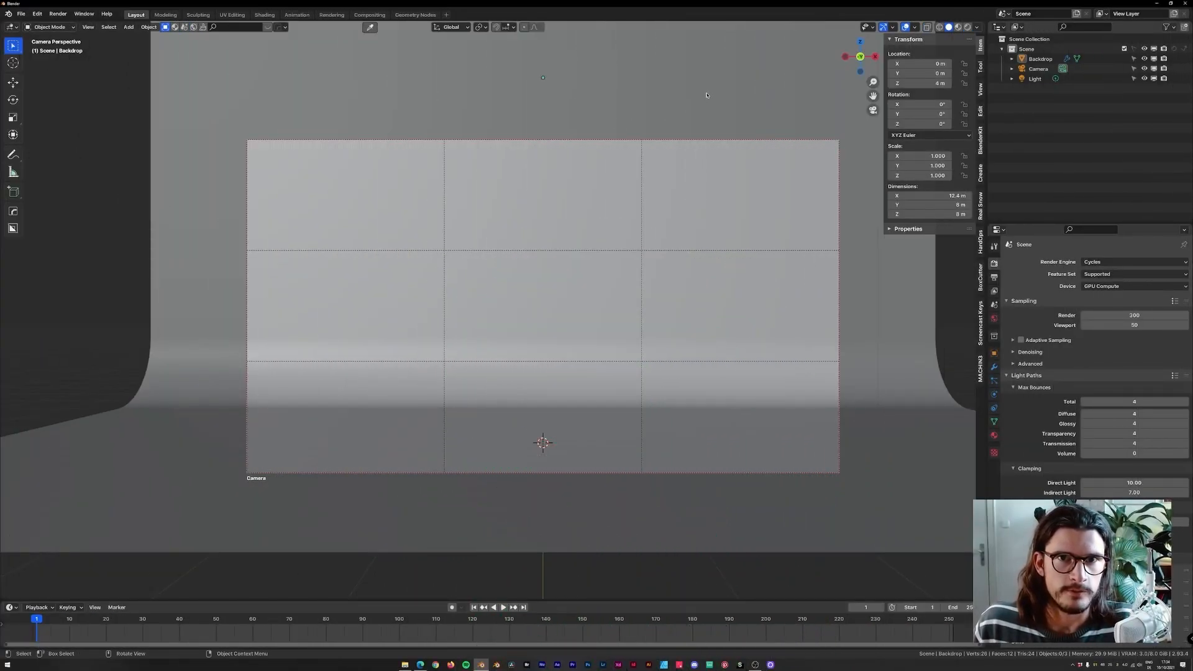
# Delete the backdrop and the light from the scene, keeping only the camera.
pyautogui.scroll(-1, 706, 96)
pyautogui.scroll(-3, 766, 188)
pyautogui.moveTo(765, 189); pyautogui.dragTo(748, 197, button='middle')
pyautogui.scroll(-4, 747, 182)
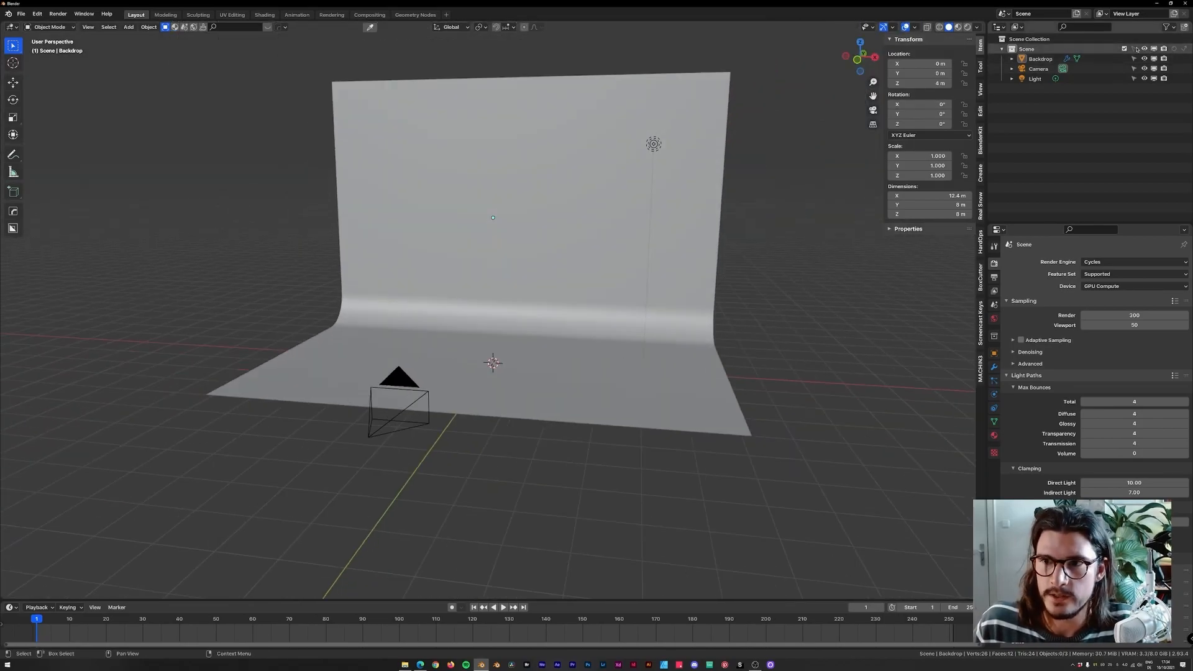
pyautogui.click(1136, 49)
pyautogui.moveTo(759, 128); pyautogui.dragTo(724, 137, button='middle')
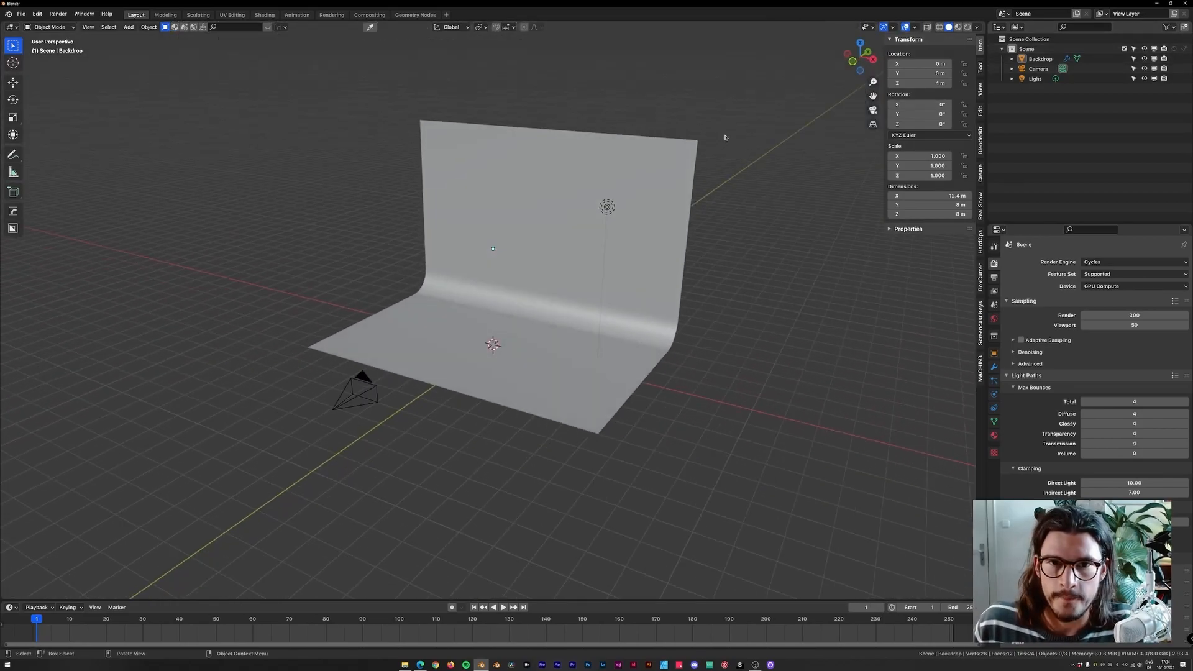
pyautogui.moveTo(723, 135); pyautogui.dragTo(451, 359)
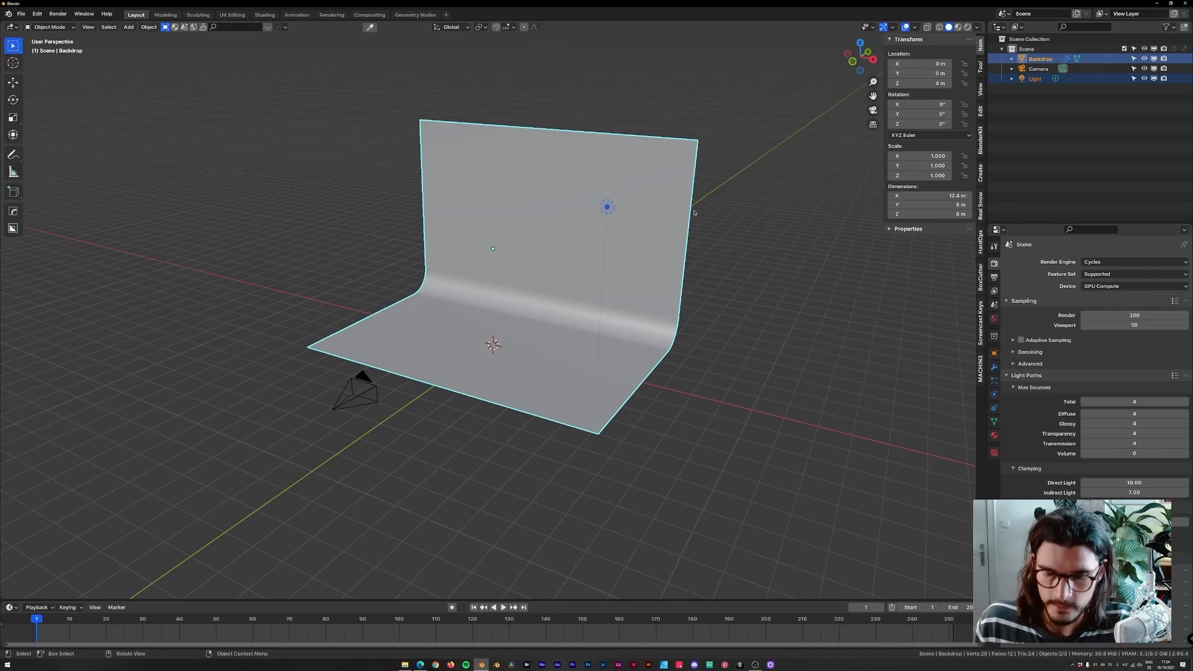
pyautogui.press('Delete')
# Add a UV sphere at the origin.
pyautogui.moveTo(640, 218); pyautogui.dragTo(582, 277, button='middle')
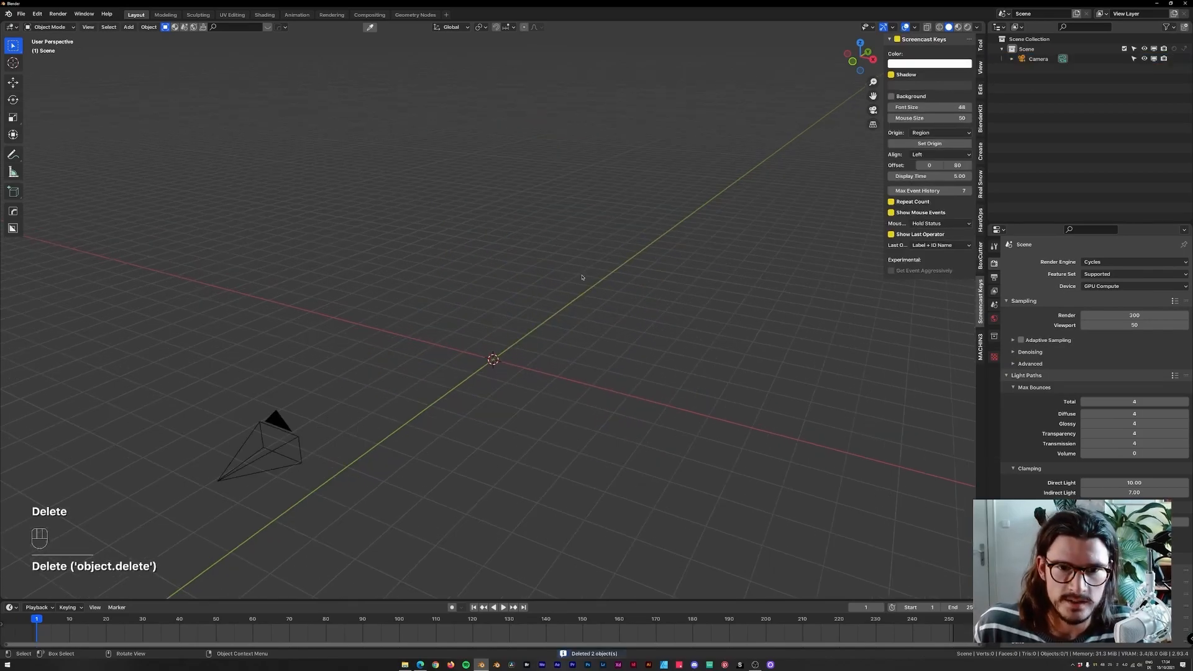
pyautogui.hotkey('shift', 'a')
pyautogui.moveTo(500, 242)
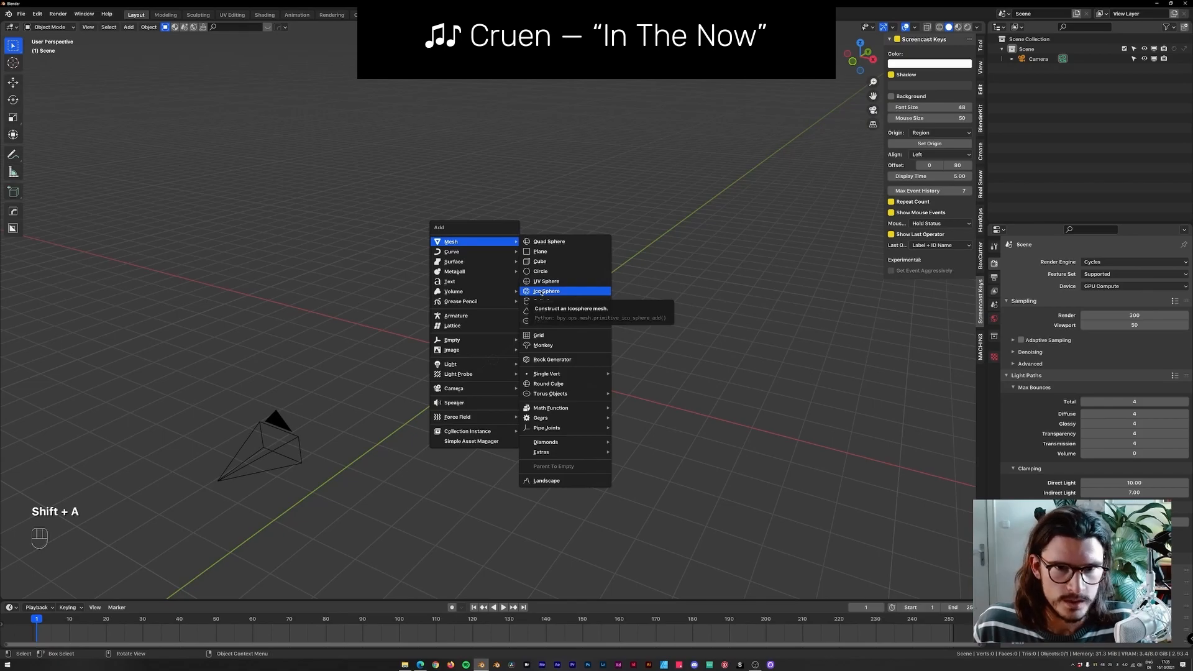
pyautogui.click(535, 284)
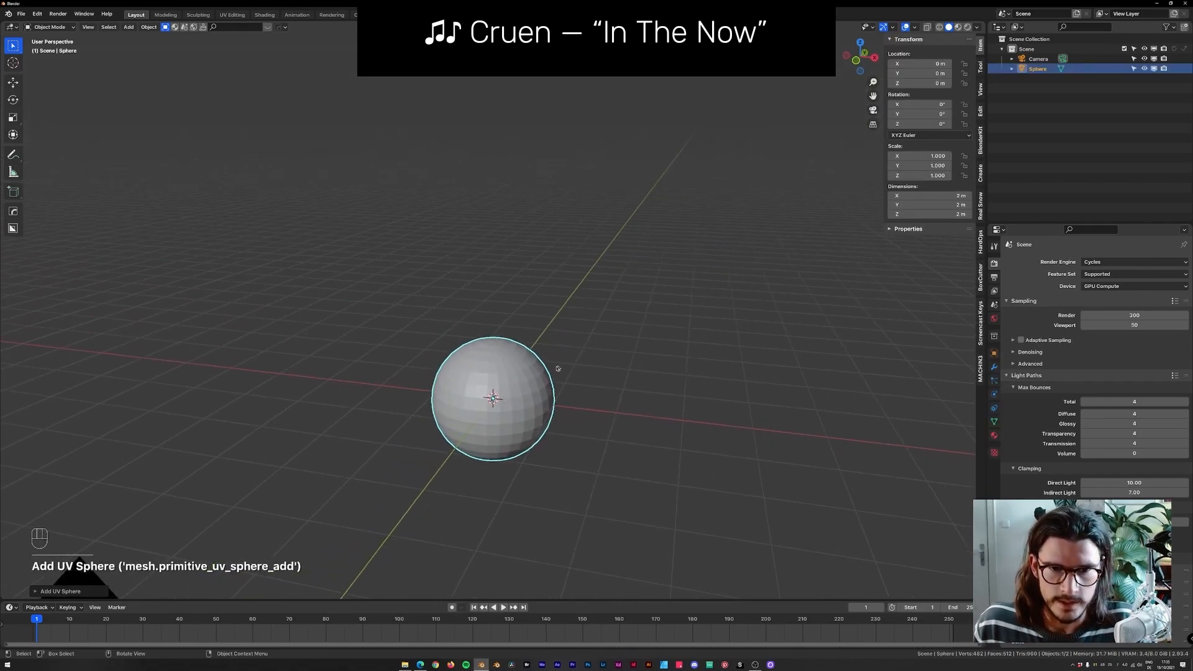
# Shade the sphere smooth.
pyautogui.rightClick(546, 335)
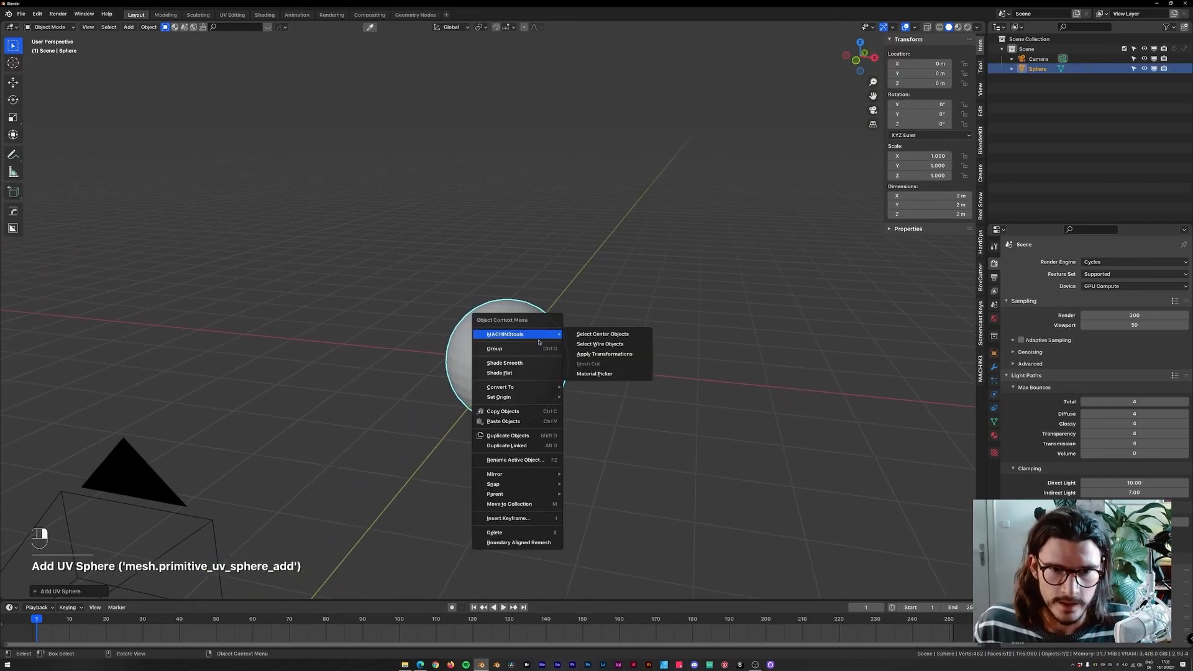
pyautogui.click(547, 363)
pyautogui.press('KP_1')
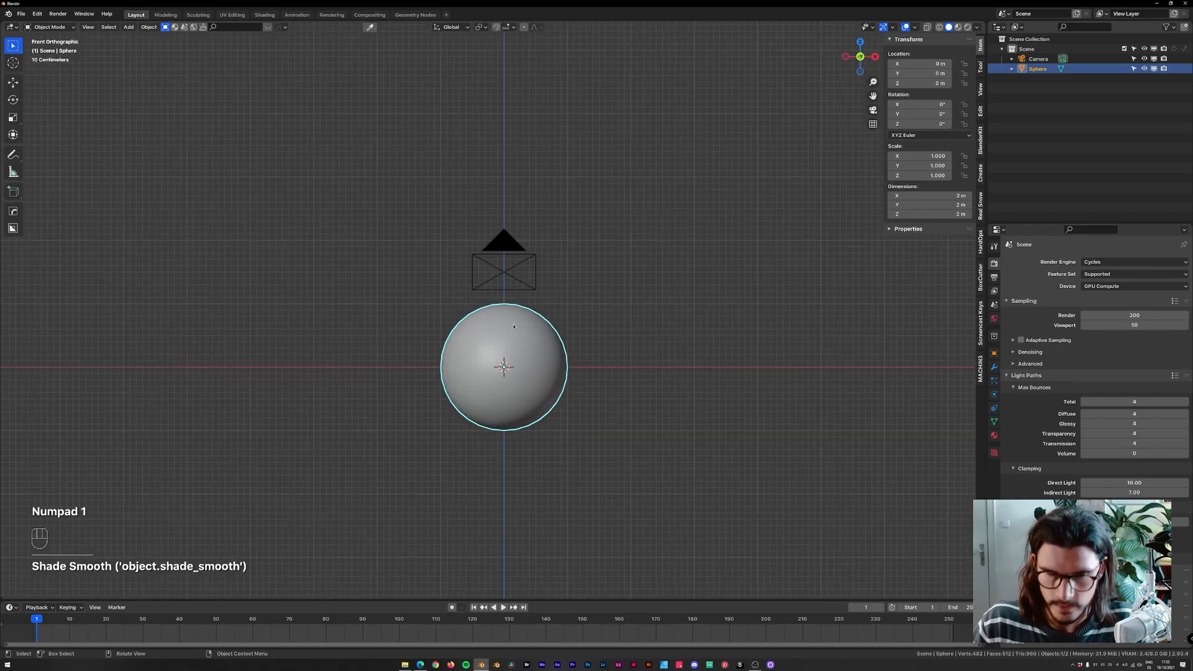
pyautogui.hotkey('shift', 'a')
pyautogui.moveTo(548, 170)
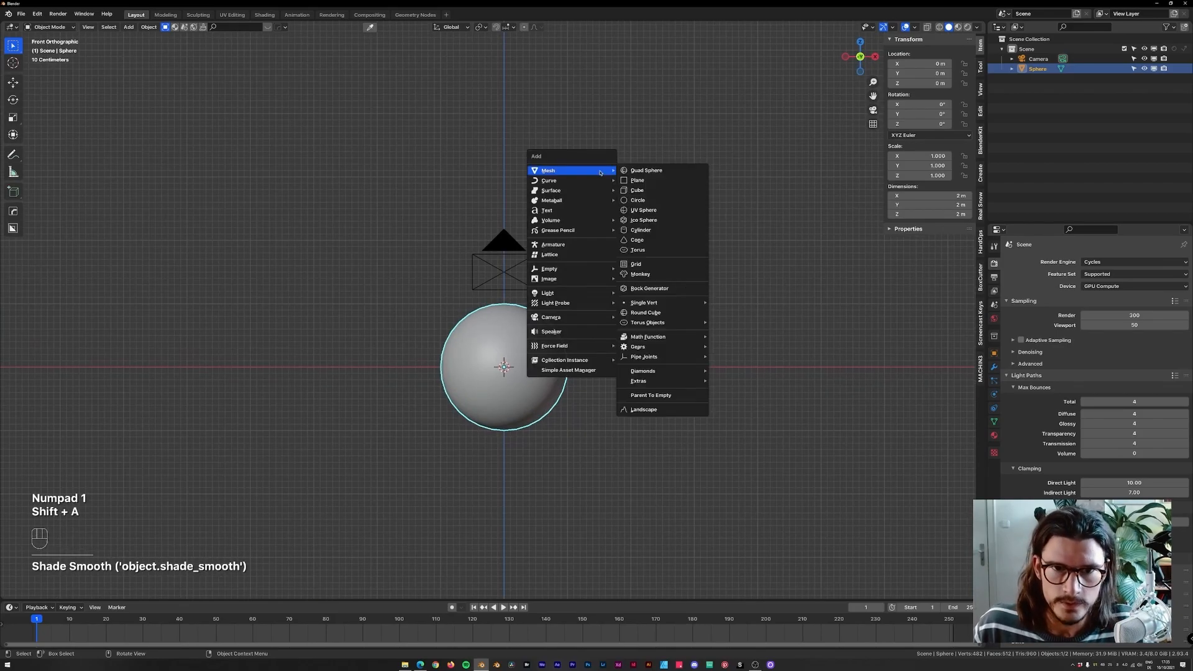
pyautogui.click(638, 190)
pyautogui.hotkey('ctrl', 'z')
pyautogui.hotkey('ctrl', 'y')
pyautogui.press('Delete')
# Add a plane and move it straight up along Z to 2 m above the sphere.
pyautogui.hotkey('shift', 'a')
pyautogui.click(668, 197)
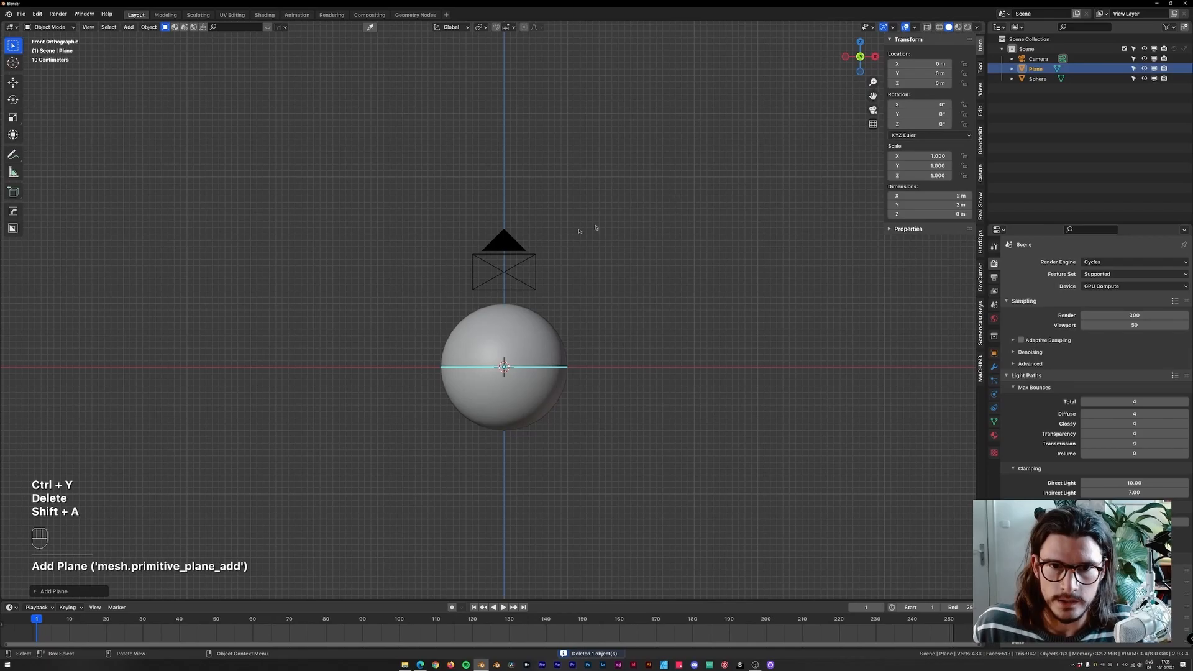
pyautogui.press('g')
pyautogui.press('z')
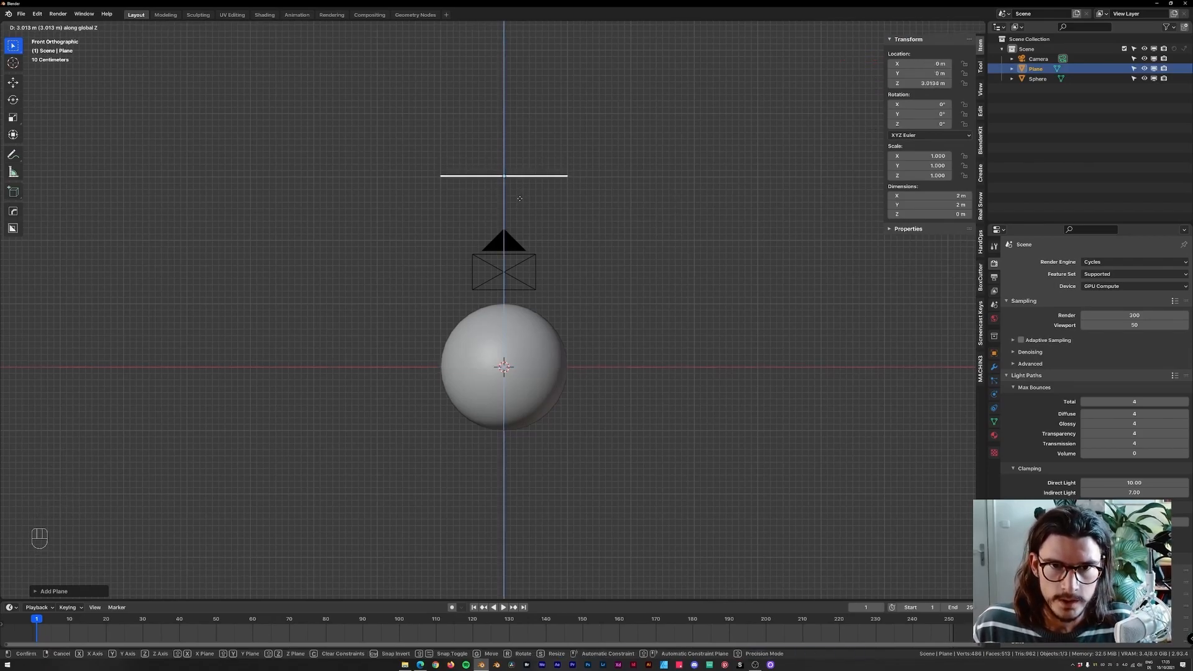
pyautogui.click(521, 200)
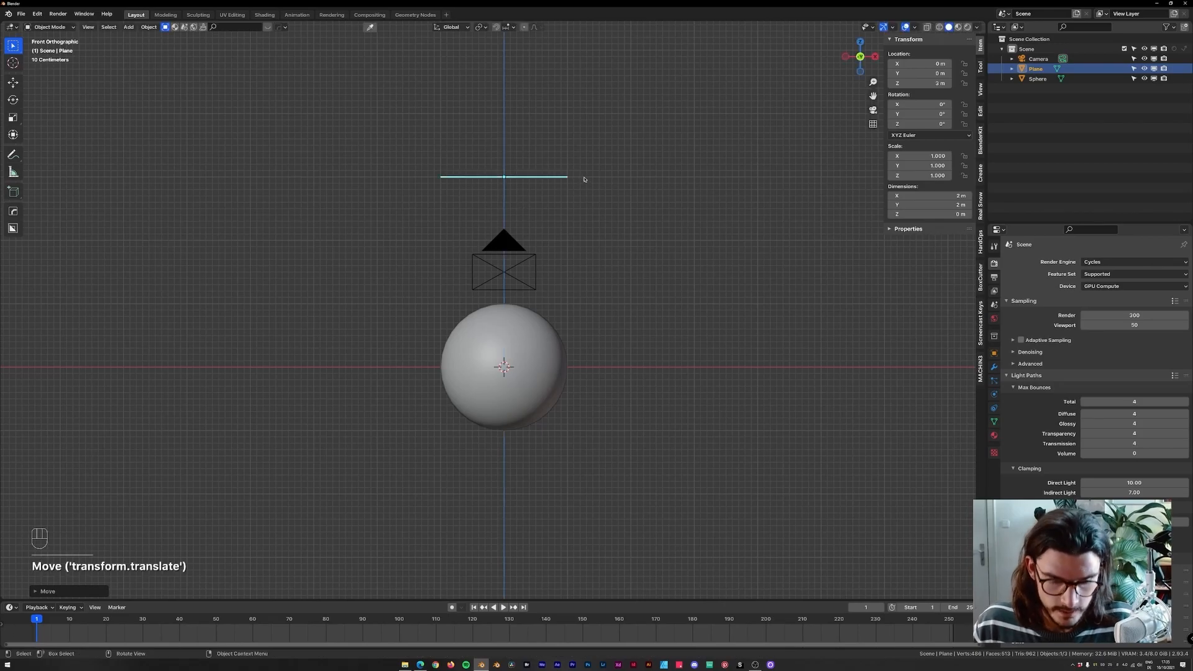
# Scale the plane up by a factor of 2.
pyautogui.press('KP_7')
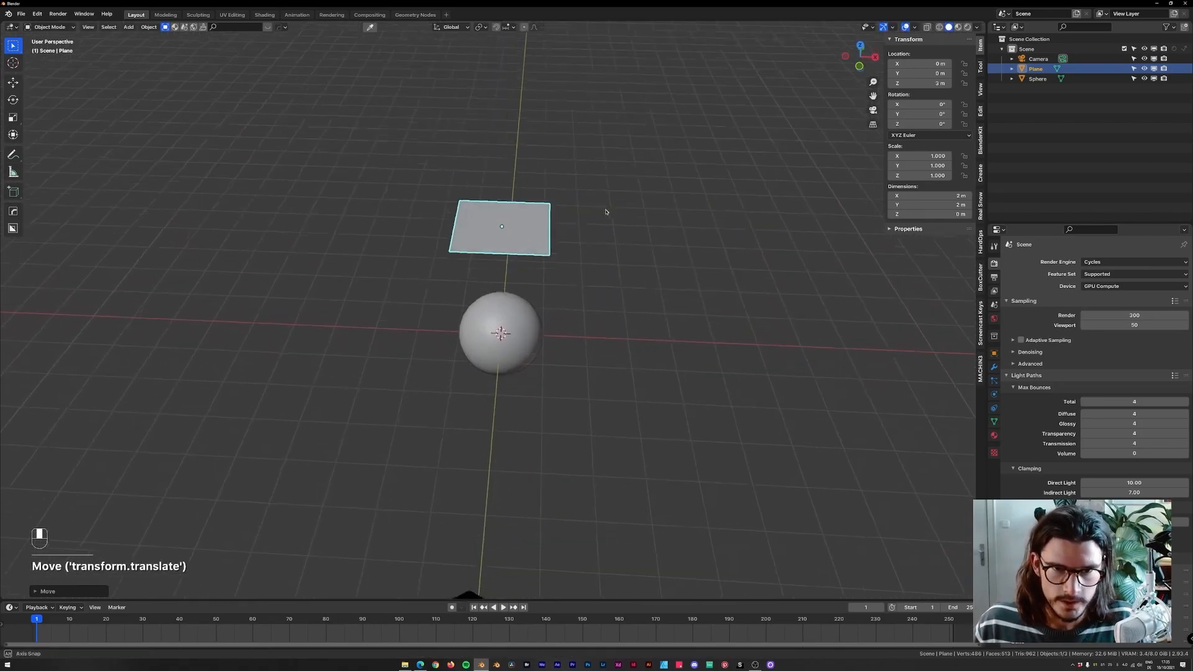
pyautogui.press('s')
pyautogui.click(609, 226)
# Select the sphere and give it Collision physics.
pyautogui.moveTo(616, 236); pyautogui.dragTo(609, 176, button='middle')
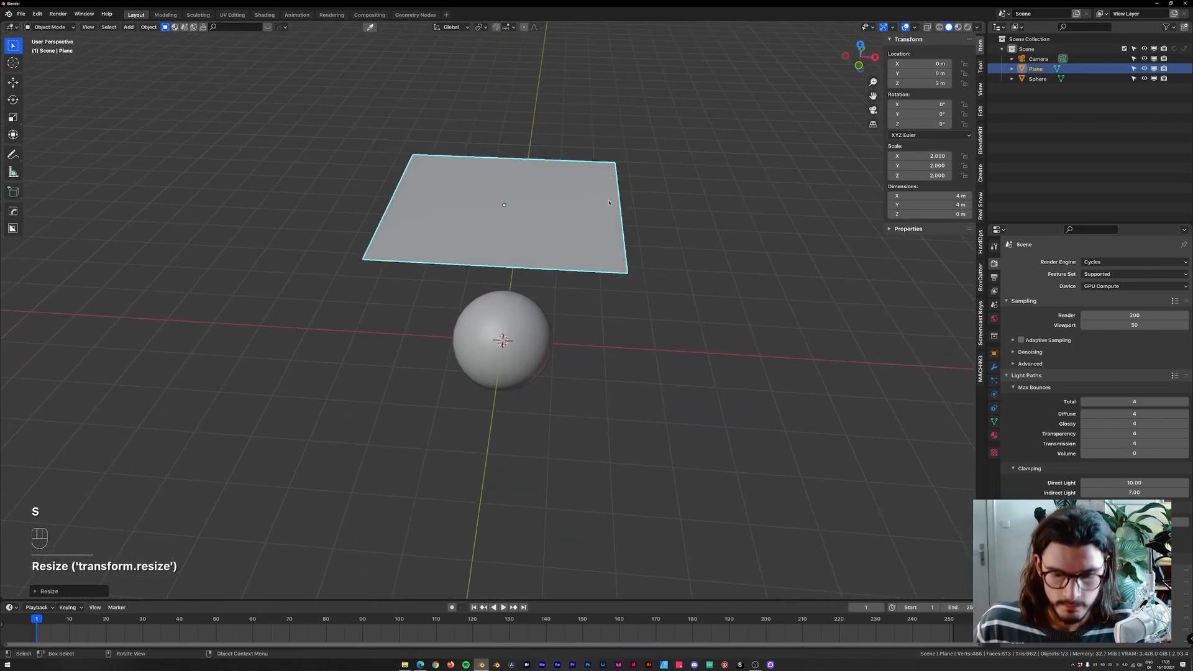
pyautogui.press('KP_1')
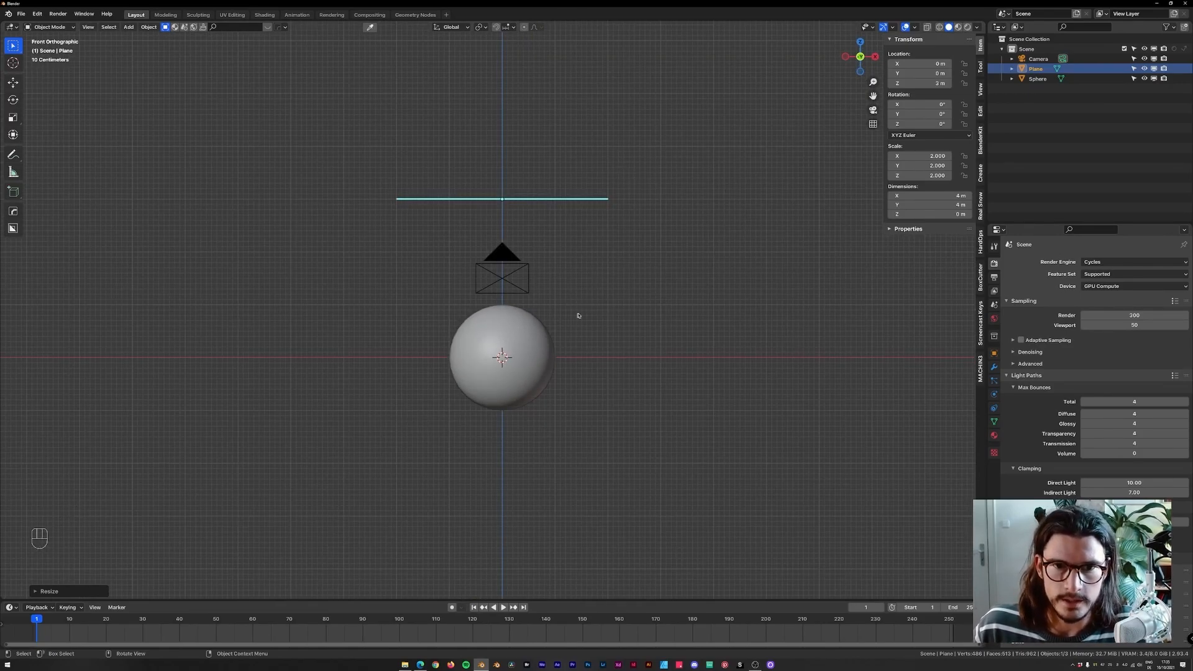
pyautogui.click(539, 341)
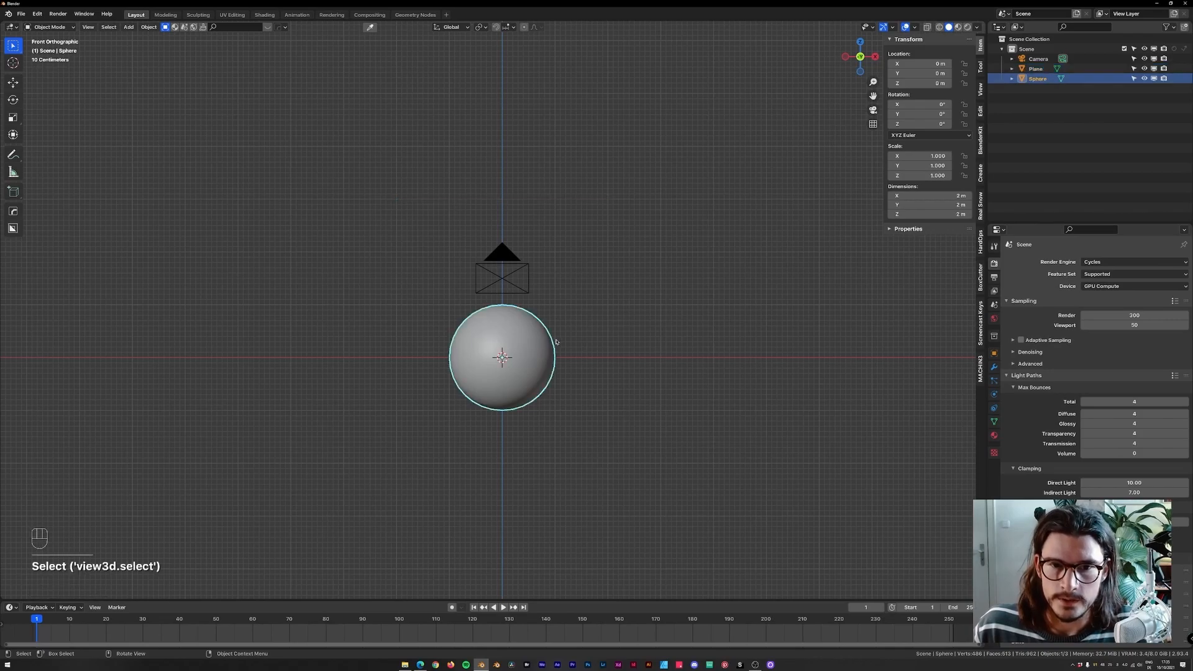
pyautogui.click(994, 395)
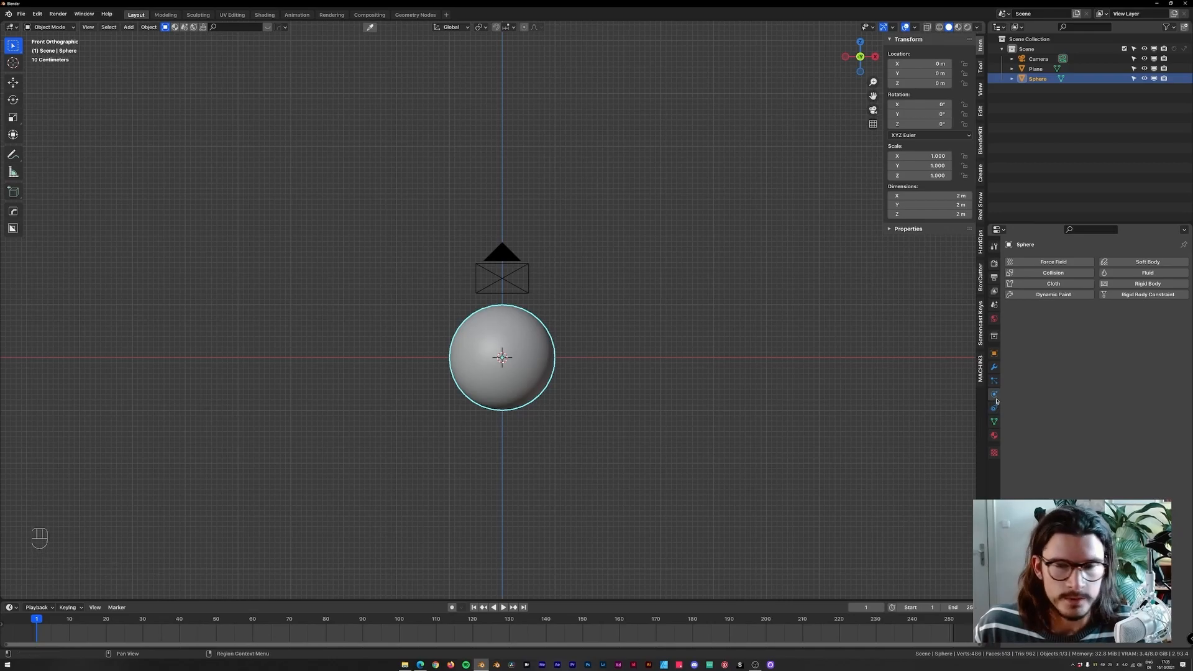
pyautogui.click(1045, 274)
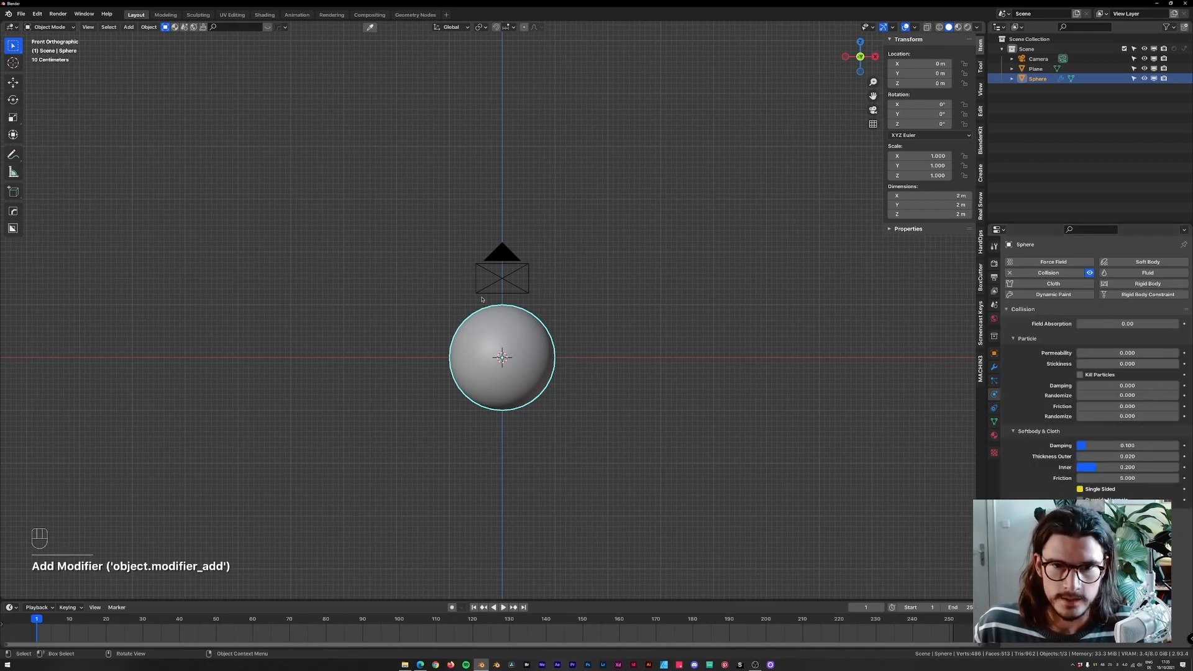
# Select the plane and give it Cloth physics.
pyautogui.moveTo(559, 237); pyautogui.dragTo(640, 242, button='middle')
pyautogui.click(614, 210)
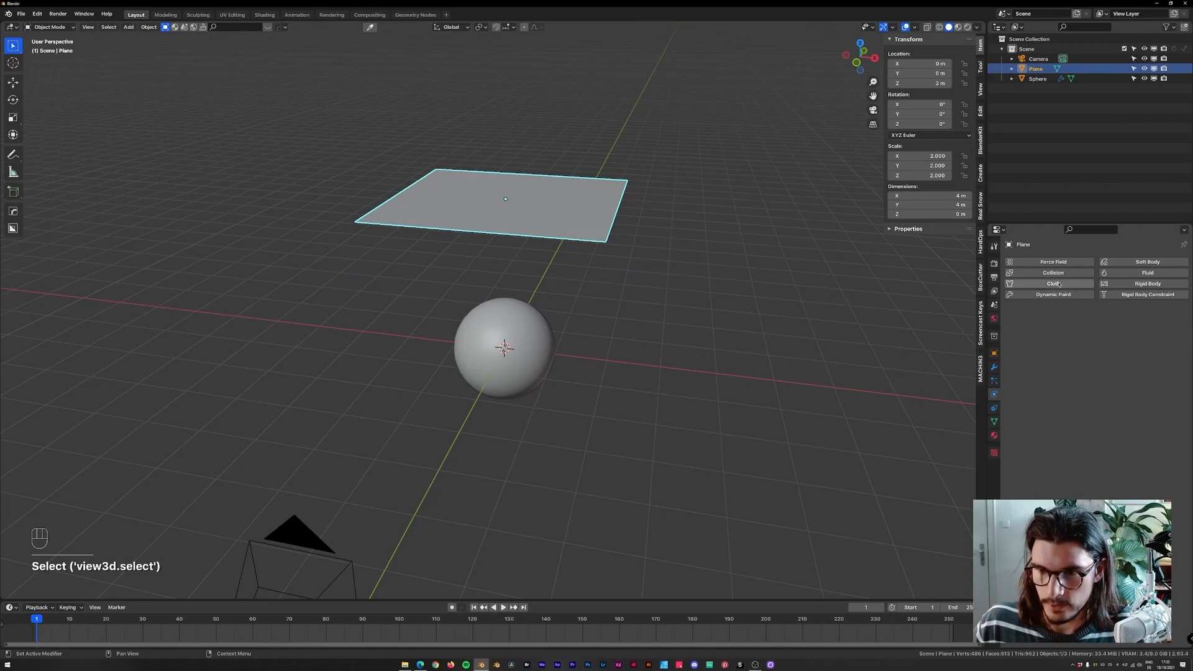
pyautogui.press('super')
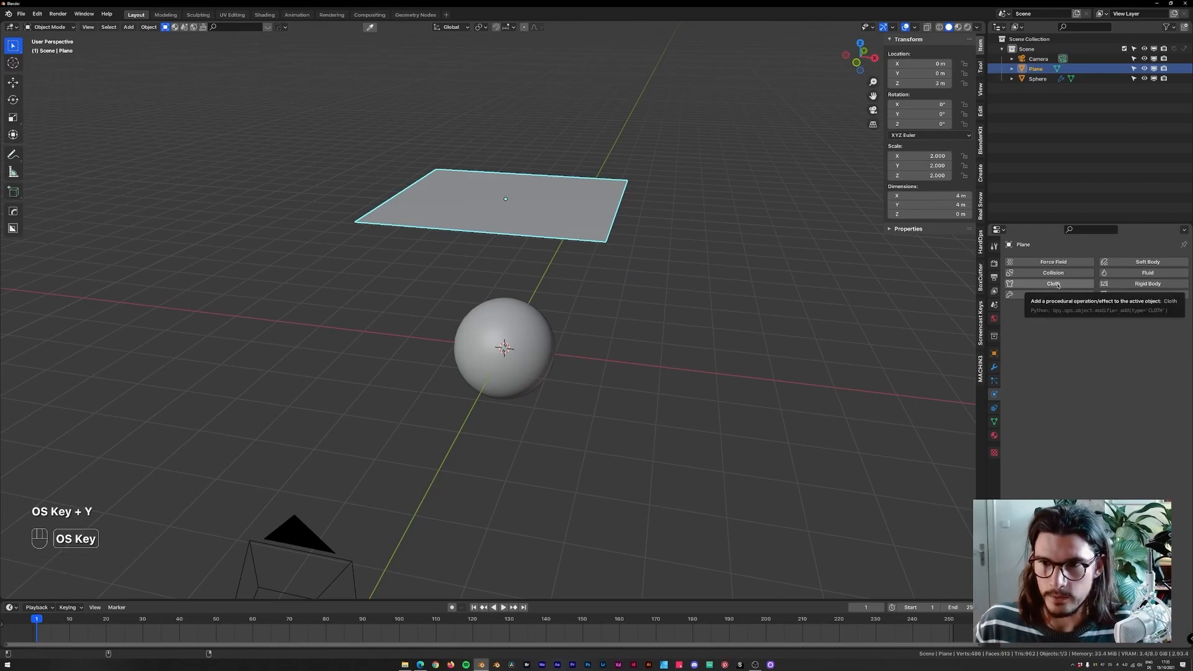
pyautogui.press('super')
pyautogui.press('super')
pyautogui.press('super+y')
pyautogui.press('super')
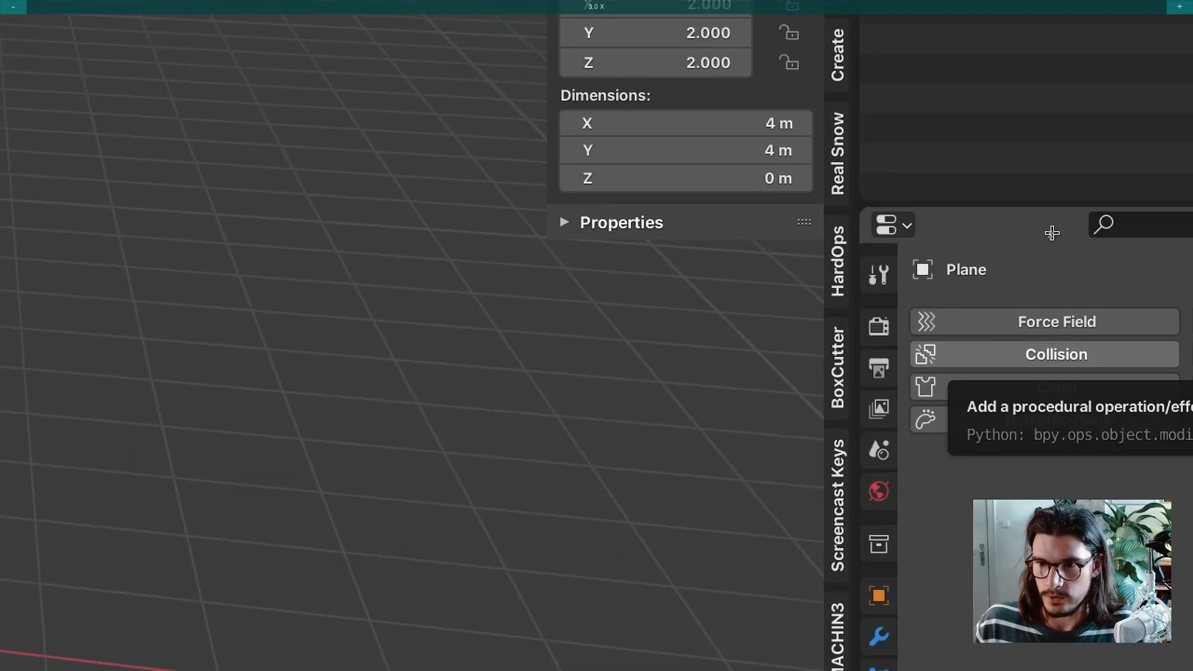
pyautogui.click(1045, 283)
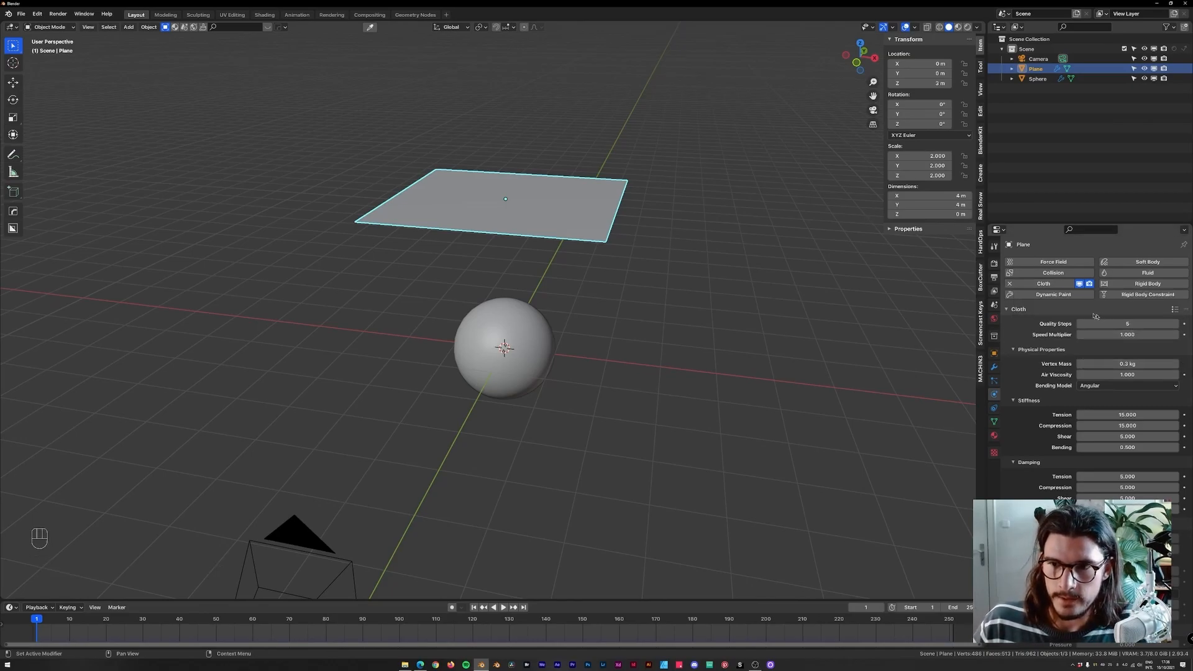
# Apply the Rubber cloth preset to the plane.
pyautogui.scroll(-1, 1162, 299)
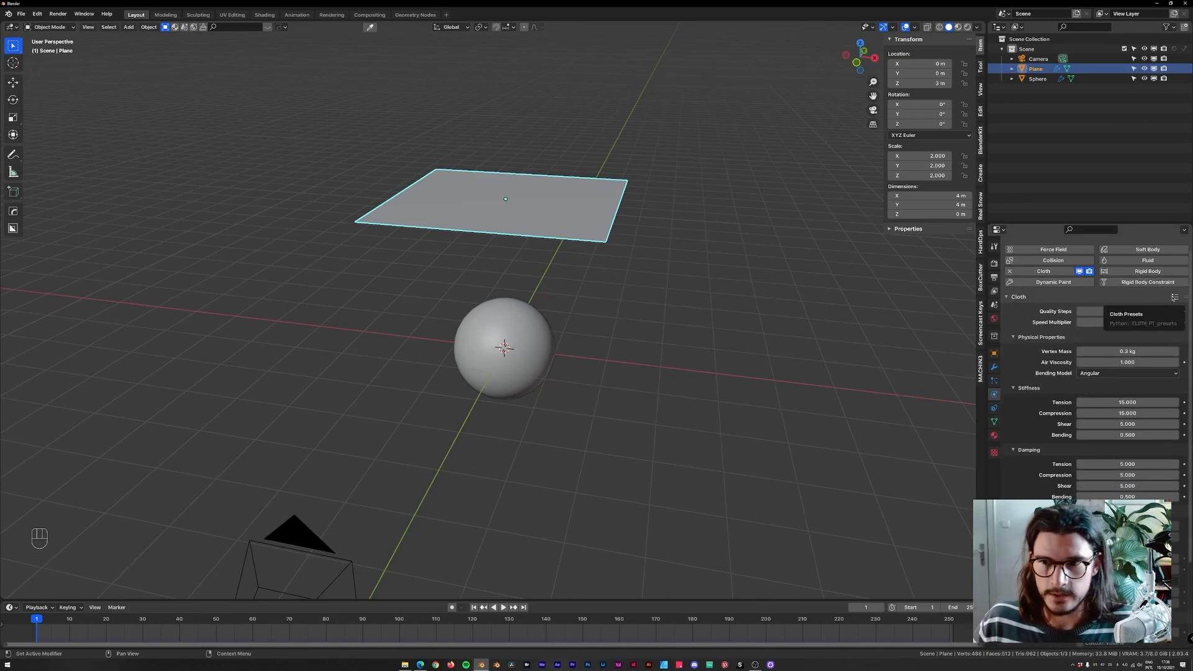
pyautogui.click(1174, 297)
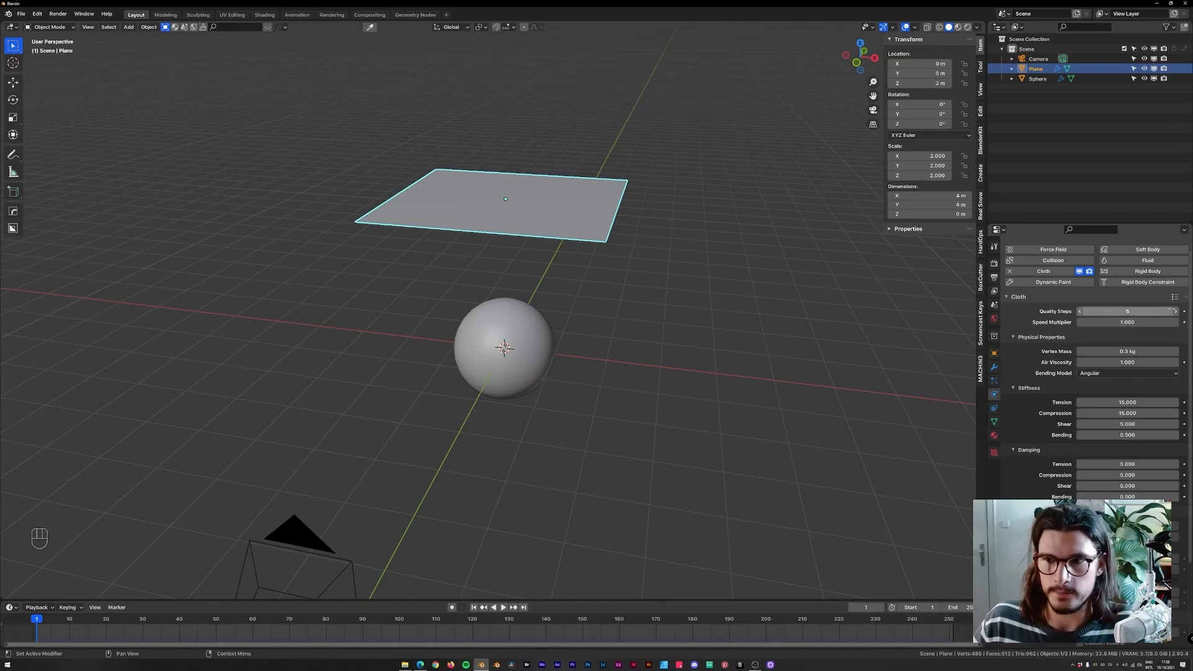
pyautogui.click(1174, 297)
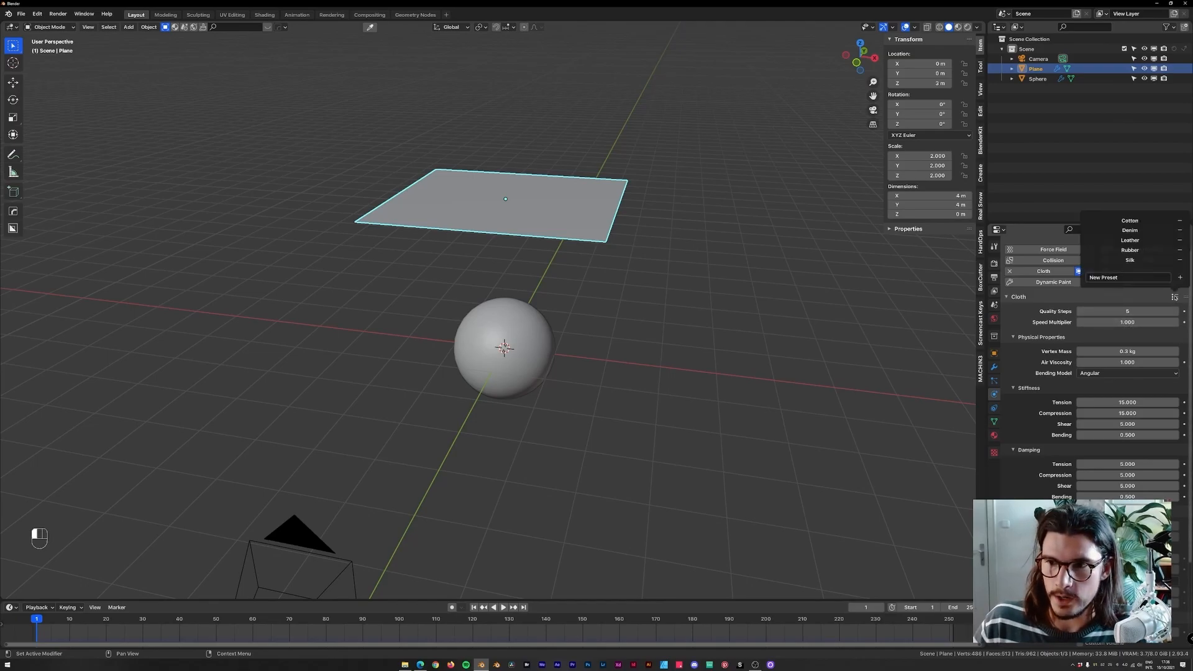
pyautogui.click(1134, 250)
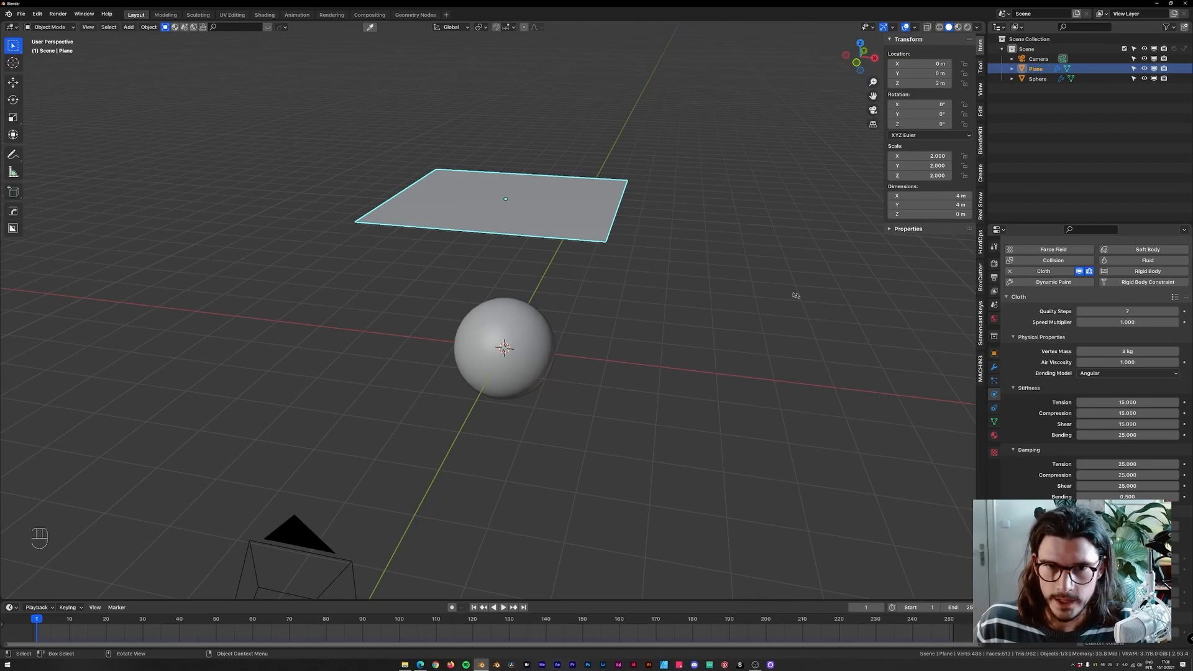
# Play the animation to preview the cloth simulation, then stop and rewind to the first frame.
pyautogui.press('space')
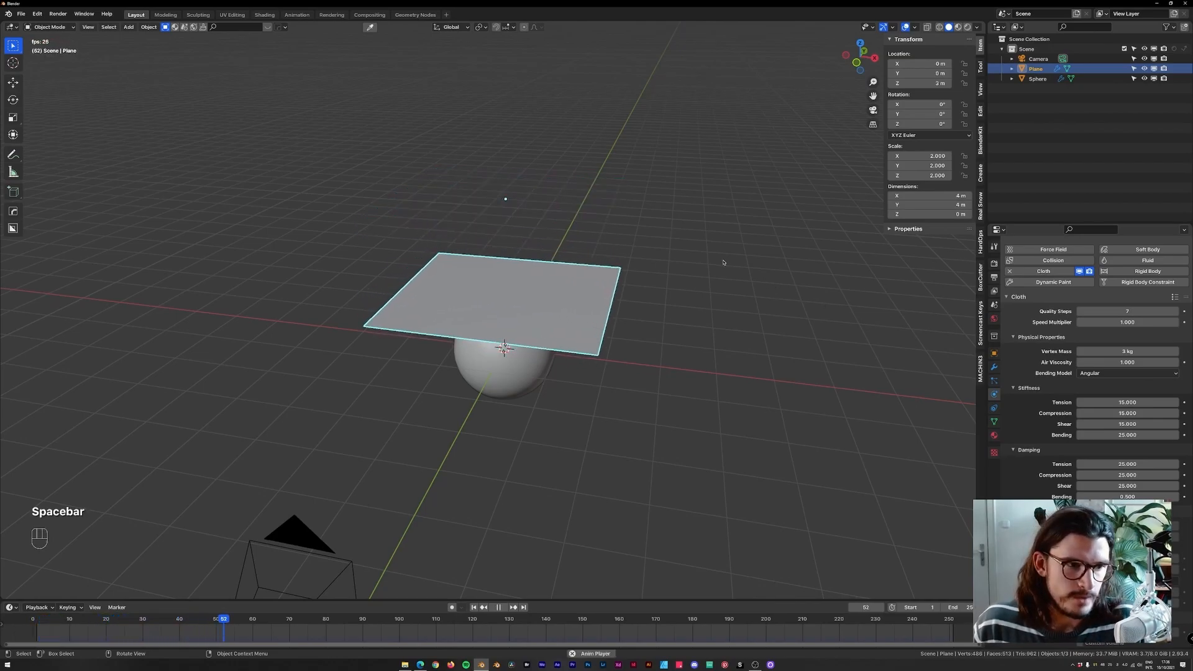
pyautogui.press('space')
pyautogui.moveTo(722, 263); pyautogui.dragTo(665, 242, button='middle')
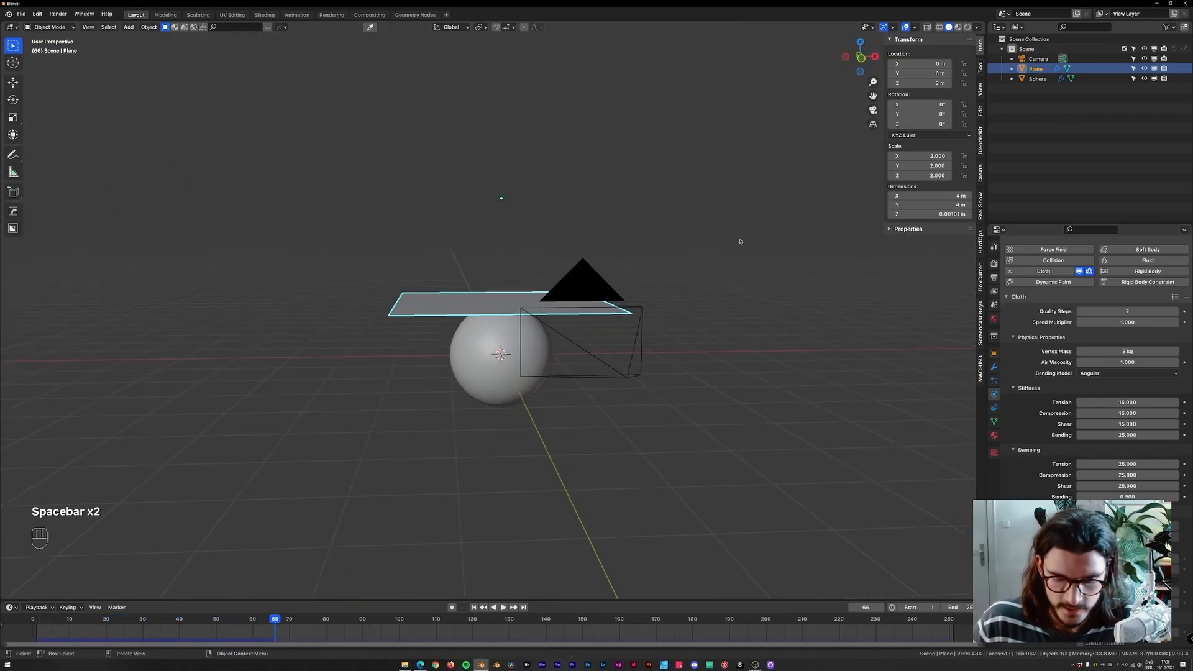
pyautogui.hotkey('shift', 'Left')
# Inspect the plane's vertices in Edit Mode, then return to Object Mode.
pyautogui.moveTo(751, 267); pyautogui.dragTo(799, 298, button='middle')
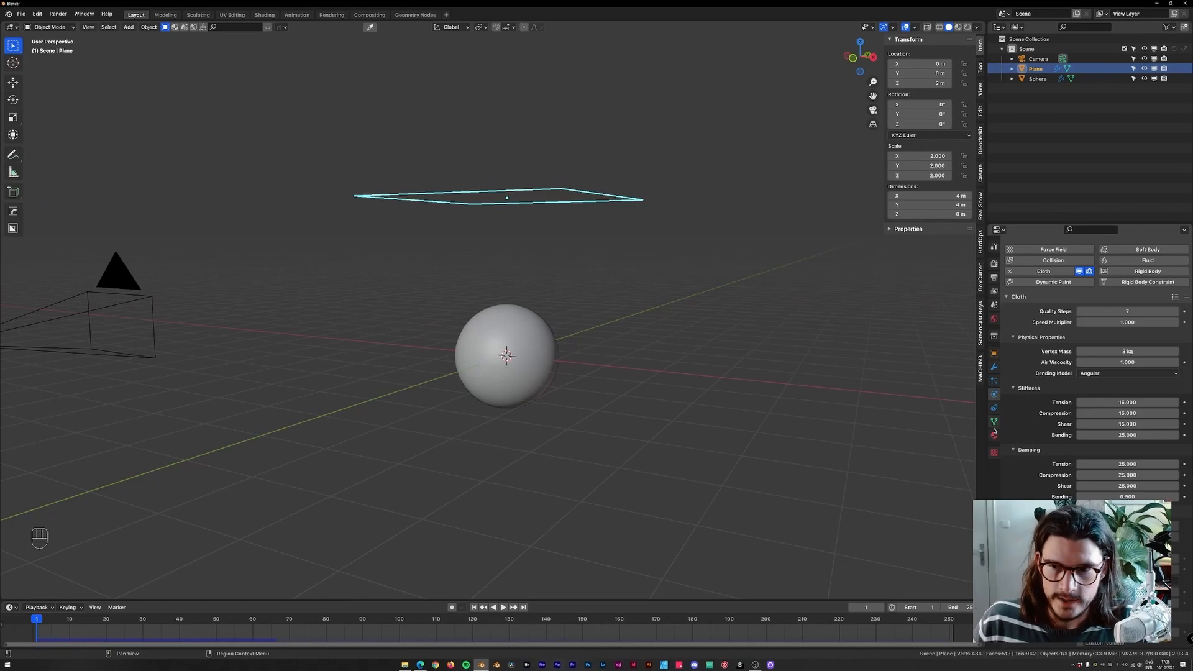
pyautogui.scroll(-3, 995, 425)
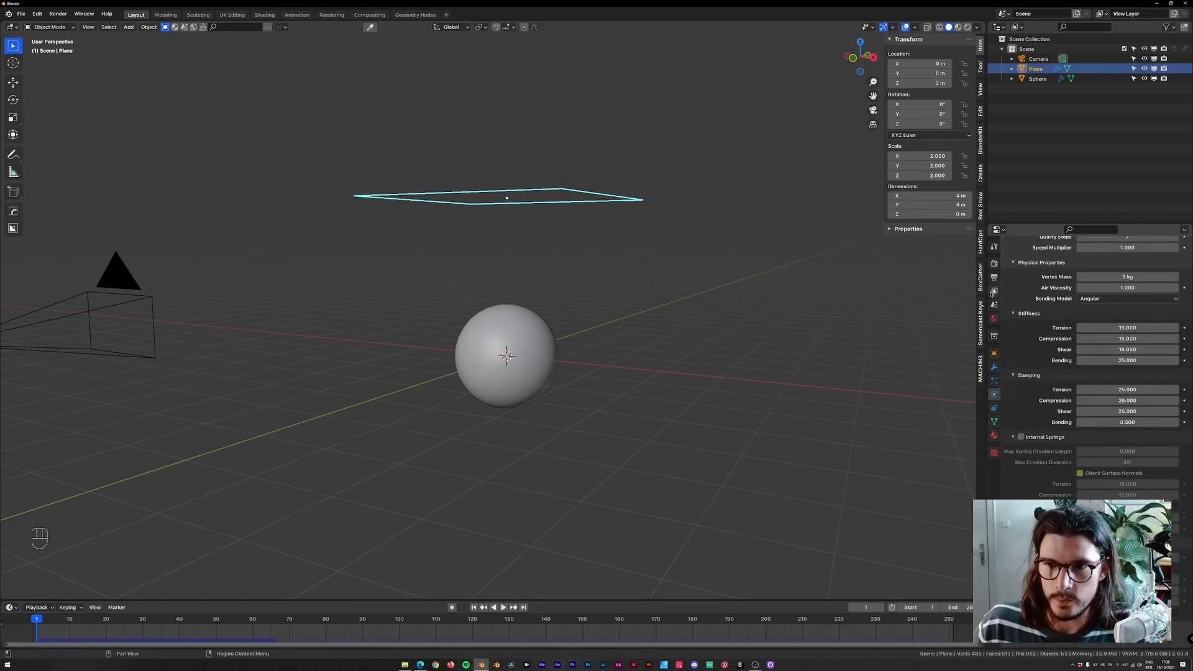
pyautogui.click(994, 368)
pyautogui.moveTo(643, 176); pyautogui.dragTo(641, 241, button='middle')
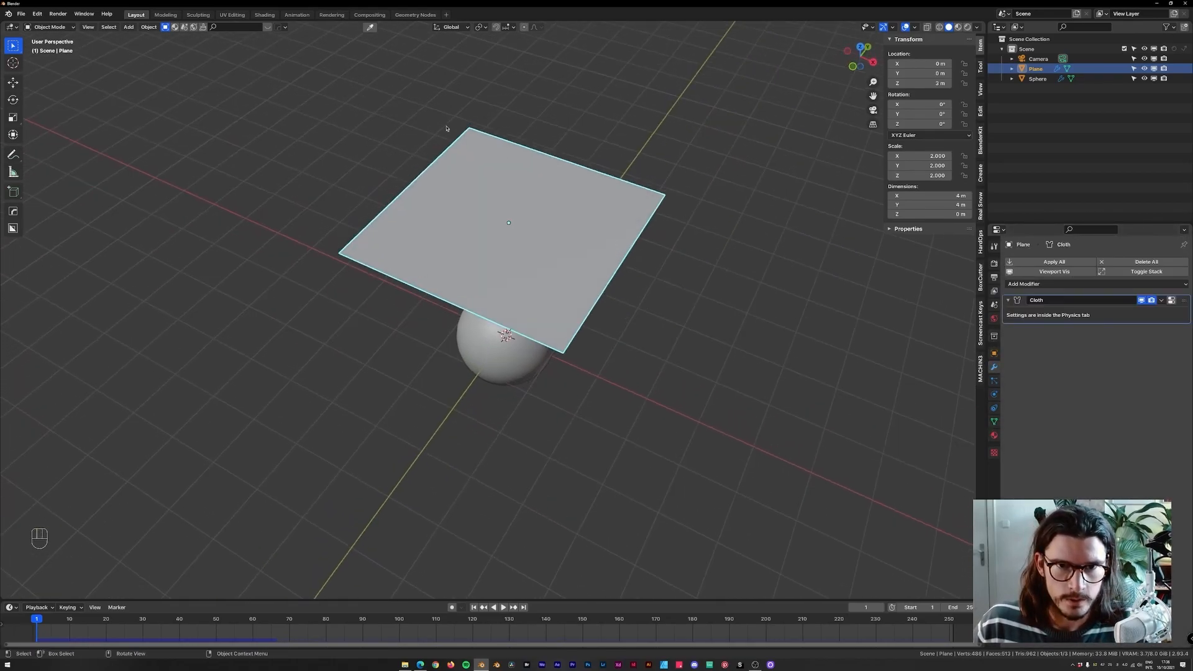
pyautogui.press('Tab')
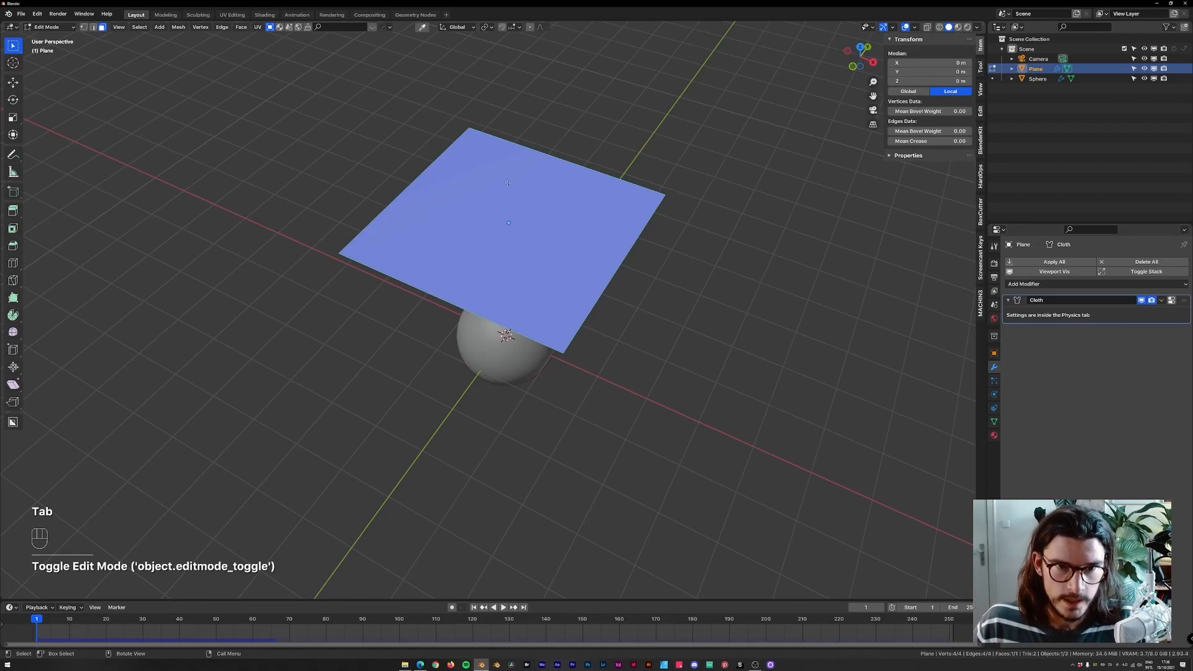
pyautogui.press('1')
pyautogui.moveTo(643, 177); pyautogui.dragTo(692, 226)
pyautogui.moveTo(700, 311); pyautogui.dragTo(577, 195, button='middle')
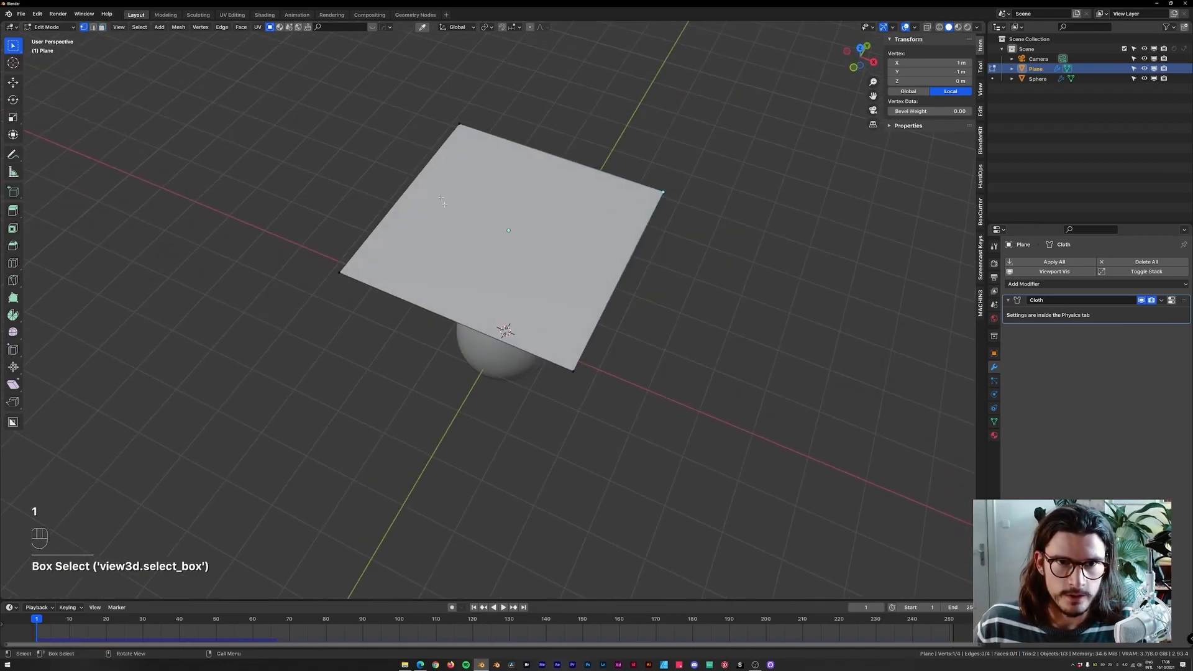
pyautogui.press('Tab')
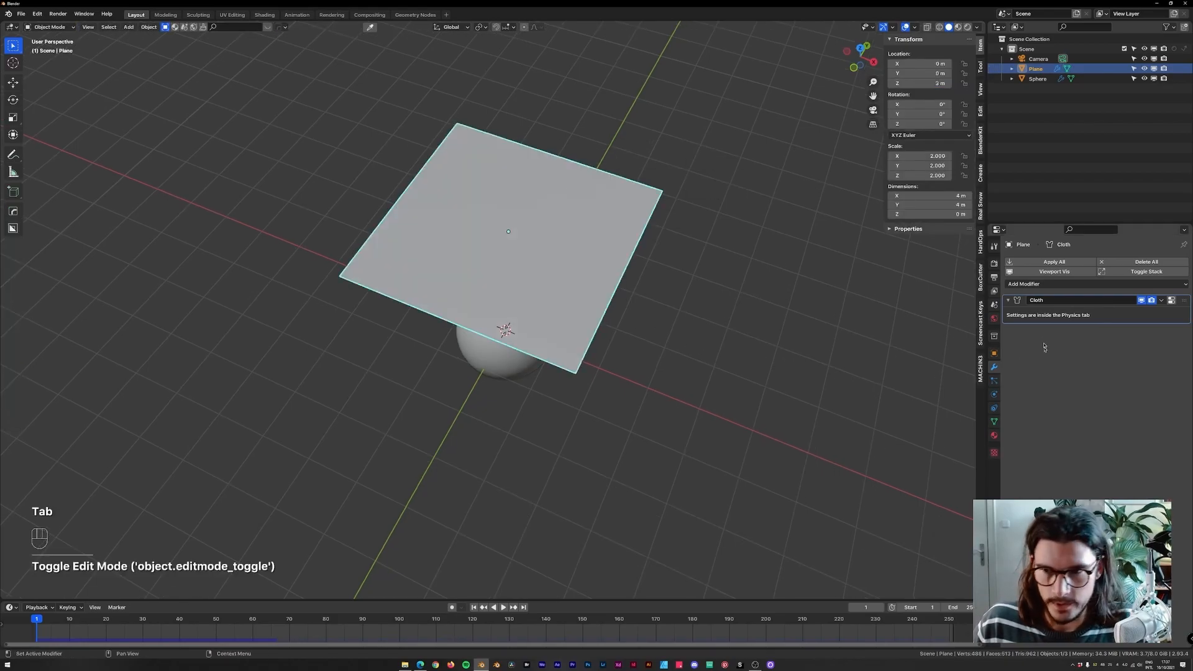
# Add a Subdivision Surface modifier to the plane.
pyautogui.click(1031, 284)
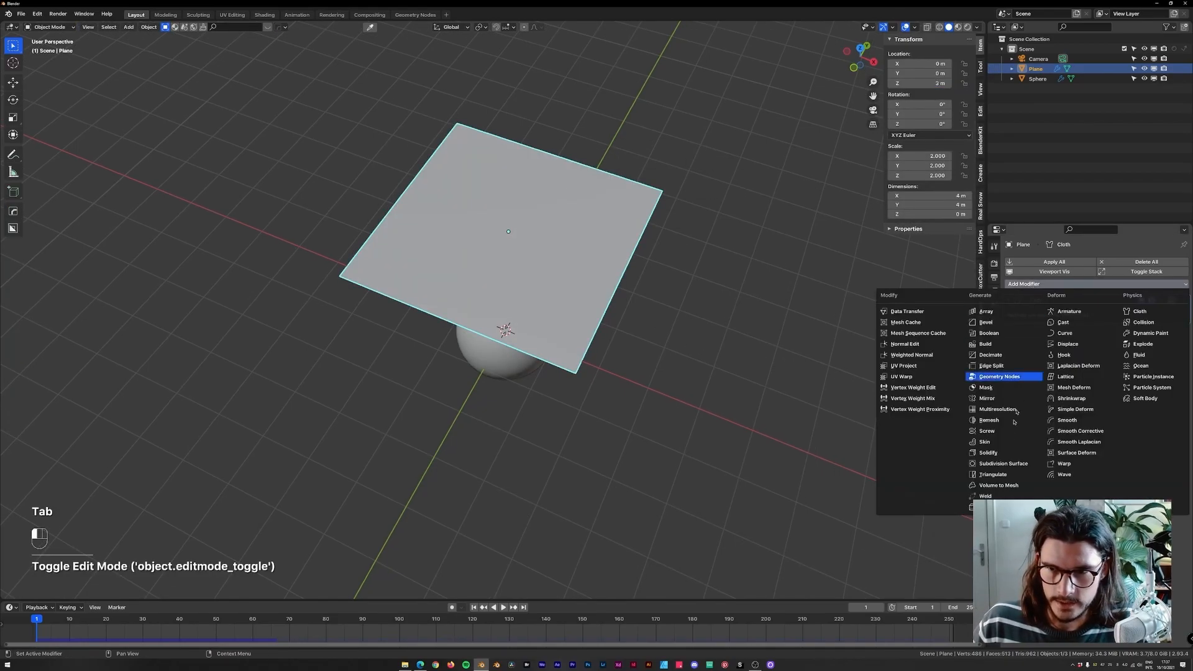
pyautogui.click(1005, 463)
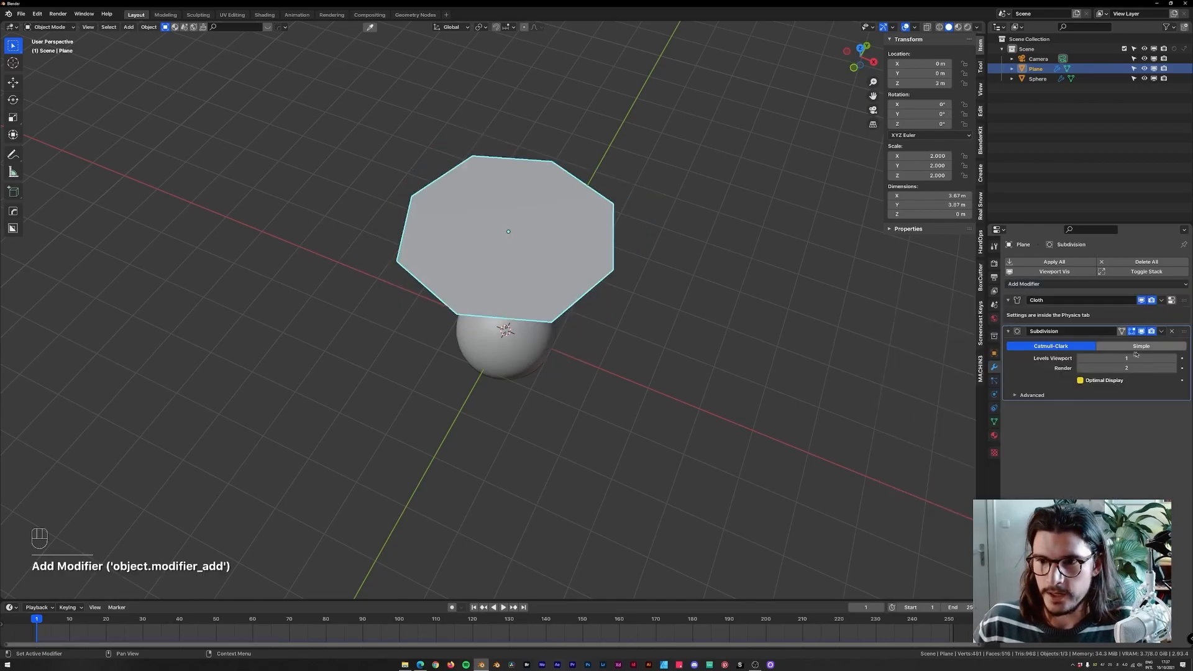
# Move the Subdivision modifier above the Cloth modifier and set its viewport levels to 5.
pyautogui.moveTo(1183, 323); pyautogui.dragTo(1181, 300)
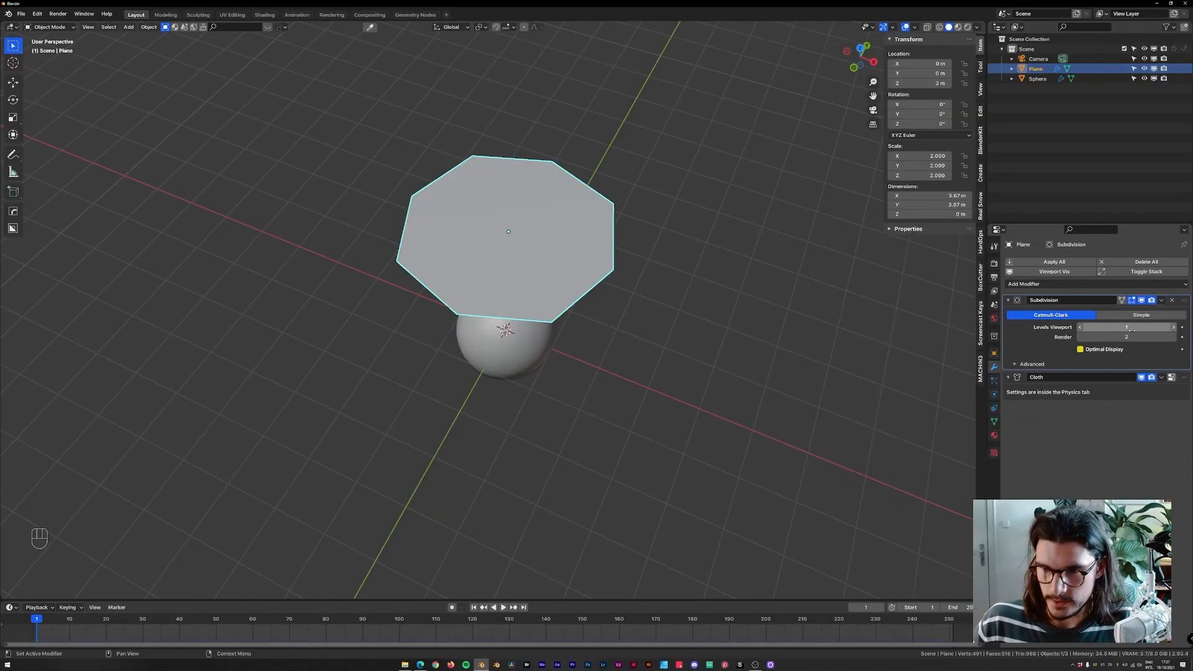
pyautogui.click(1129, 327)
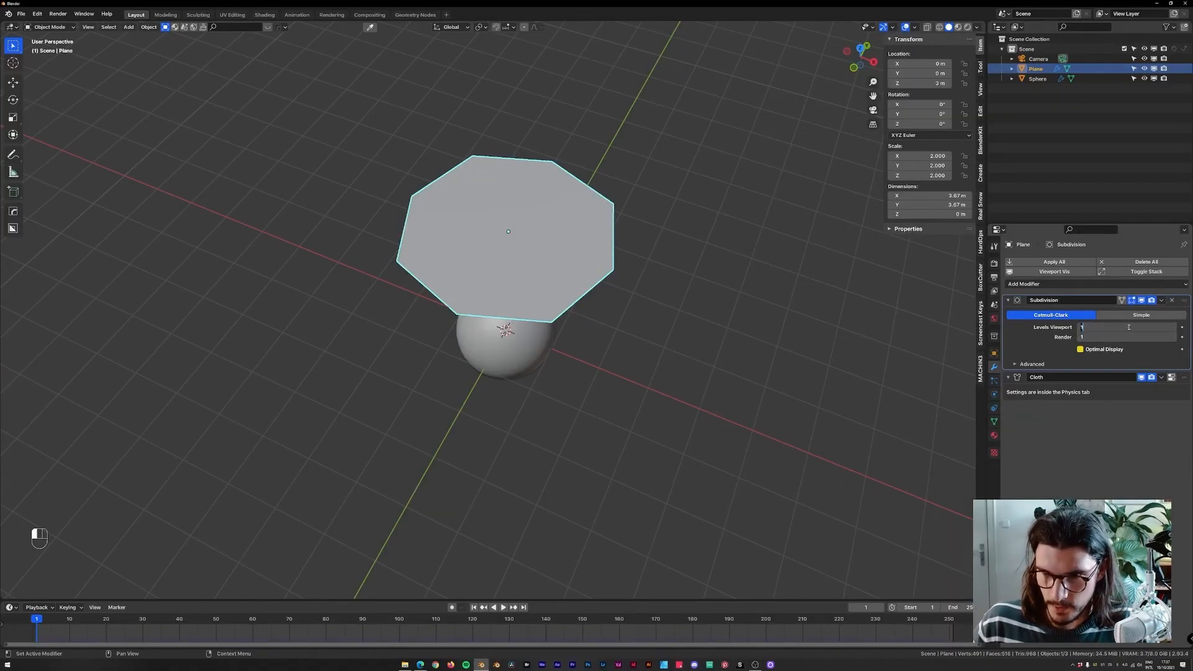
pyautogui.write('5')
pyautogui.press('Return')
# Select all of the plane's edges in Edit Mode, set their mean crease to 1, and return to Object Mode.
pyautogui.moveTo(589, 209)
pyautogui.mouseDown(button='middle')
pyautogui.moveTo(604, 236)
pyautogui.moveTo(599, 216)
pyautogui.moveTo(571, 208)
pyautogui.mouseUp(button='middle')
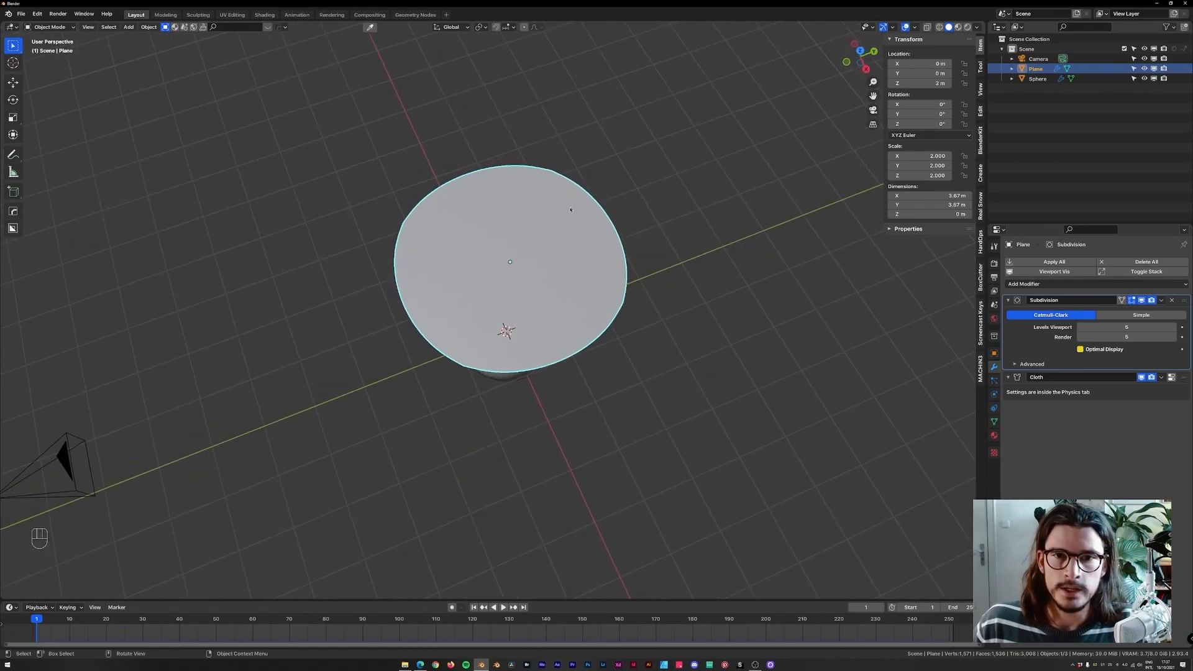
pyautogui.press('Tab')
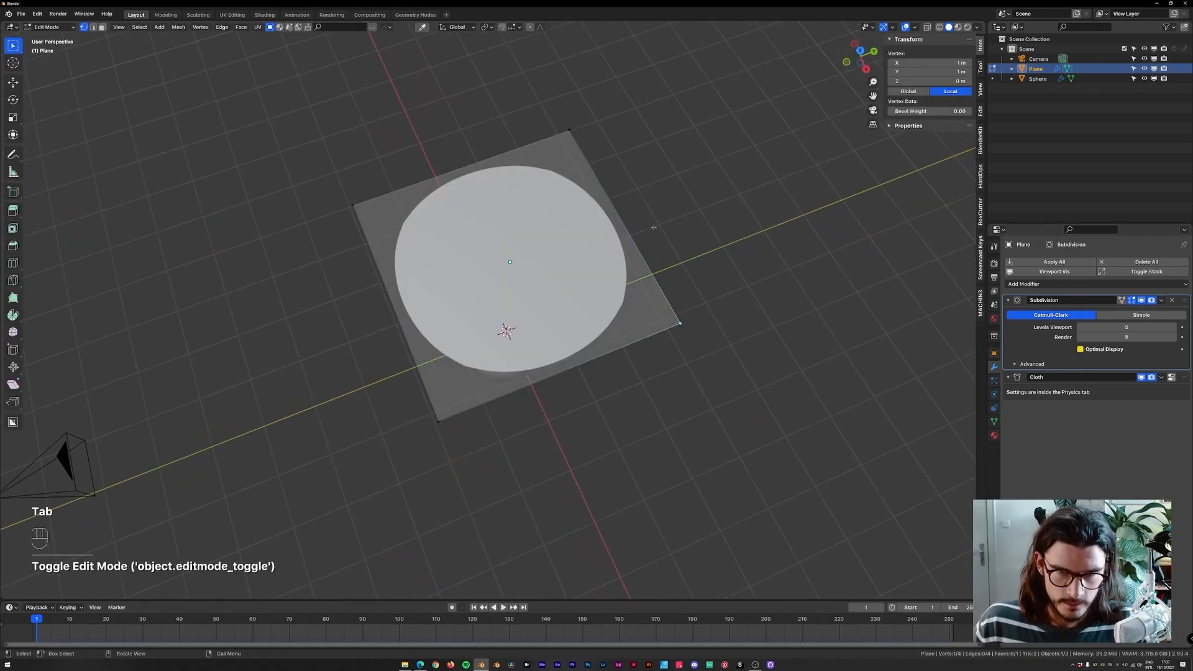
pyautogui.press('a')
pyautogui.press('shift')
pyautogui.hotkey('shift', 'e')
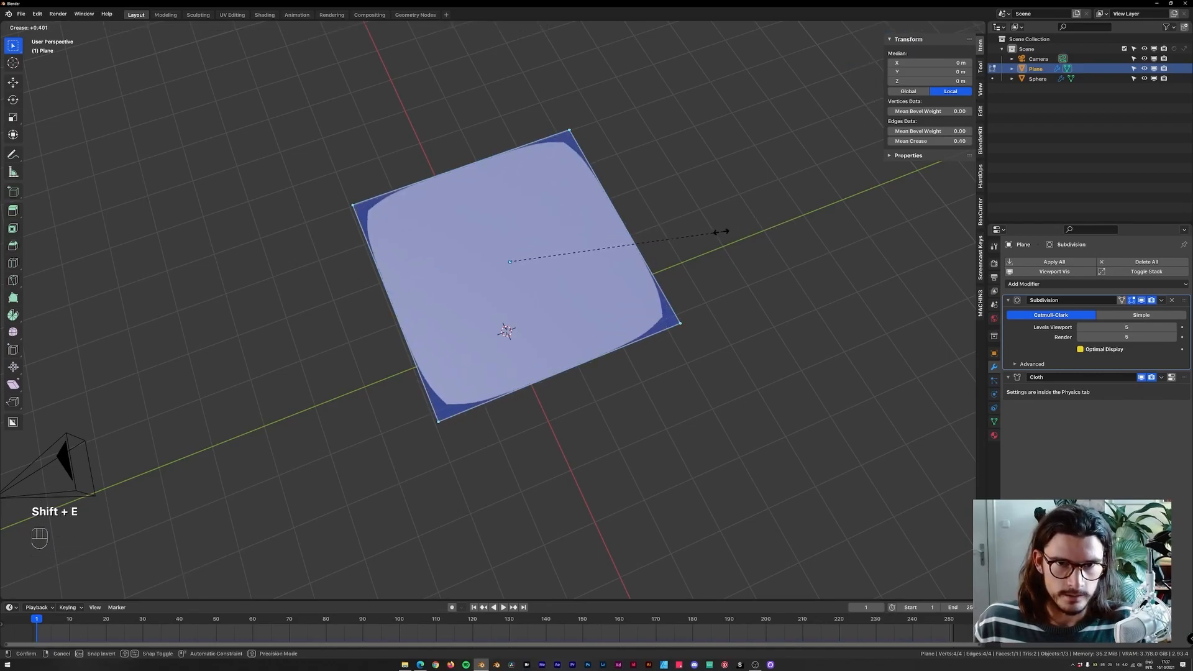
pyautogui.click(776, 227)
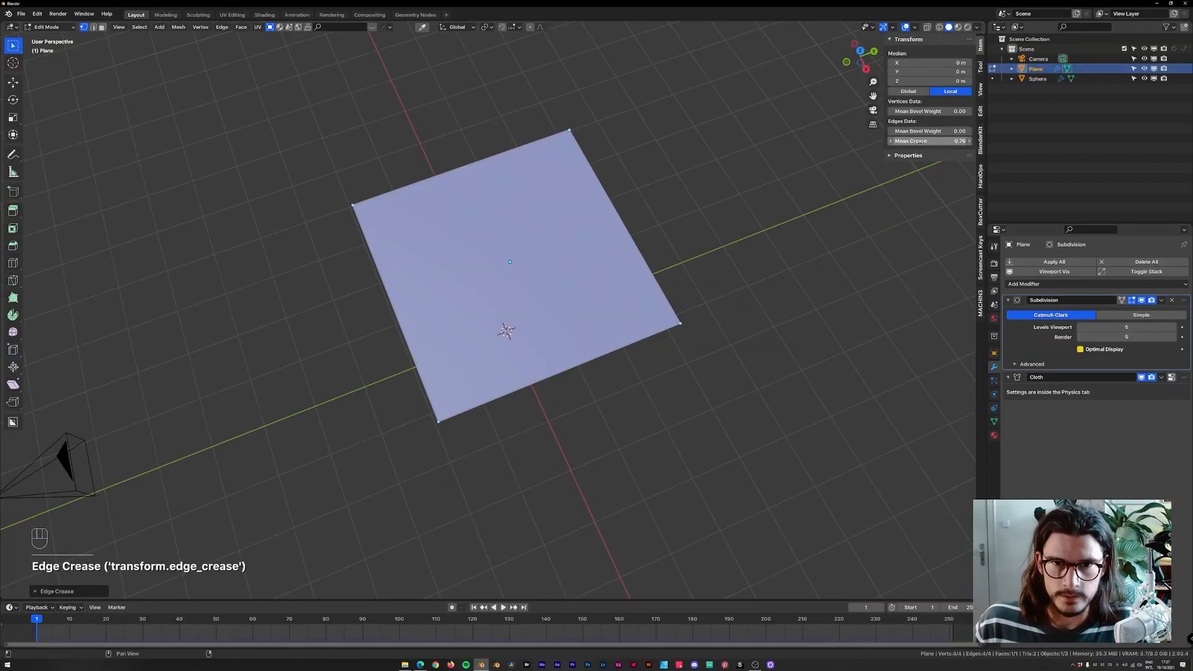
pyautogui.moveTo(902, 141); pyautogui.dragTo(956, 141)
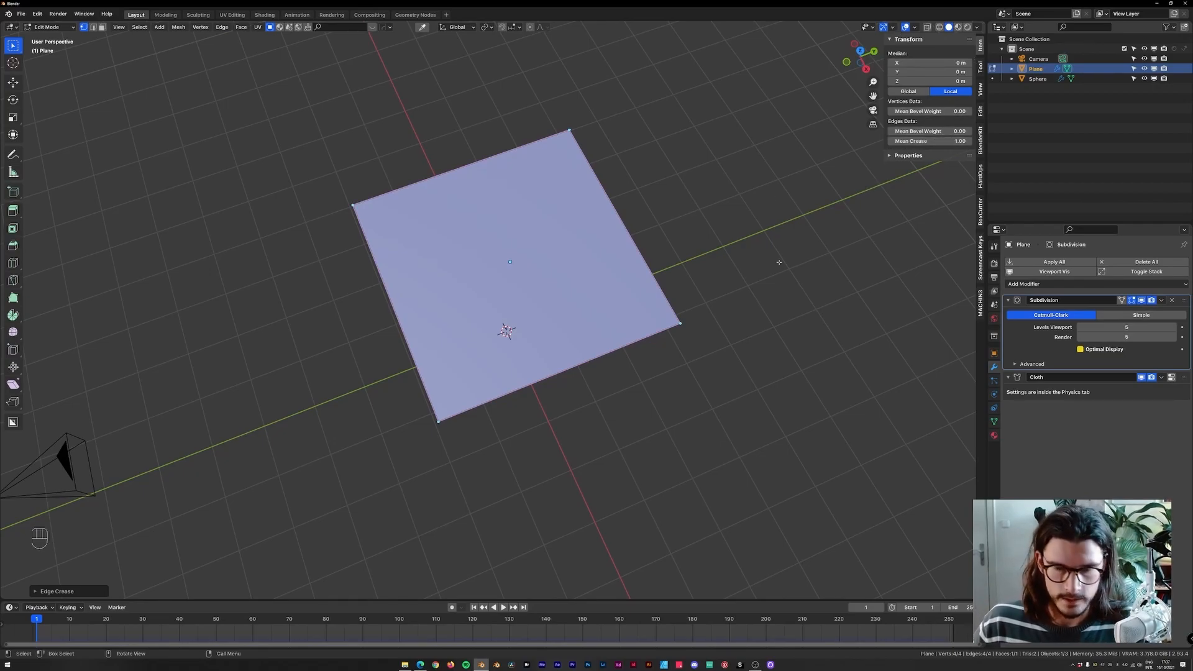
pyautogui.moveTo(772, 260); pyautogui.dragTo(702, 224, button='middle')
pyautogui.press('Tab')
# Play the cloth simulation and scrub the timeline, orbiting and zooming to inspect how the plane drapes over the sphere.
pyautogui.press('space')
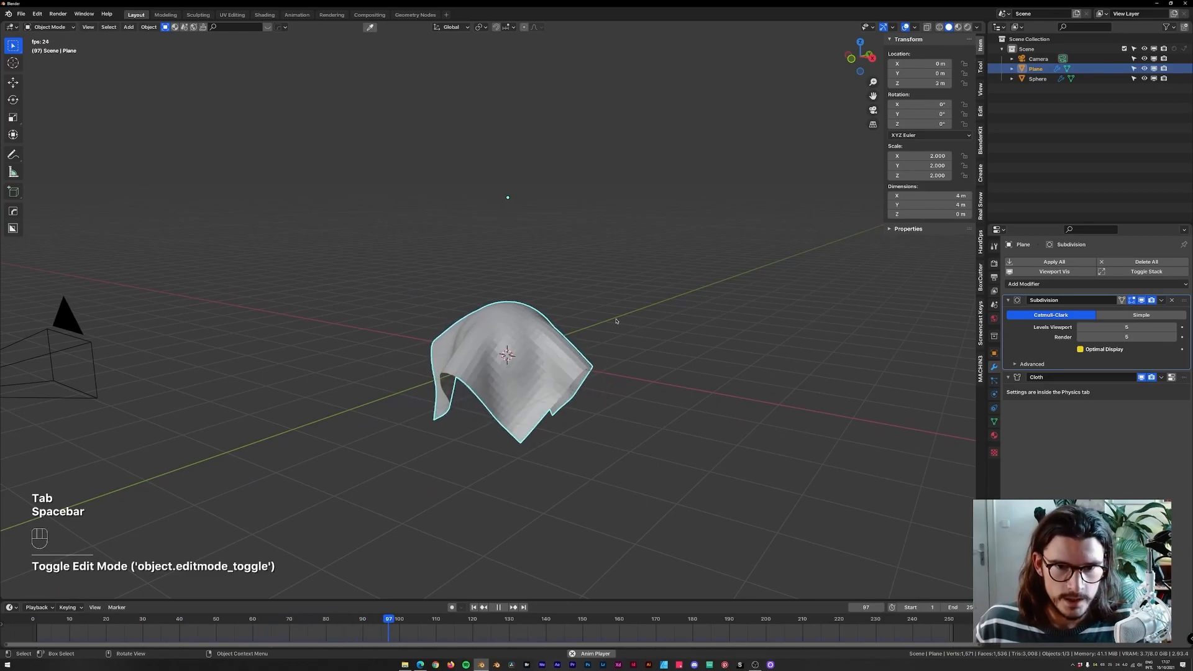
pyautogui.moveTo(612, 322)
pyautogui.mouseDown(button='middle')
pyautogui.moveTo(728, 427)
pyautogui.moveTo(652, 325)
pyautogui.moveTo(626, 309)
pyautogui.mouseUp(button='middle')
pyautogui.press('space')
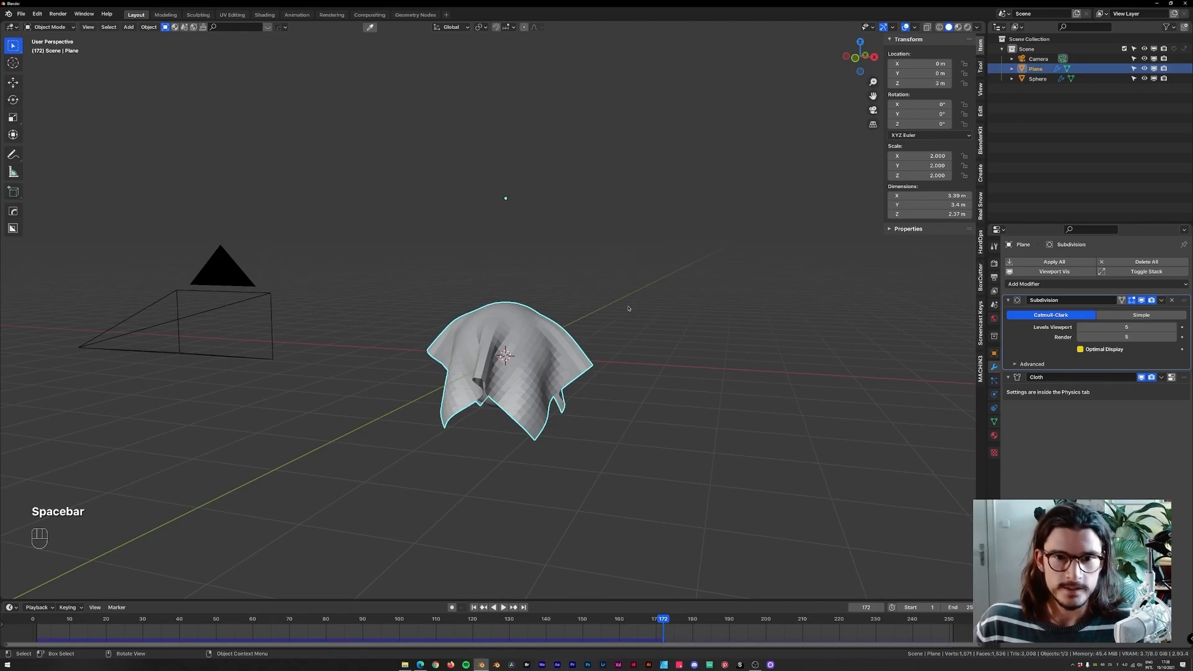
pyautogui.moveTo(618, 299); pyautogui.dragTo(657, 269, button='middle')
pyautogui.rightClick(615, 326)
pyautogui.click(616, 326)
pyautogui.scroll(5, 695, 292)
pyautogui.press('space')
pyautogui.press('space')
pyautogui.press('space')
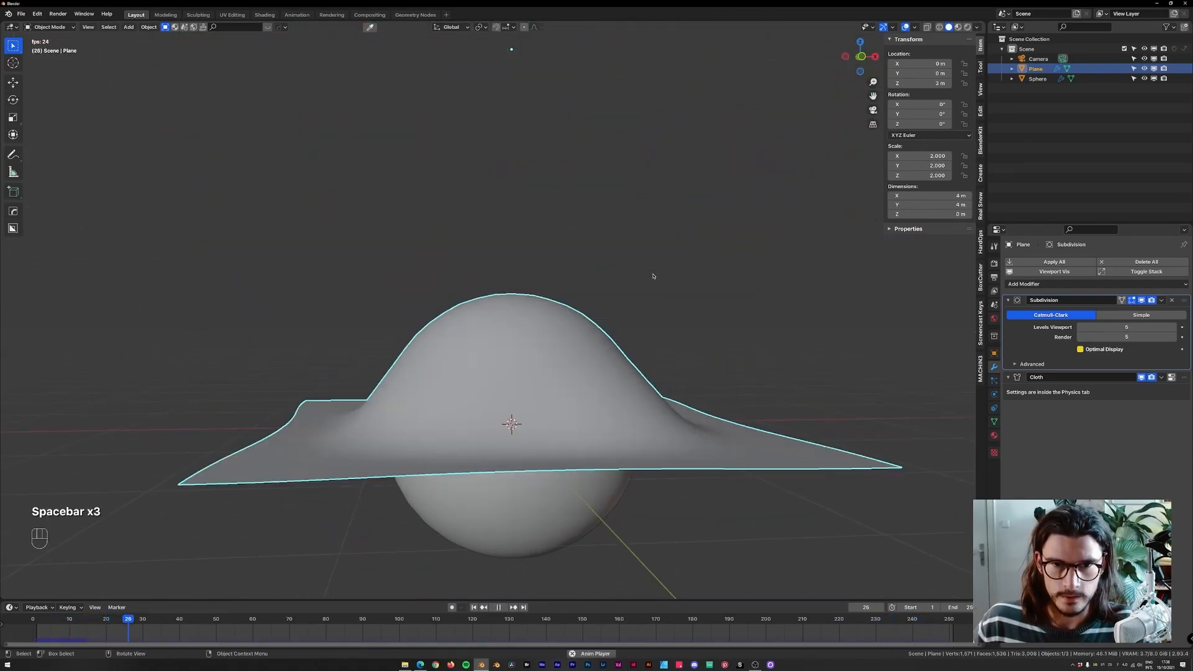
pyautogui.press('space')
pyautogui.moveTo(232, 622); pyautogui.dragTo(173, 622)
pyautogui.moveTo(463, 504); pyautogui.dragTo(525, 407, button='middle')
pyautogui.scroll(3, 519, 366)
pyautogui.moveTo(506, 292); pyautogui.dragTo(523, 373, button='middle')
pyautogui.scroll(-5, 523, 373)
# Enable Self Collisions in the plane's cloth physics settings.
pyautogui.click(994, 395)
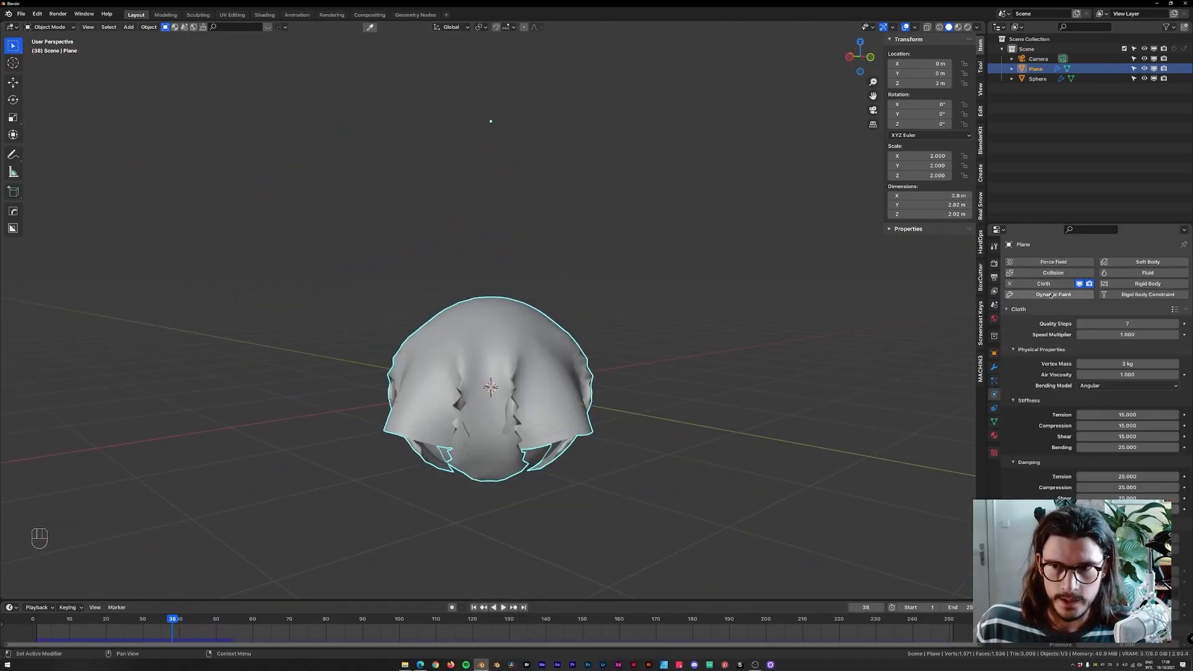
pyautogui.scroll(-3, 1042, 427)
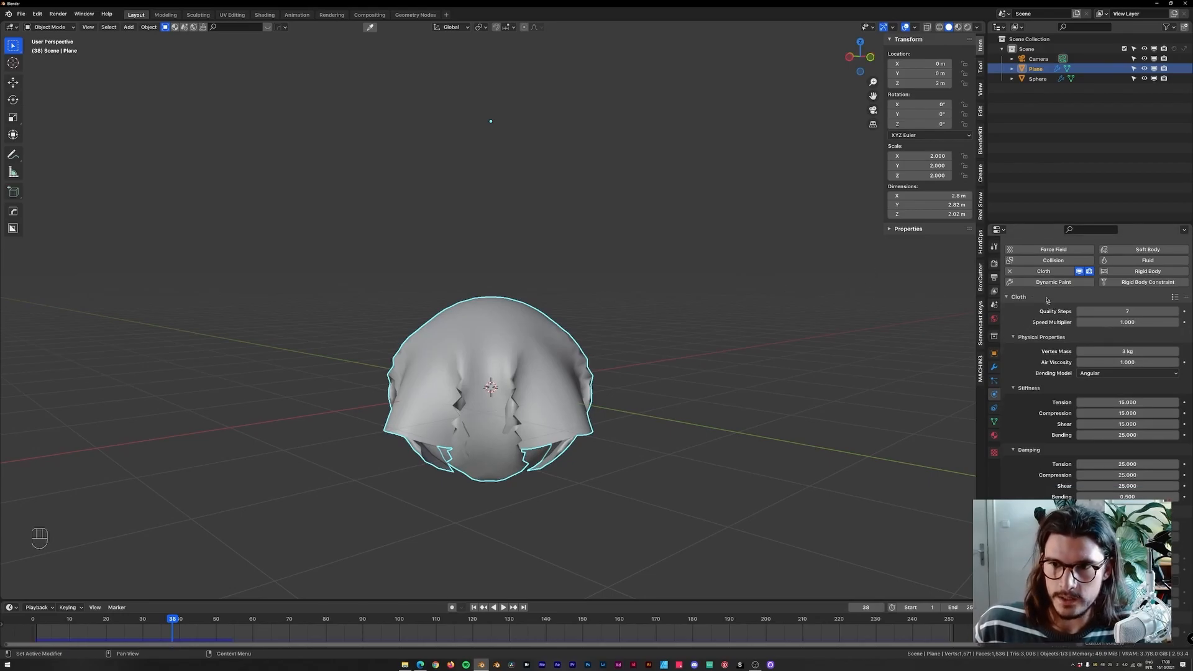
pyautogui.scroll(-2, 1041, 447)
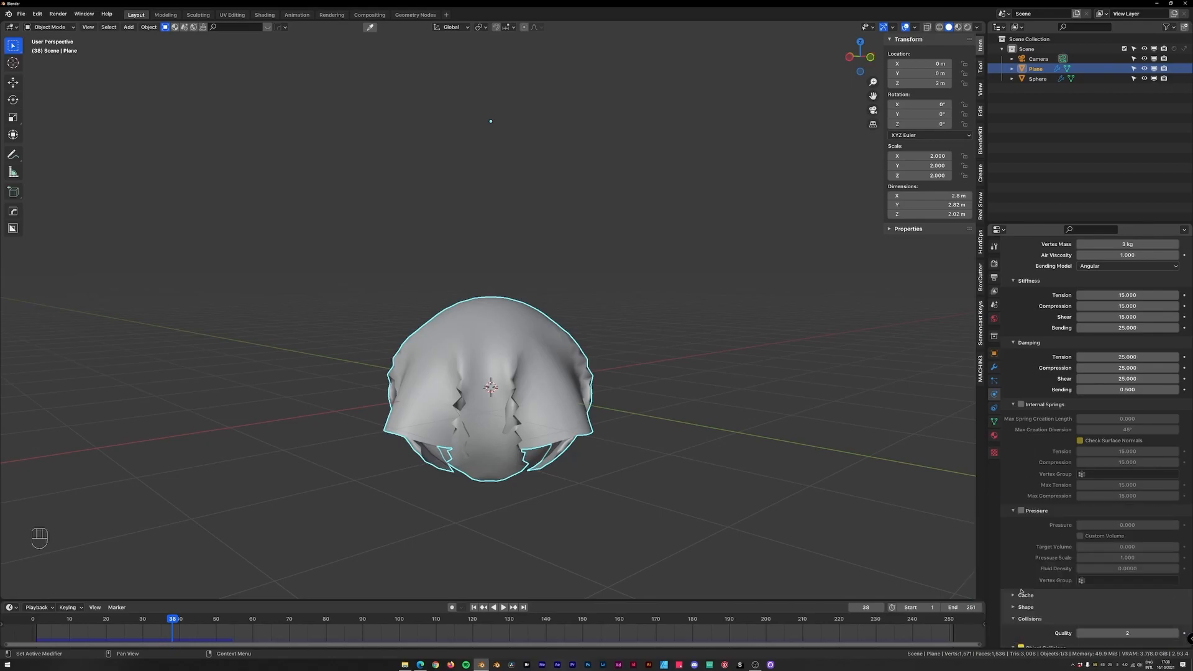
pyautogui.scroll(-5, 1025, 436)
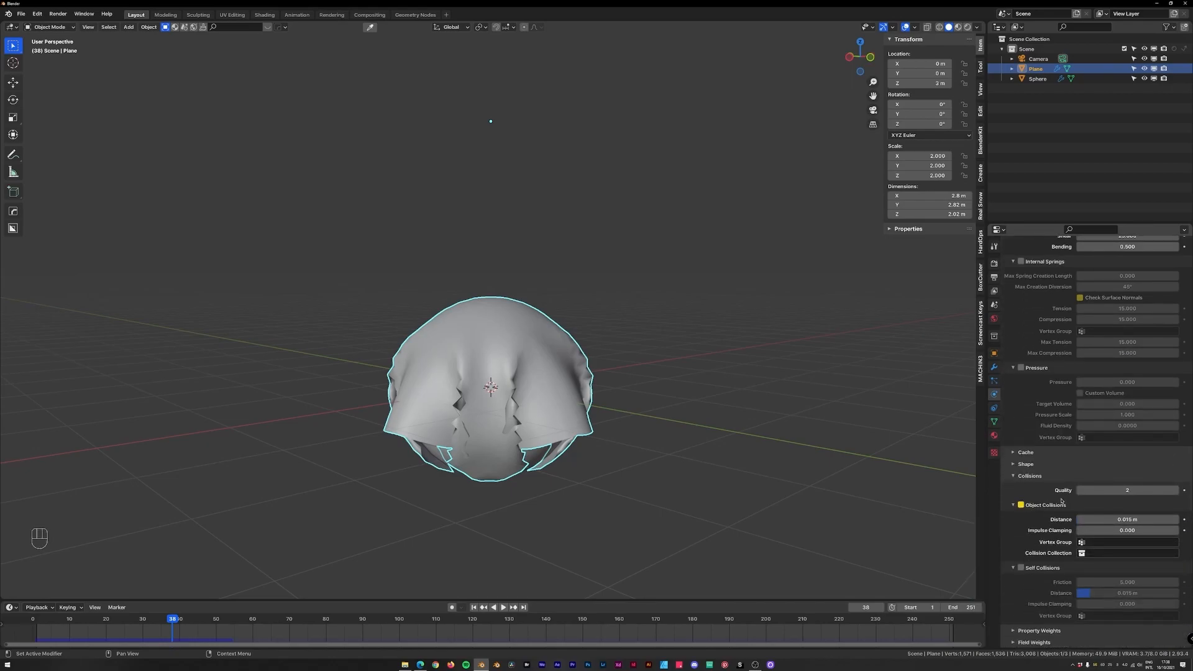
pyautogui.click(1021, 568)
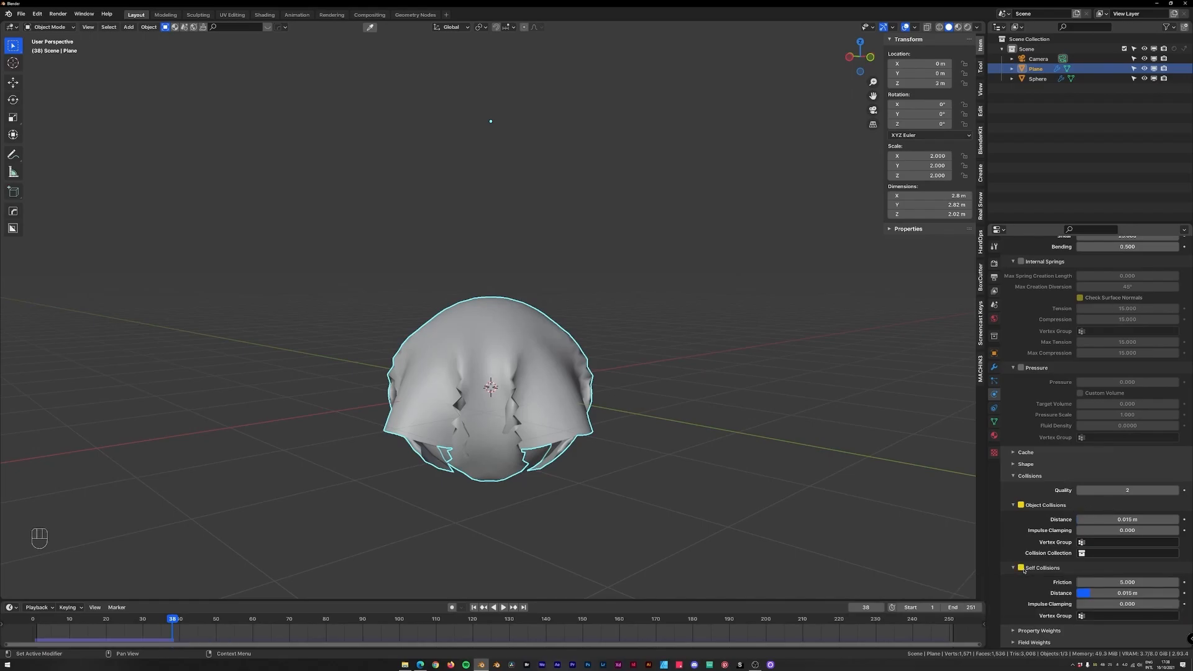
# Rewind and replay the simulation with self collisions, orbiting and switching to the front view to inspect the drape.
pyautogui.press('super+plus')
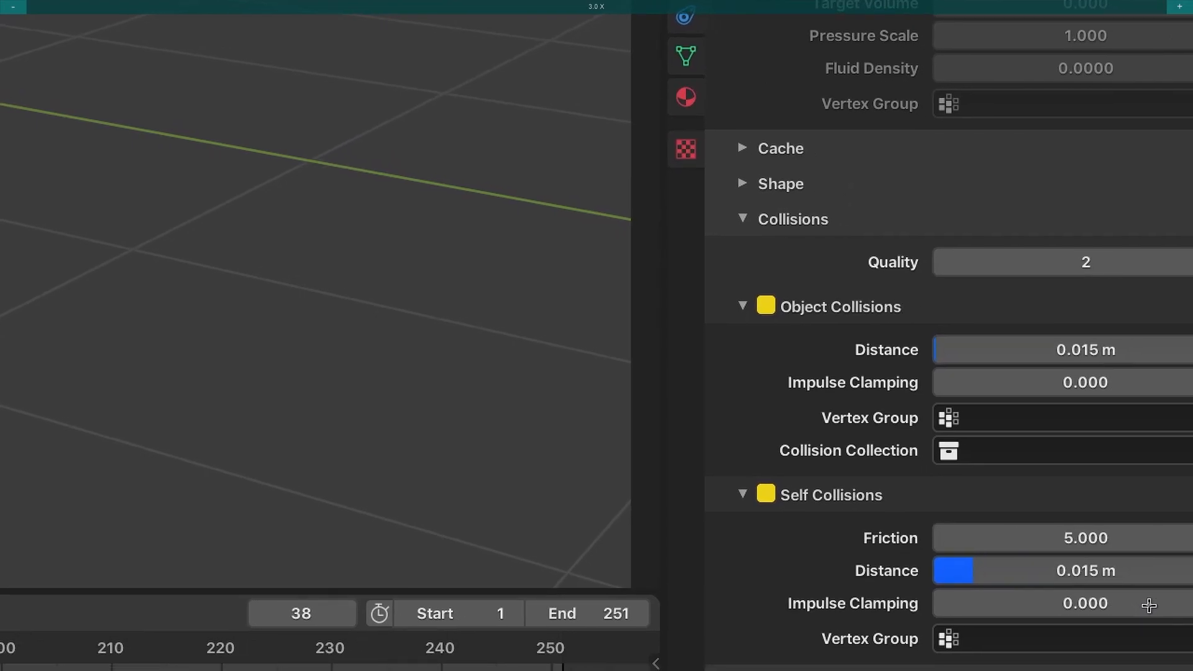
pyautogui.press('super+Escape')
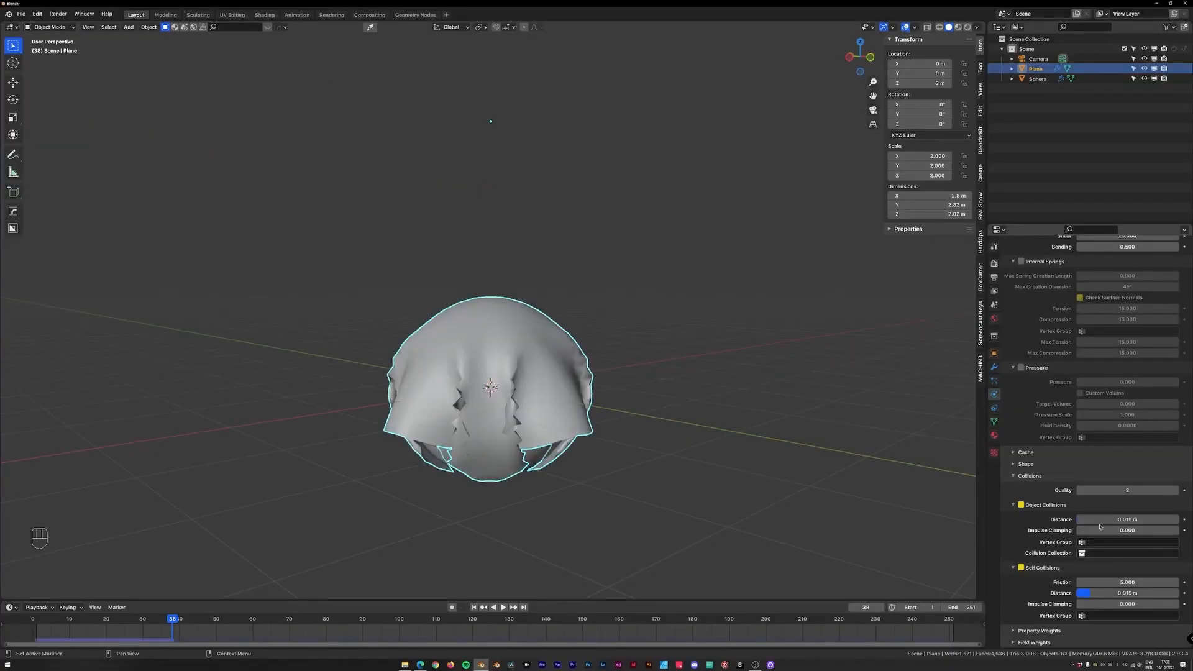
pyautogui.scroll(1, 801, 429)
pyautogui.moveTo(801, 429); pyautogui.dragTo(597, 373, button='middle')
pyautogui.scroll(2, 646, 323)
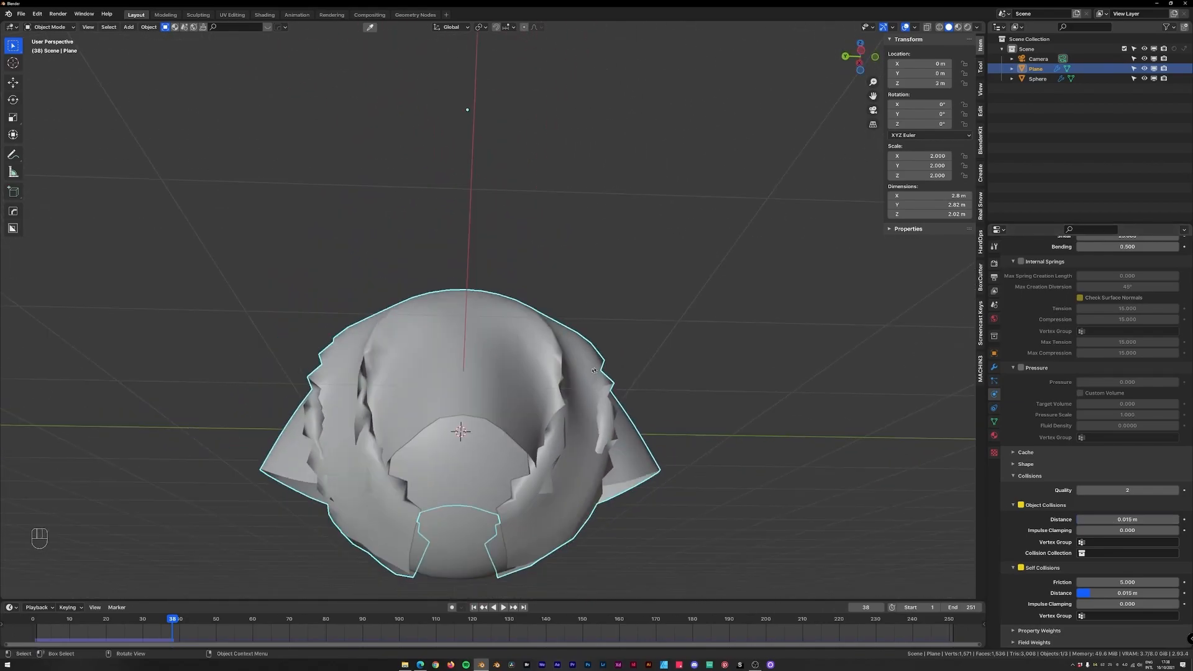
pyautogui.moveTo(627, 437)
pyautogui.mouseDown(button='middle')
pyautogui.moveTo(612, 484)
pyautogui.moveTo(624, 458)
pyautogui.mouseUp(button='middle')
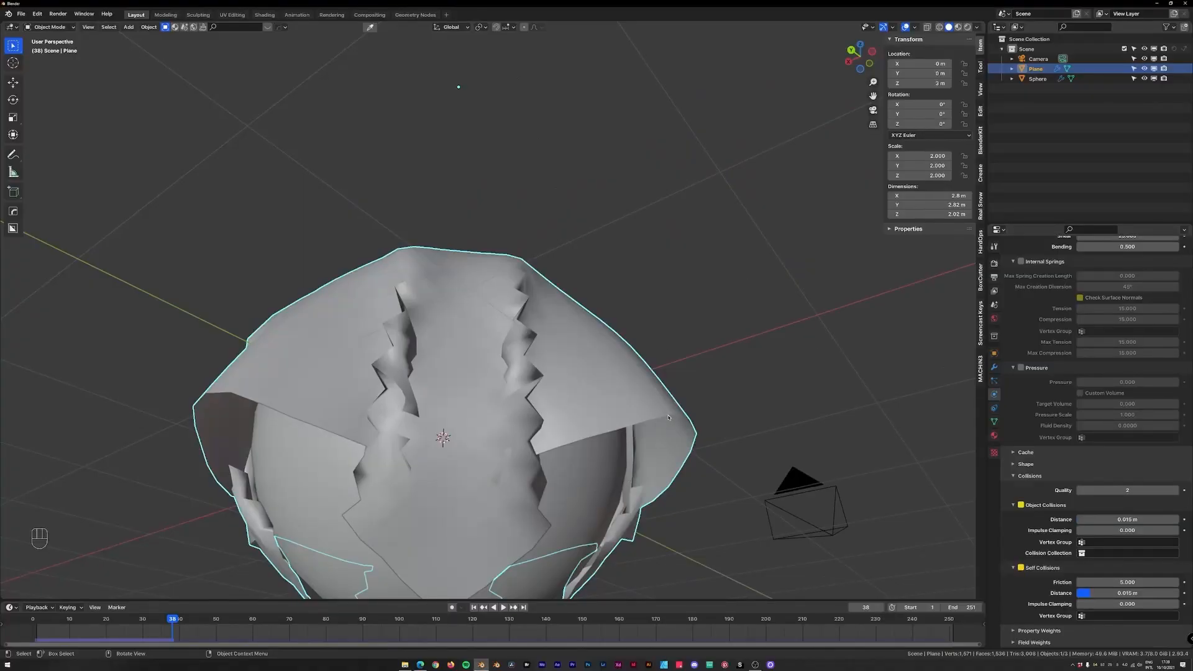
pyautogui.scroll(-4, 669, 416)
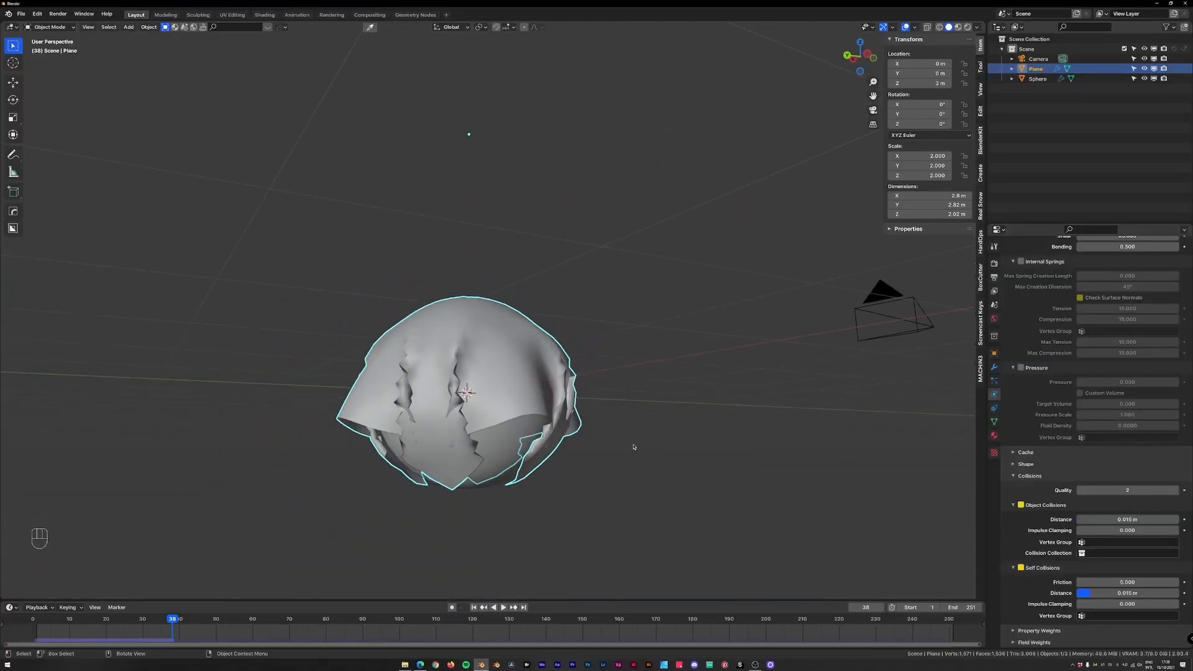
pyautogui.press('KP_1')
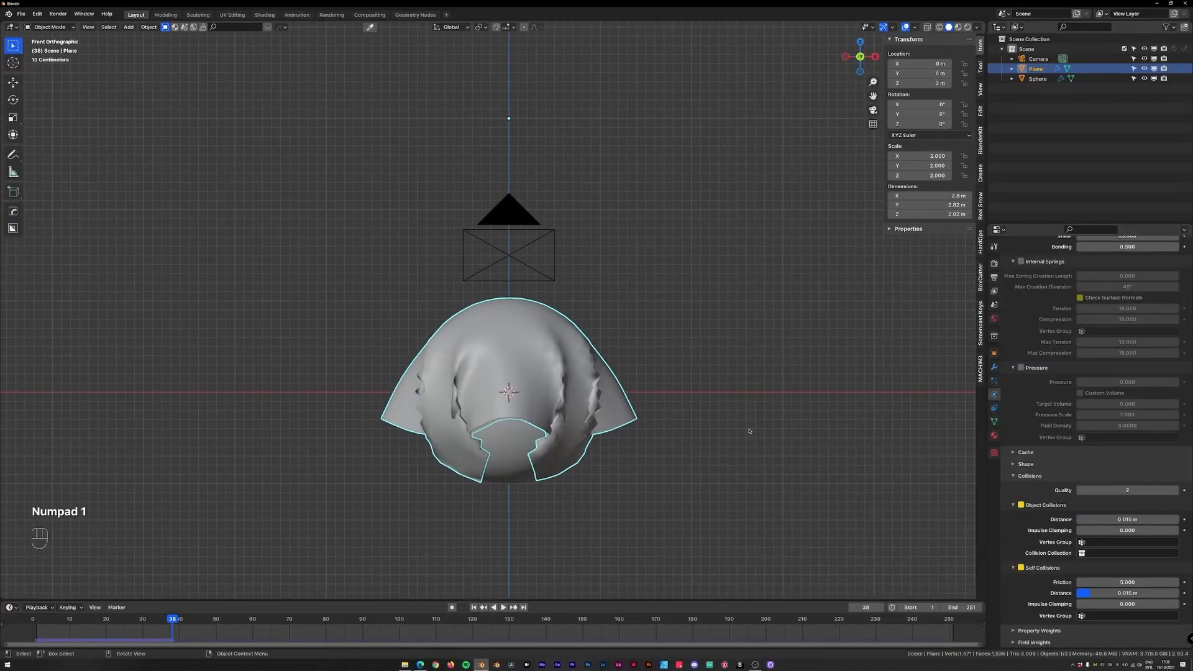
pyautogui.click(1014, 476)
pyautogui.hotkey('shift', 'Left')
pyautogui.press('space')
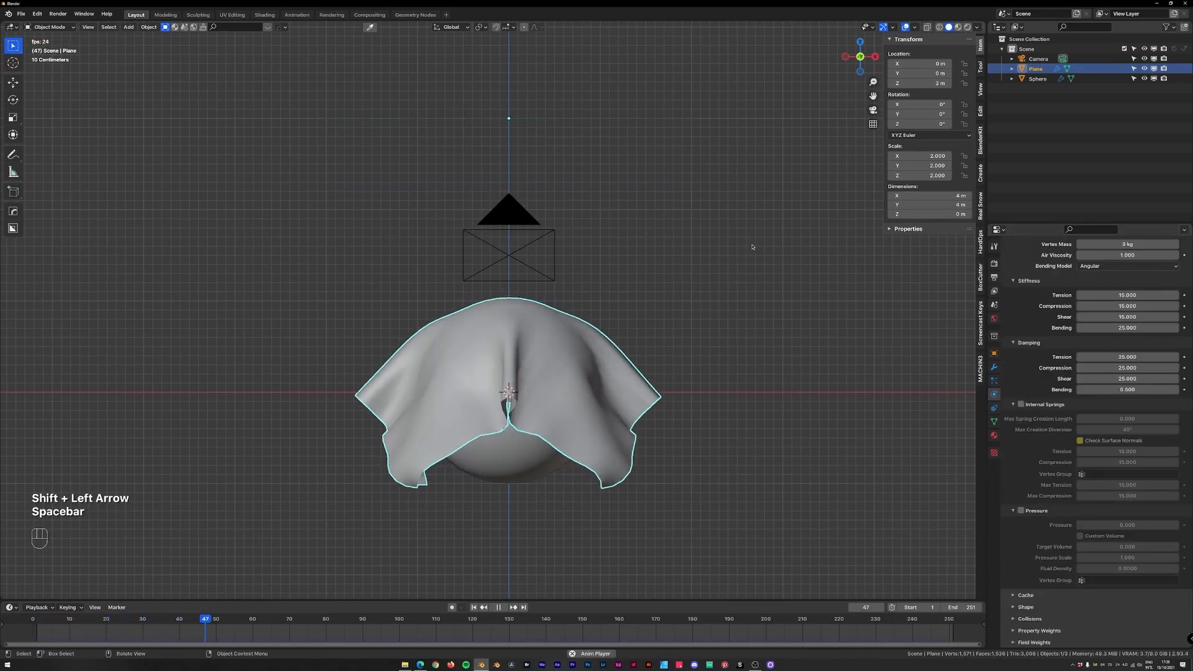
pyautogui.moveTo(735, 282); pyautogui.dragTo(715, 323, button='middle')
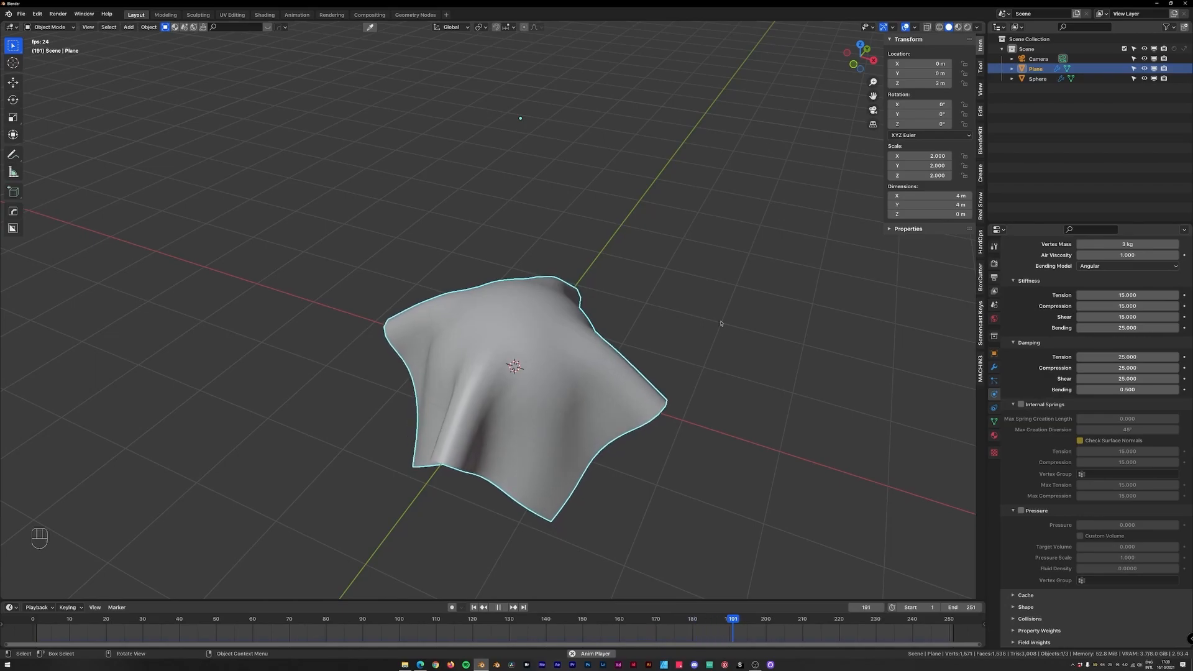
pyautogui.press('space')
pyautogui.moveTo(646, 306); pyautogui.dragTo(802, 334, button='middle')
pyautogui.press('space')
pyautogui.press('space')
pyautogui.press('KP_1')
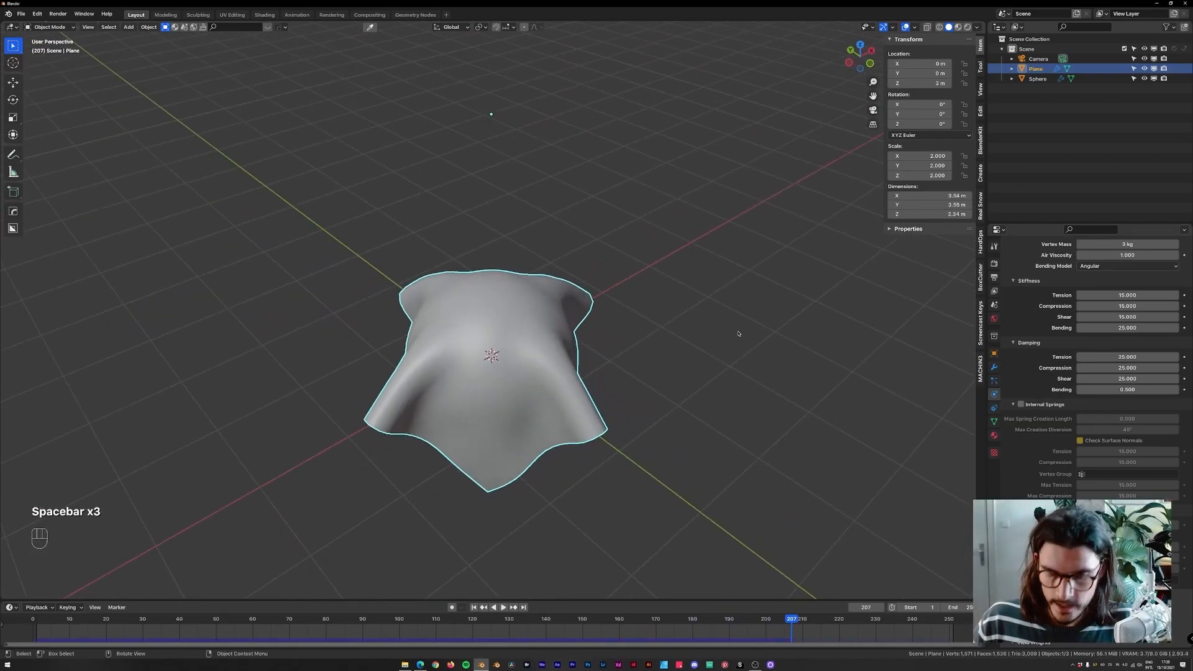
pyautogui.moveTo(668, 376)
pyautogui.mouseDown(button='middle')
pyautogui.moveTo(683, 367)
pyautogui.moveTo(672, 358)
pyautogui.mouseUp(button='middle')
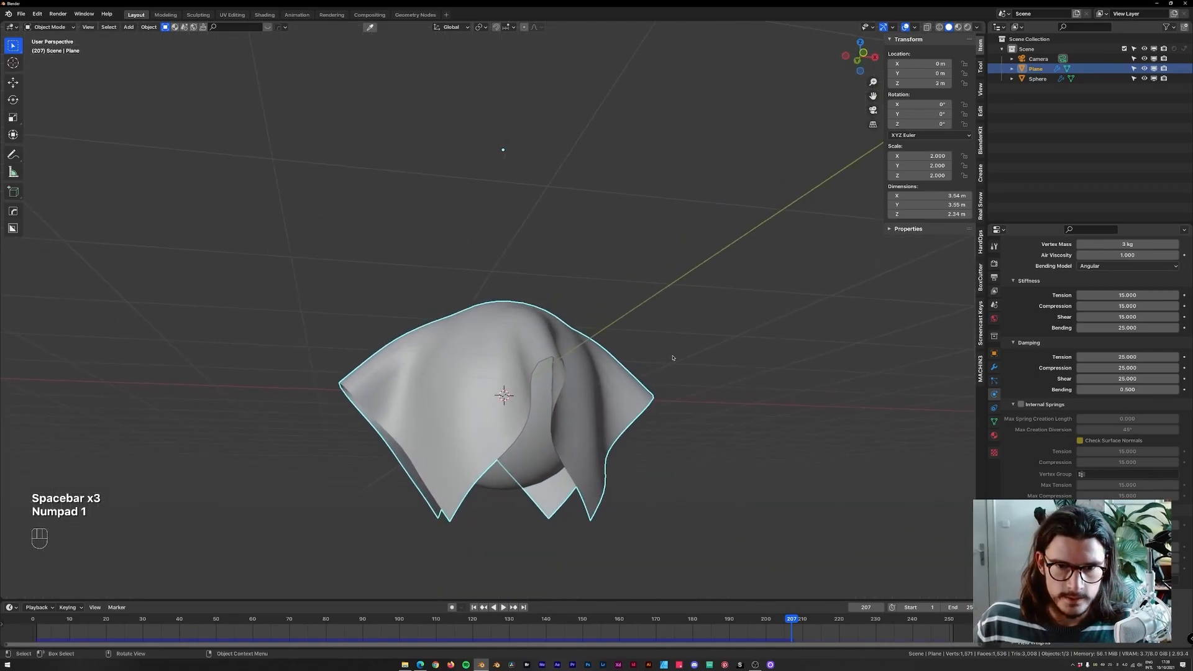
# Add a second Subdivision Surface modifier to the plane after the Cloth modifier.
pyautogui.click(994, 368)
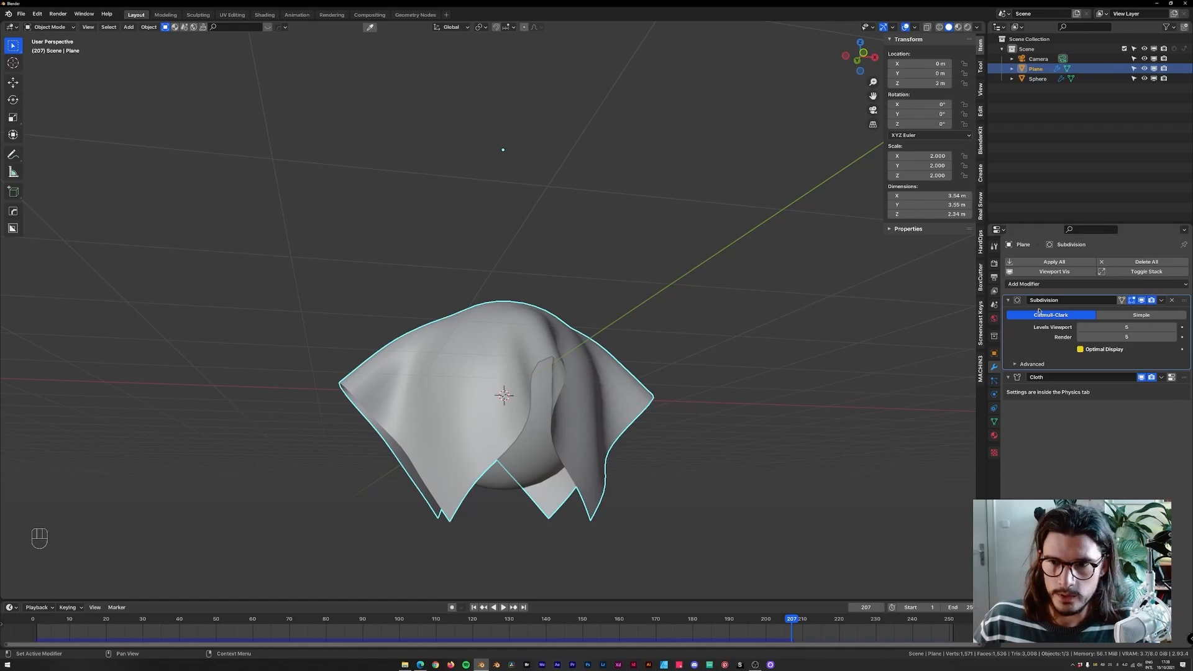
pyautogui.click(1054, 284)
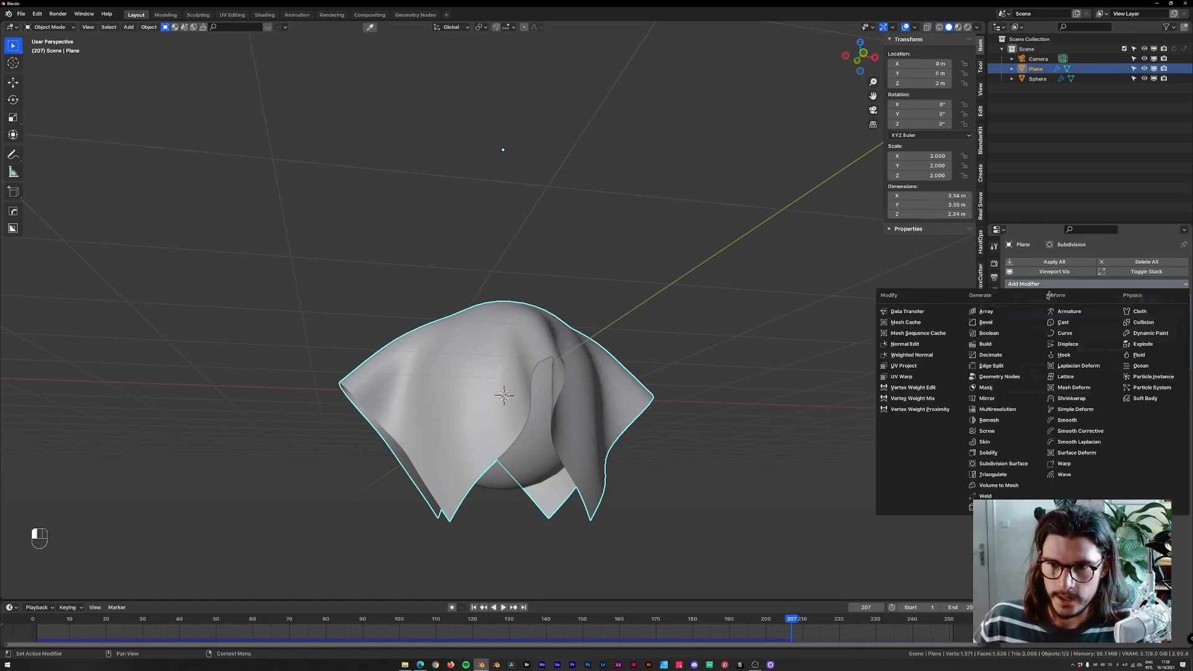
pyautogui.click(1024, 463)
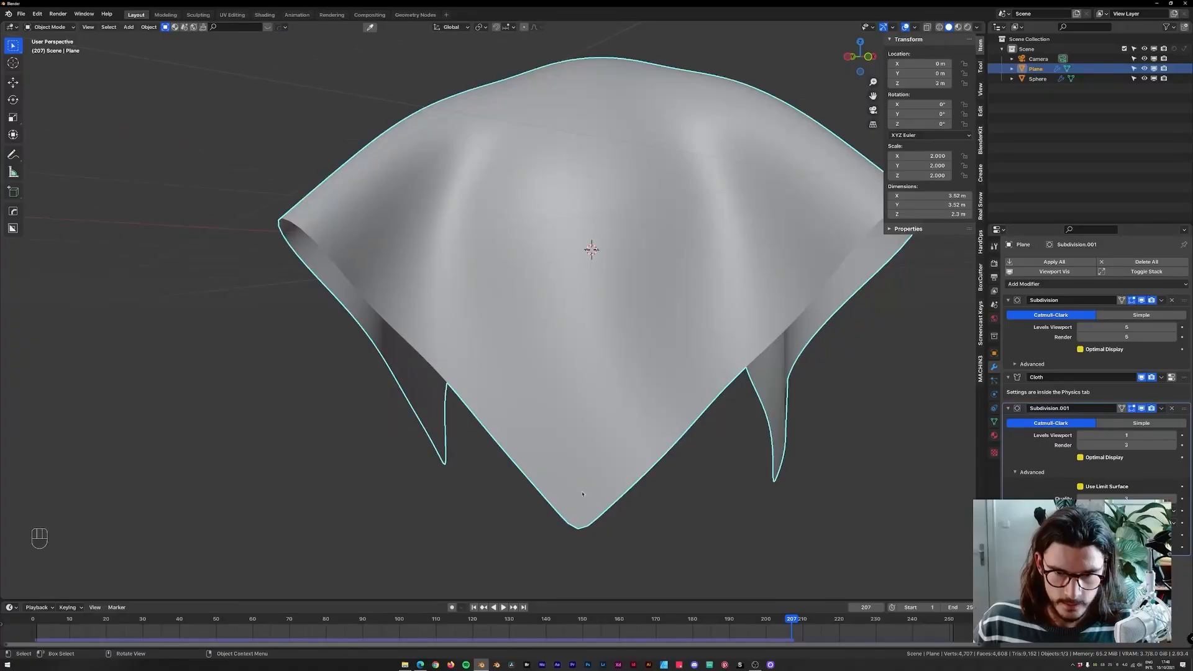
# Inspect the smoothed cloth up close, then collapse the modifier panels and replay the simulation from the start in front view.
pyautogui.moveTo(606, 517); pyautogui.dragTo(636, 505, button='middle')
pyautogui.scroll(-2, 616, 530)
pyautogui.scroll(2, 626, 530)
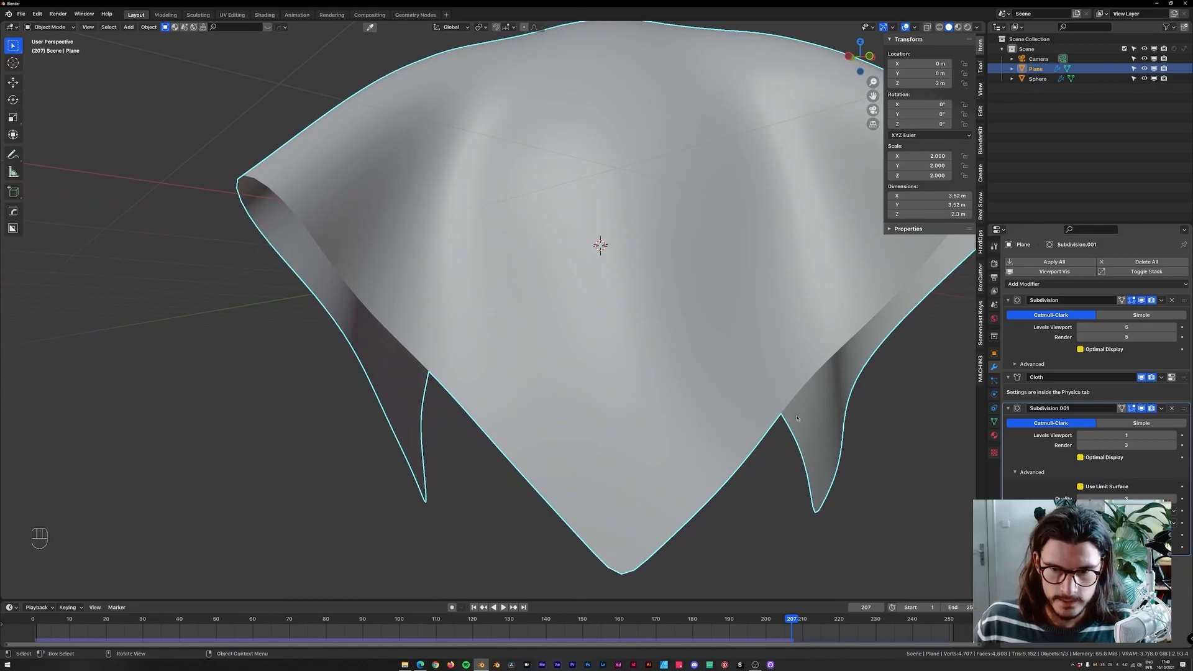
pyautogui.scroll(-3, 800, 423)
pyautogui.moveTo(780, 435); pyautogui.dragTo(699, 257, button='middle')
pyautogui.scroll(3, 719, 311)
pyautogui.keyDown('ctrl'); pyautogui.click(1009, 301); pyautogui.keyUp('ctrl')
pyautogui.hotkey('shift', 'Left')
pyautogui.press('space')
pyautogui.moveTo(687, 211); pyautogui.dragTo(691, 211, button='middle')
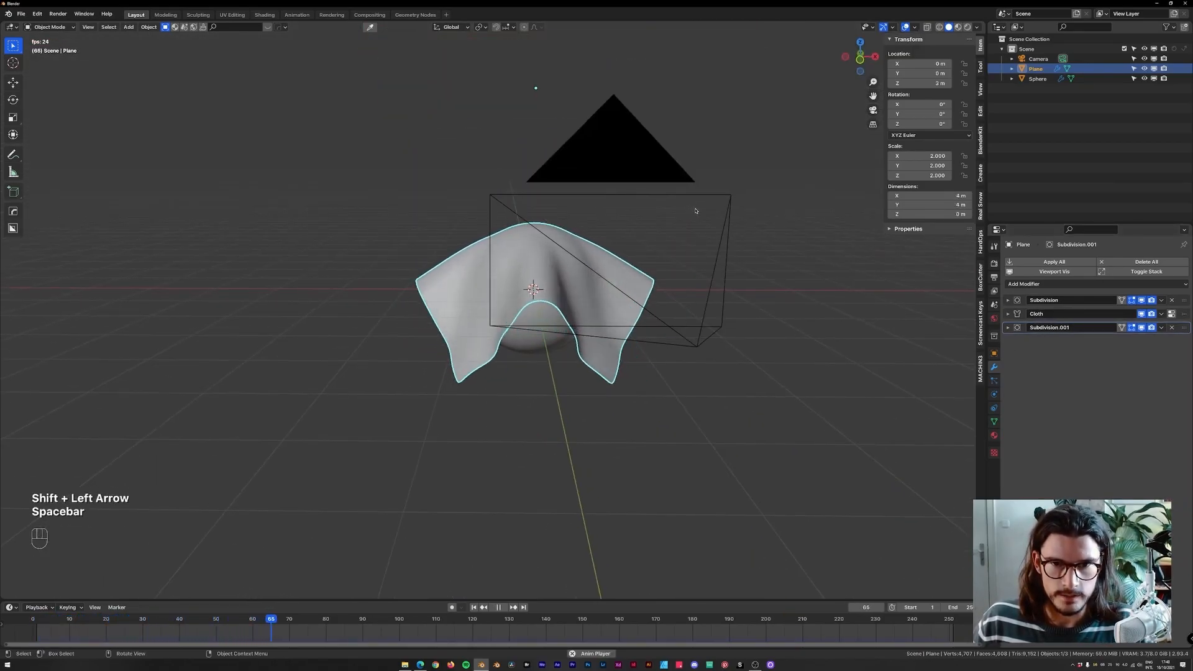
pyautogui.press('KP_1')
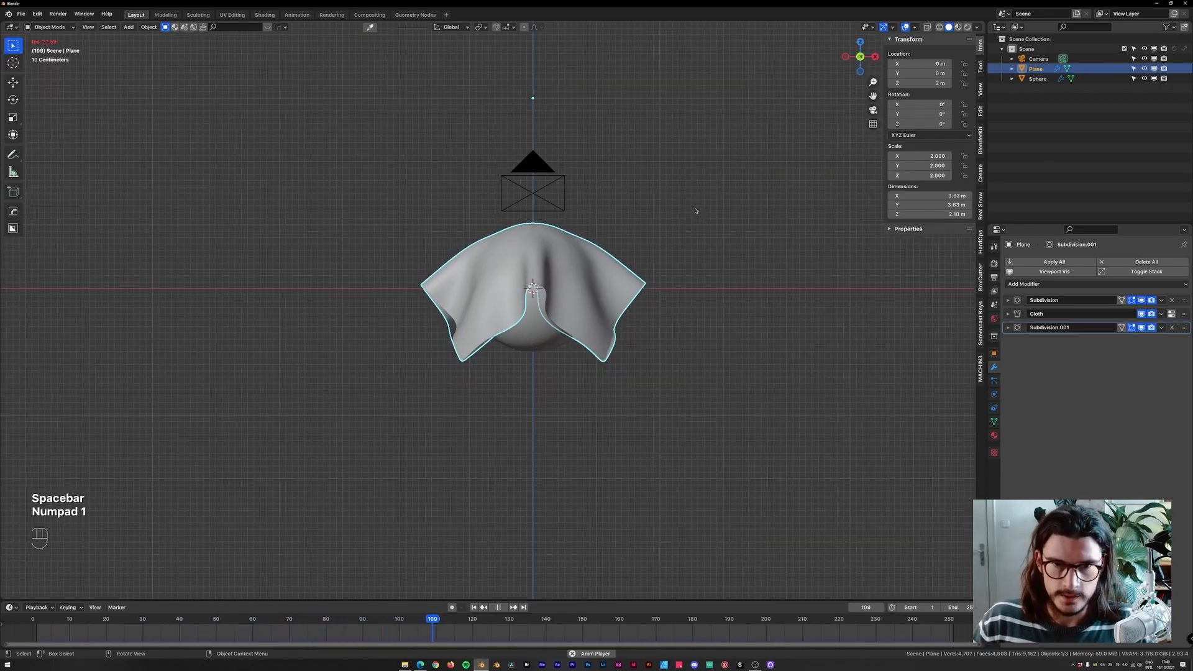
pyautogui.moveTo(754, 215); pyautogui.dragTo(745, 290, button='middle')
pyautogui.press('KP_1')
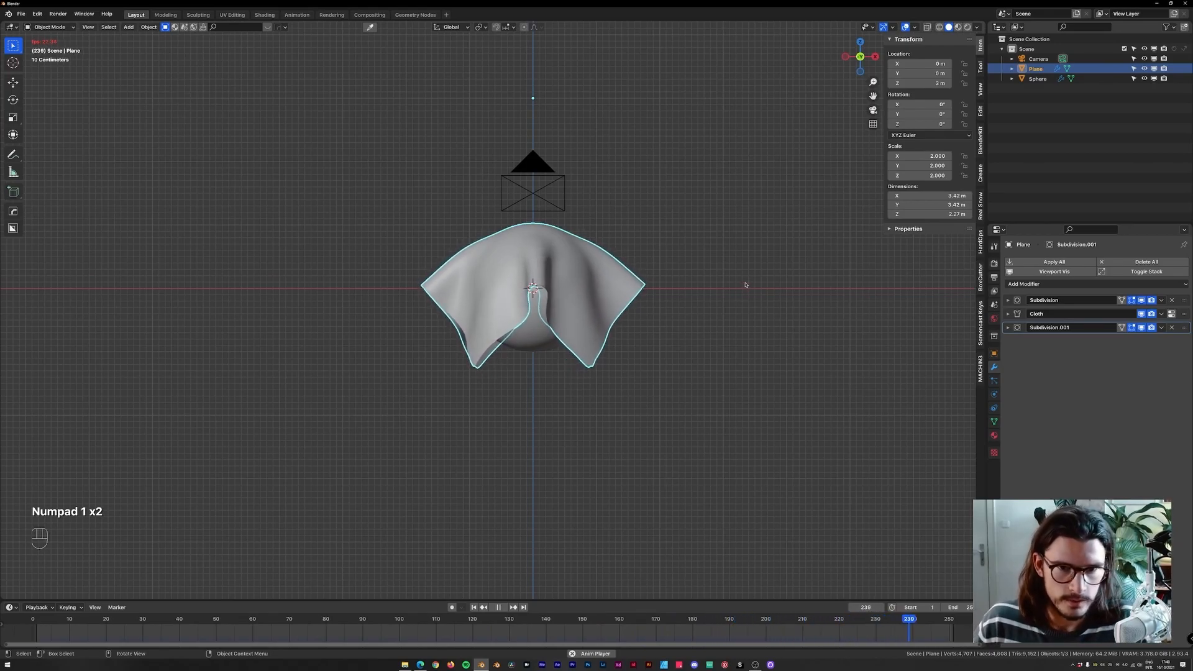
pyautogui.press('space')
pyautogui.hotkey('shift', 'Left')
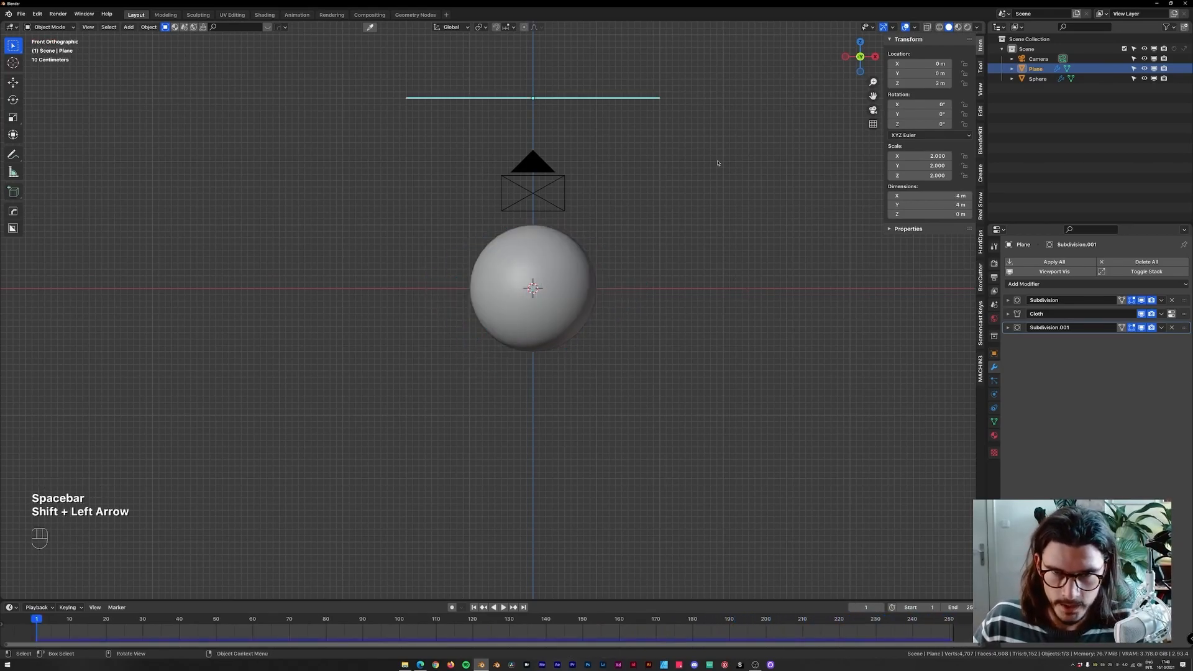
# Rotate the plane about -9° around its vertical axis in top view.
pyautogui.press('KP_7')
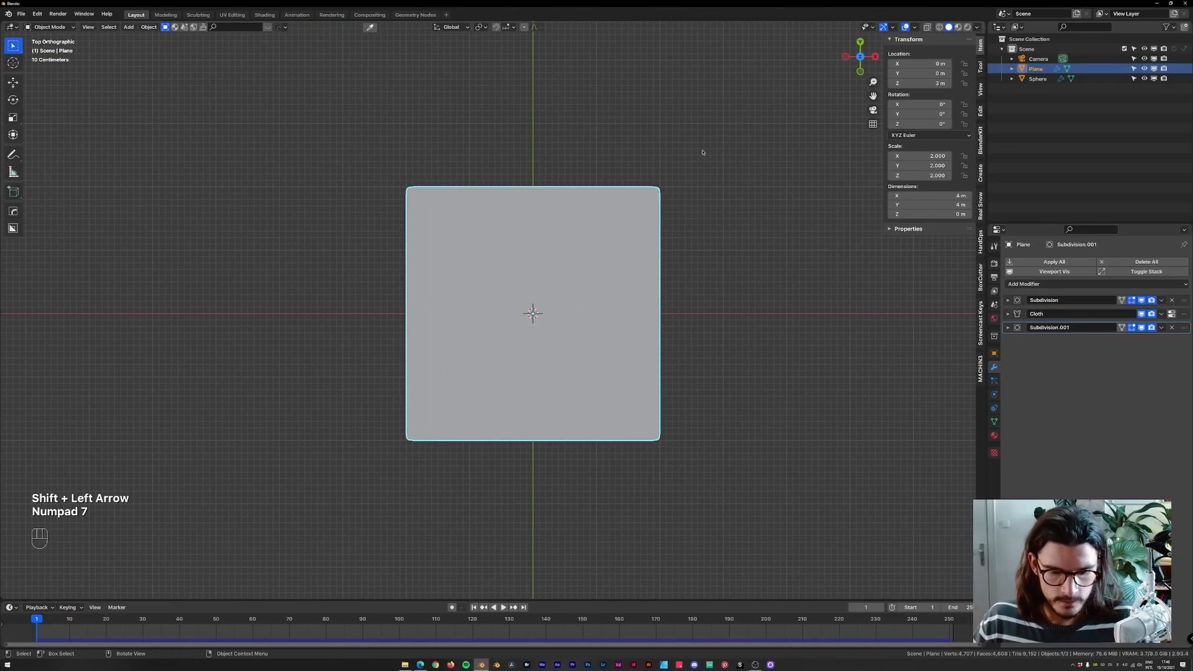
pyautogui.press('r')
pyautogui.click(726, 173)
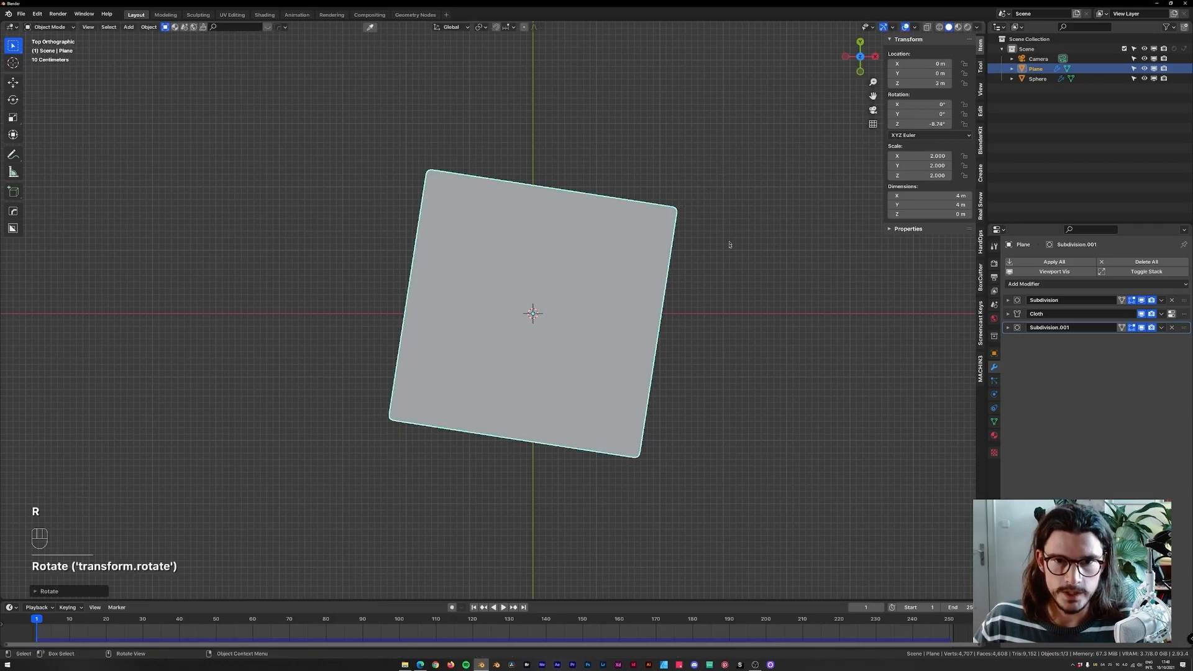
# Move the plane slightly off-centre in top view, to about 0.16 m in X and -0.25 m in Y.
pyautogui.press('g')
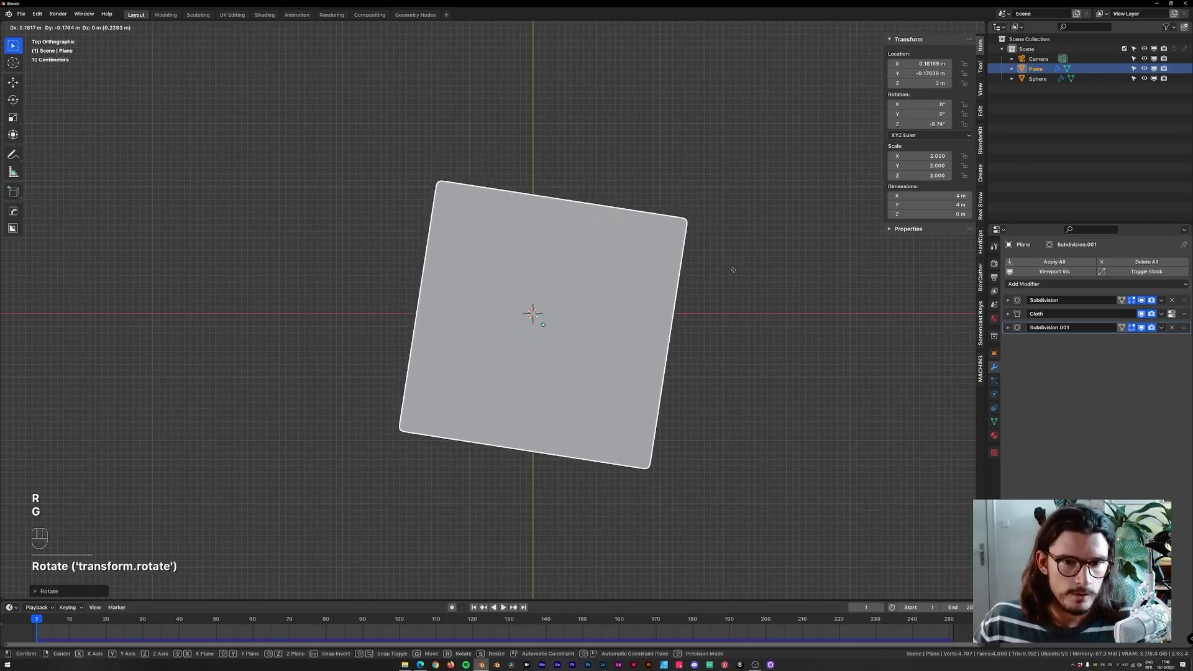
pyautogui.click(733, 273)
# Replay the simulation in camera and front views, orbiting around to inspect the drape, then rewind to the start.
pyautogui.press('KP_0')
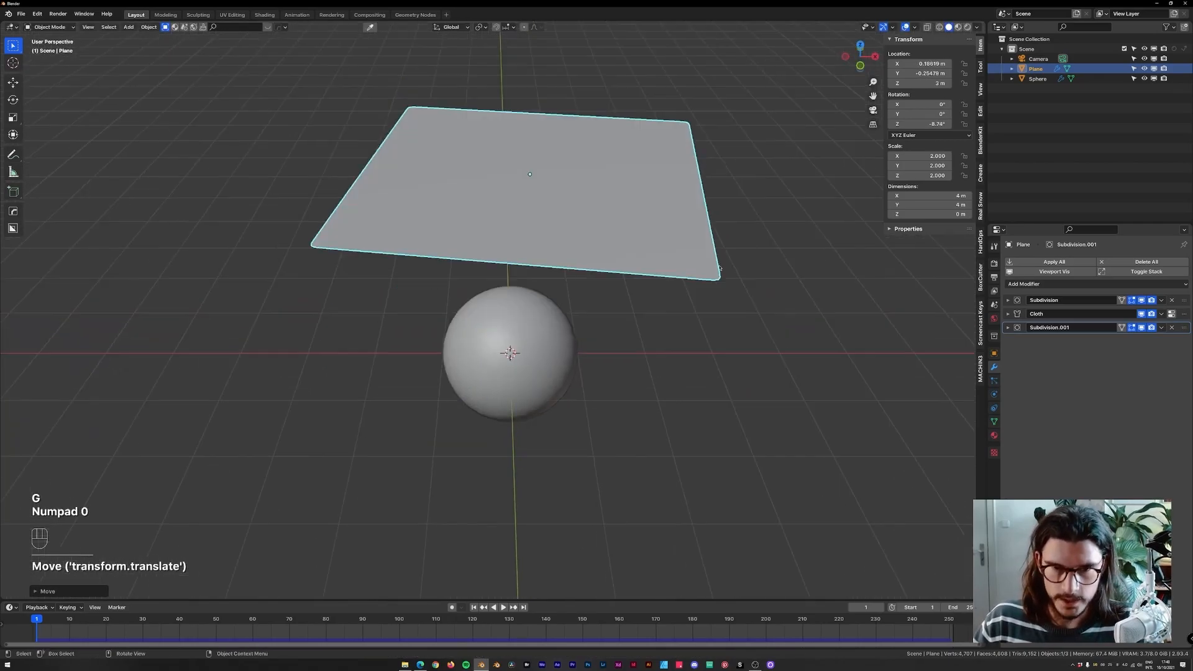
pyautogui.press('space')
pyautogui.press('KP_1')
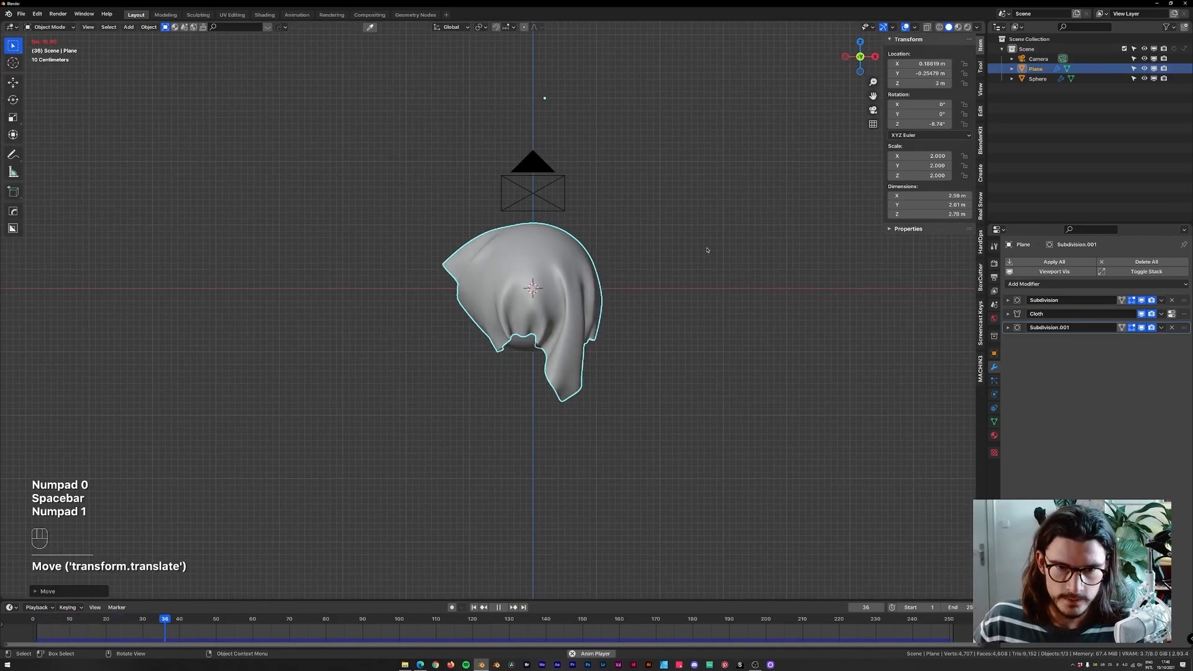
pyautogui.press('space')
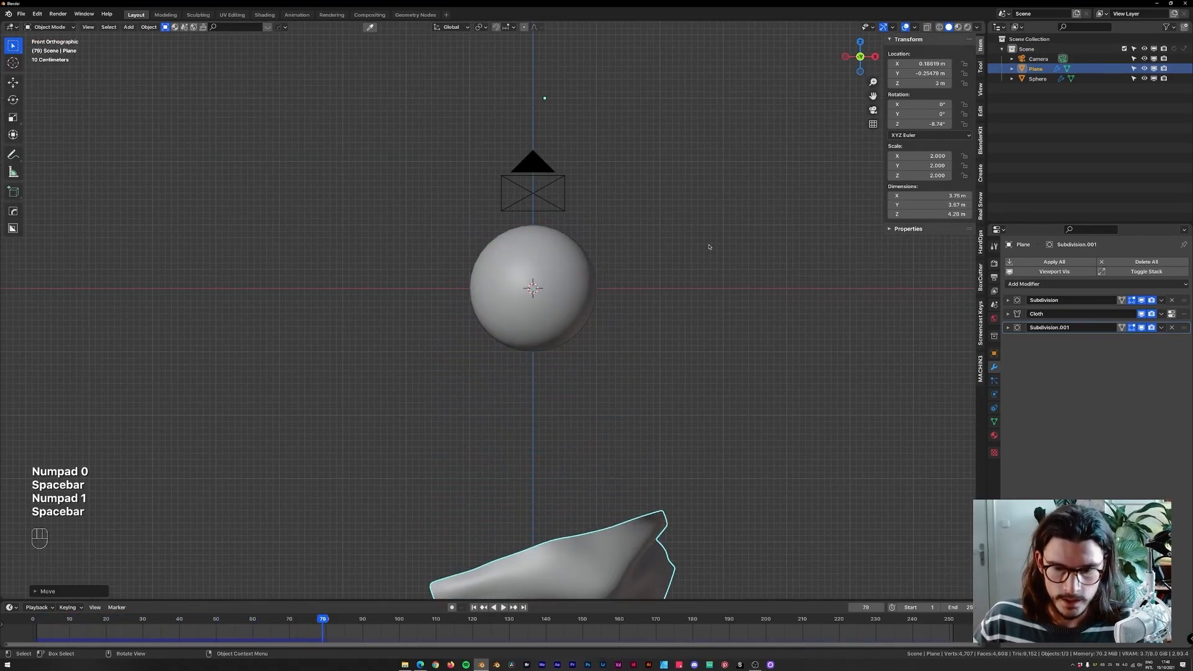
pyautogui.hotkey('shift', 'Left')
pyautogui.press('space')
pyautogui.press('space')
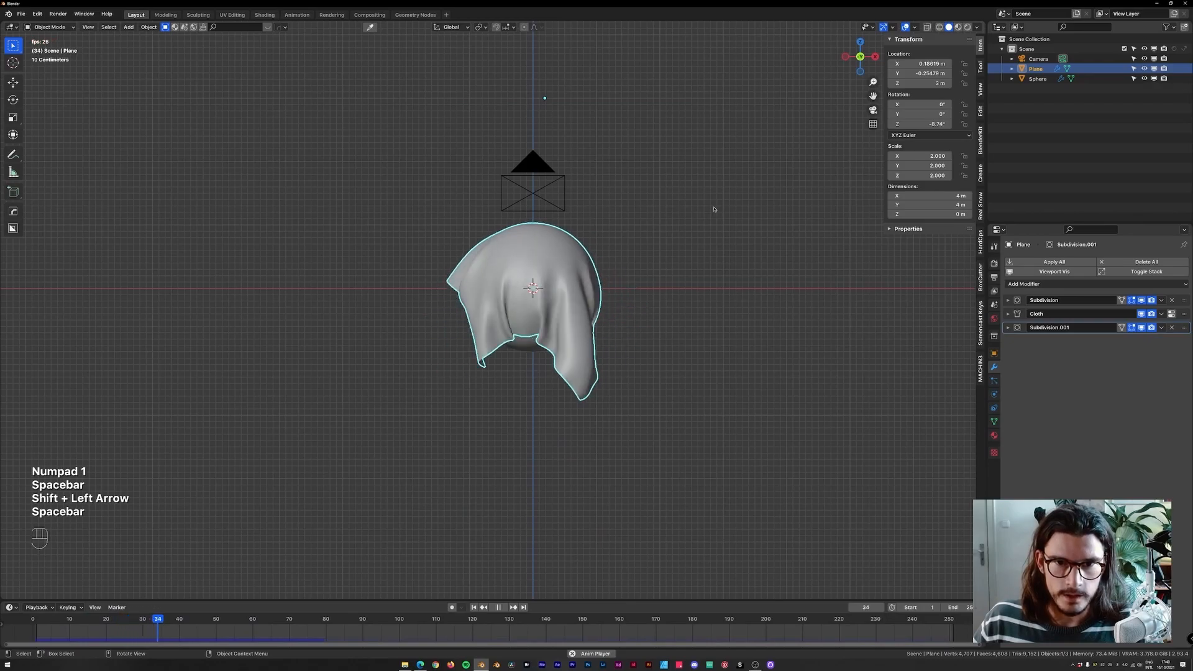
pyautogui.moveTo(674, 205)
pyautogui.mouseDown(button='middle')
pyautogui.moveTo(719, 301)
pyautogui.moveTo(671, 213)
pyautogui.moveTo(564, 221)
pyautogui.moveTo(686, 220)
pyautogui.mouseUp(button='middle')
pyautogui.press('space')
pyautogui.press('space')
pyautogui.press('space')
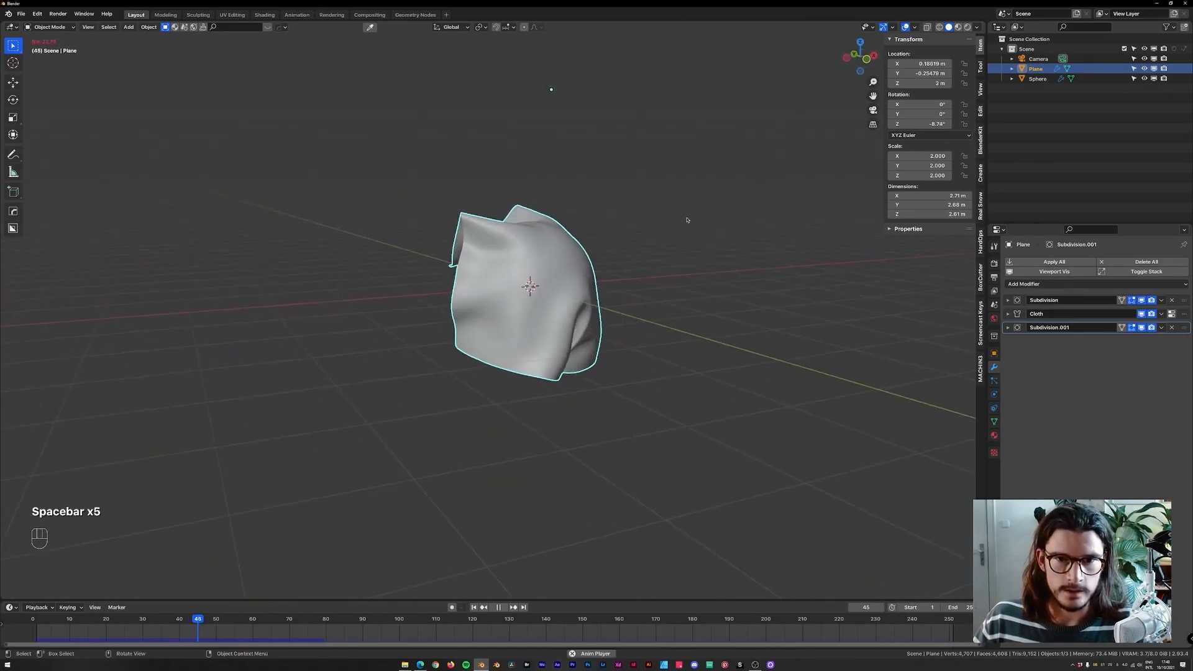
pyautogui.press('space')
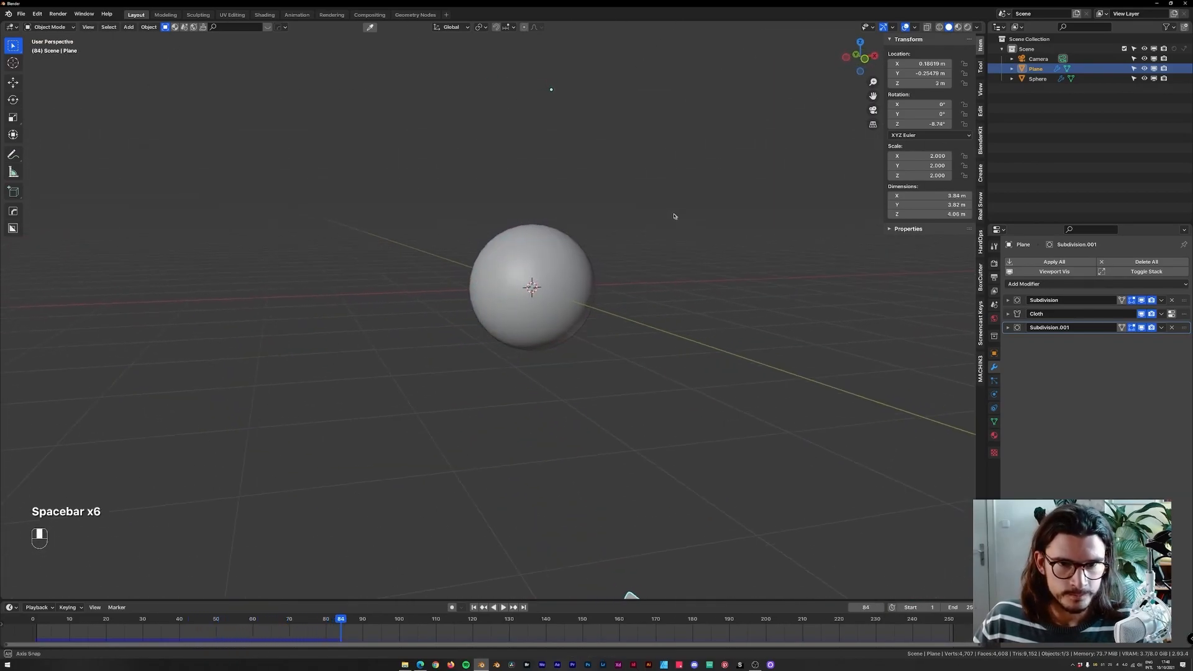
pyautogui.hotkey('shift', 'Left')
# Add a Wind force field at the scene origin while in front view.
pyautogui.press('KP_0')
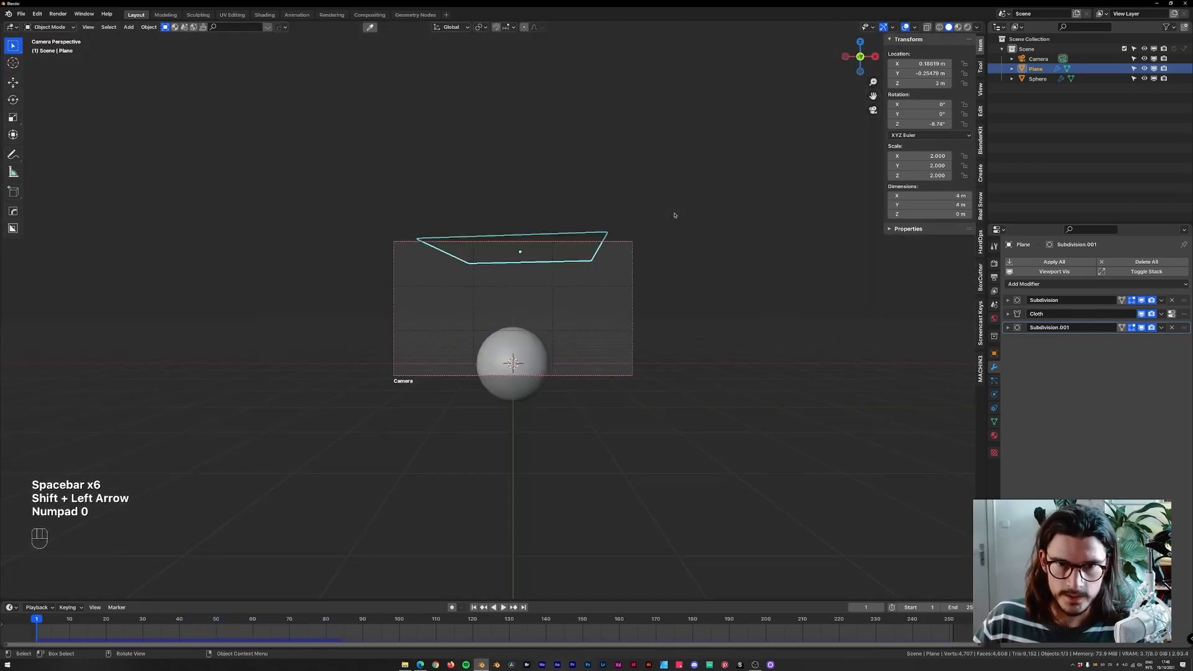
pyautogui.click(631, 244)
pyautogui.press('KP_1')
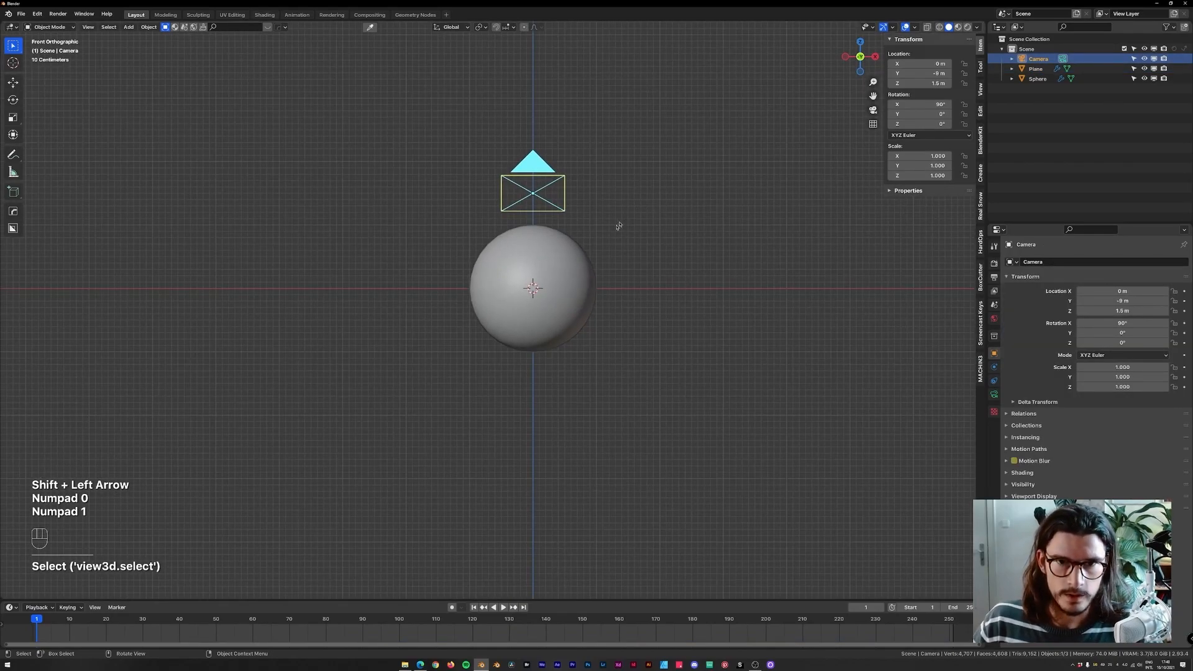
pyautogui.click(577, 258)
pyautogui.keyDown('shift'); pyautogui.moveTo(665, 192); pyautogui.dragTo(652, 254, button='middle'); pyautogui.keyUp('shift')
pyautogui.hotkey('shift', 'a')
pyautogui.moveTo(619, 277)
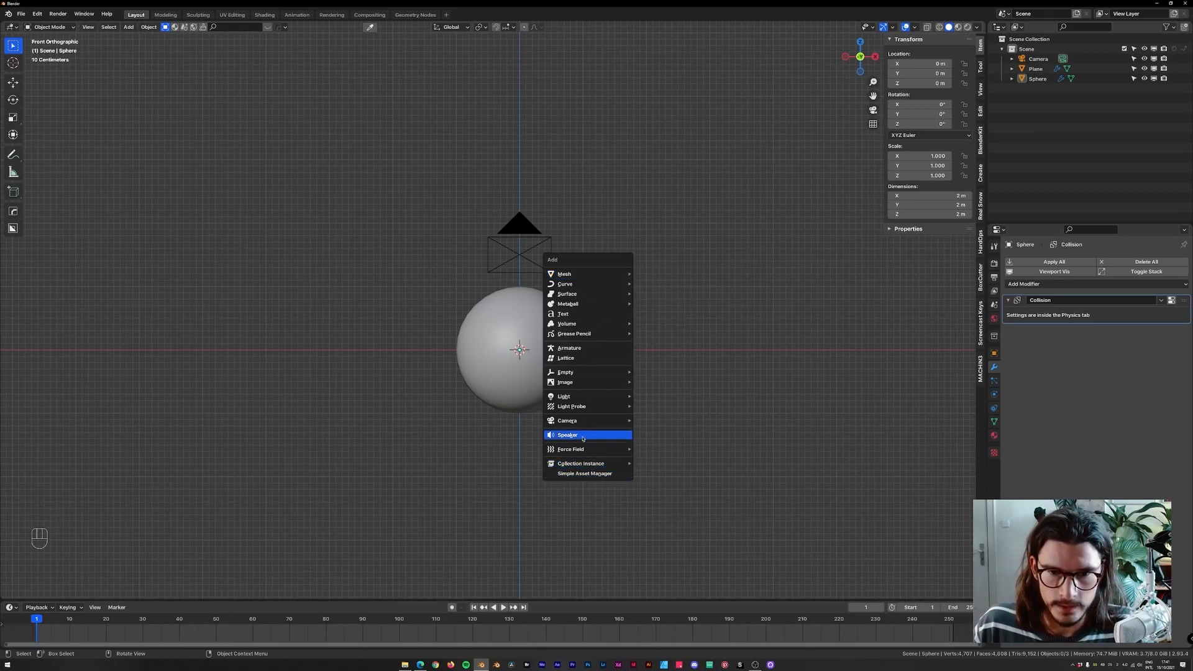
pyautogui.moveTo(582, 451)
pyautogui.click(652, 459)
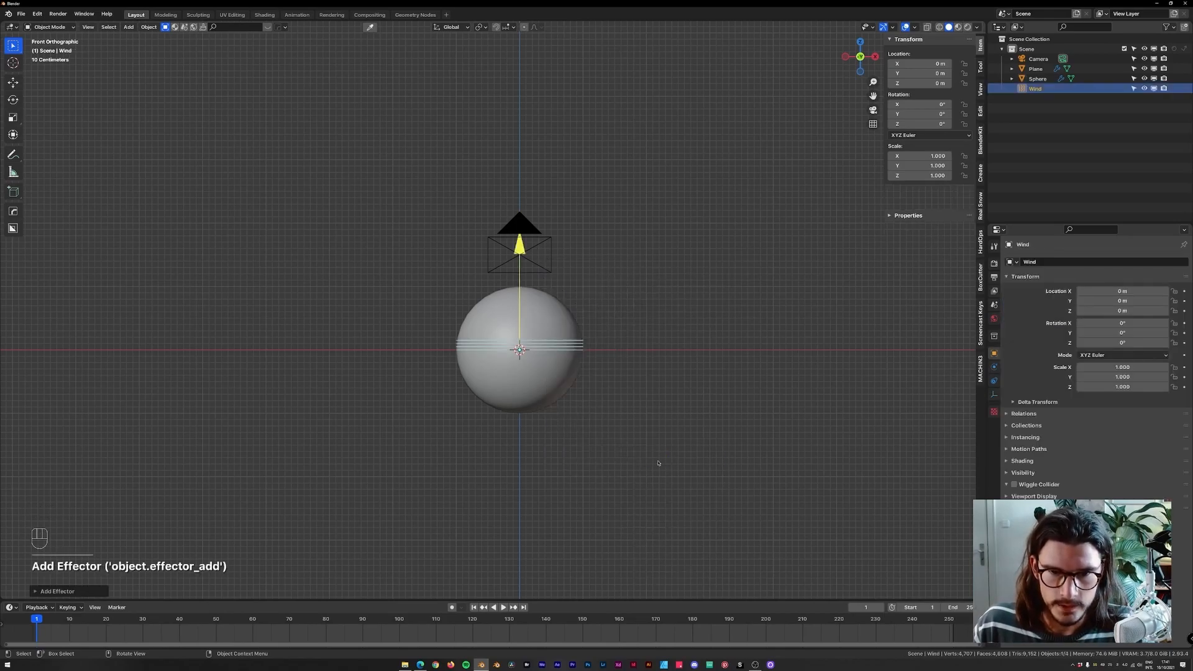
# Move the wind field beside and below the sphere, to about 2.34 m in X and -1.26 m in Z.
pyautogui.press('g')
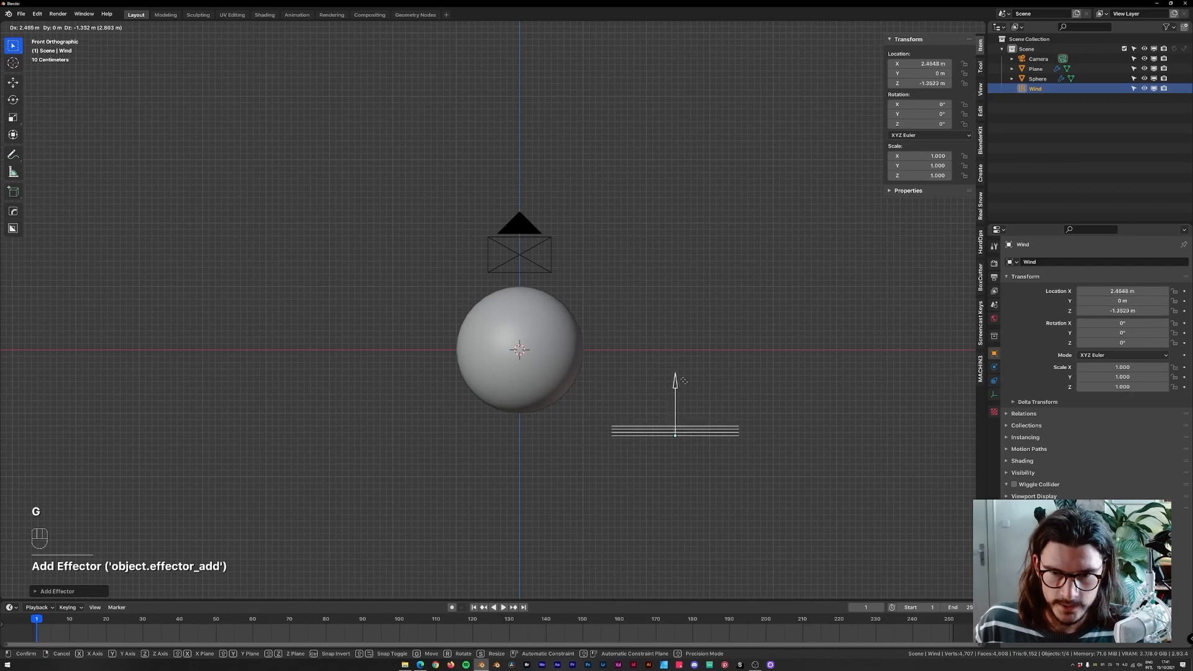
pyautogui.click(658, 276)
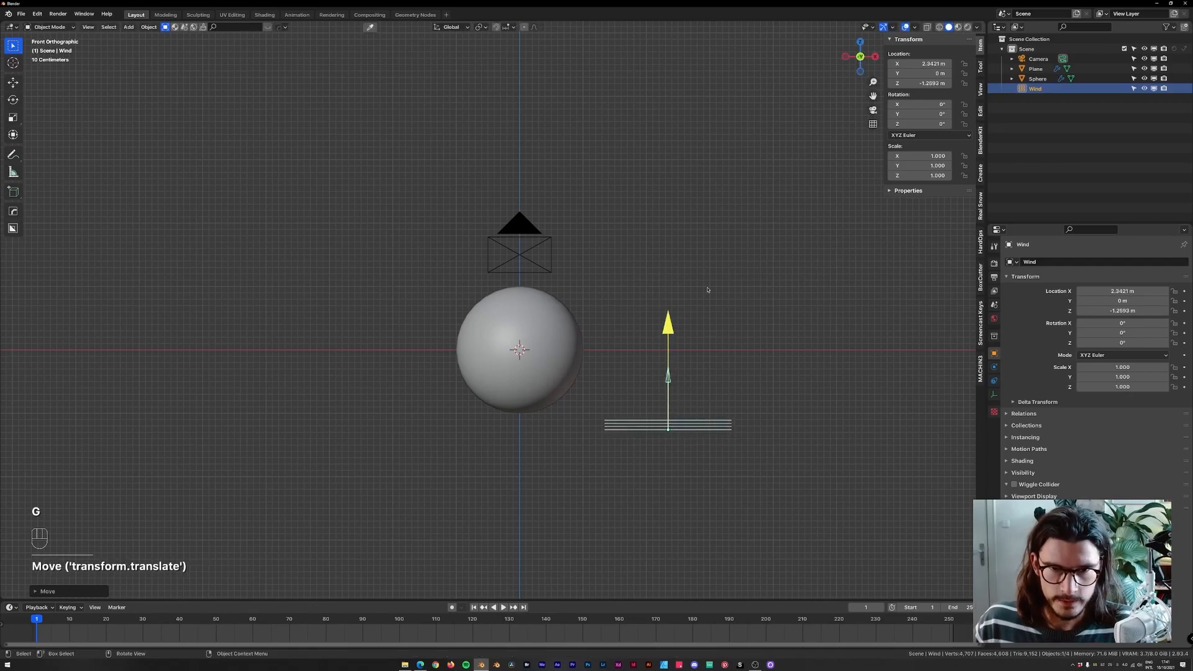
pyautogui.moveTo(679, 296); pyautogui.dragTo(682, 358, button='middle')
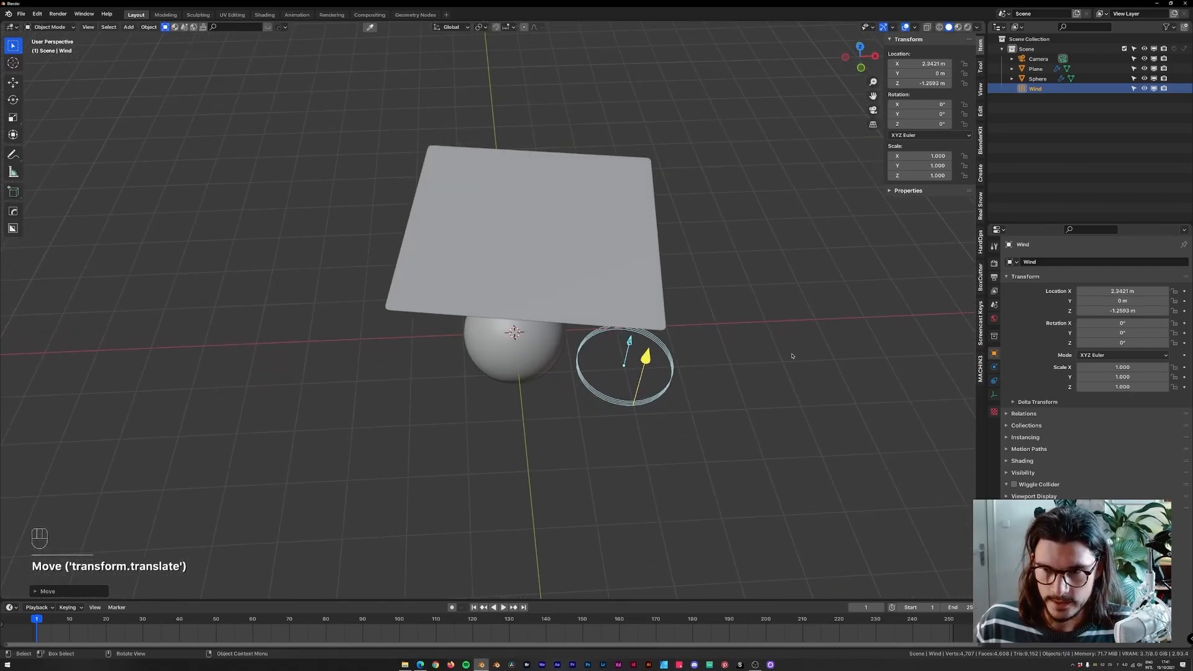
# Replay the simulation from an orbited view to check the wind's effect on the cloth, then rewind.
pyautogui.press('space')
pyautogui.moveTo(708, 307); pyautogui.dragTo(706, 274, button='middle')
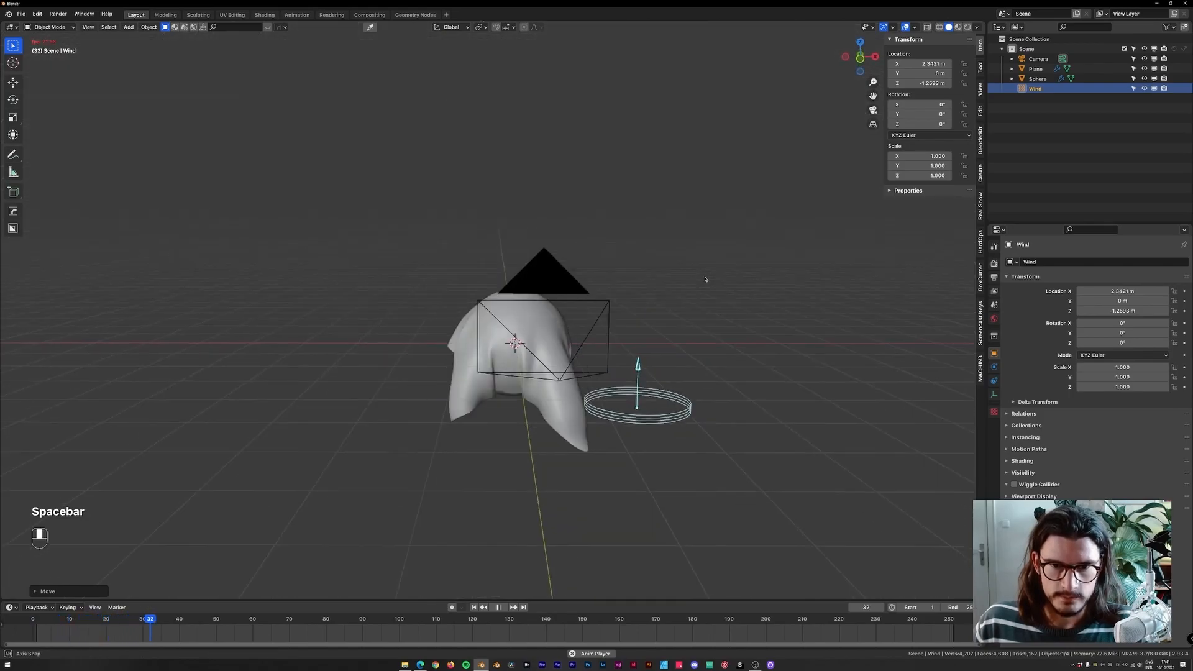
pyautogui.press('space')
pyautogui.hotkey('shift', 'Left')
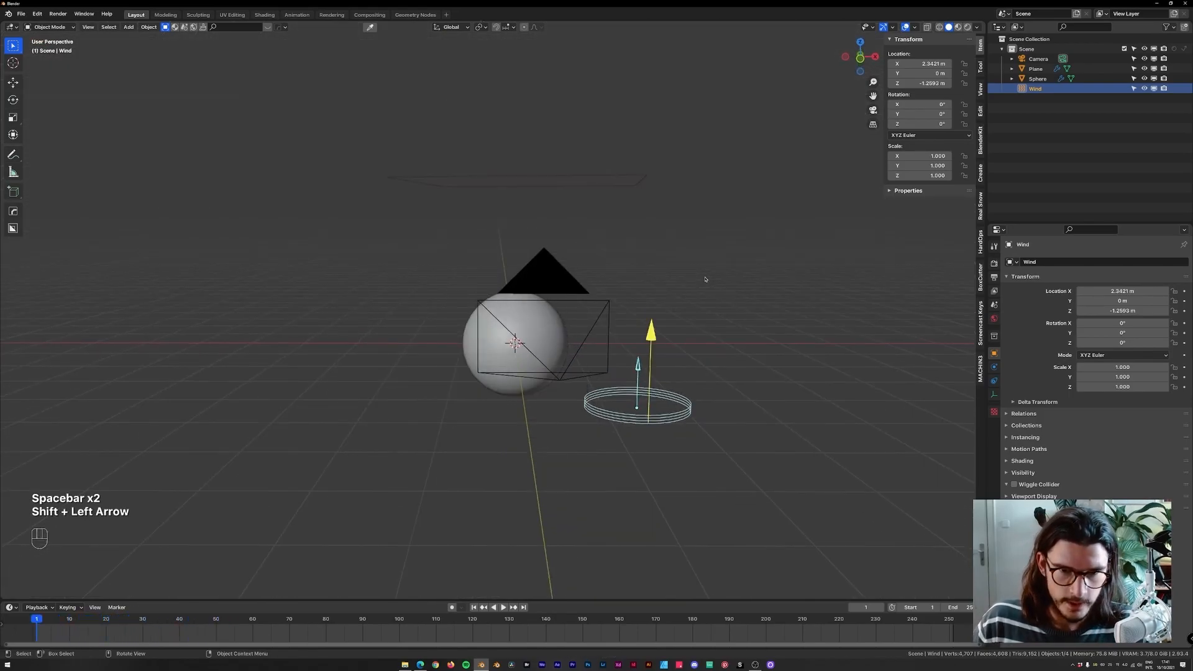
pyautogui.press('space')
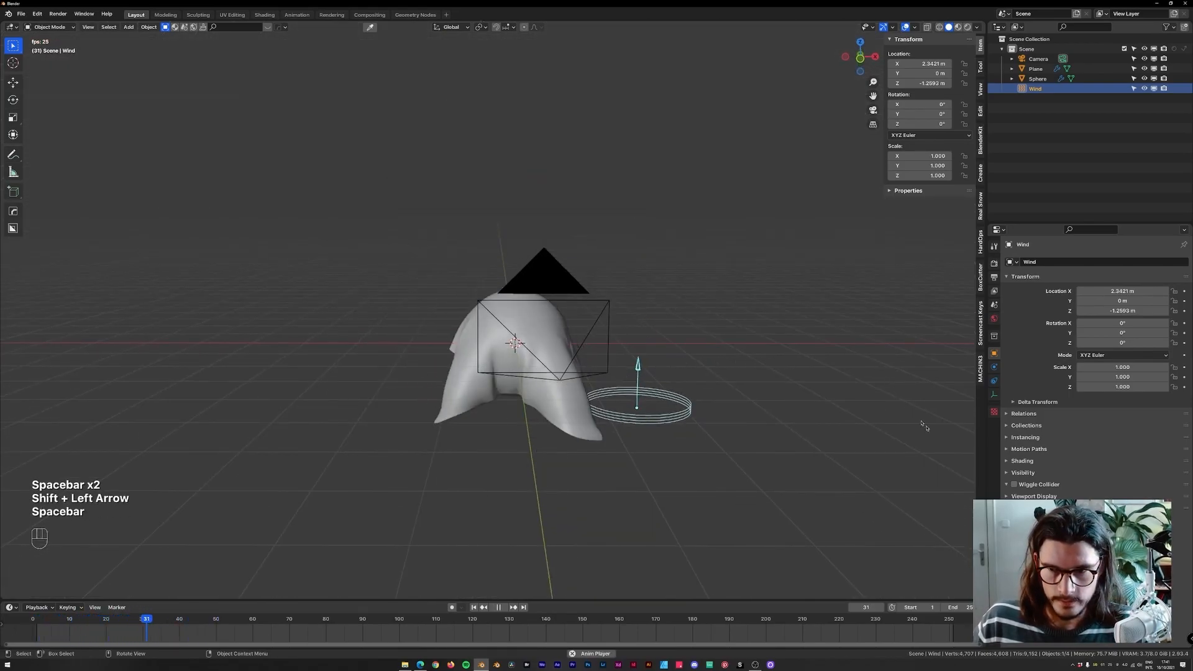
# Open the wind's force field settings and keyframe its Strength at 1.000 on frame 40.
pyautogui.click(994, 366)
pyautogui.press('space')
pyautogui.moveTo(677, 398); pyautogui.dragTo(700, 422, button='middle')
pyautogui.hotkey('shift', 'Left')
pyautogui.moveTo(683, 371); pyautogui.dragTo(675, 410, button='middle')
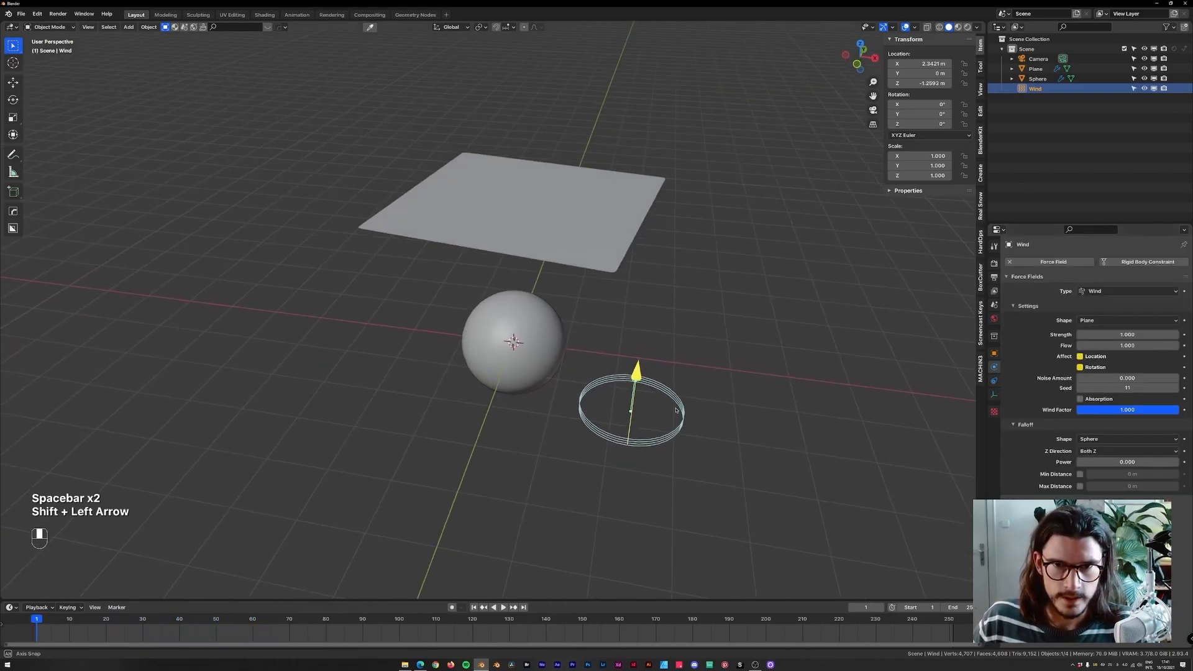
pyautogui.moveTo(112, 625); pyautogui.dragTo(180, 626)
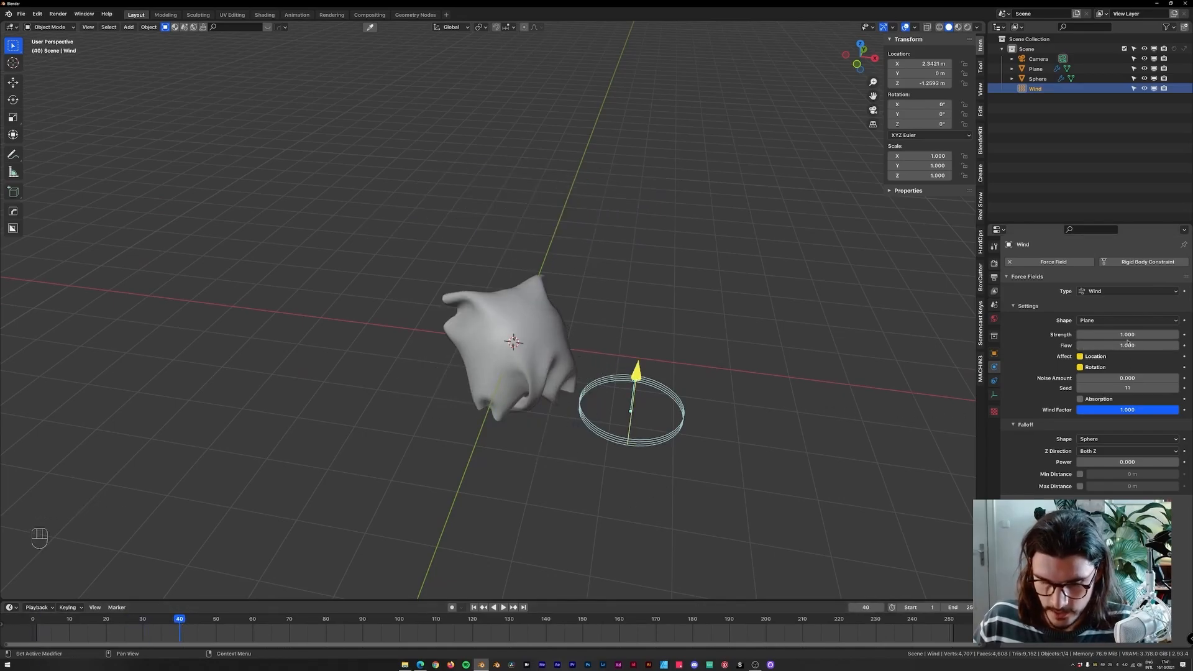
pyautogui.press('i')
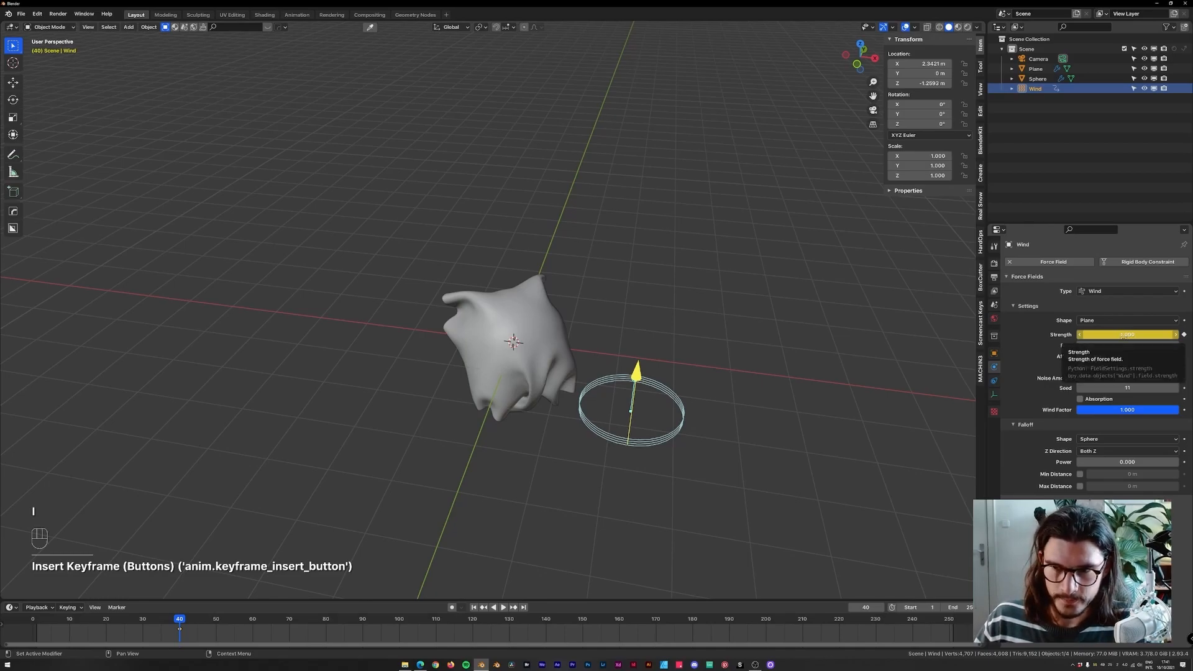
# Set the wind Strength to 5000 on frame 60 so it animates as a gust.
pyautogui.press('space')
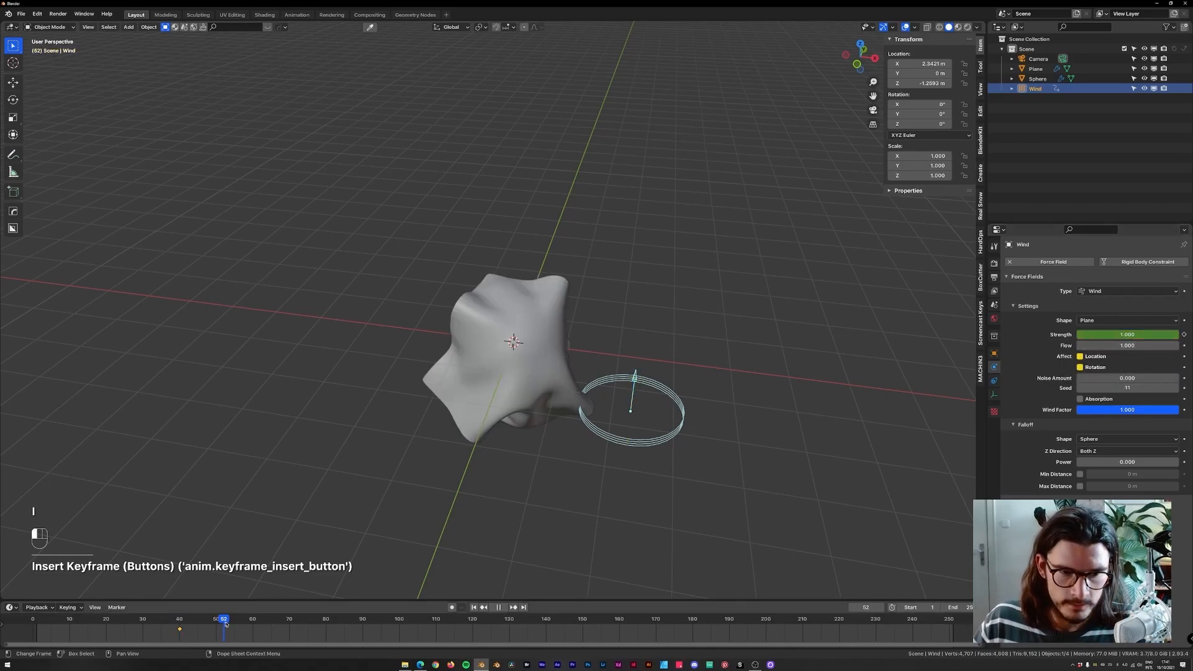
pyautogui.press('space')
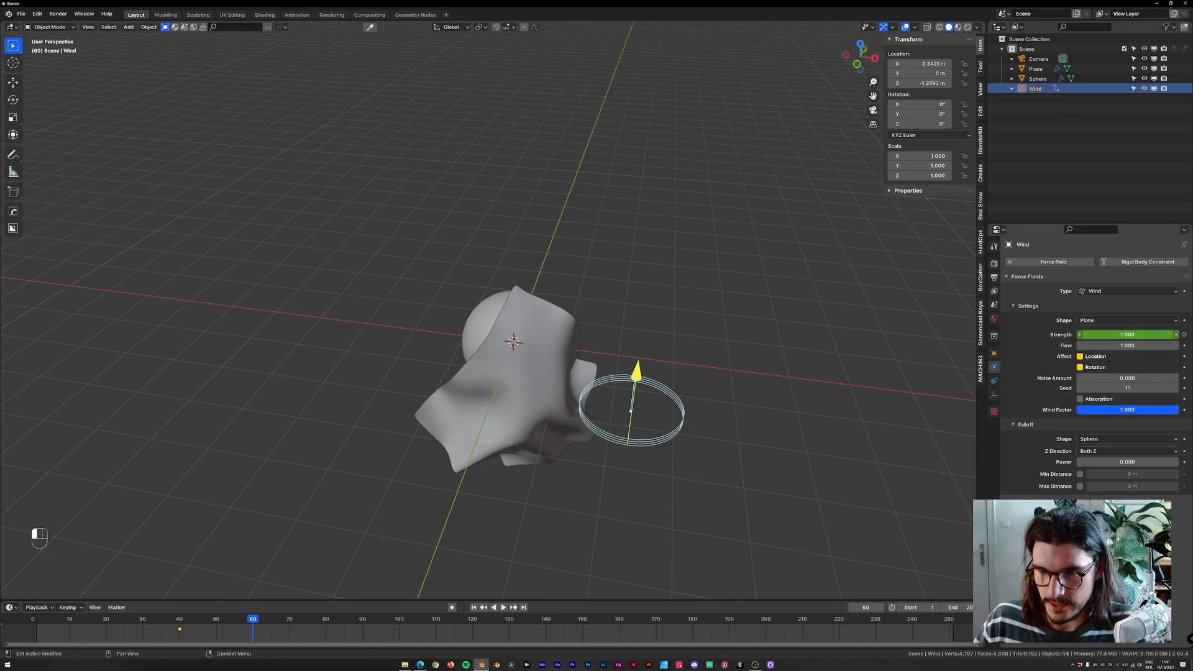
pyautogui.write('00')
pyautogui.press('Return')
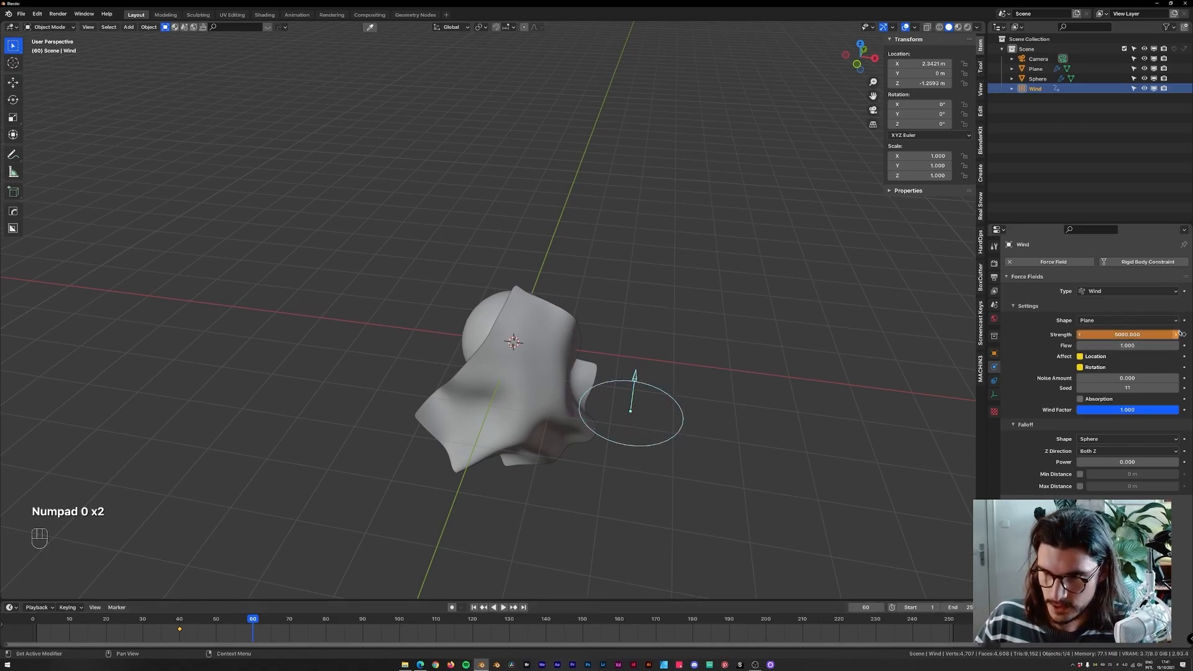
# Rewind and replay the simulation in perspective and front views to watch the gust.
pyautogui.moveTo(252, 629); pyautogui.dragTo(37, 629)
pyautogui.press('space')
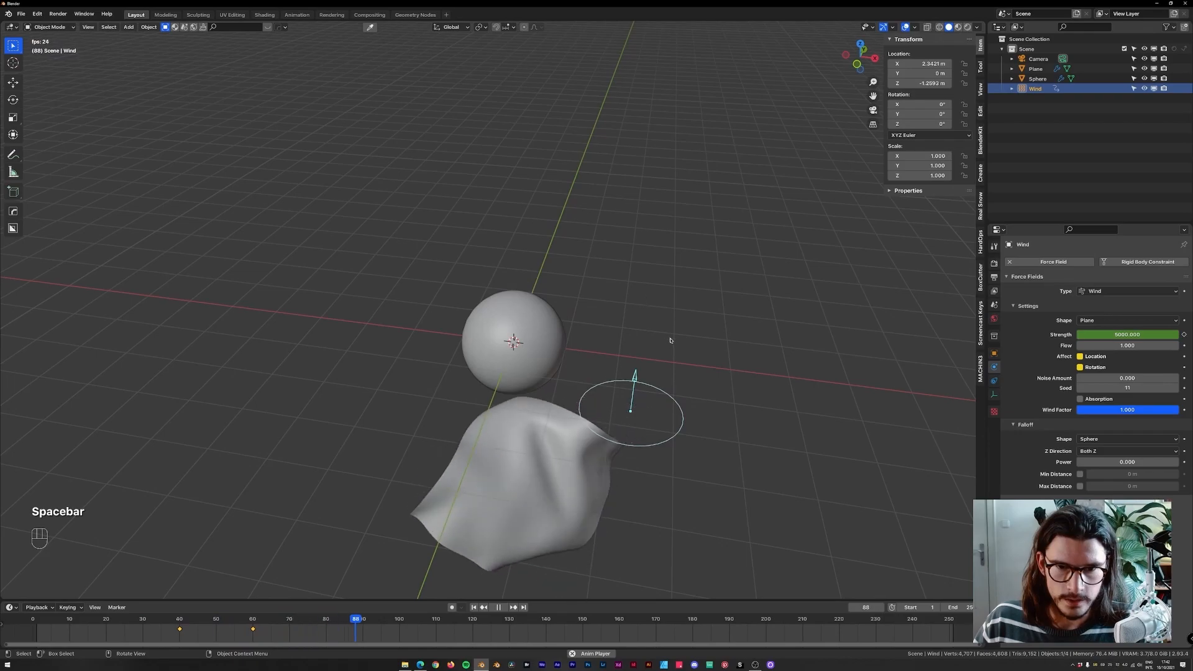
pyautogui.press('space')
pyautogui.press('KP_1')
pyautogui.press('space')
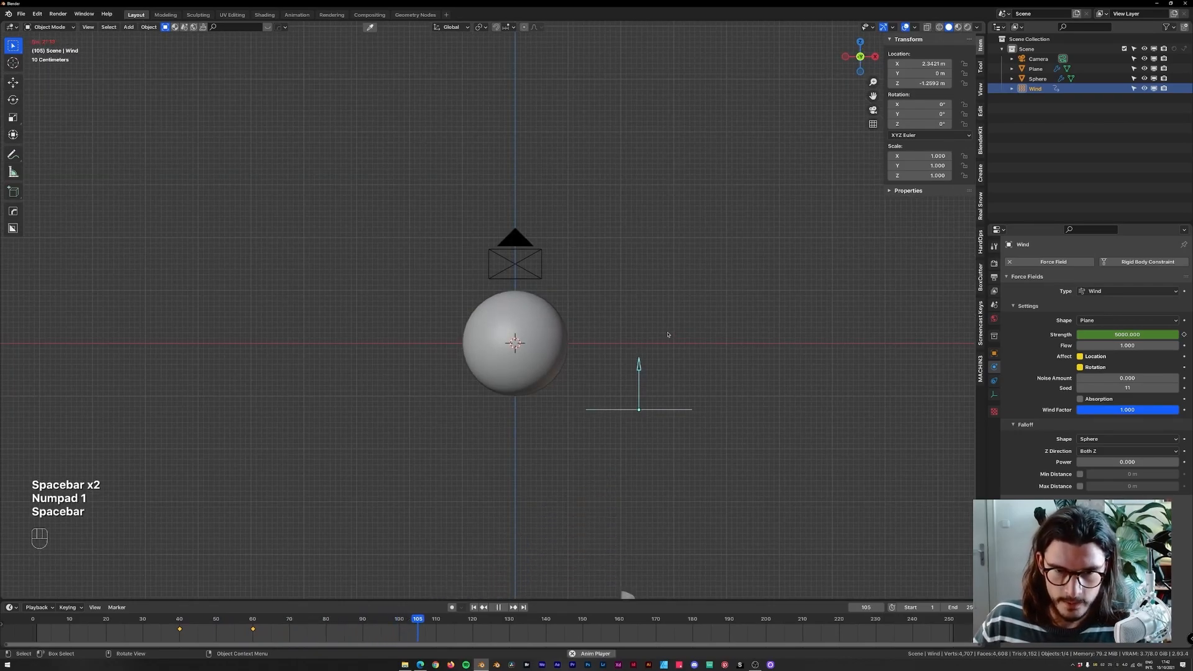
pyautogui.hotkey('shift', 'Left')
pyautogui.press('space')
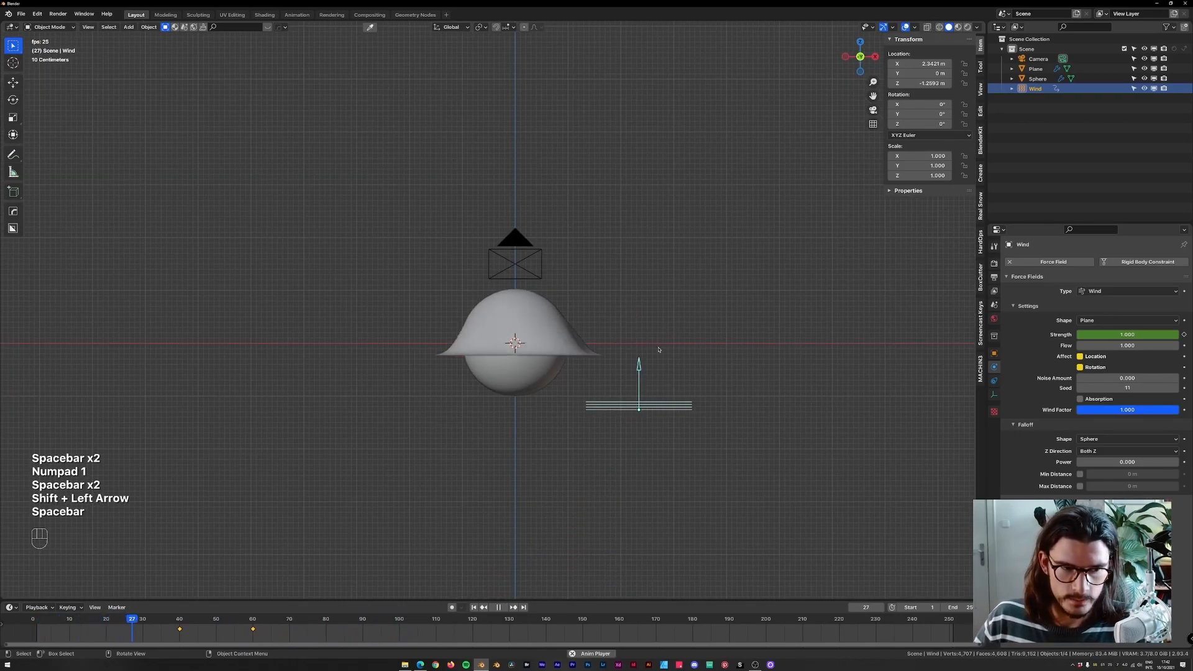
pyautogui.press('space')
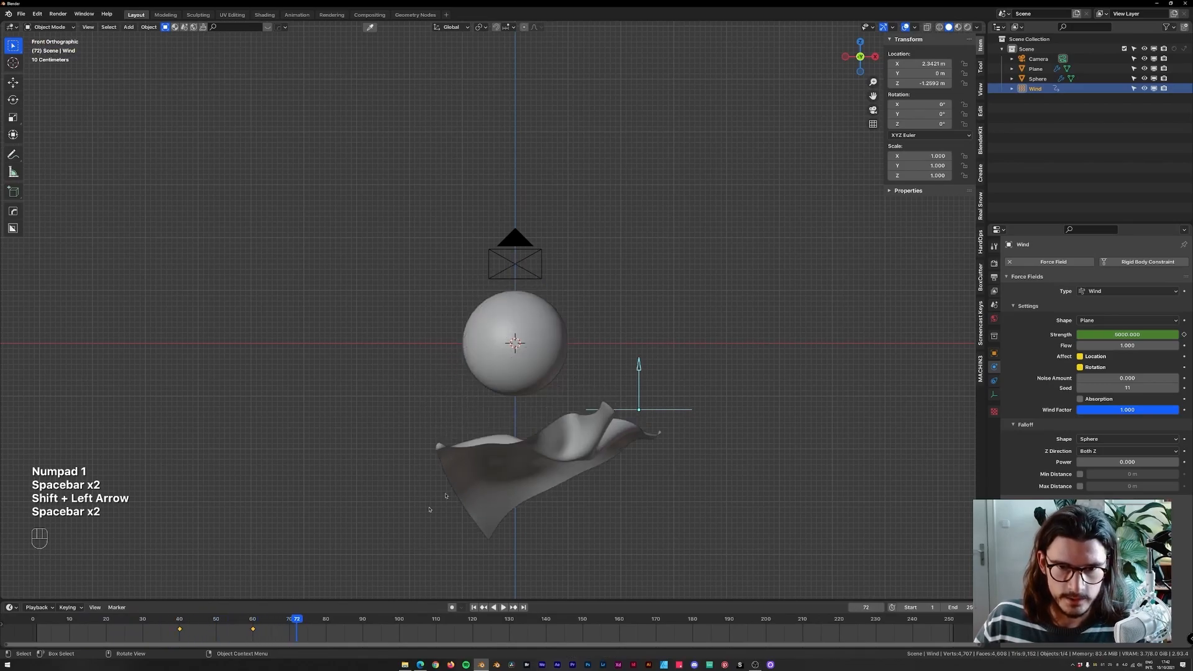
# Keyframe the wind Strength at 6000 on frame 60.
pyautogui.keyDown('shift'); pyautogui.click(254, 621); pyautogui.keyUp('shift')
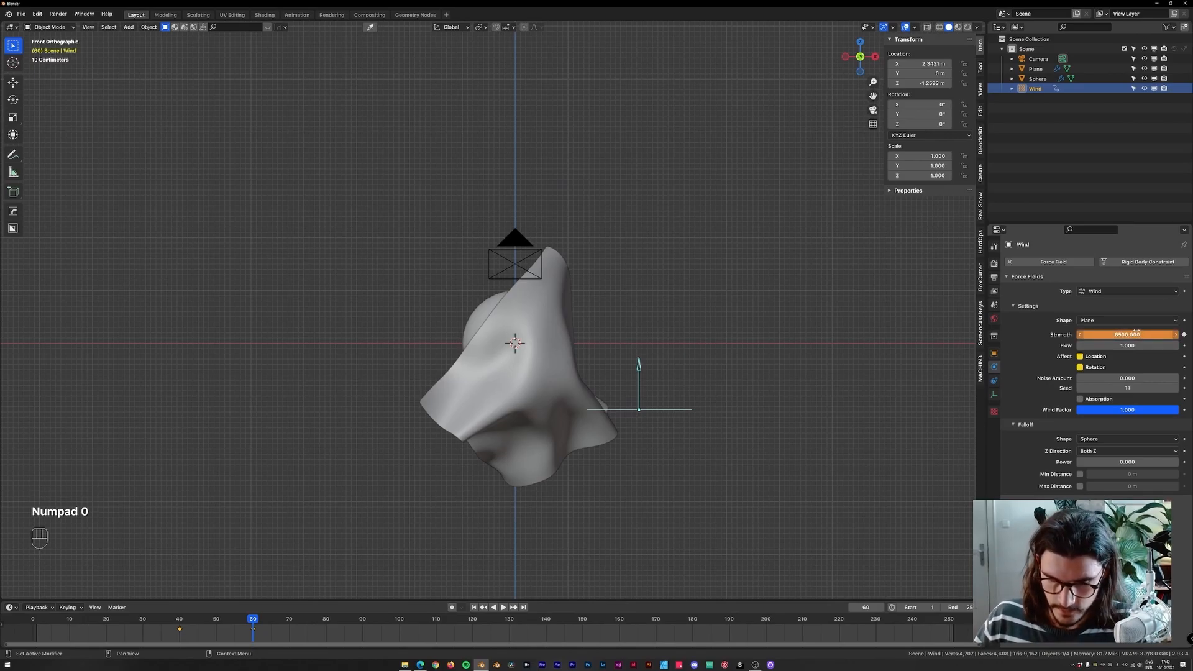
pyautogui.press('i')
pyautogui.moveTo(192, 633); pyautogui.dragTo(170, 634)
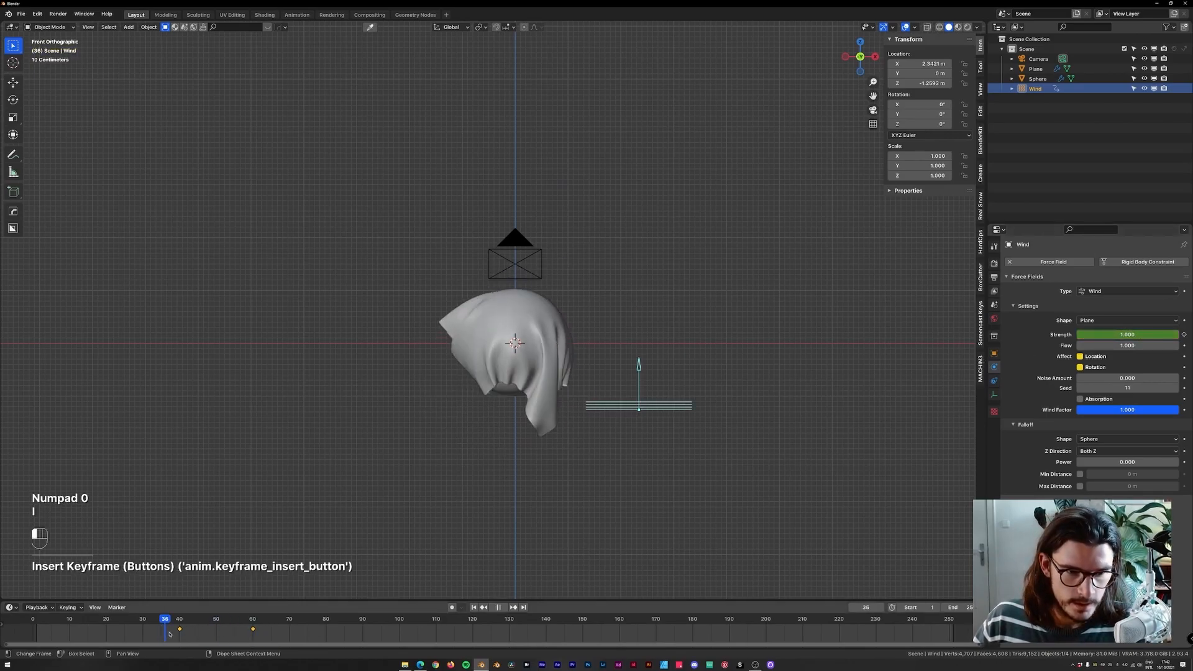
# Replay the simulation, scrubbing, orbiting and switching between camera and front views to inspect the gust, then rewind.
pyautogui.press('space')
pyautogui.press('space')
pyautogui.moveTo(87, 624); pyautogui.dragTo(77, 627)
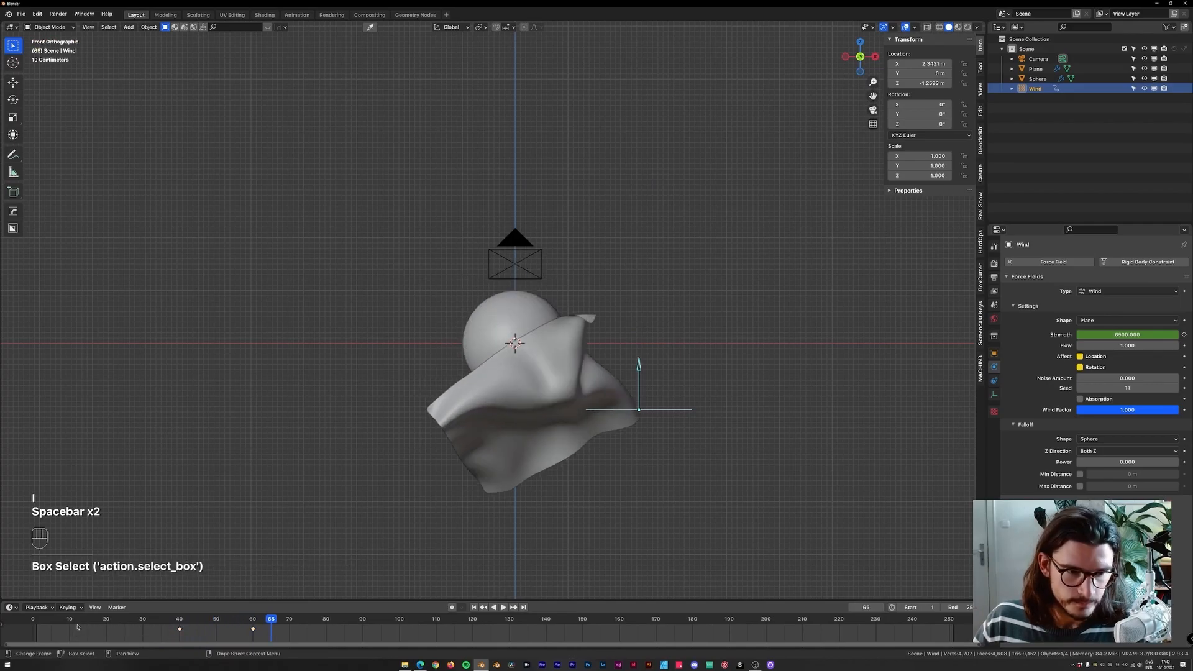
pyautogui.press('space')
pyautogui.moveTo(447, 323); pyautogui.dragTo(486, 298, button='middle')
pyautogui.press('space')
pyautogui.press('KP_0')
pyautogui.press('KP_1')
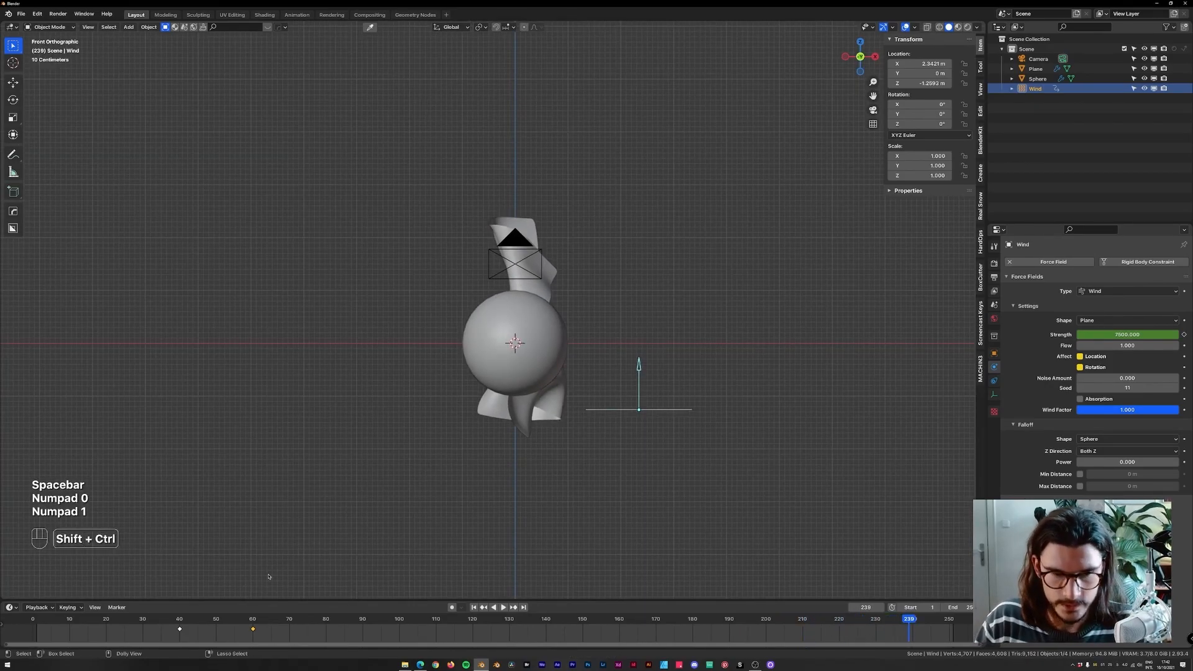
pyautogui.hotkey('shift', 'Left')
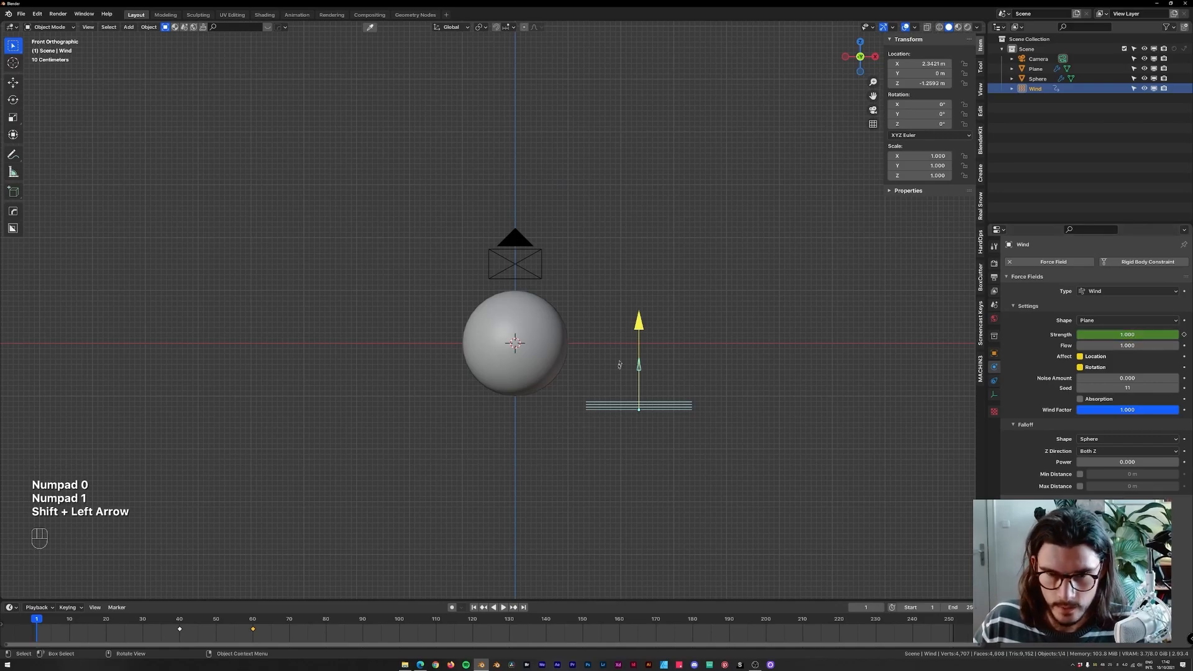
# Keyframe the wind Strength at 8000 on frame 60 and replay the simulation.
pyautogui.keyDown('shift'); pyautogui.click(253, 619); pyautogui.keyUp('shift')
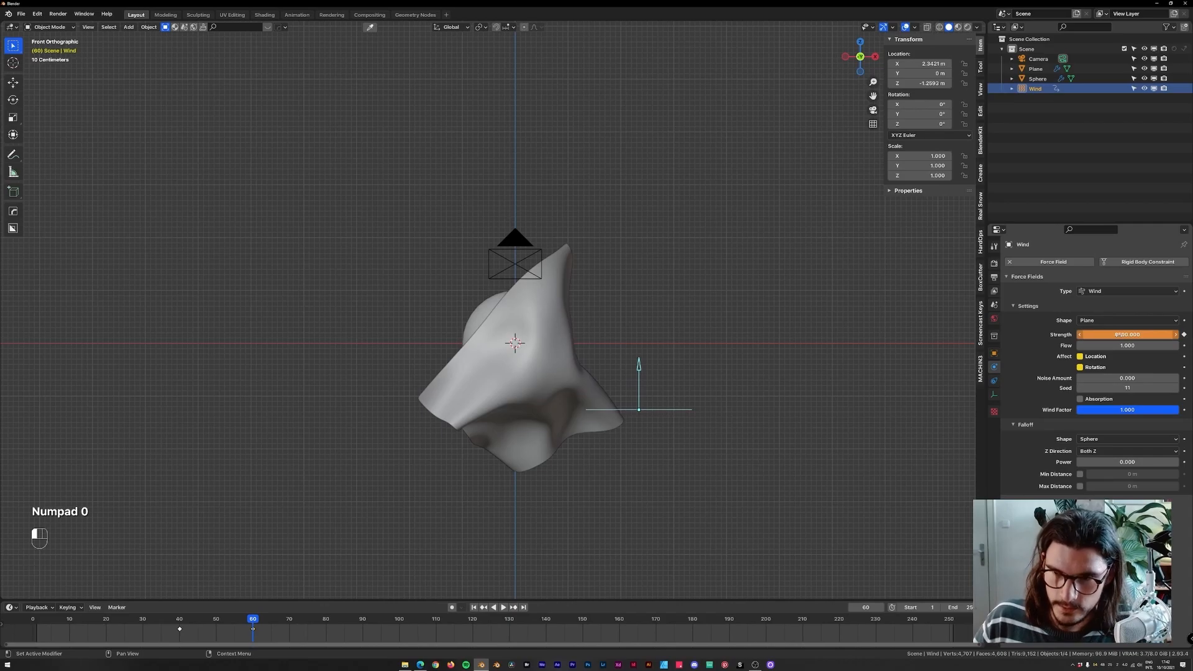
pyautogui.press('i')
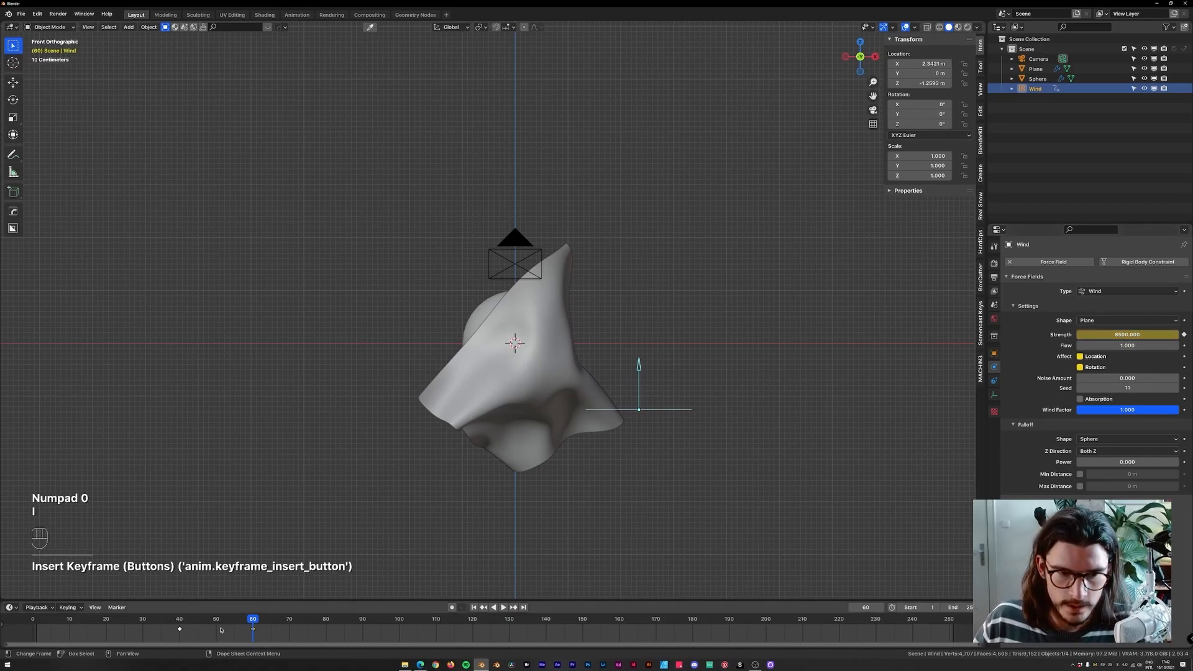
pyautogui.press('space')
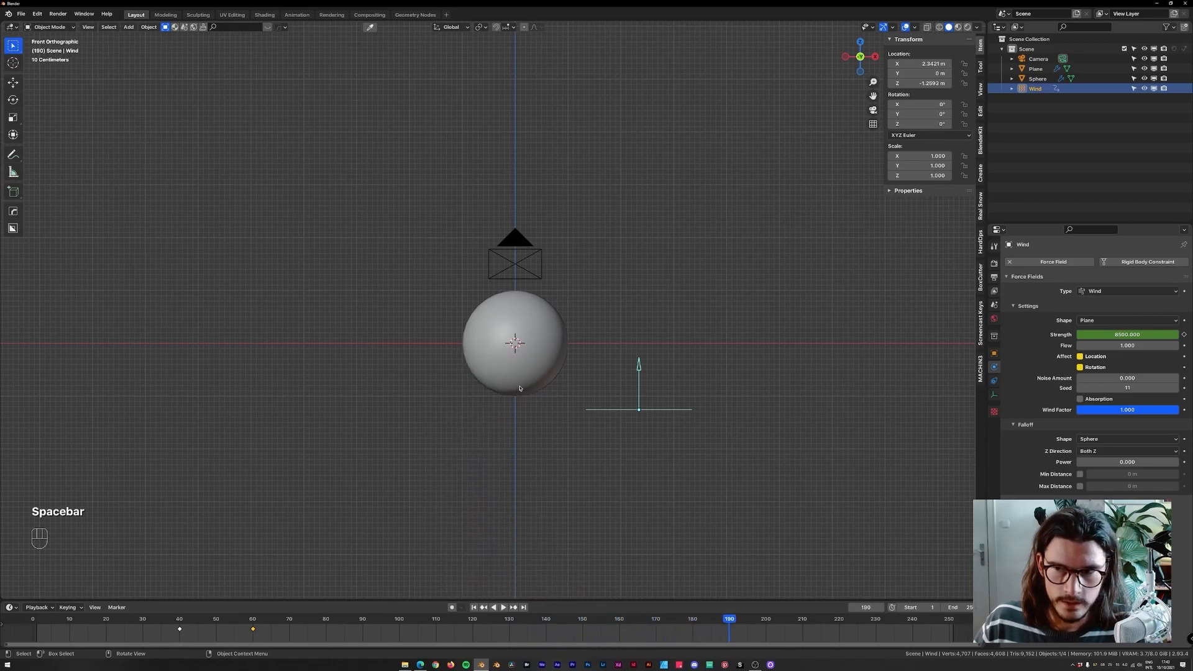
# Move both wind Strength keyframes ten frames earlier, to frames 30 and 50, and rewind.
pyautogui.moveTo(161, 628); pyautogui.dragTo(269, 634)
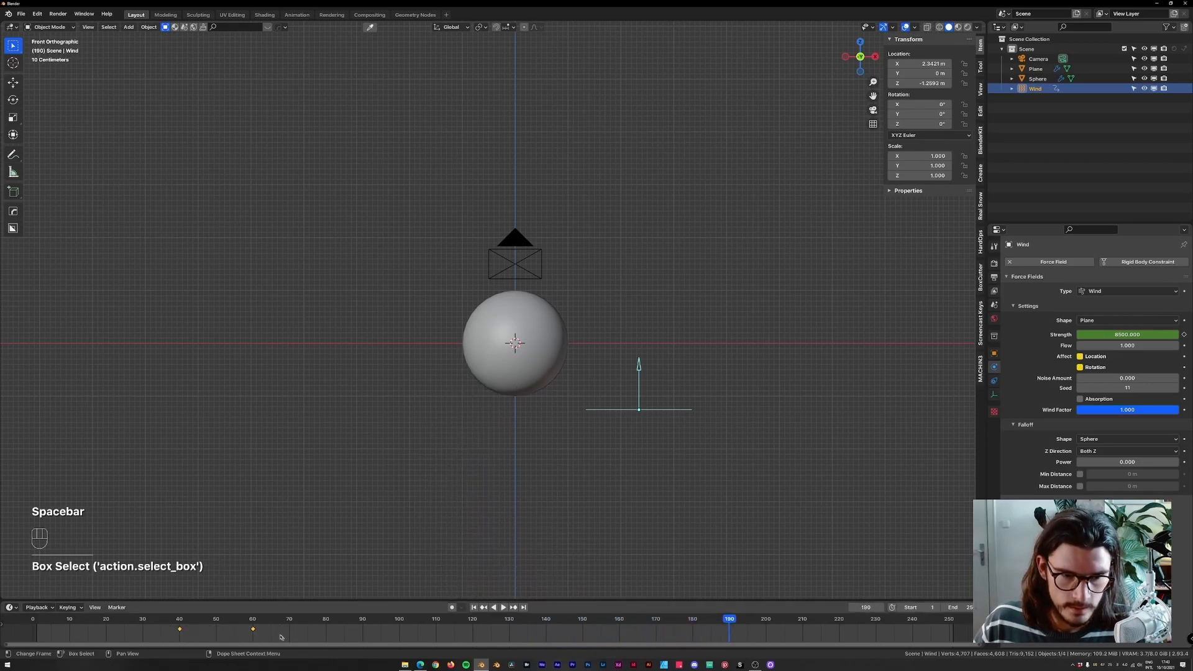
pyautogui.press('g')
pyautogui.click(237, 629)
pyautogui.moveTo(149, 619); pyautogui.dragTo(33, 619)
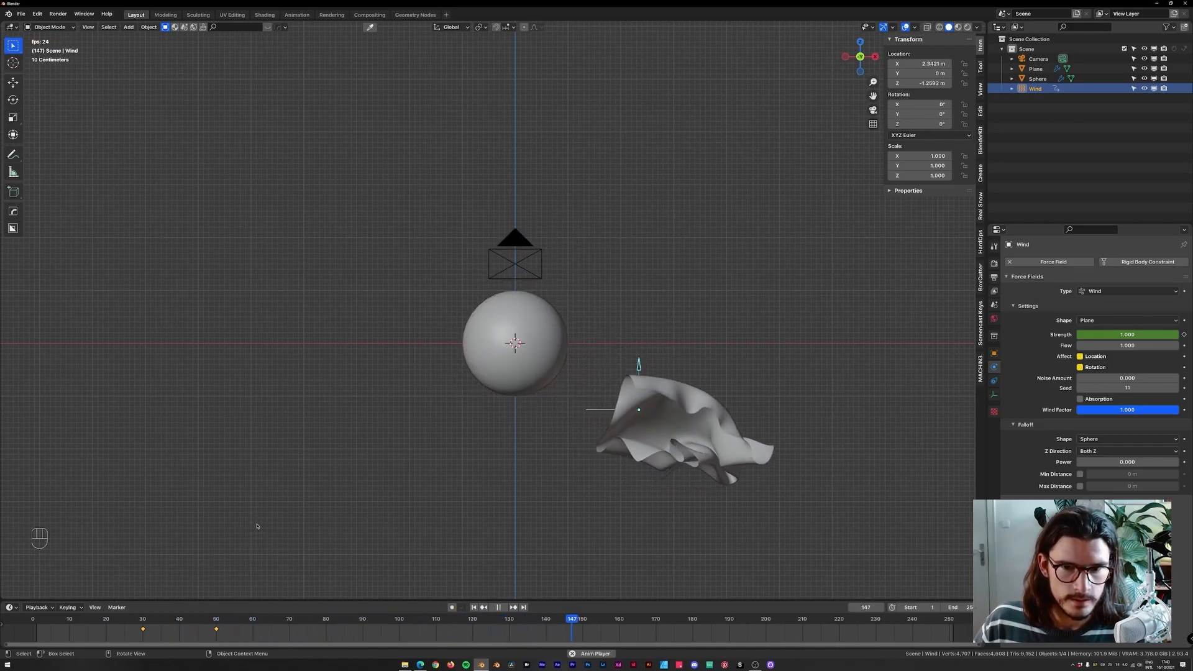
# Play the simulation and shift both Strength keyframes four frames earlier, to about frames 26 and 46.
pyautogui.press('space')
pyautogui.press('g')
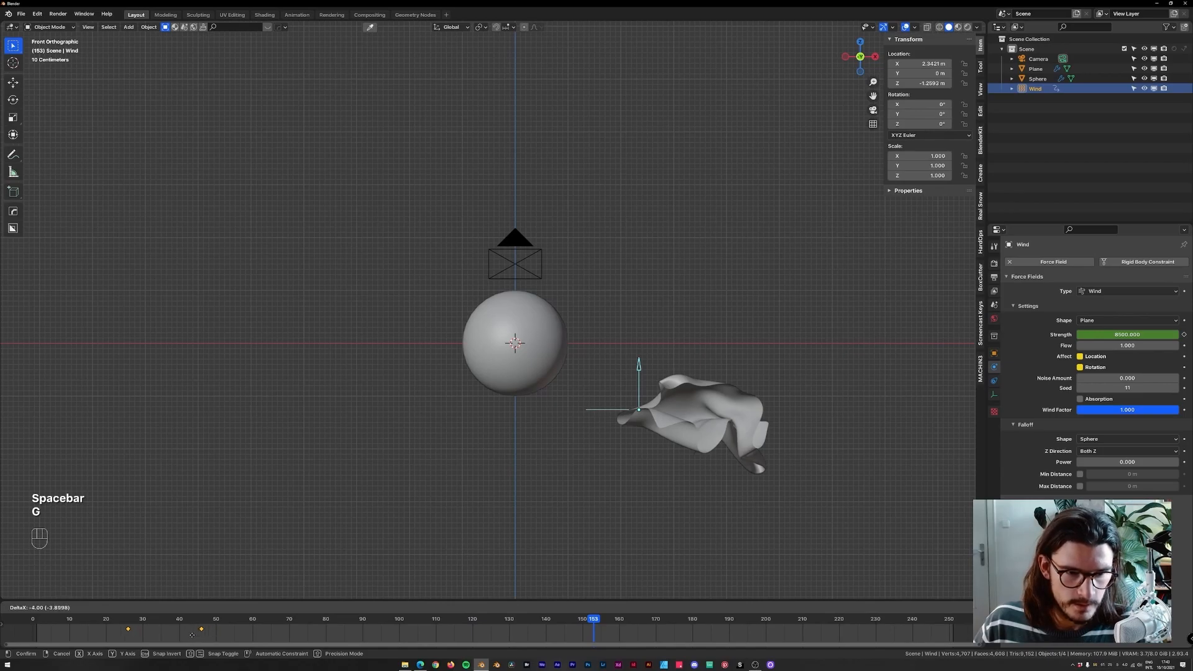
pyautogui.click(189, 635)
# Replay the simulation while orbiting the perspective view to inspect the gust, then rewind.
pyautogui.press('space')
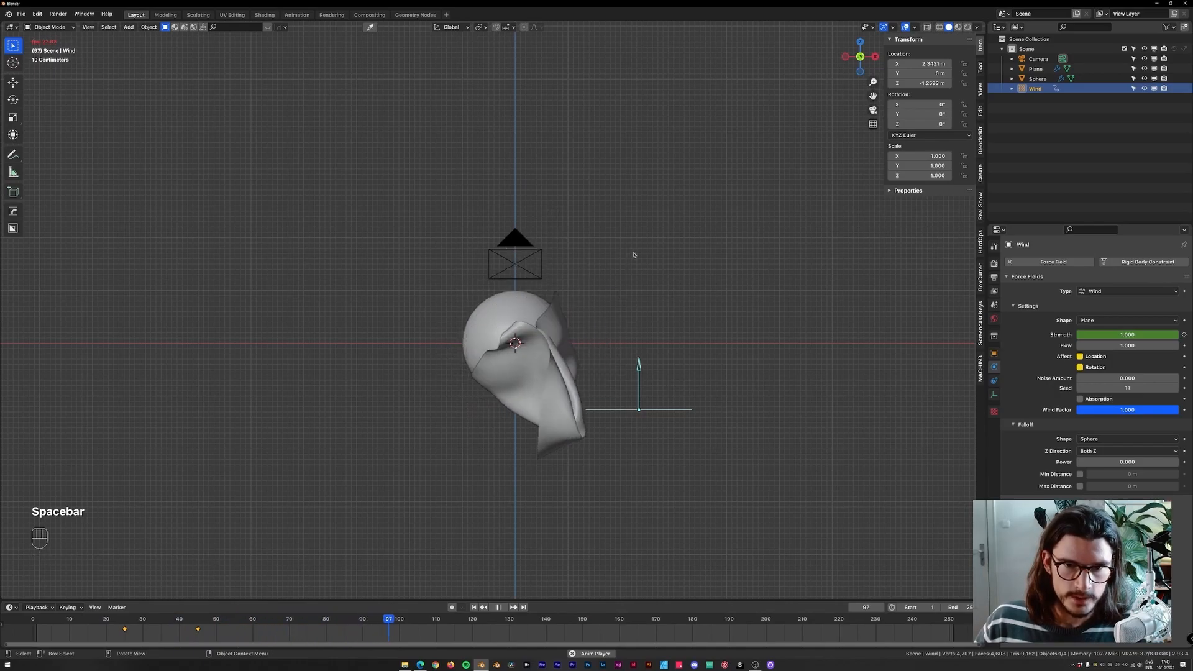
pyautogui.moveTo(637, 263)
pyautogui.mouseDown(button='middle')
pyautogui.moveTo(612, 266)
pyautogui.moveTo(655, 266)
pyautogui.mouseUp(button='middle')
pyautogui.press('space')
pyautogui.hotkey('shift', 'Left')
pyautogui.press('space')
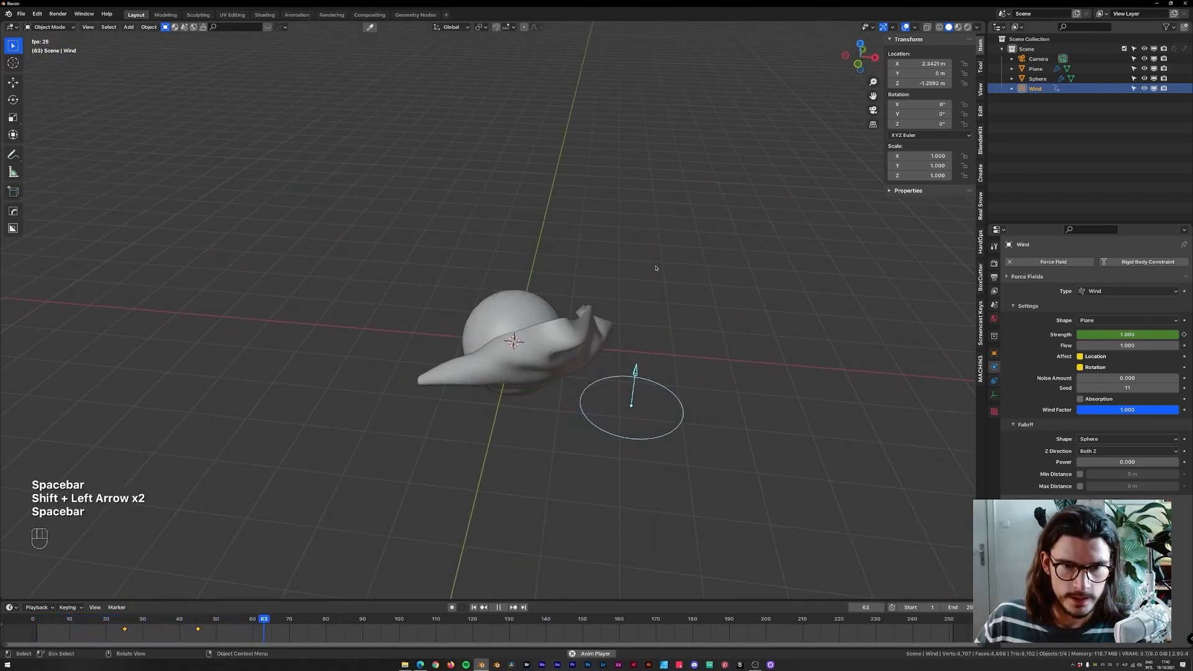
pyautogui.press('space')
pyautogui.moveTo(654, 264); pyautogui.dragTo(716, 253, button='middle')
pyautogui.press('space')
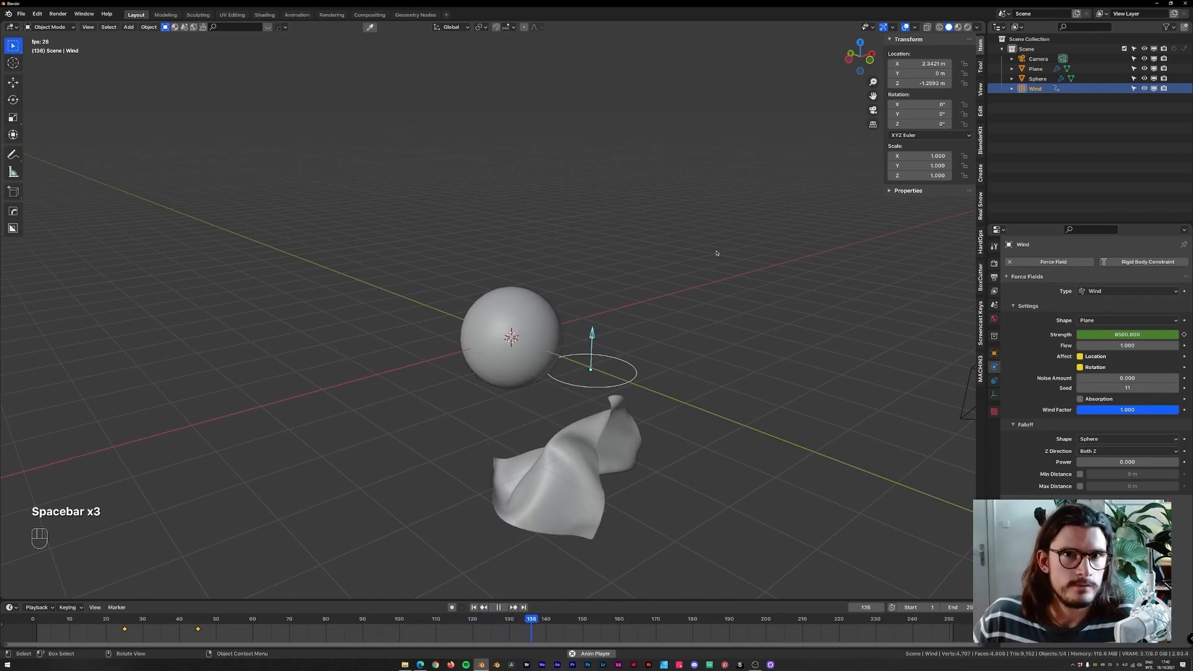
pyautogui.press('space')
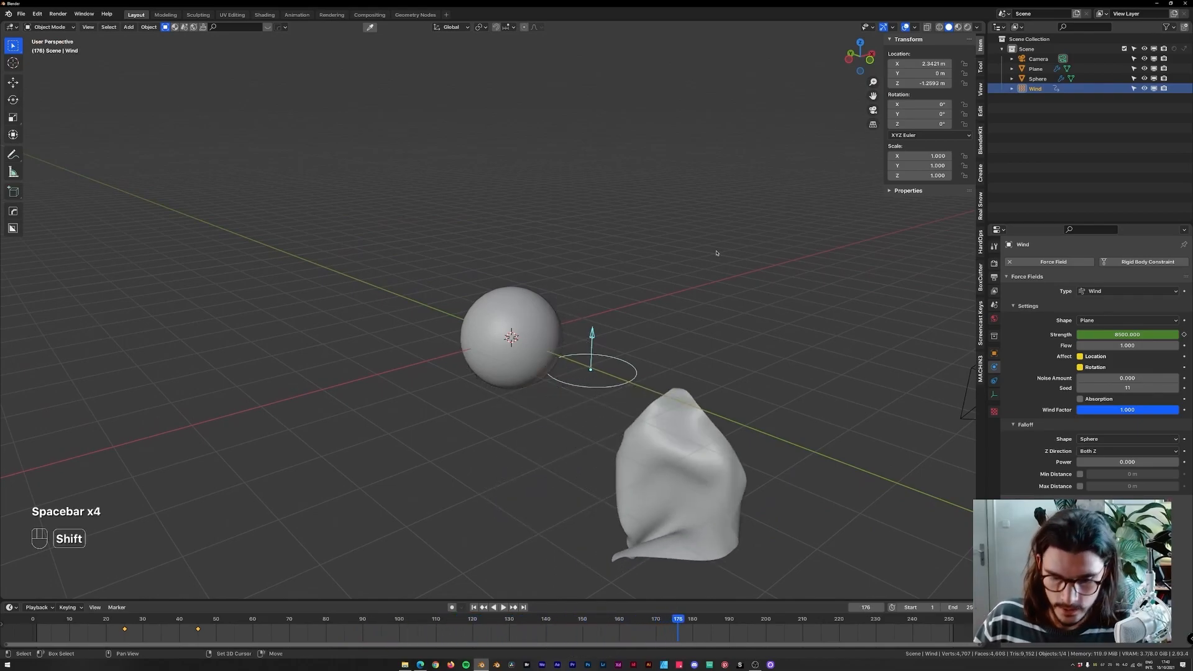
pyautogui.hotkey('shift', 'Left')
# Move both wind Strength keyframes to frames 20 and 40 in front view.
pyautogui.press('KP_1')
pyautogui.click(128, 625)
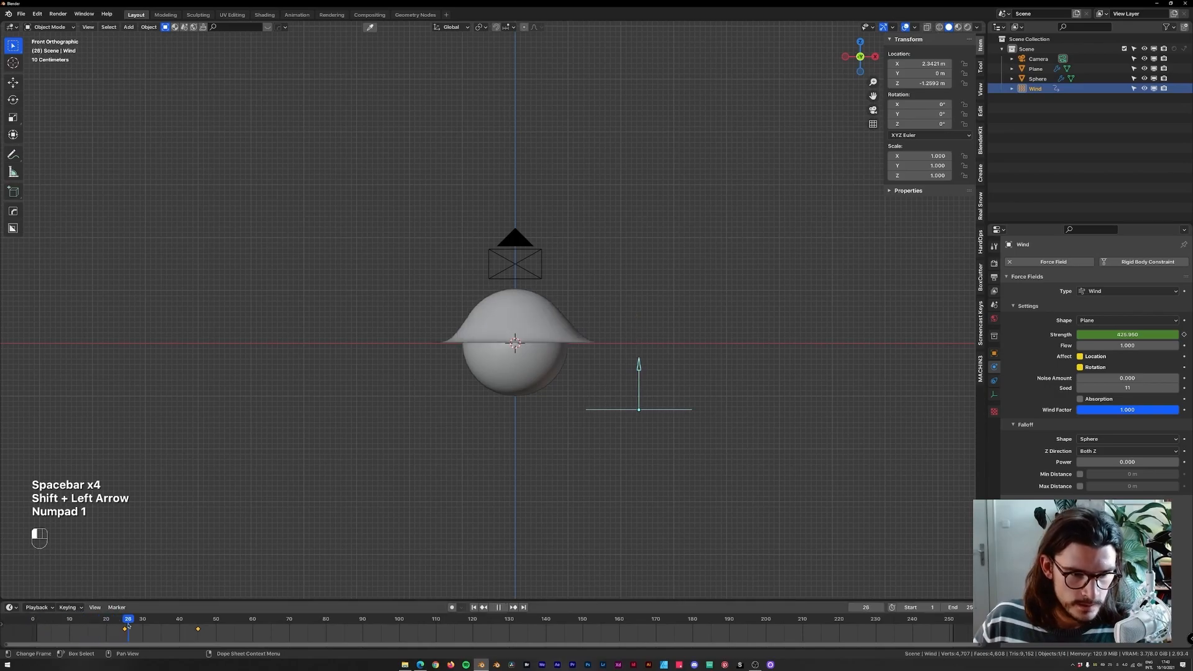
pyautogui.moveTo(126, 629); pyautogui.dragTo(198, 630)
pyautogui.press('g')
pyautogui.click(142, 630)
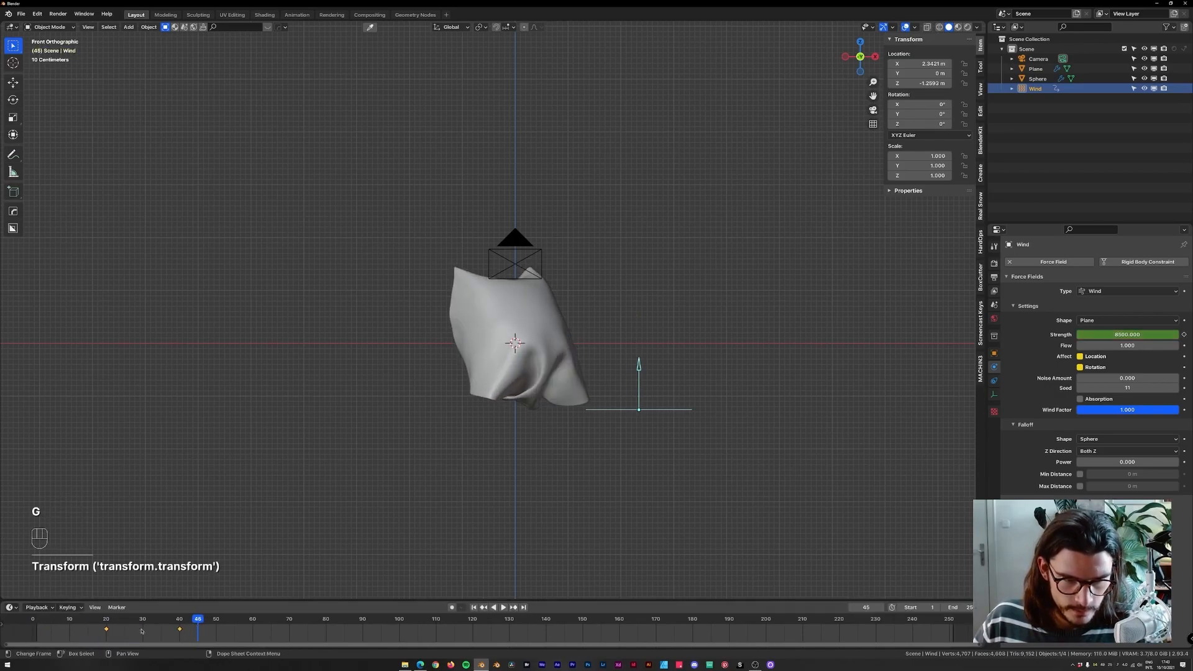
# Duplicate the frame-40 Strength keyframe of 8000 onto frame 80 to hold the gust.
pyautogui.hotkey('shift', 'Left')
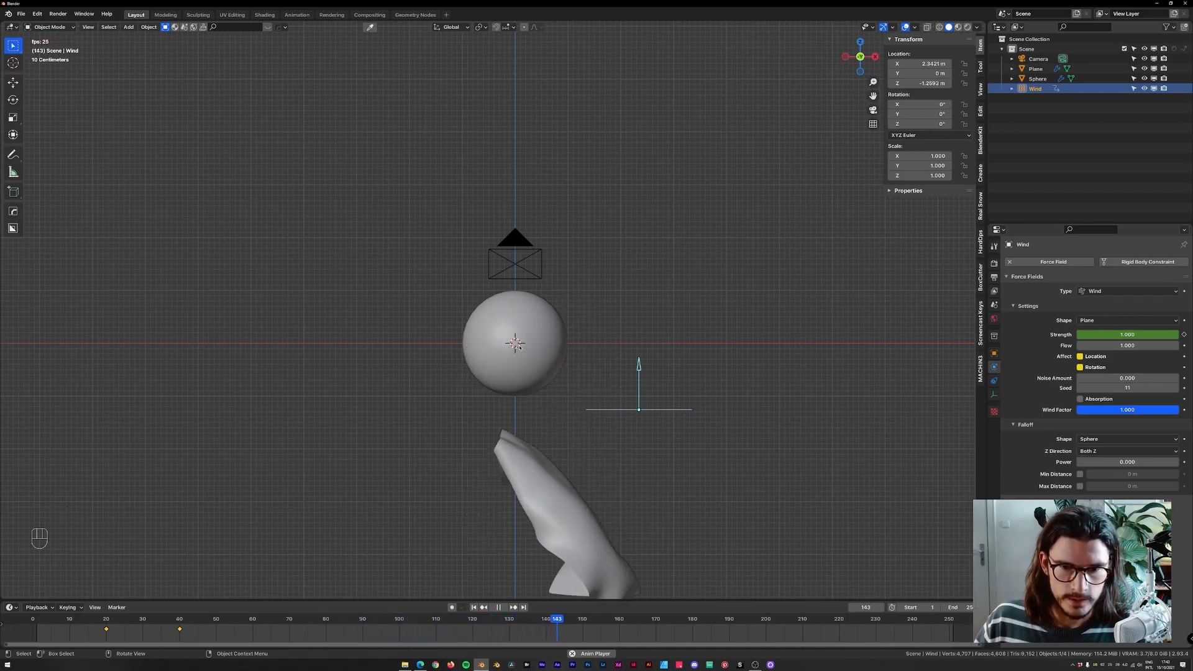
pyautogui.press('space')
pyautogui.moveTo(207, 622); pyautogui.dragTo(326, 622)
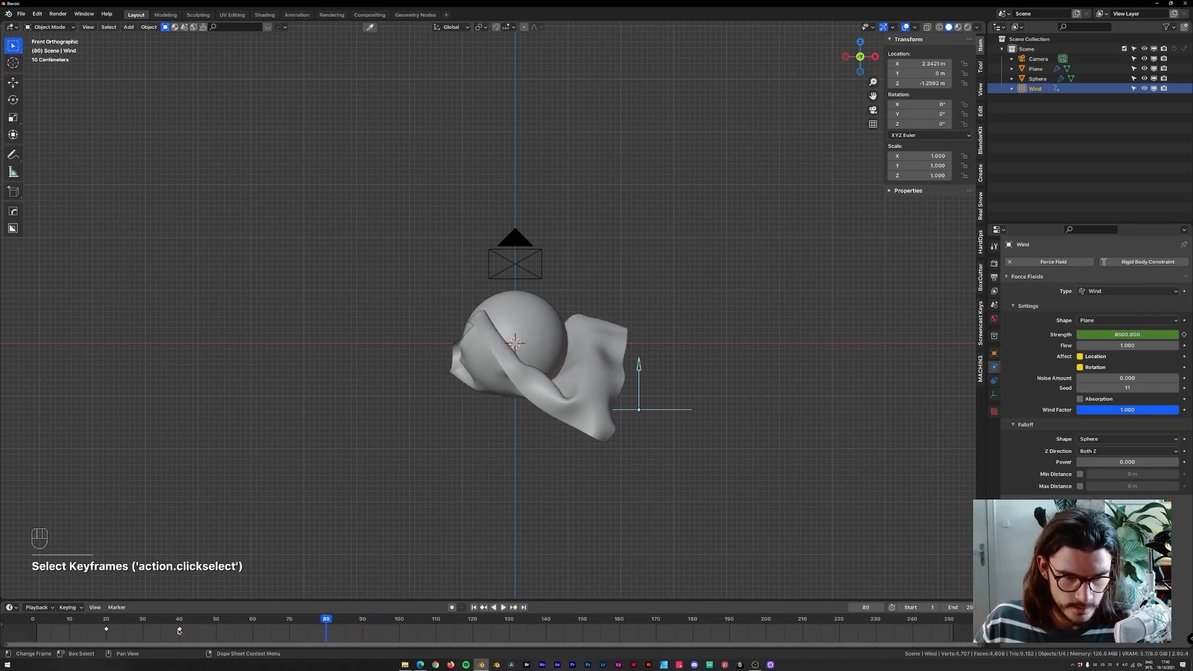
pyautogui.hotkey('shift', 'd')
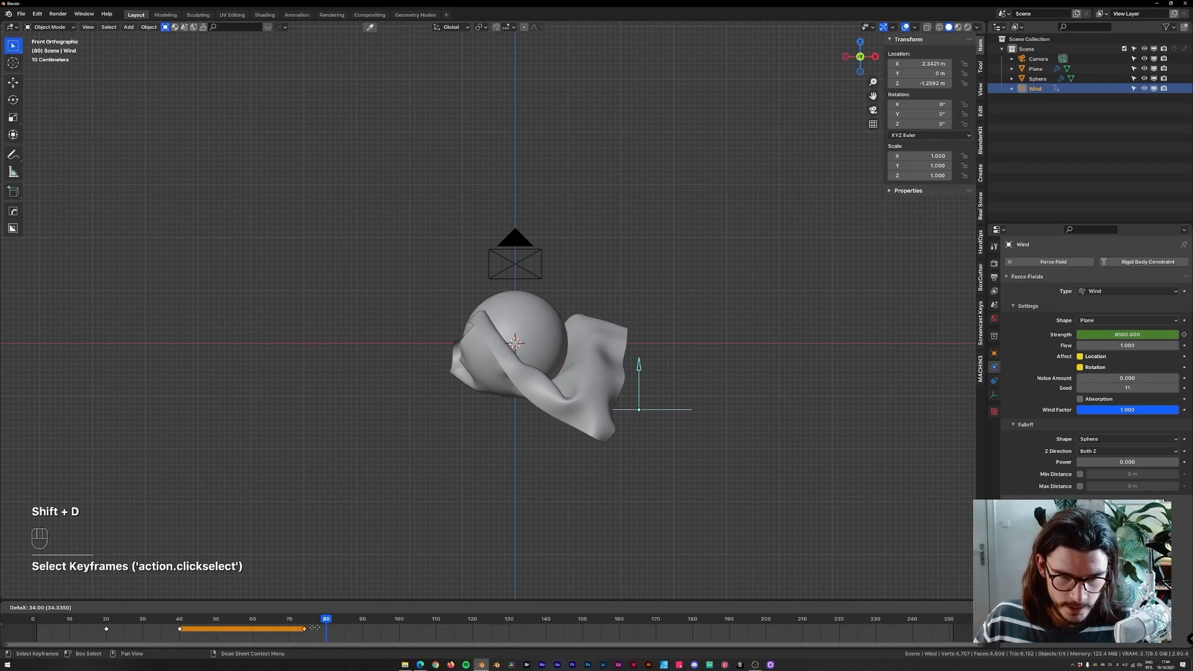
pyautogui.click(328, 629)
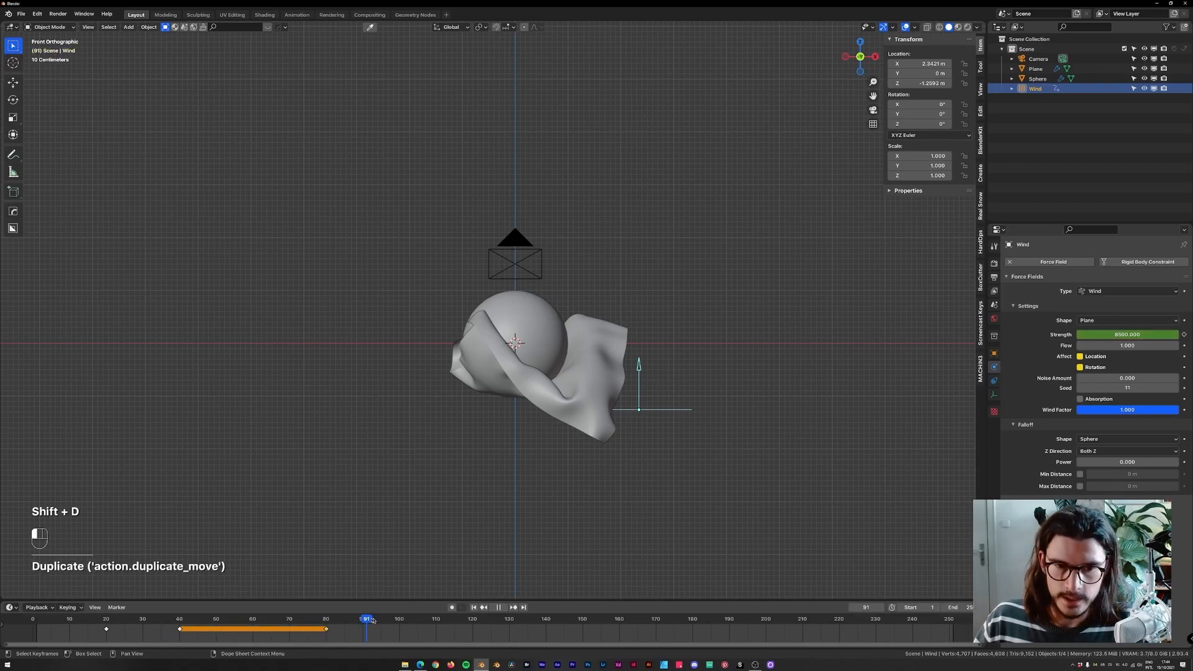
# Keyframe the wind Strength at 0 on frame 100 and rewind.
pyautogui.press('space')
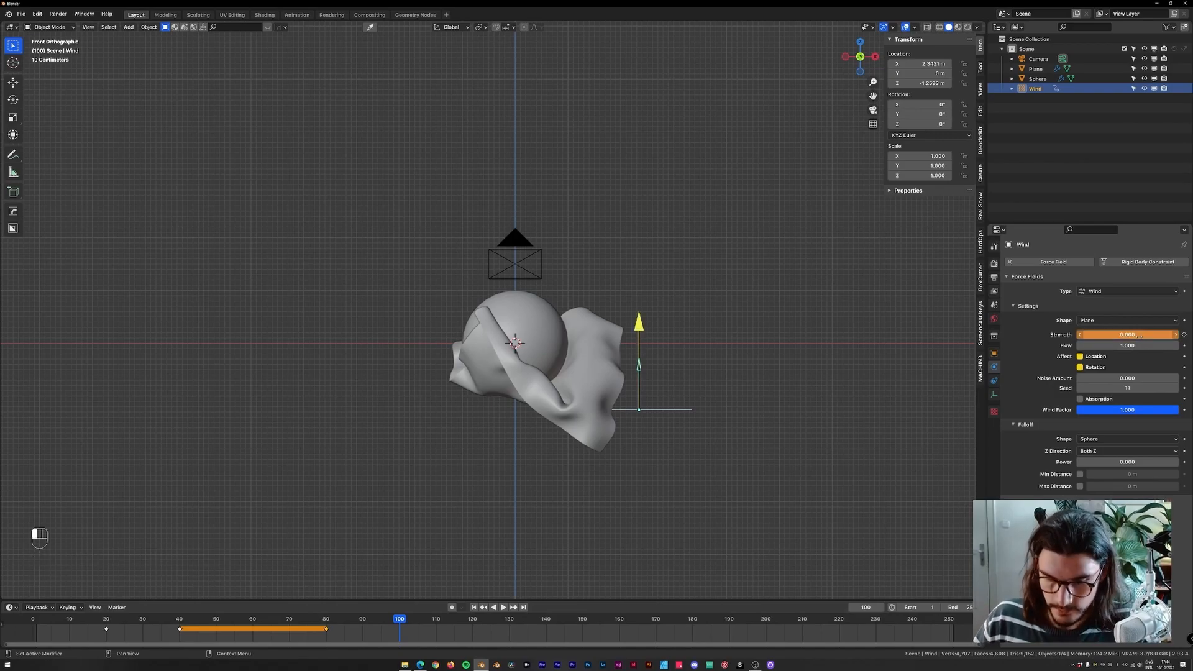
pyautogui.press('i')
pyautogui.hotkey('shift', 'Left')
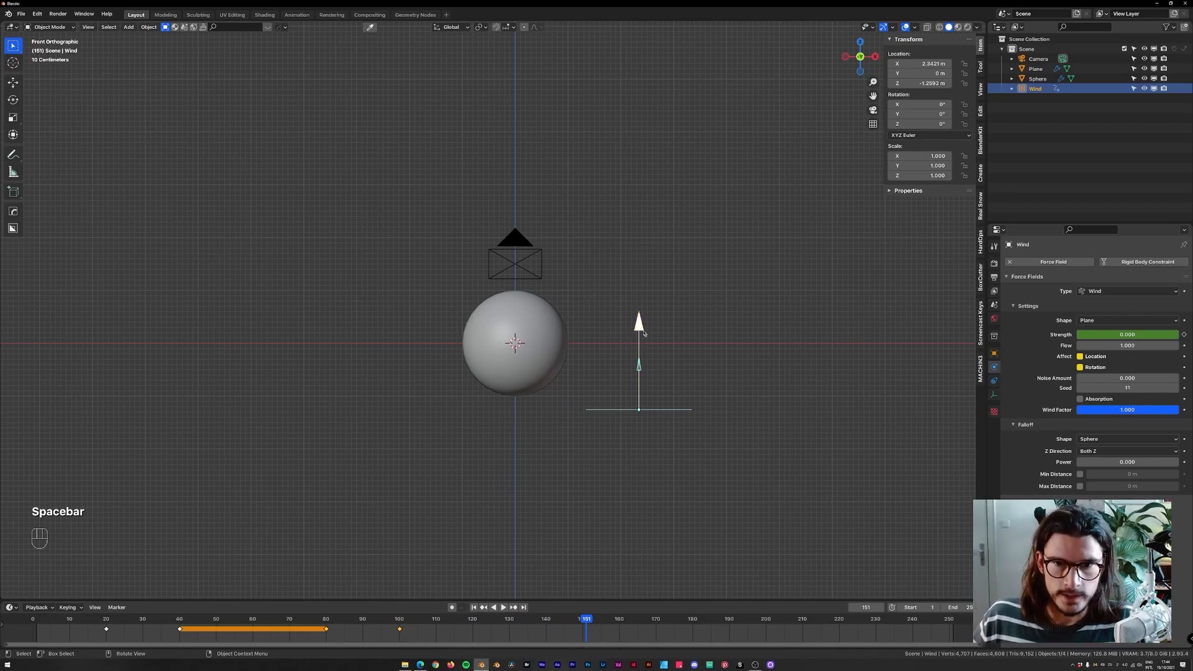
# Select the sphere and add a Subdivision modifier at level 2.
pyautogui.click(540, 335)
pyautogui.click(994, 367)
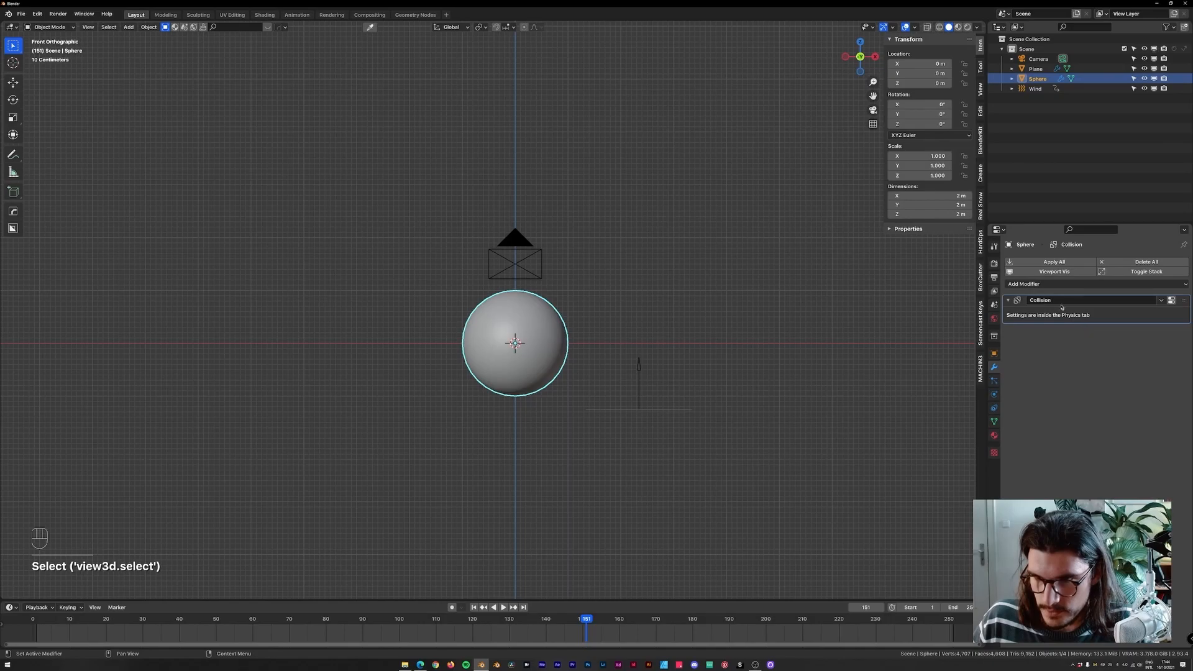
pyautogui.scroll(4, 571, 293)
pyautogui.hotkey('ctrl', '2')
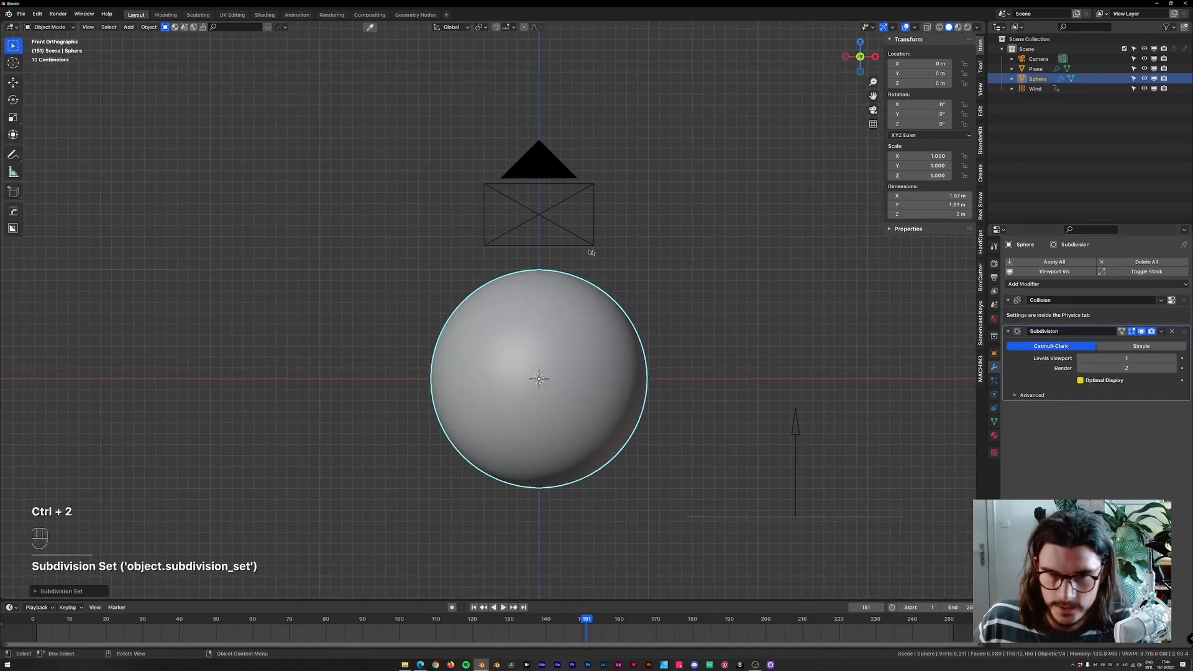
# Replay and scrub the simulation from camera and perspective views to inspect the draped cloth, then rewind.
pyautogui.scroll(-2, 631, 252)
pyautogui.moveTo(646, 232)
pyautogui.mouseDown(button='middle')
pyautogui.moveTo(607, 295)
pyautogui.moveTo(647, 248)
pyautogui.mouseUp(button='middle')
pyautogui.press('KP_0')
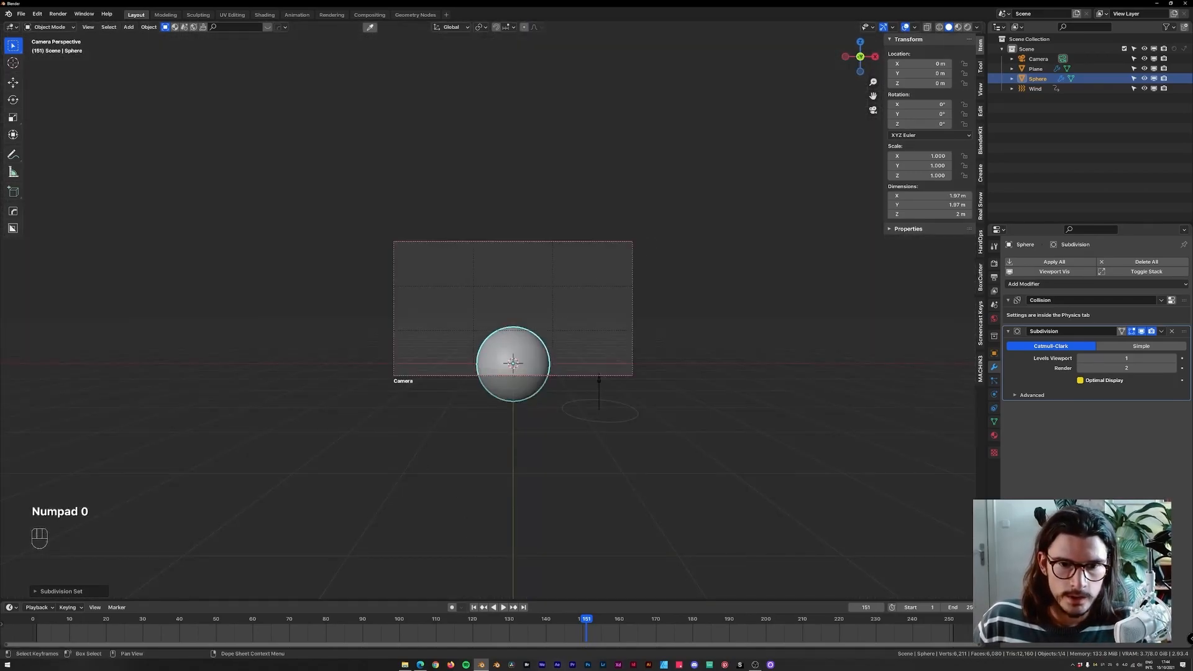
pyautogui.moveTo(586, 619); pyautogui.dragTo(152, 630)
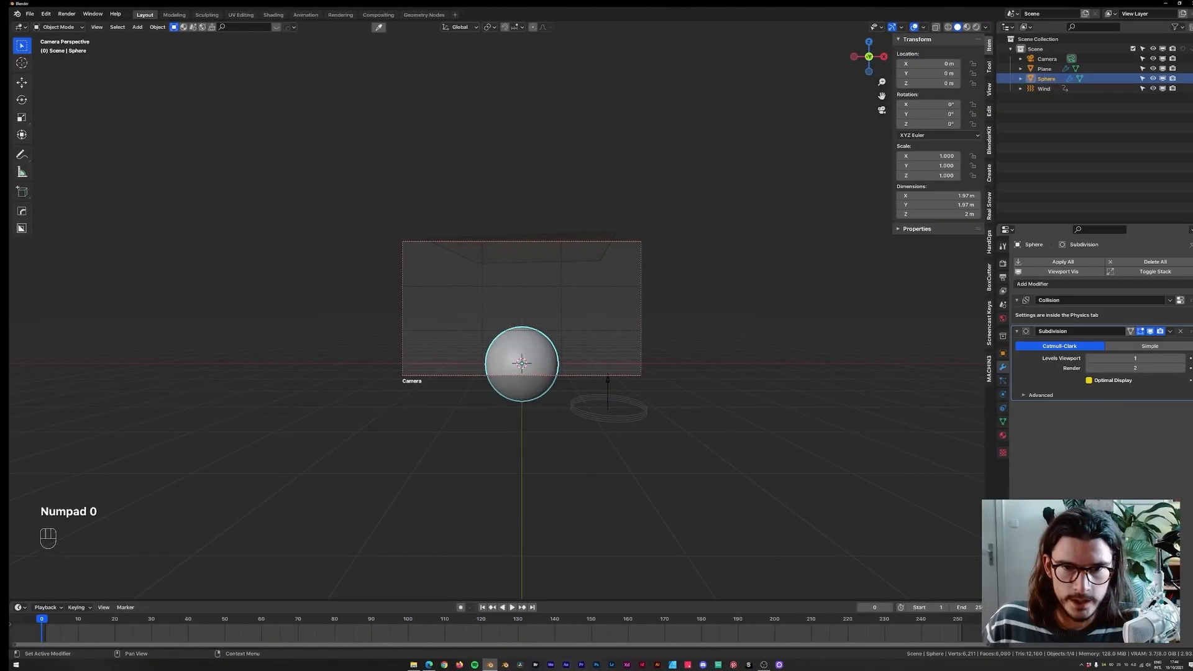
pyautogui.hotkey('shift', 'Left')
pyautogui.moveTo(674, 229); pyautogui.dragTo(650, 277, button='middle')
pyautogui.press('space')
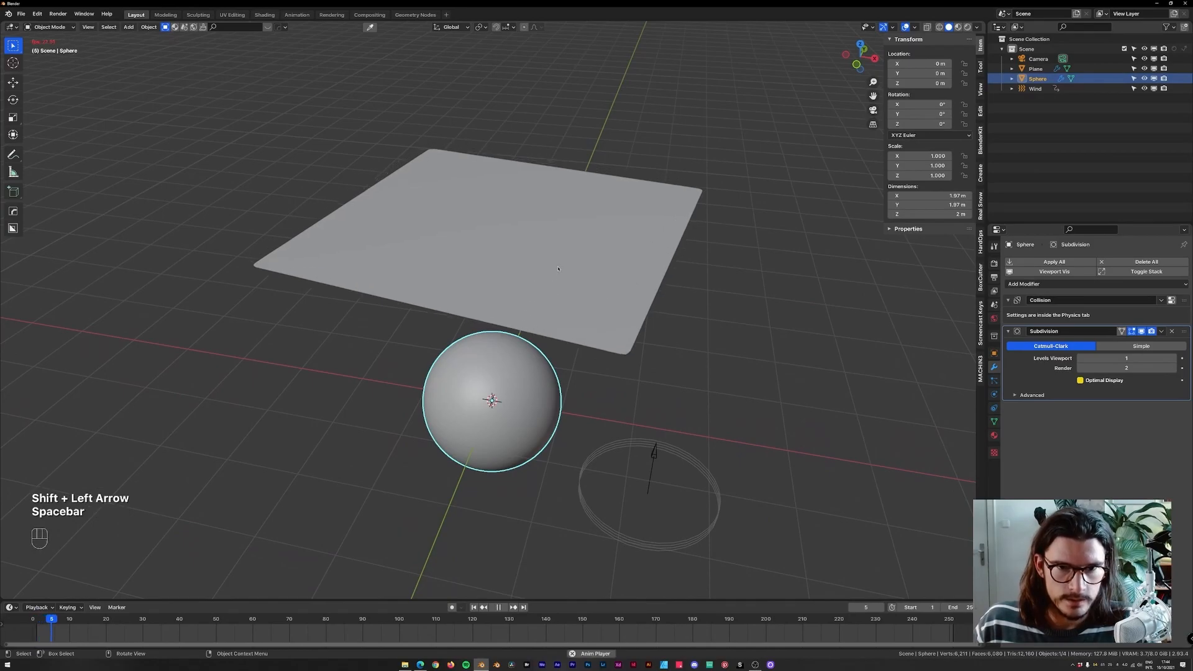
pyautogui.press('space')
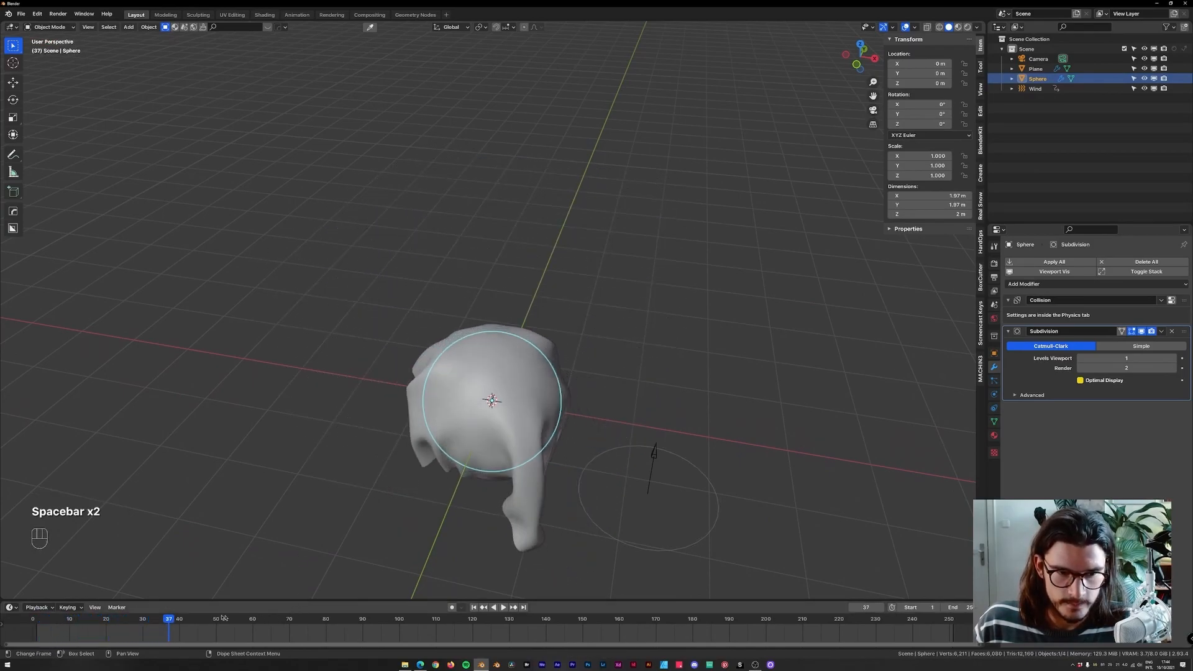
pyautogui.moveTo(262, 611); pyautogui.dragTo(223, 621)
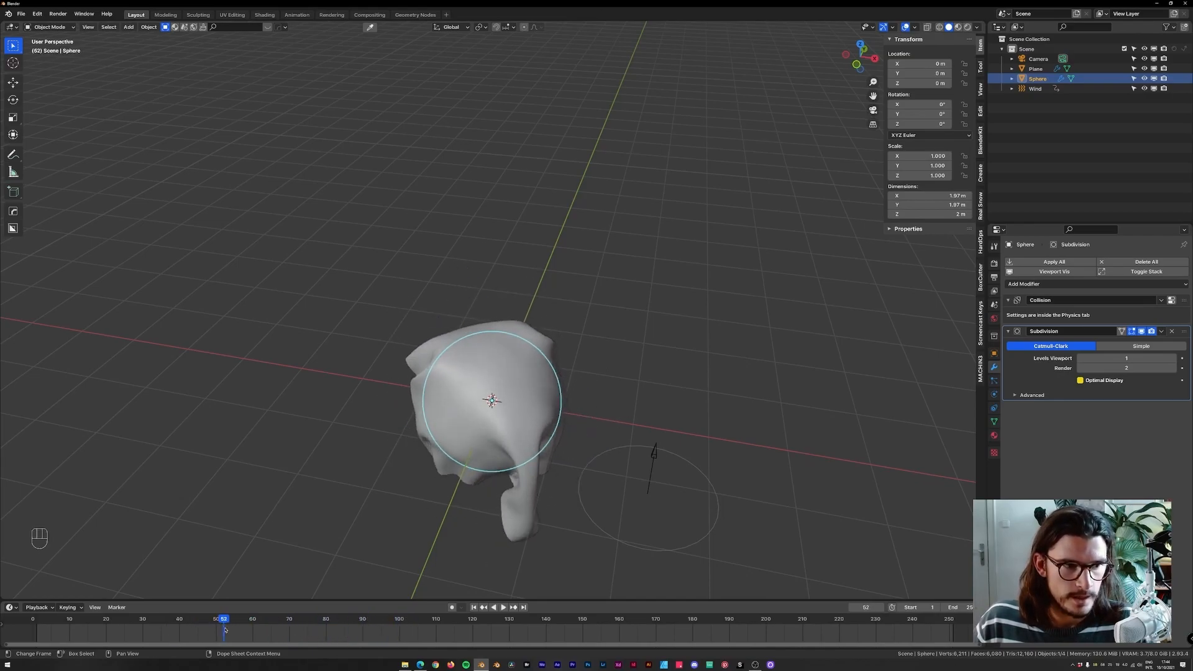
pyautogui.press('space')
pyautogui.click(32, 626)
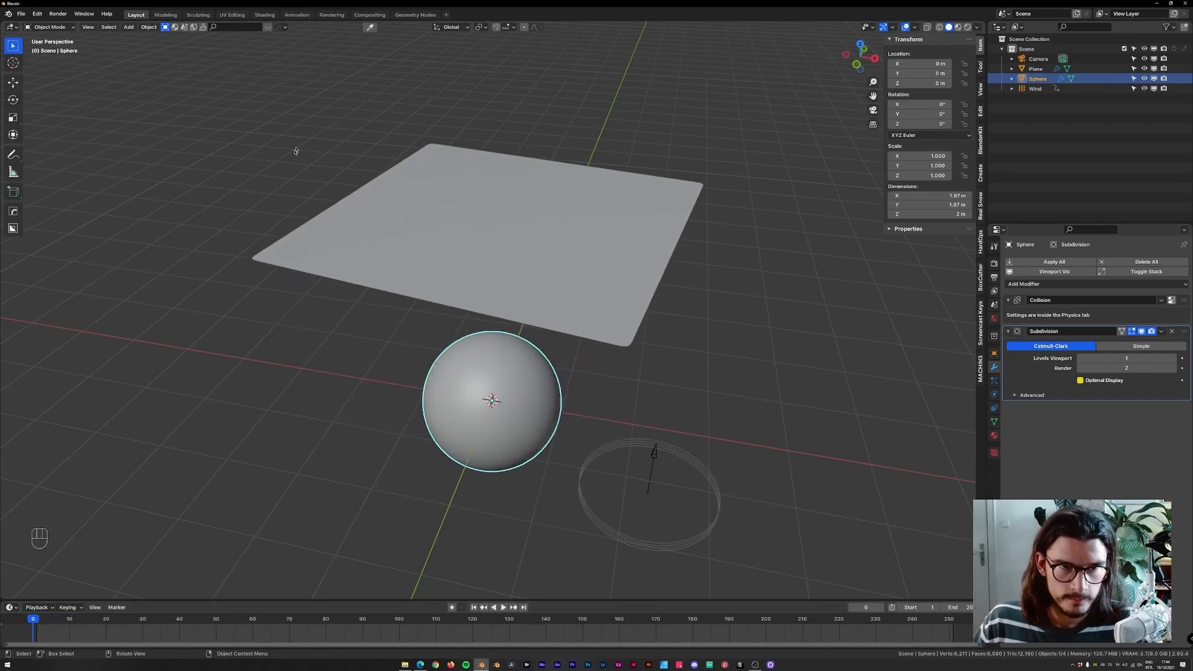
# Select the cloth plane, open its Cache settings and scrub the timeline to check the simulation.
pyautogui.hotkey('ctrl', 'o')
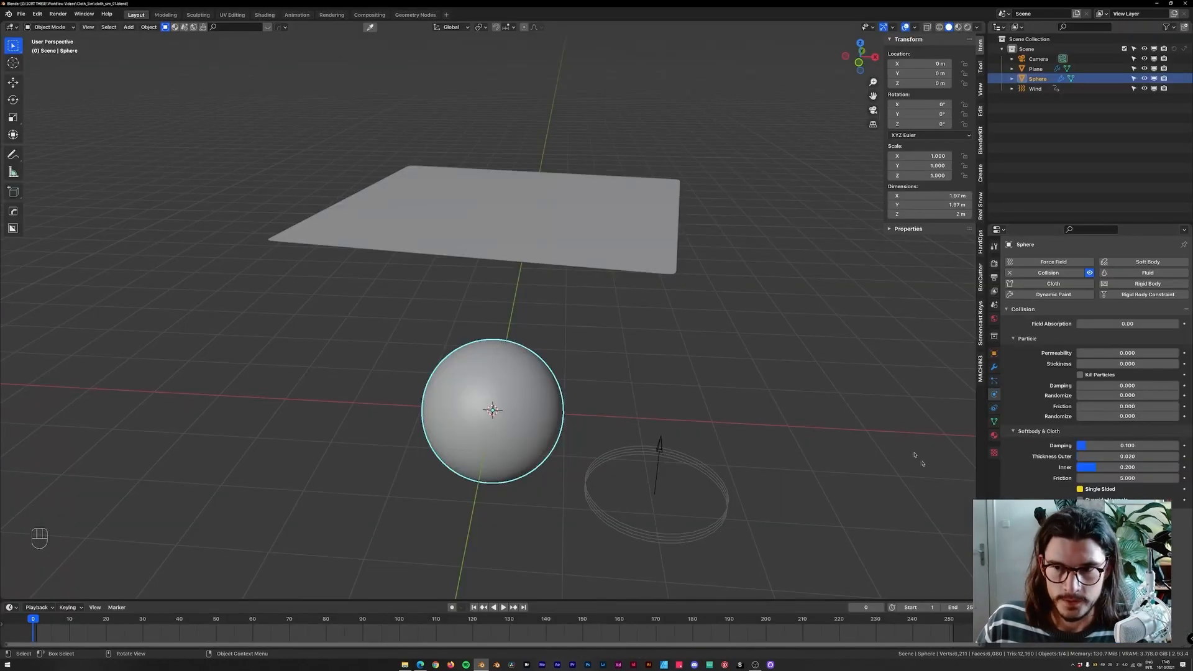
pyautogui.click(506, 218)
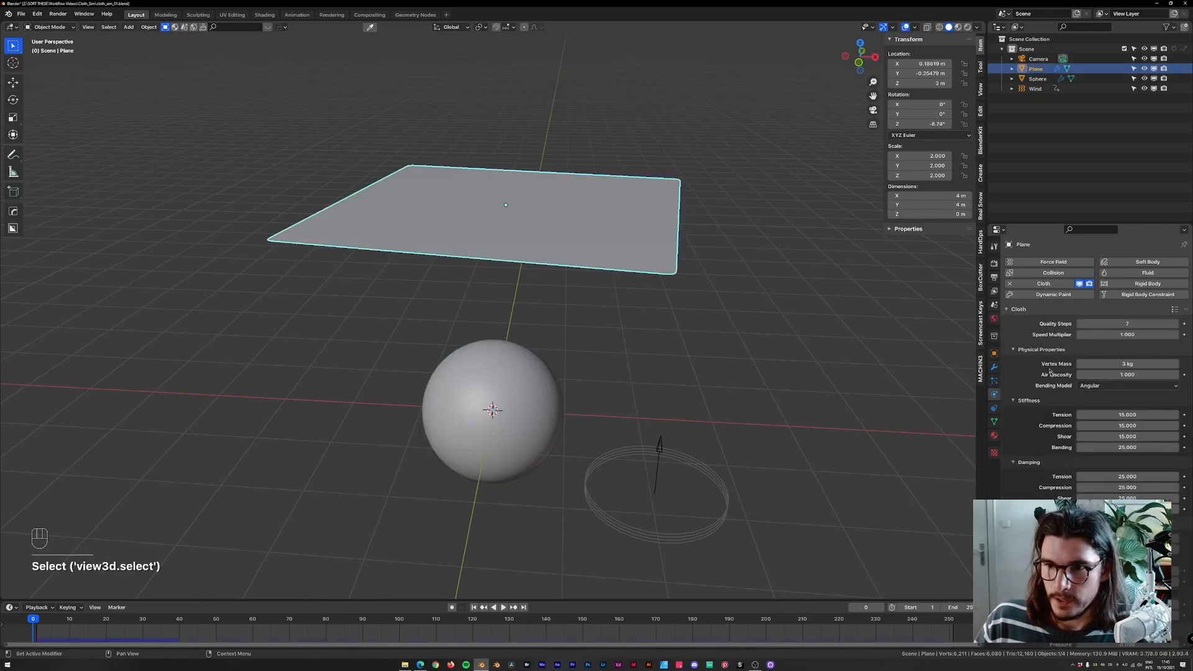
pyautogui.scroll(-5, 1039, 281)
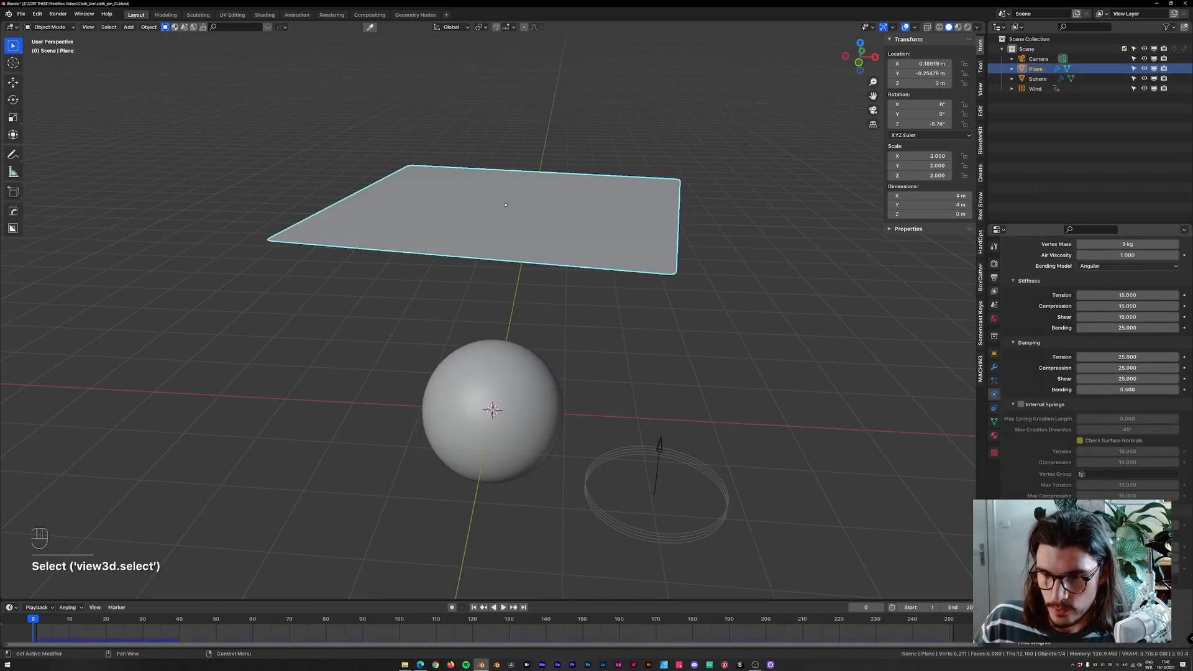
pyautogui.scroll(-5, 1093, 367)
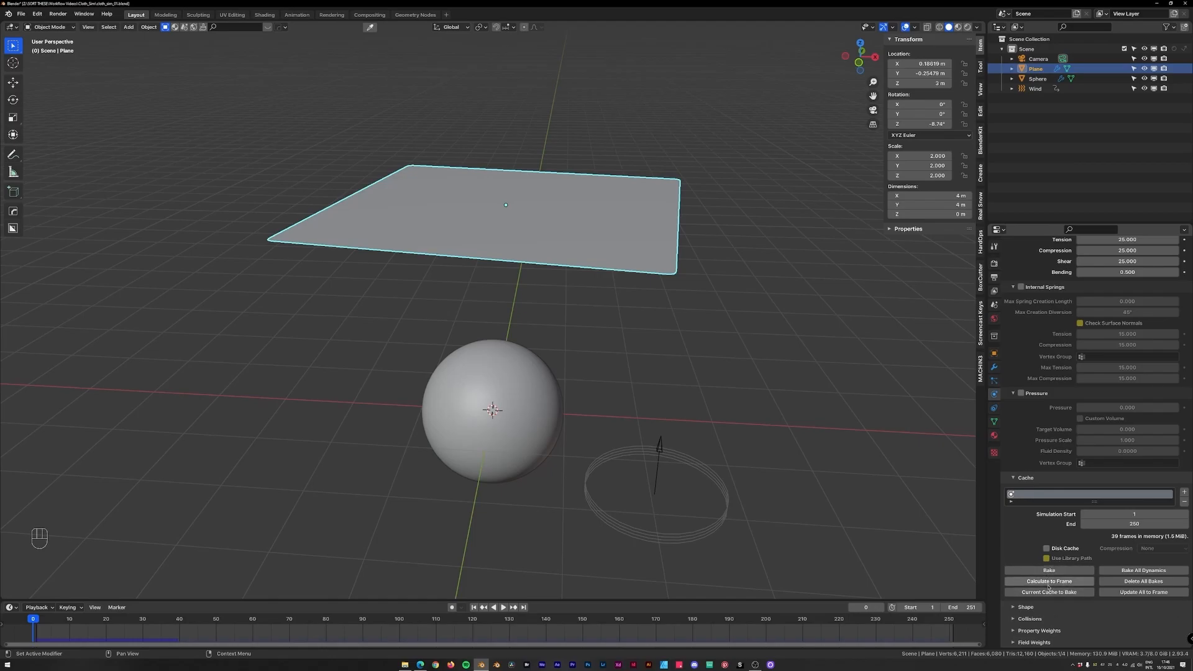
pyautogui.moveTo(446, 625); pyautogui.dragTo(473, 628)
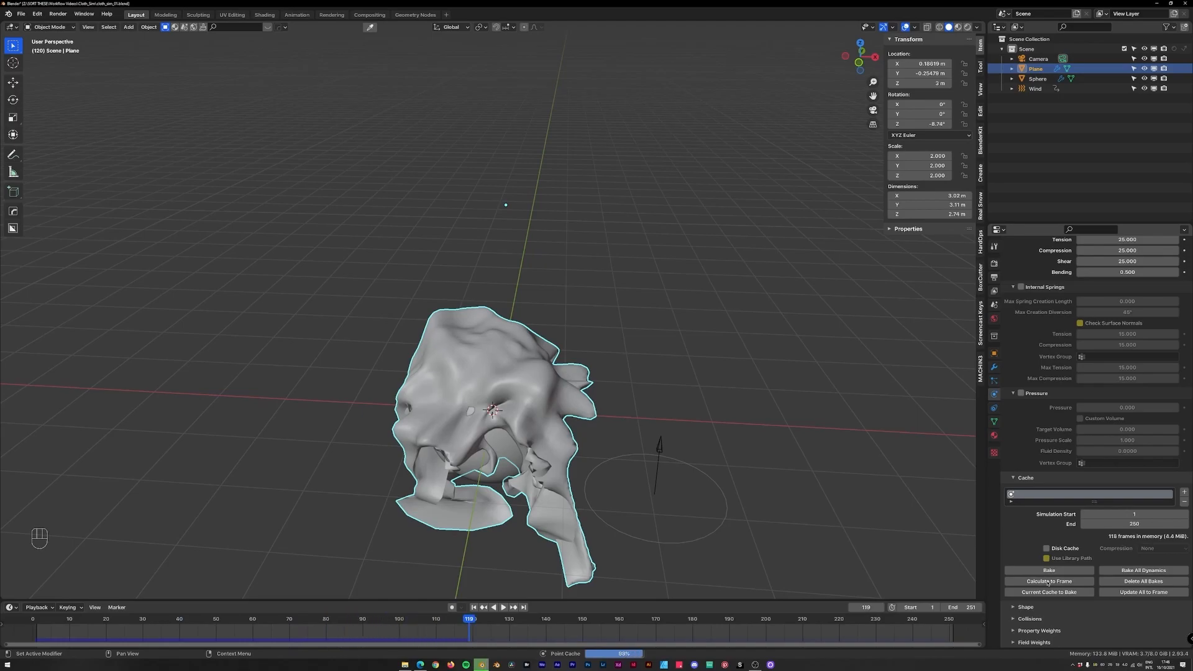
pyautogui.moveTo(463, 622); pyautogui.dragTo(33, 631)
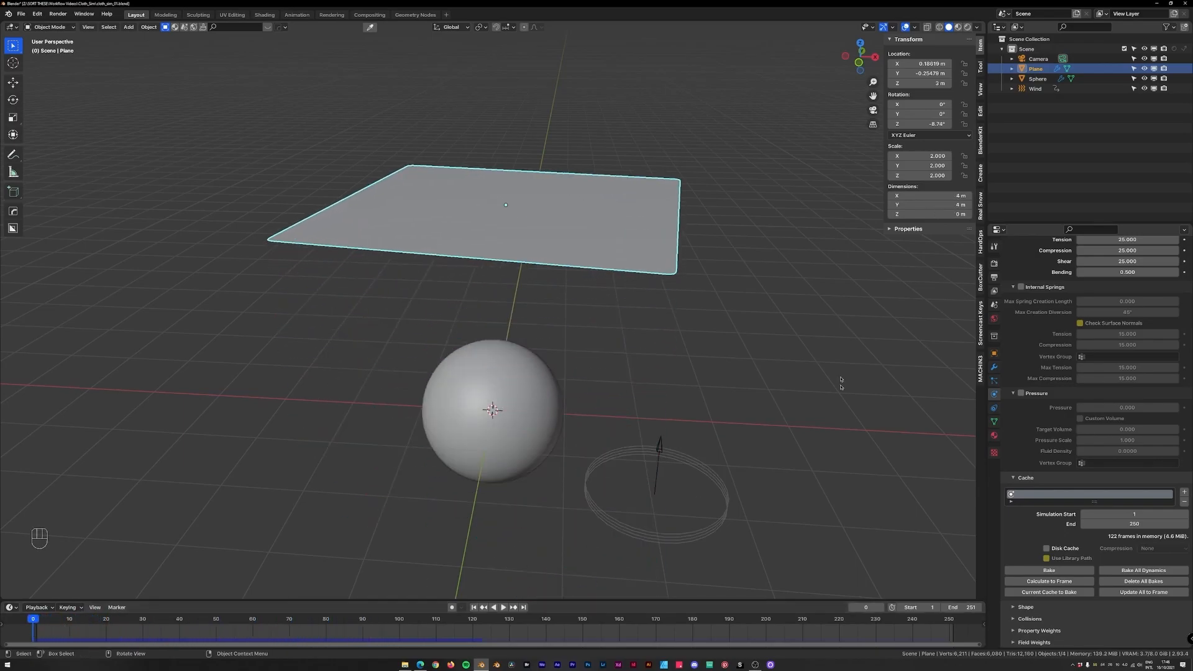
# Replay and scrub the simulation in front view, then rewind to the start.
pyautogui.press('KP_1')
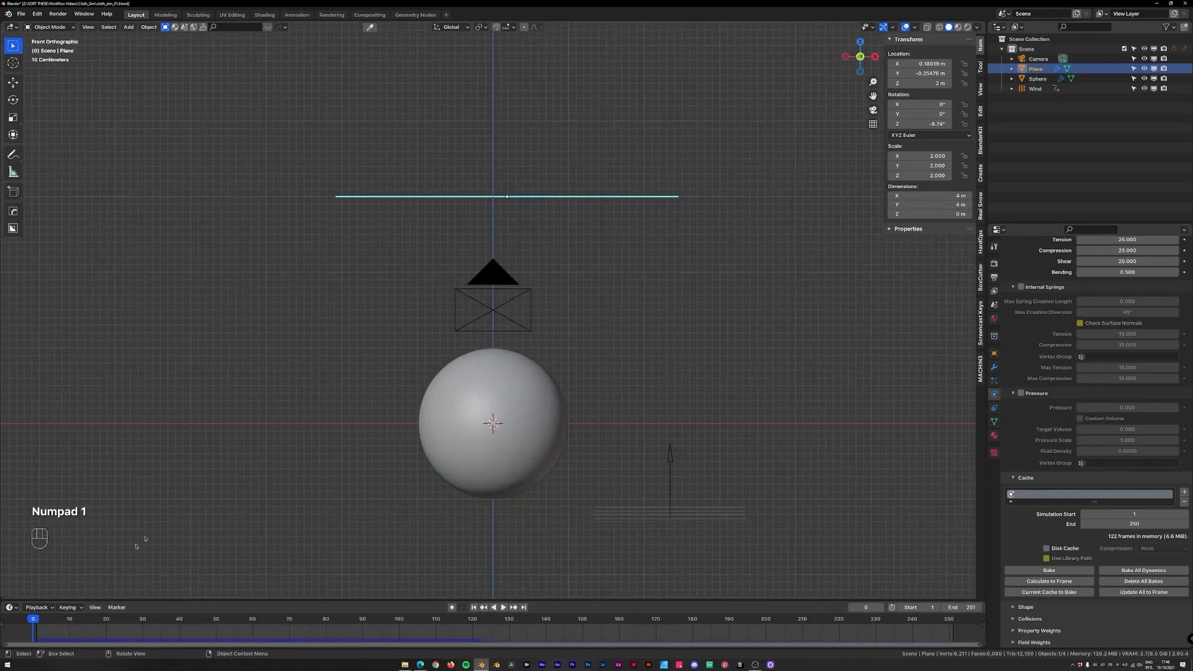
pyautogui.press('space')
pyautogui.click(452, 631)
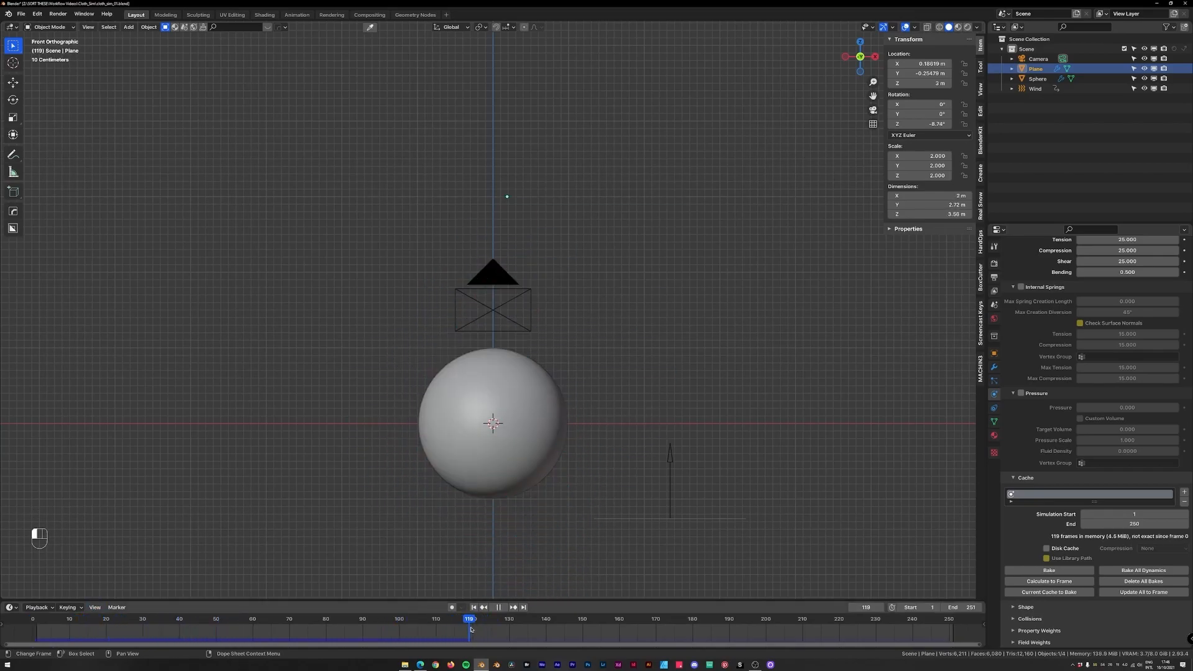
pyautogui.moveTo(481, 629); pyautogui.dragTo(229, 621)
pyautogui.press('super+x')
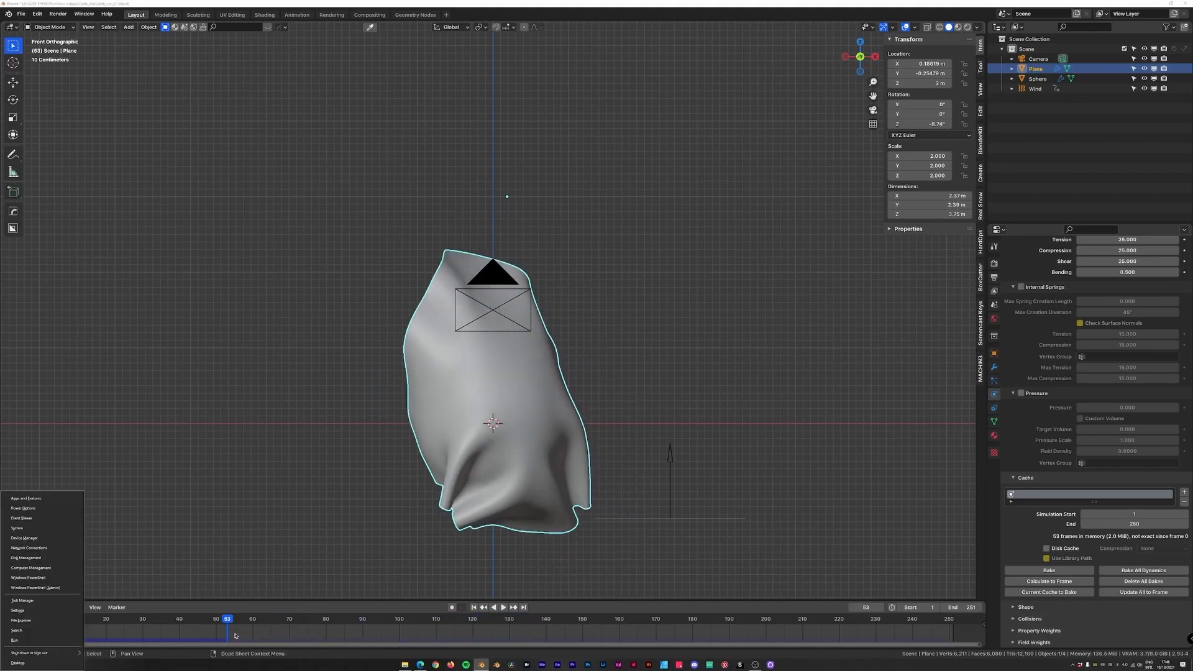
pyautogui.click(220, 640)
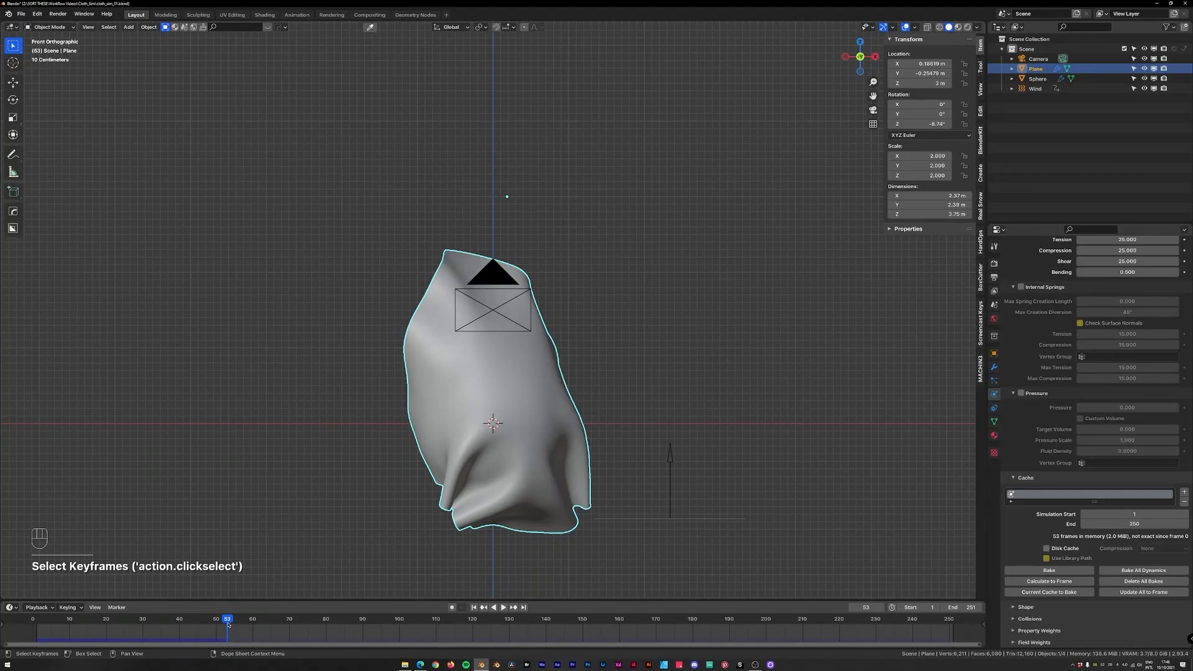
pyautogui.click(202, 621)
pyautogui.moveTo(200, 622); pyautogui.dragTo(33, 622)
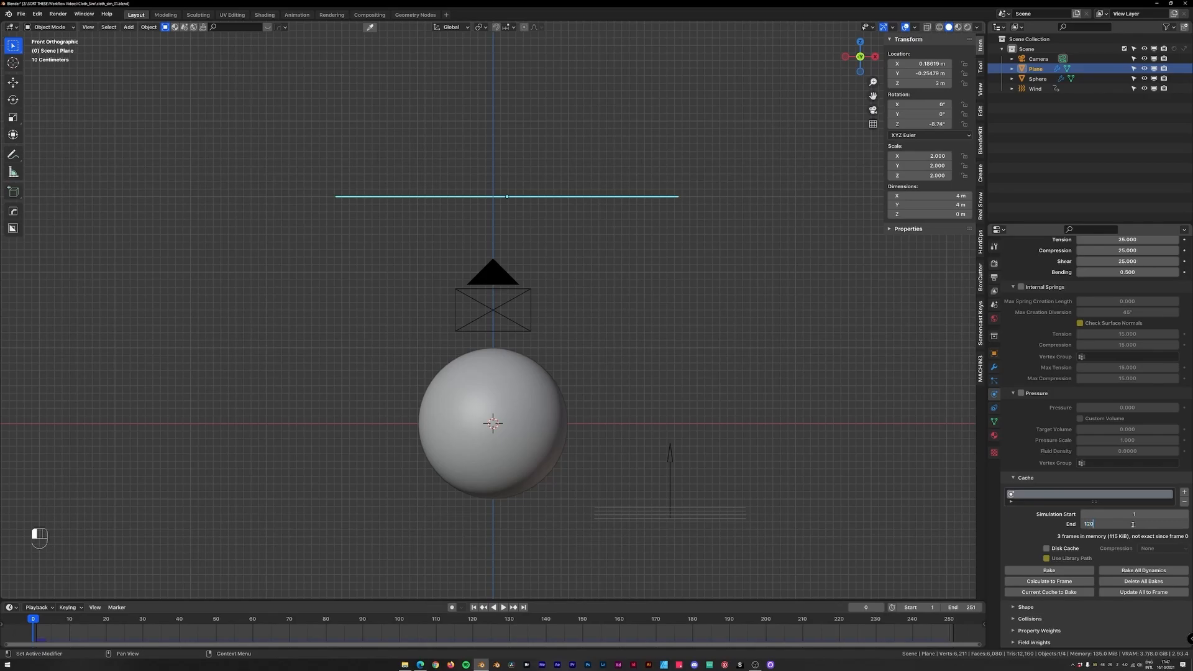
# Bake the cloth simulation and save the file.
pyautogui.click(1070, 571)
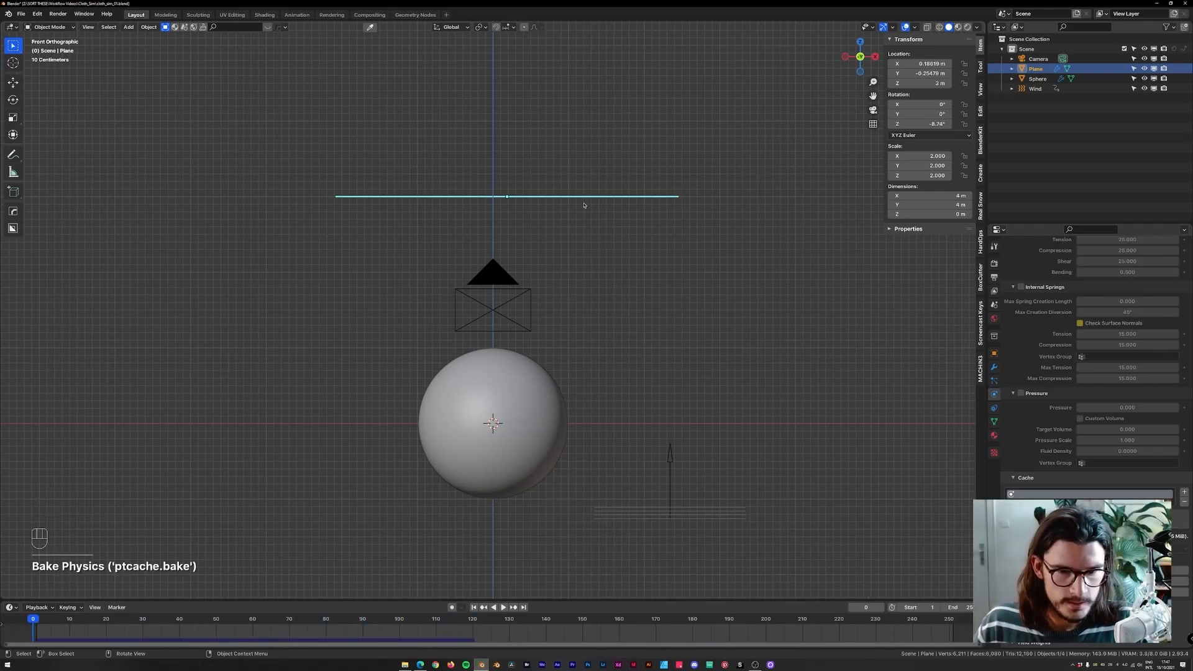
pyautogui.hotkey('ctrl', 's')
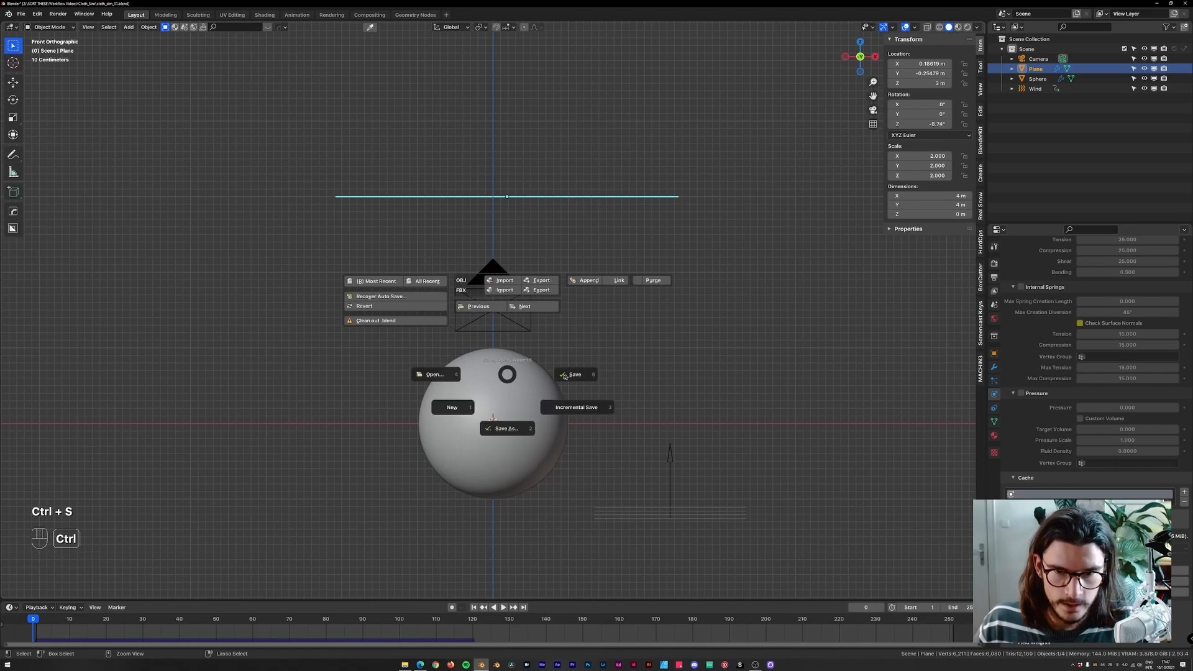
pyautogui.click(508, 401)
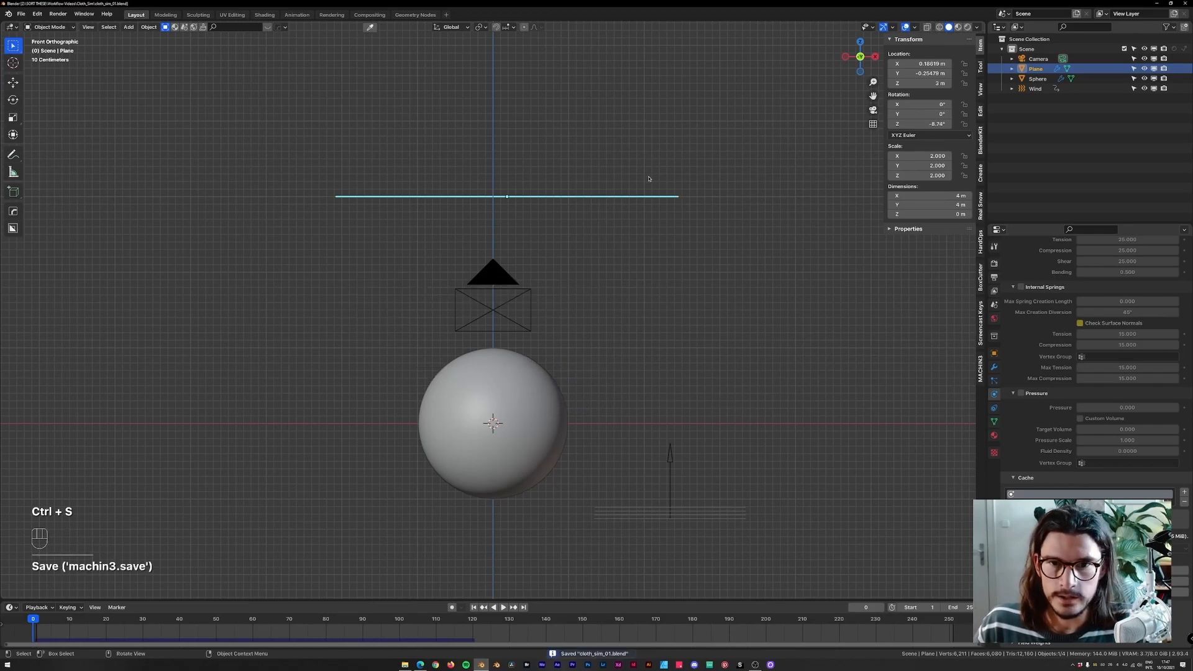
# Play back the baked simulation in perspective and camera views, stopping and rewinding between runs.
pyautogui.moveTo(625, 300); pyautogui.dragTo(571, 428, button='middle')
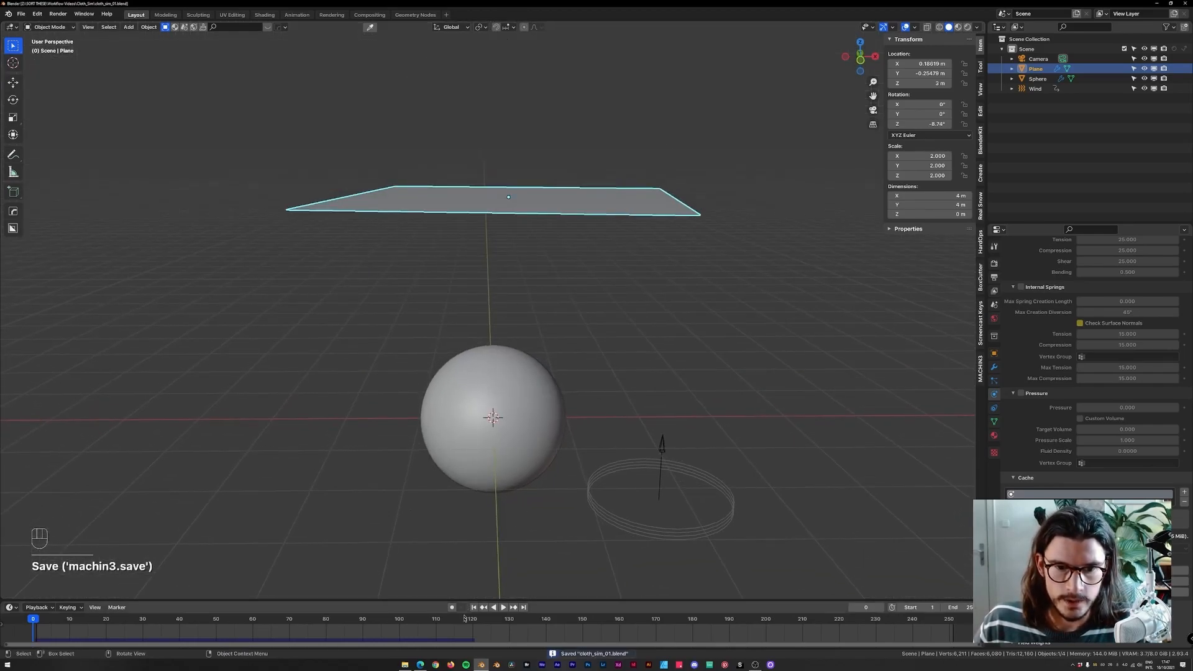
pyautogui.press('space')
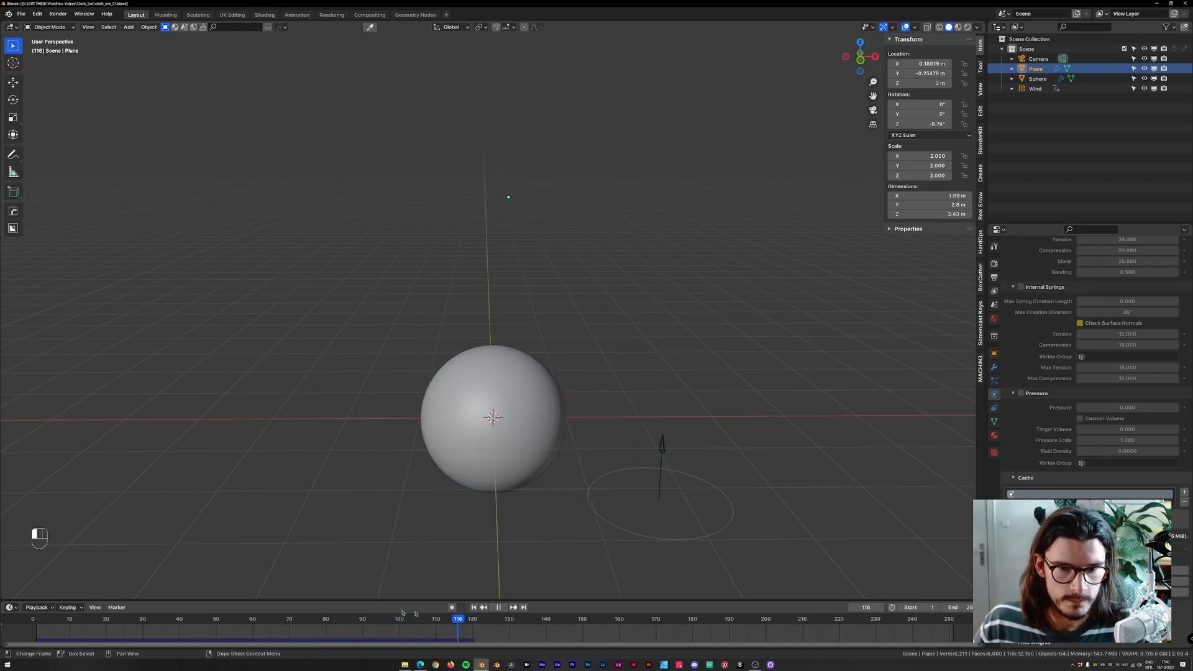
pyautogui.press('Escape')
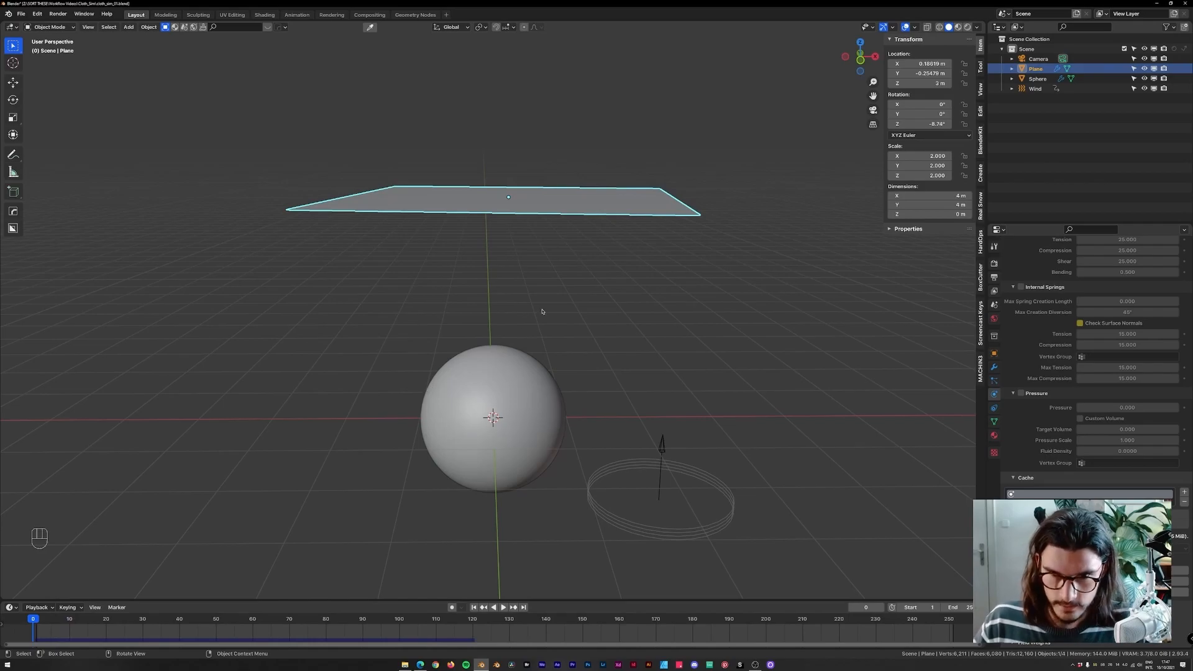
pyautogui.press('KP_1')
pyautogui.press('KP_0')
pyautogui.press('space')
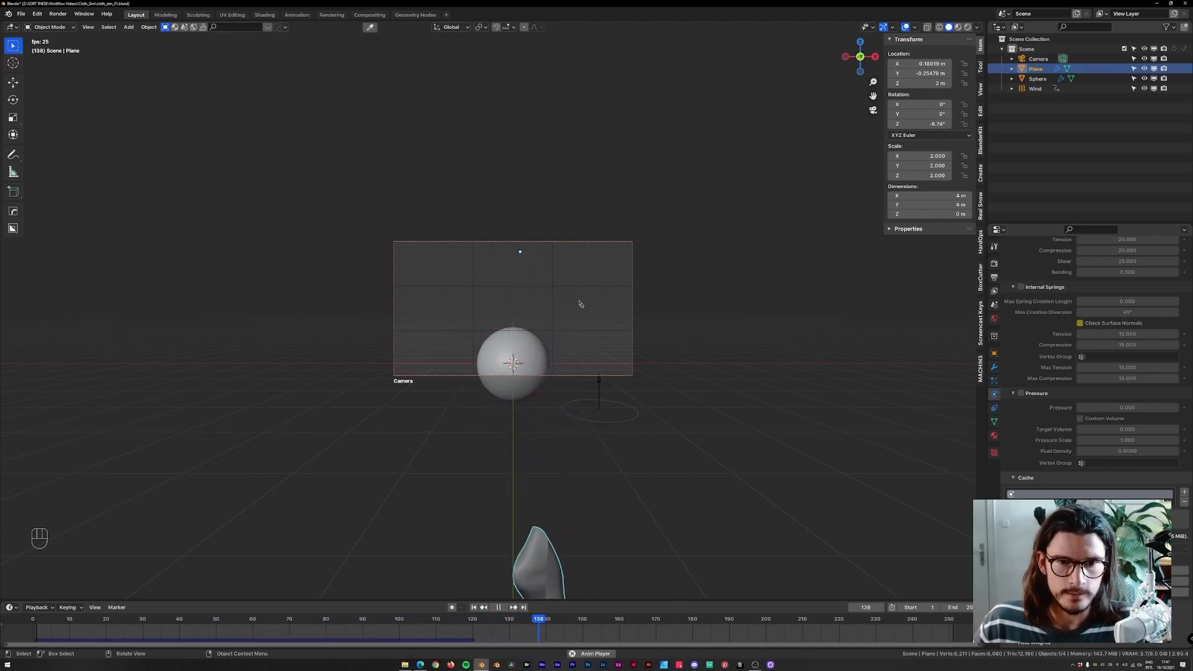
pyautogui.press('space')
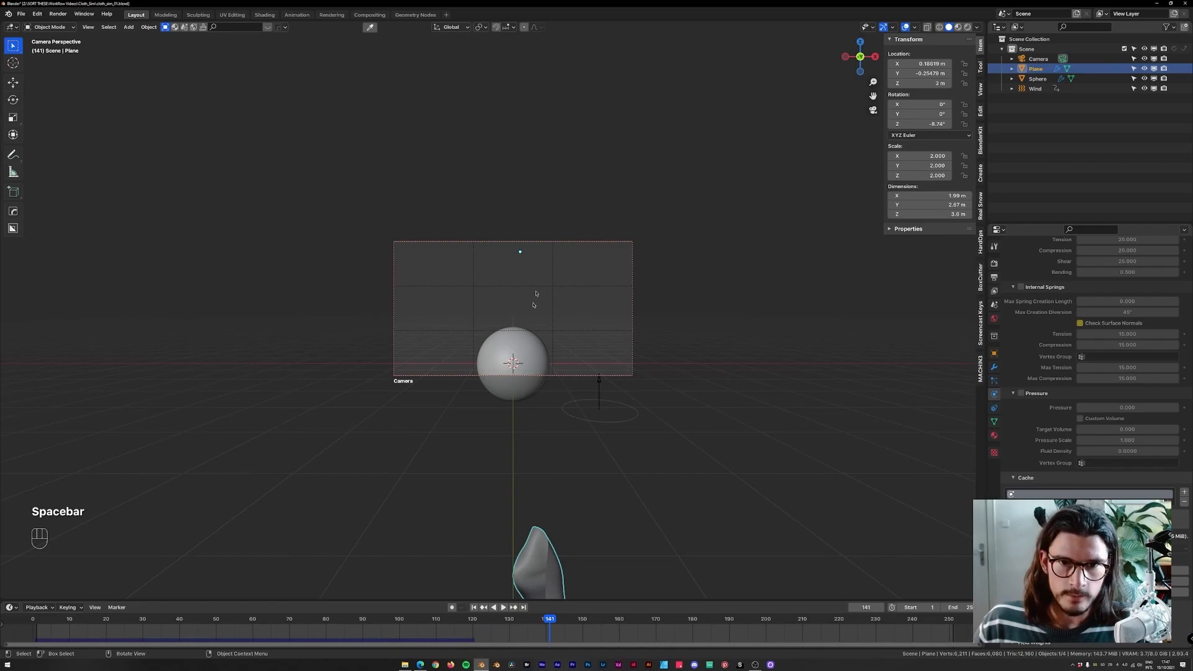
# Align the camera to the front orthographic view centred on the sphere.
pyautogui.click(524, 343)
pyautogui.press('KP_1')
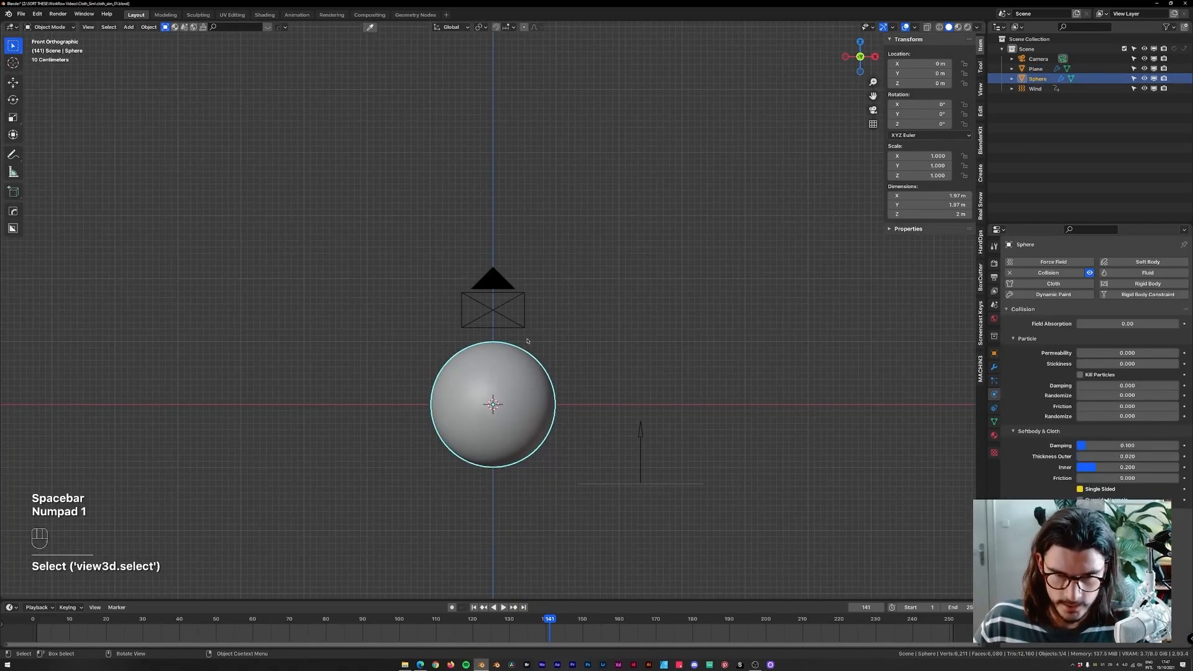
pyautogui.press('KP_Decimal')
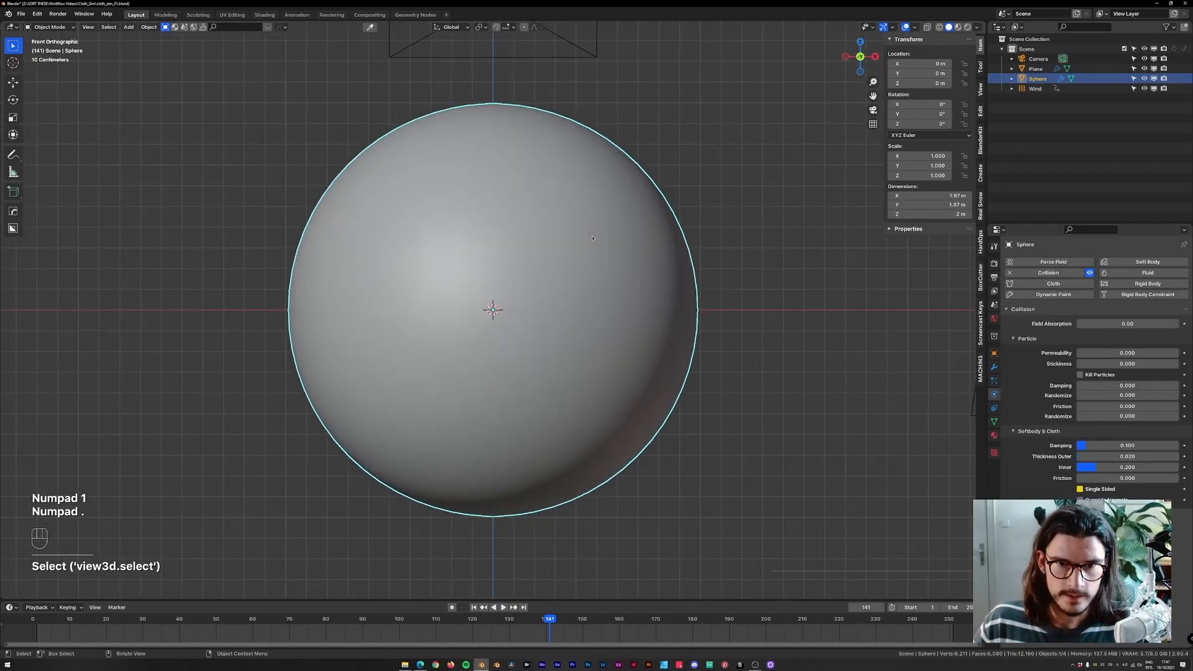
pyautogui.scroll(-9, 593, 260)
pyautogui.scroll(2, 594, 261)
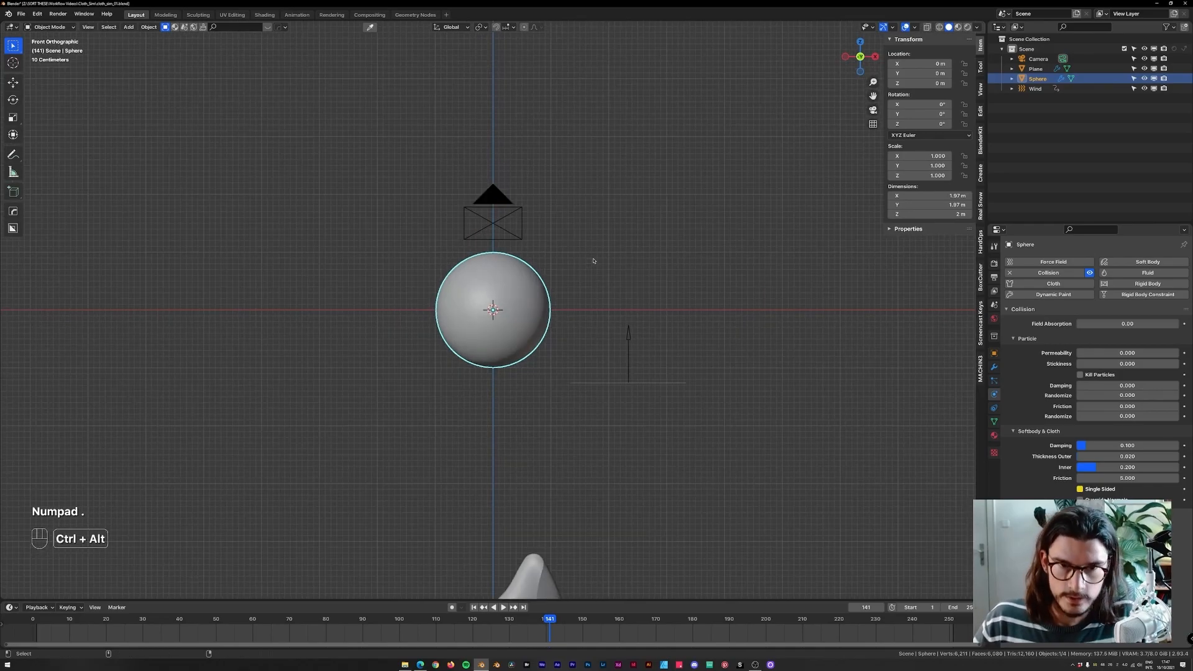
pyautogui.press('ctrl+alt+KP_0')
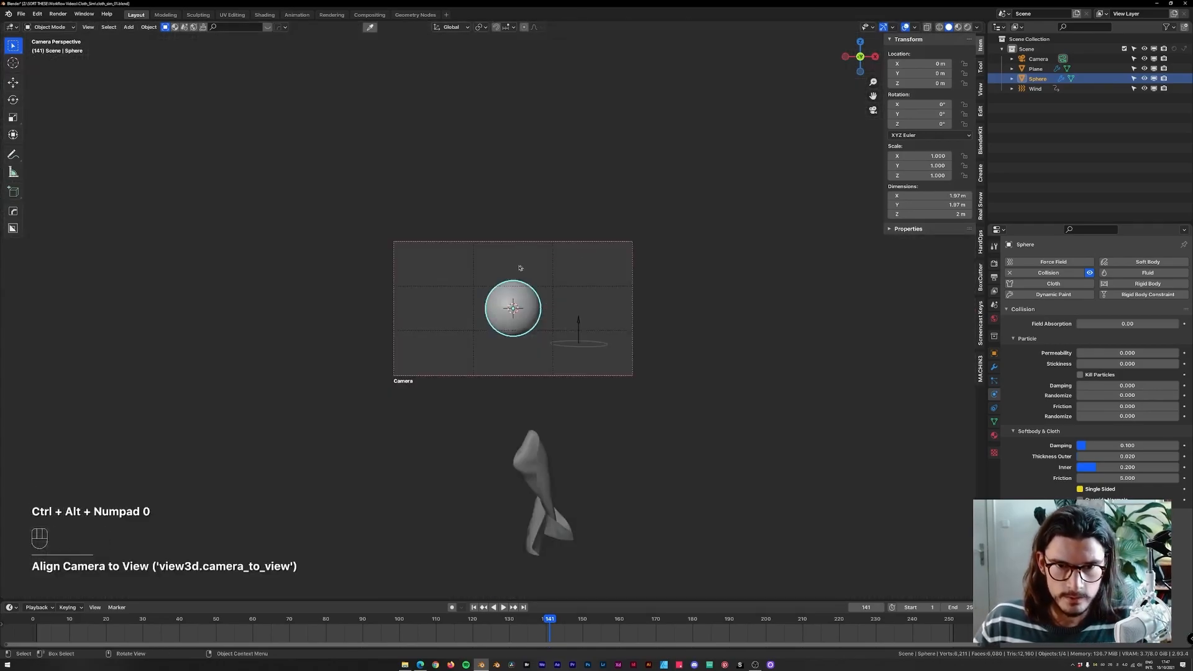
# Select the camera and set the render resolution to 1080 × 1350 px.
pyautogui.click(609, 213)
pyautogui.moveTo(674, 245)
pyautogui.keyDown('shift'); pyautogui.mouseDown(button='middle')
pyautogui.moveTo(661, 234)
pyautogui.moveTo(675, 230)
pyautogui.mouseUp(button='middle'); pyautogui.keyUp('shift')
pyautogui.click(994, 277)
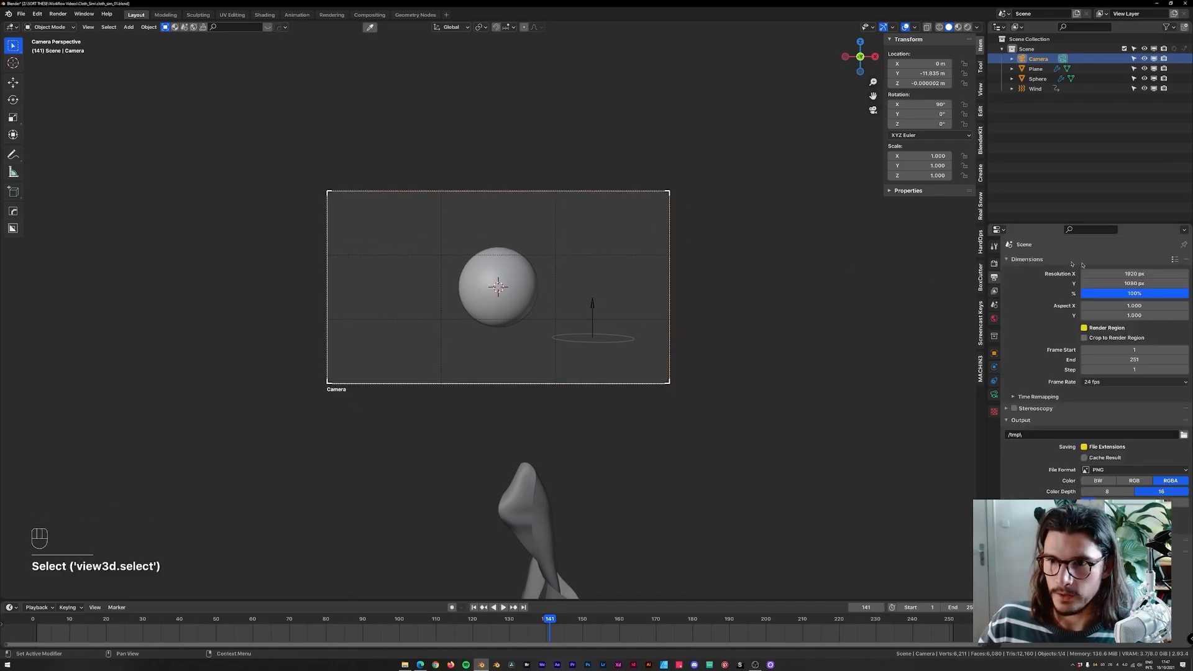
pyautogui.click(1125, 273)
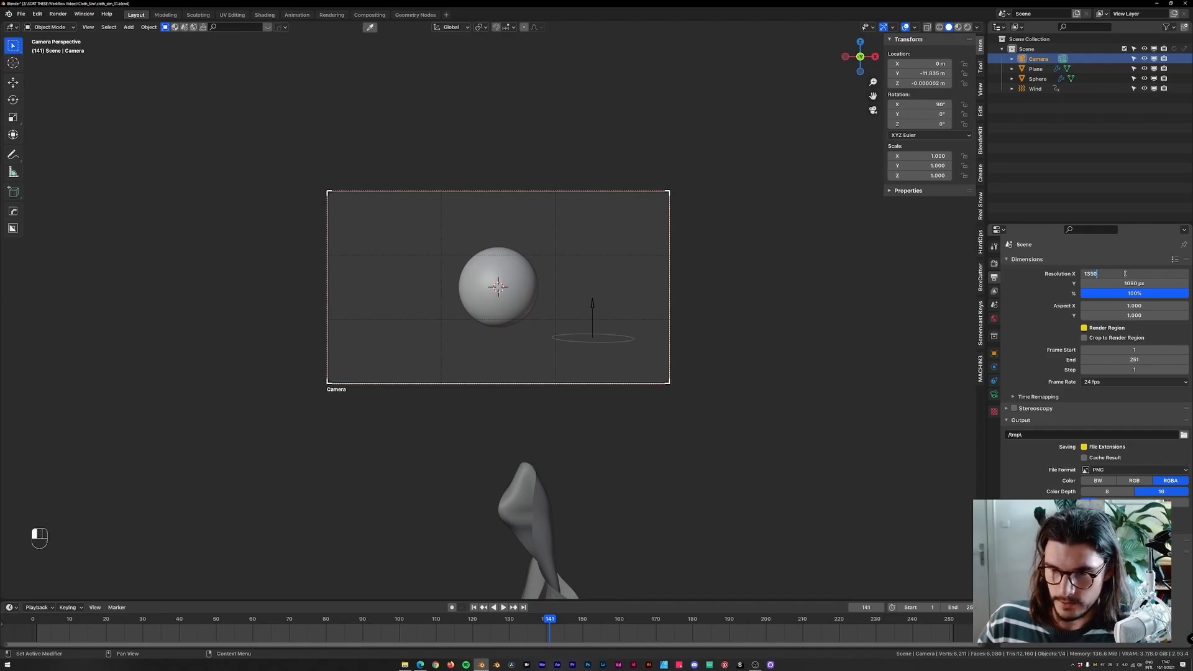
pyautogui.write('1080')
pyautogui.press('Tab')
pyautogui.write('1350')
pyautogui.press('Return')
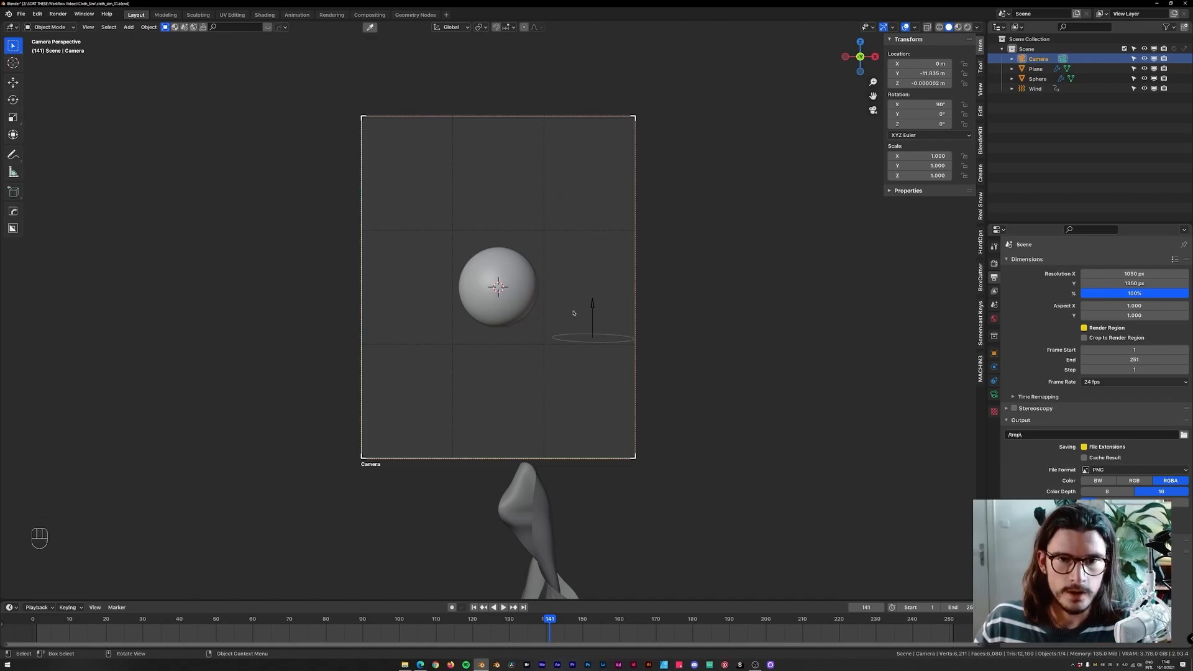
# Rewind and replay the simulation through the new camera framing.
pyautogui.hotkey('shift', 'Left')
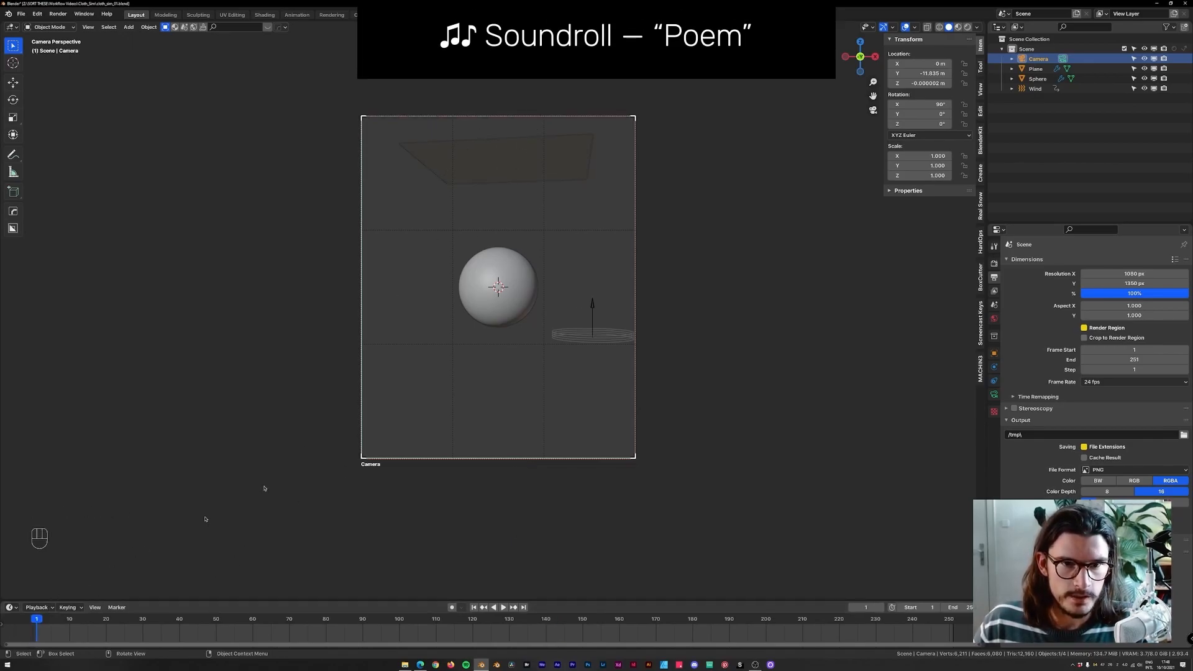
pyautogui.press('space')
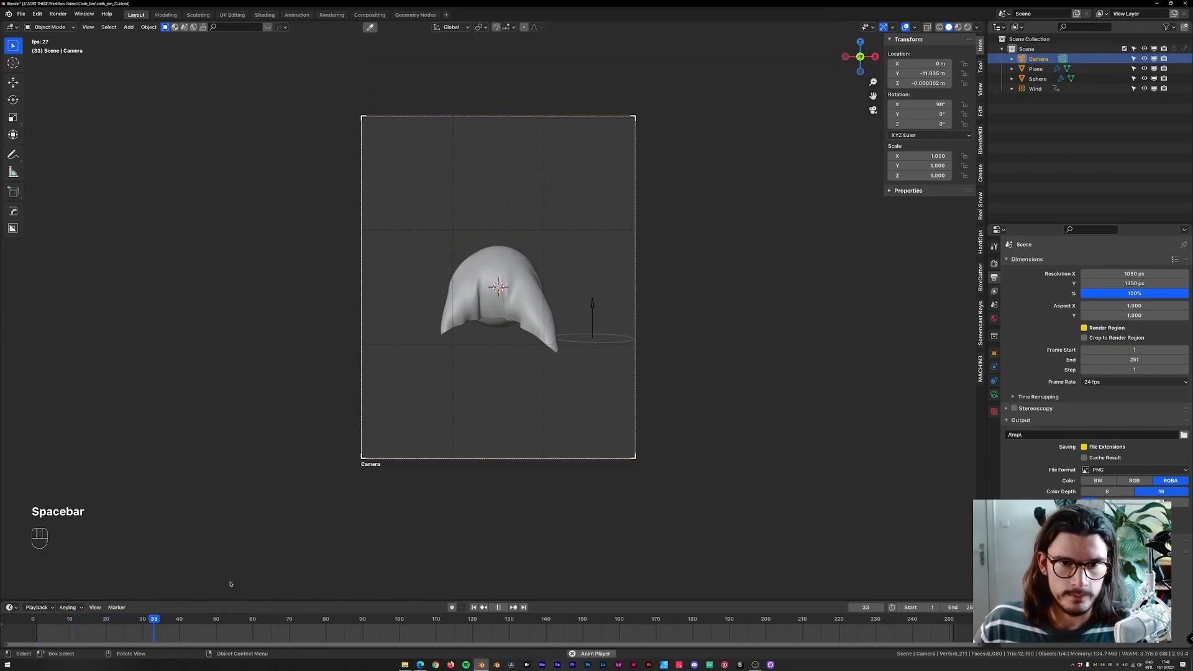
pyautogui.press('space')
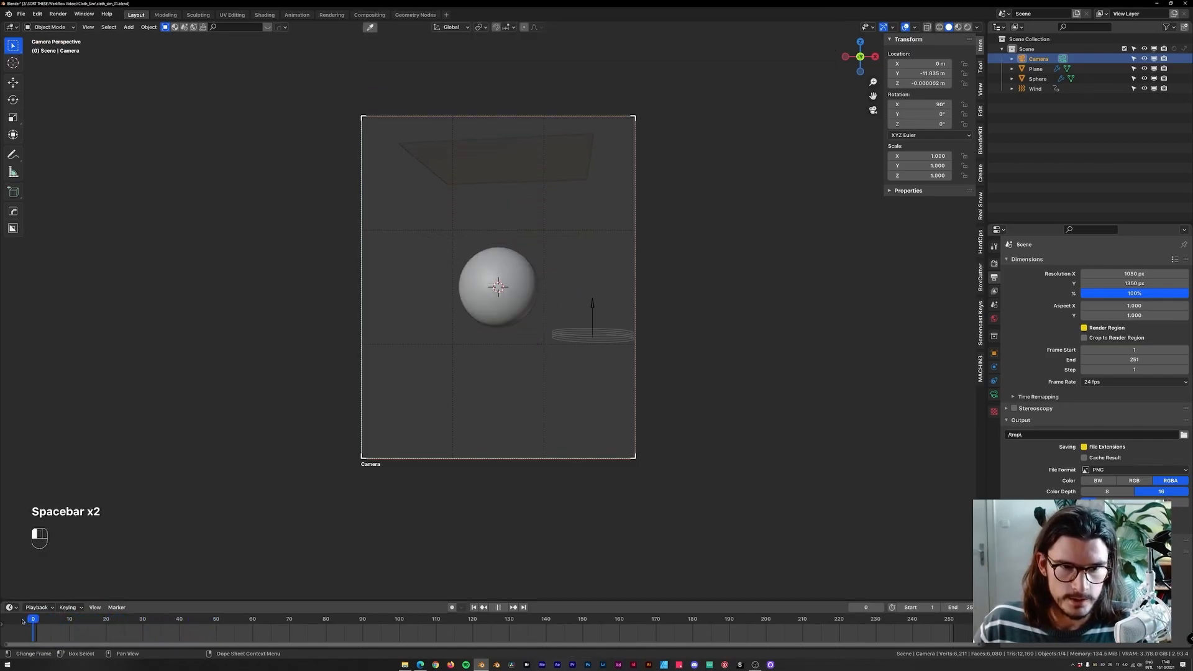
# Raise the cloth plane about 2.4 m along the global Z axis.
pyautogui.click(497, 158)
pyautogui.press('g')
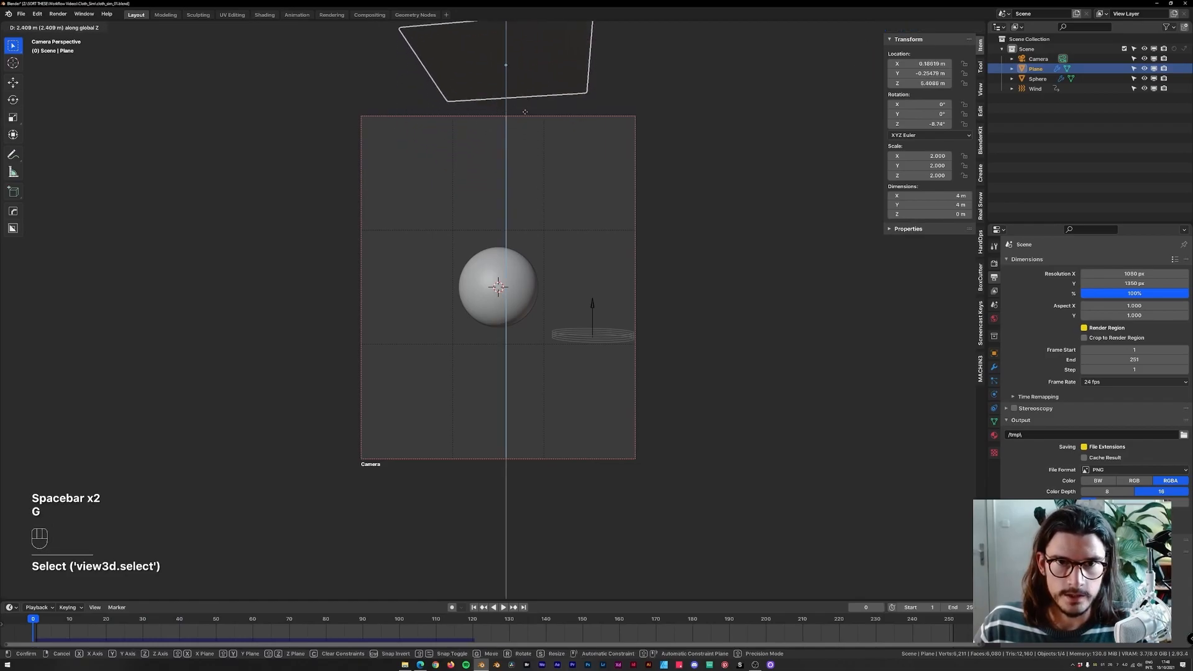
pyautogui.click(854, 314)
# Delete the cloth bake and bake the simulation again.
pyautogui.click(994, 394)
pyautogui.scroll(-5, 1094, 373)
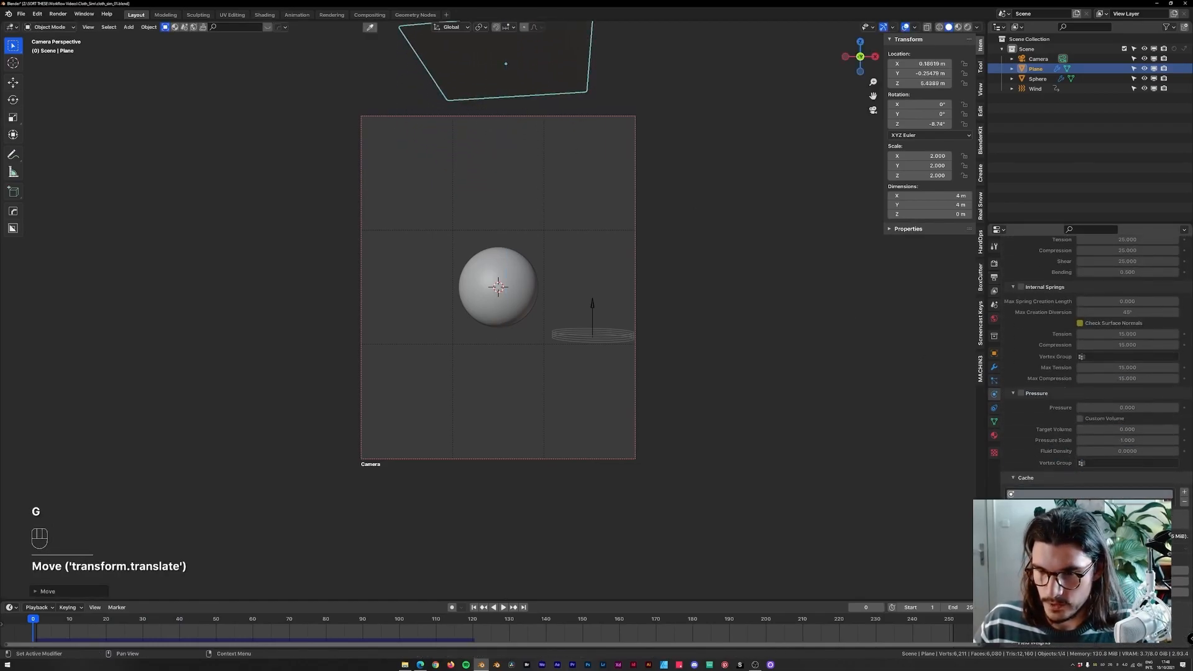
pyautogui.click(1097, 571)
pyautogui.click(1053, 570)
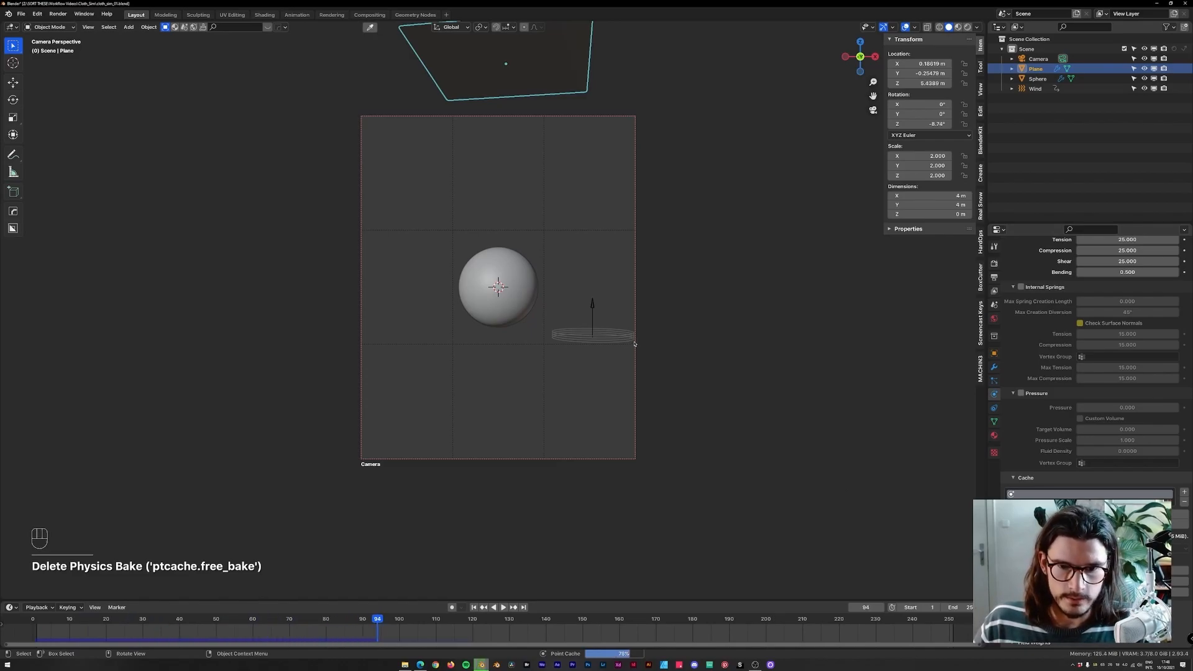
# Play the simulation and scrub back to an early frame.
pyautogui.press('space')
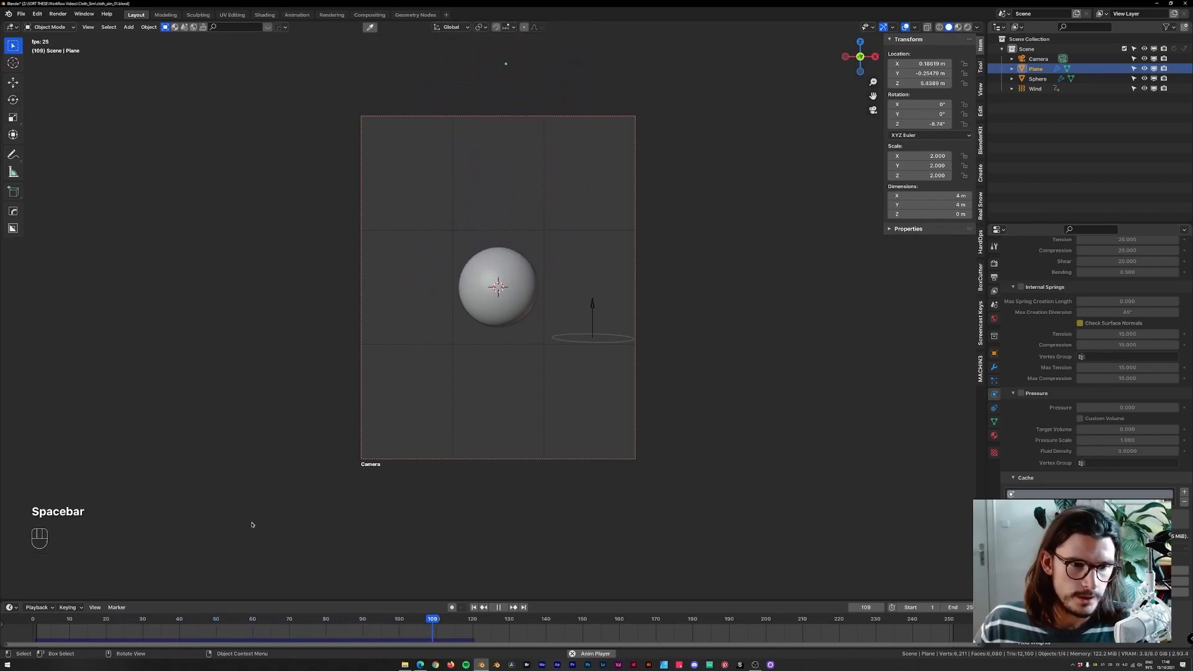
pyautogui.press('space')
pyautogui.moveTo(239, 626); pyautogui.dragTo(142, 625)
# Select the wind and move its keyframes earlier in the timeline.
pyautogui.click(599, 328)
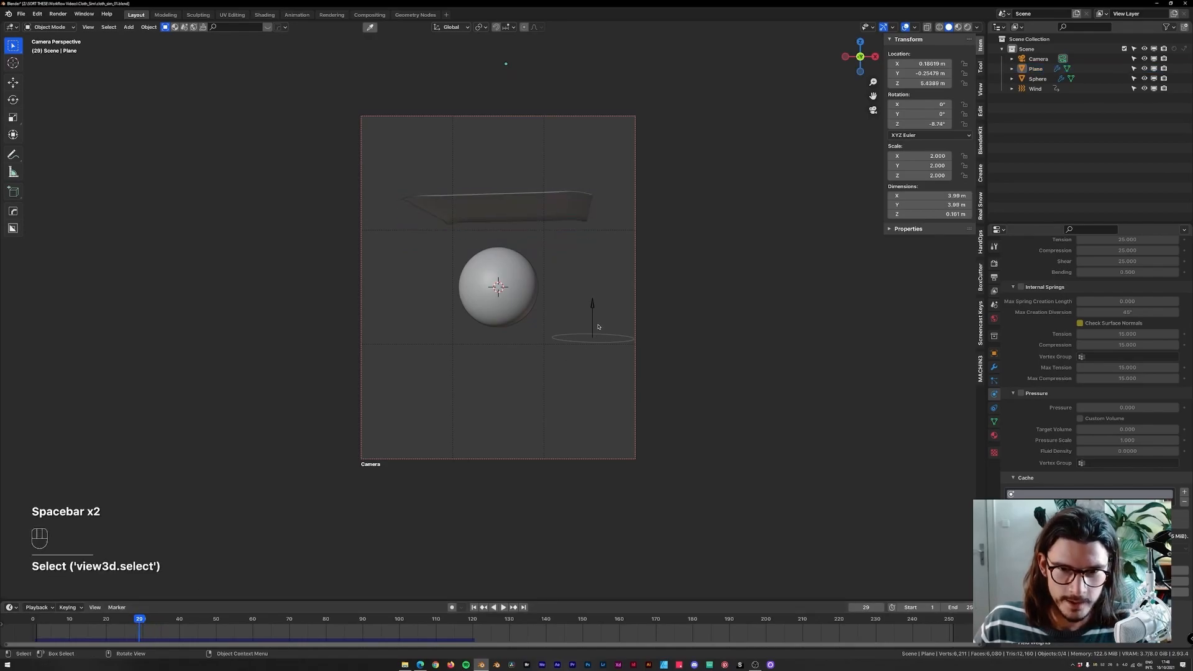
pyautogui.click(594, 329)
pyautogui.moveTo(73, 634); pyautogui.dragTo(505, 625)
pyautogui.press('g')
pyautogui.click(230, 630)
# Select the cloth plane, clear its bake, replay the recalculated simulation and rewind.
pyautogui.click(497, 206)
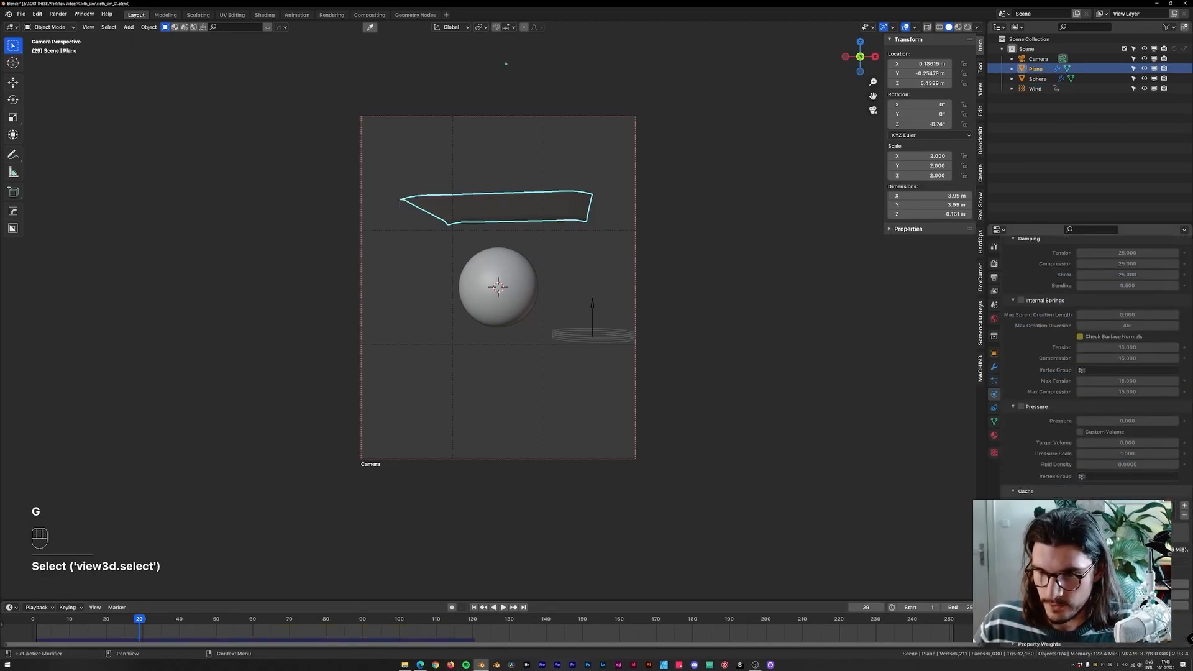
pyautogui.click(1050, 584)
pyautogui.click(1049, 584)
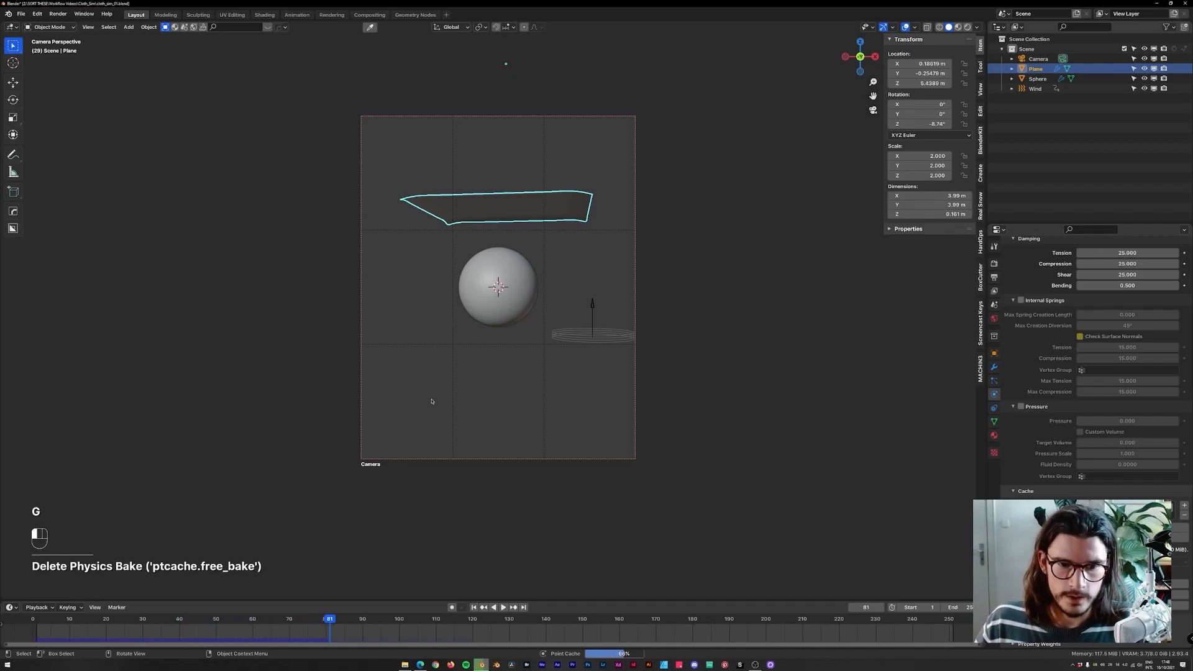
pyautogui.press('space')
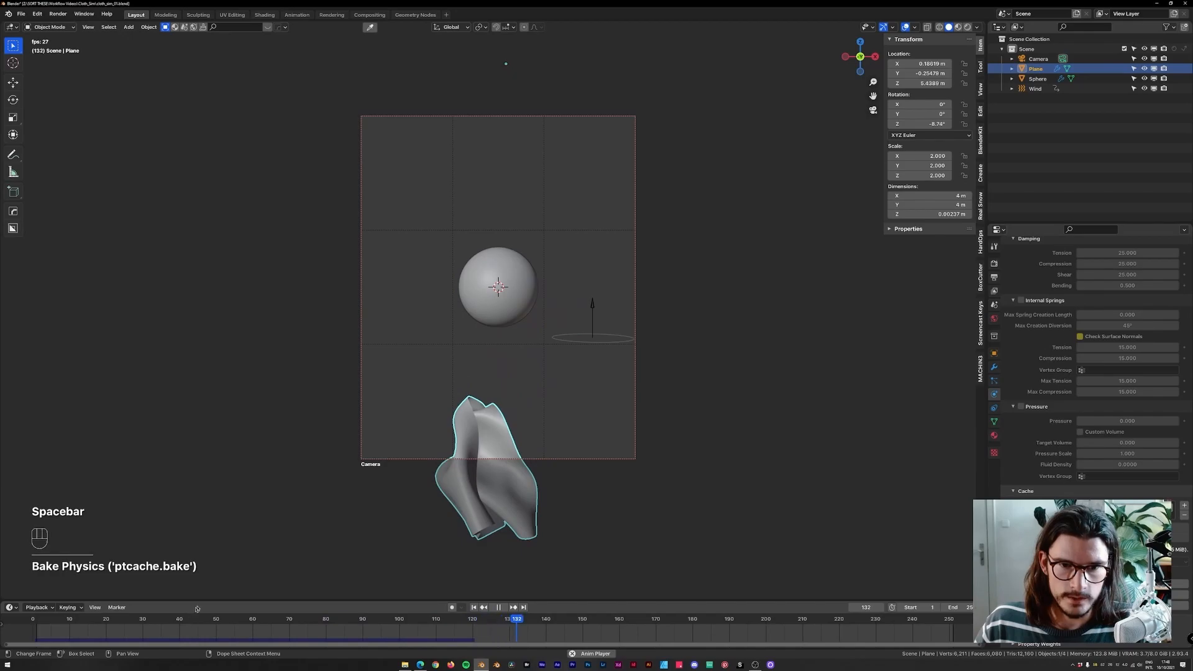
pyautogui.press('space')
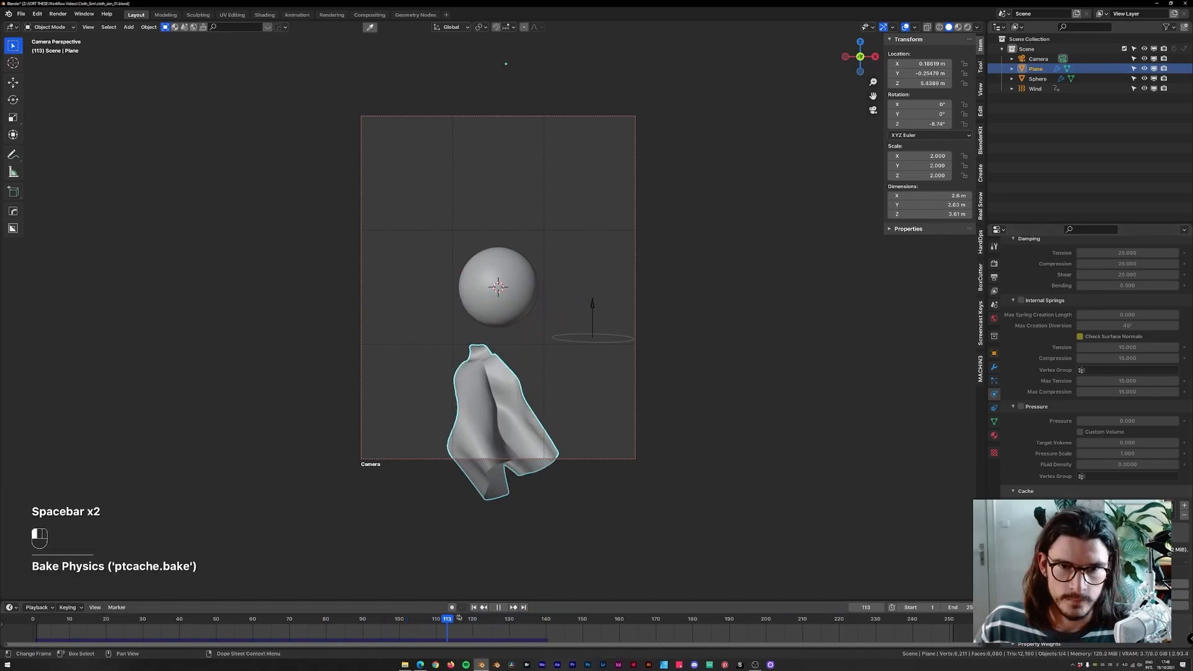
pyautogui.moveTo(447, 625); pyautogui.dragTo(136, 625)
# Save the file and briefly replay the simulation.
pyautogui.hotkey('ctrl', 's')
pyautogui.hotkey('ctrl', 's')
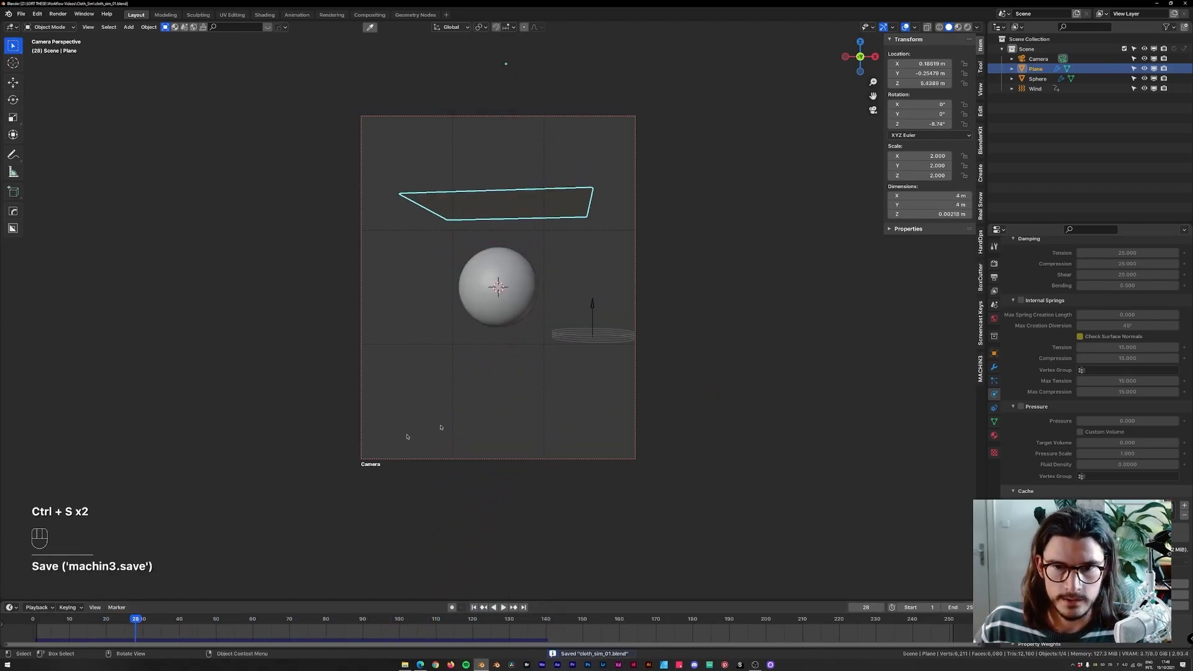
pyautogui.press('space')
pyautogui.press('space')
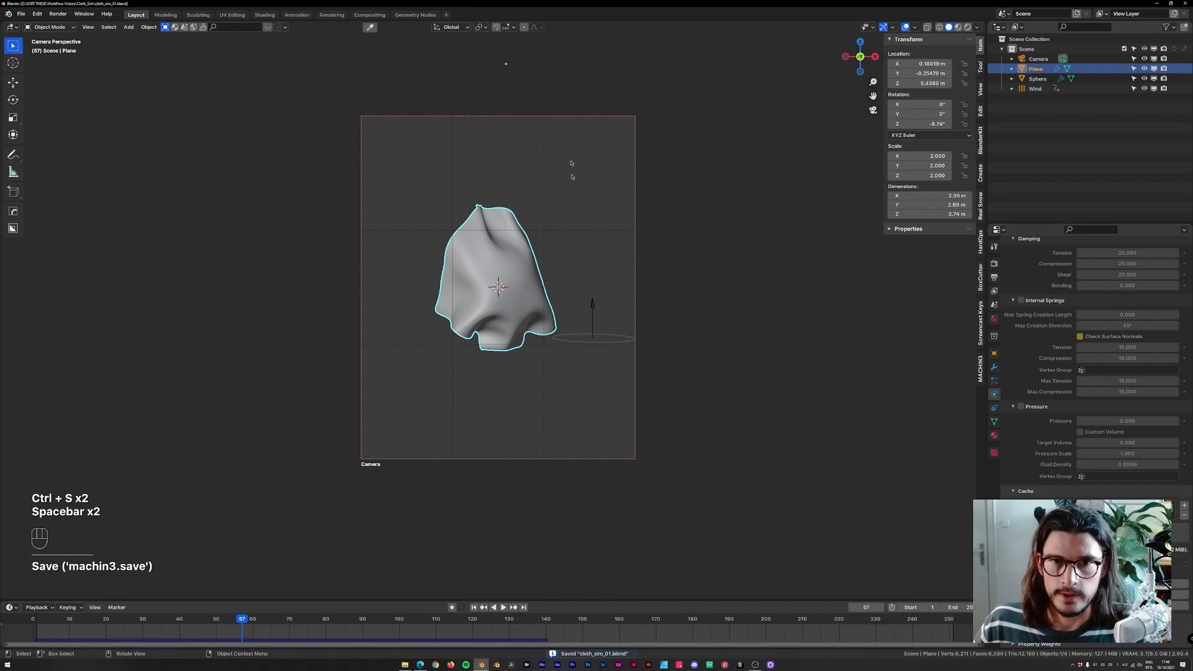
# Move the camera closer to the scene along its local Z axis in two moves.
pyautogui.click(622, 125)
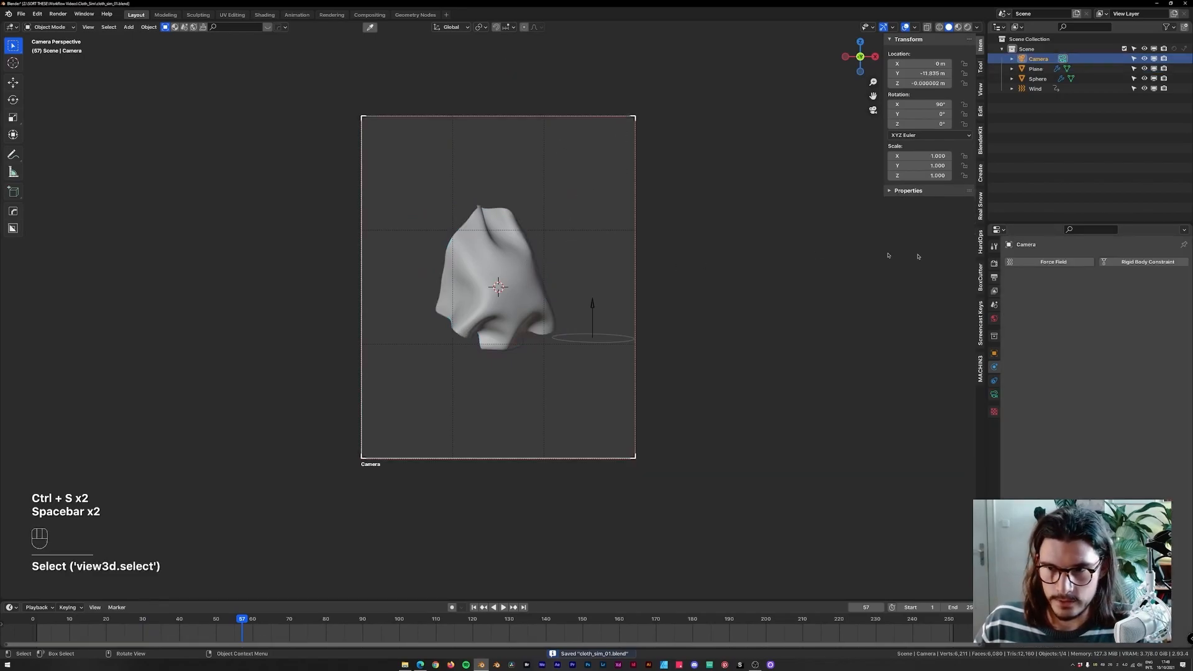
pyautogui.press('g')
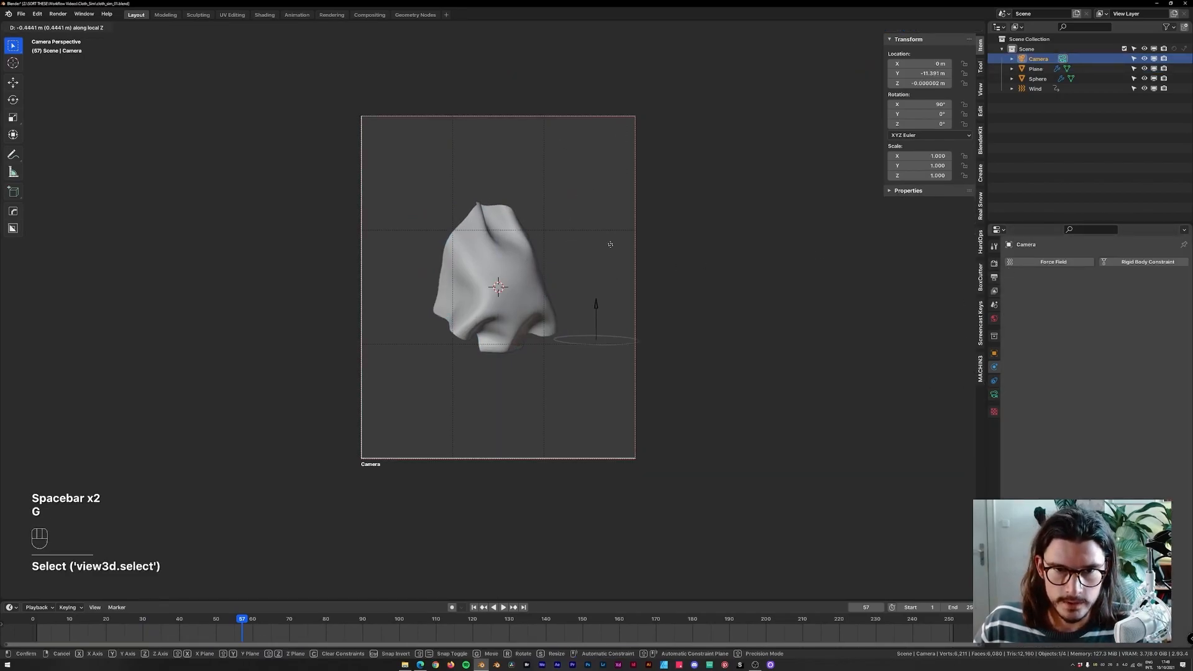
pyautogui.click(324, 577)
pyautogui.moveTo(373, 626)
pyautogui.mouseDown()
pyautogui.moveTo(430, 625)
pyautogui.moveTo(261, 627)
pyautogui.moveTo(355, 626)
pyautogui.mouseUp()
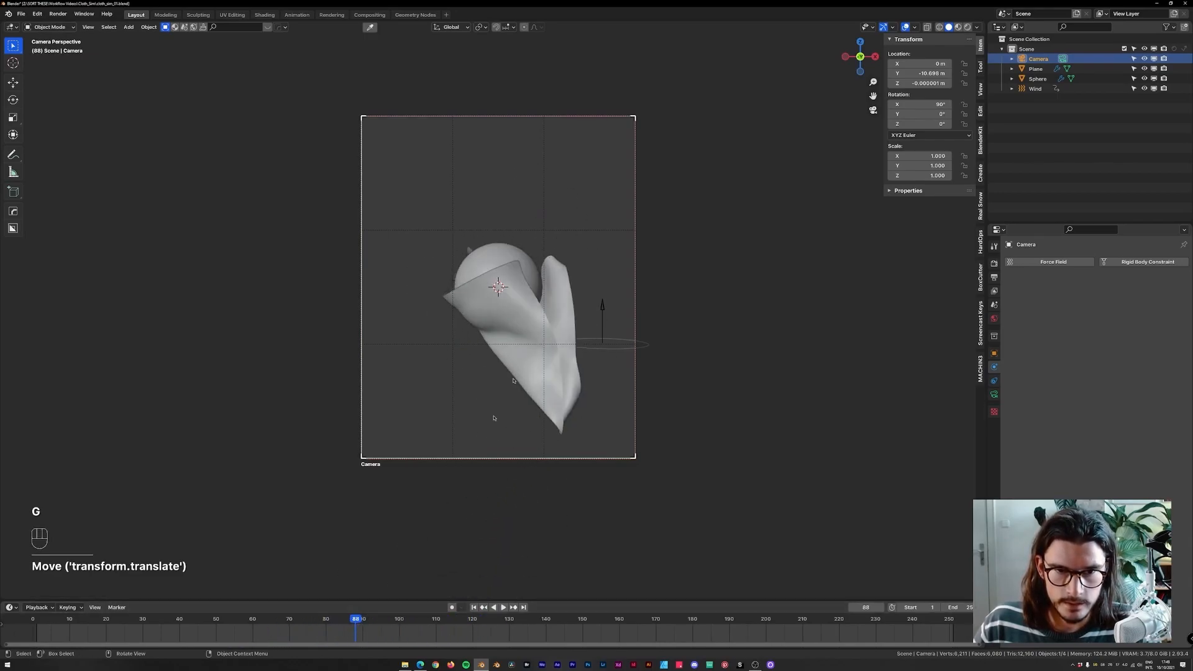
pyautogui.press('g')
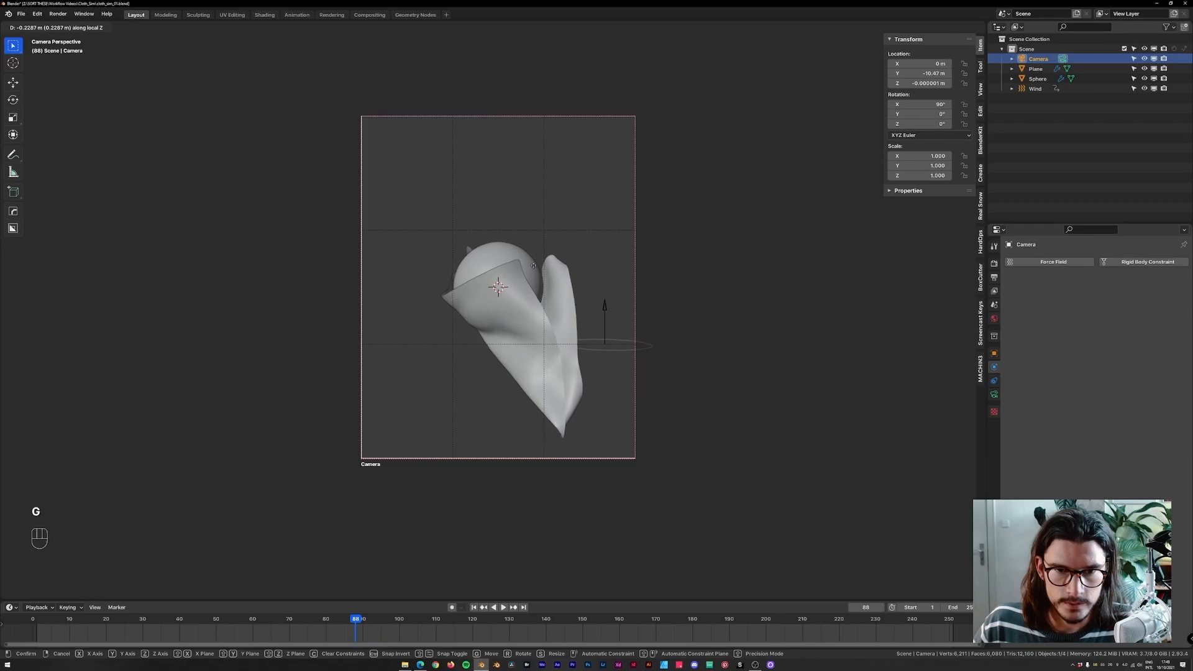
pyautogui.click(538, 265)
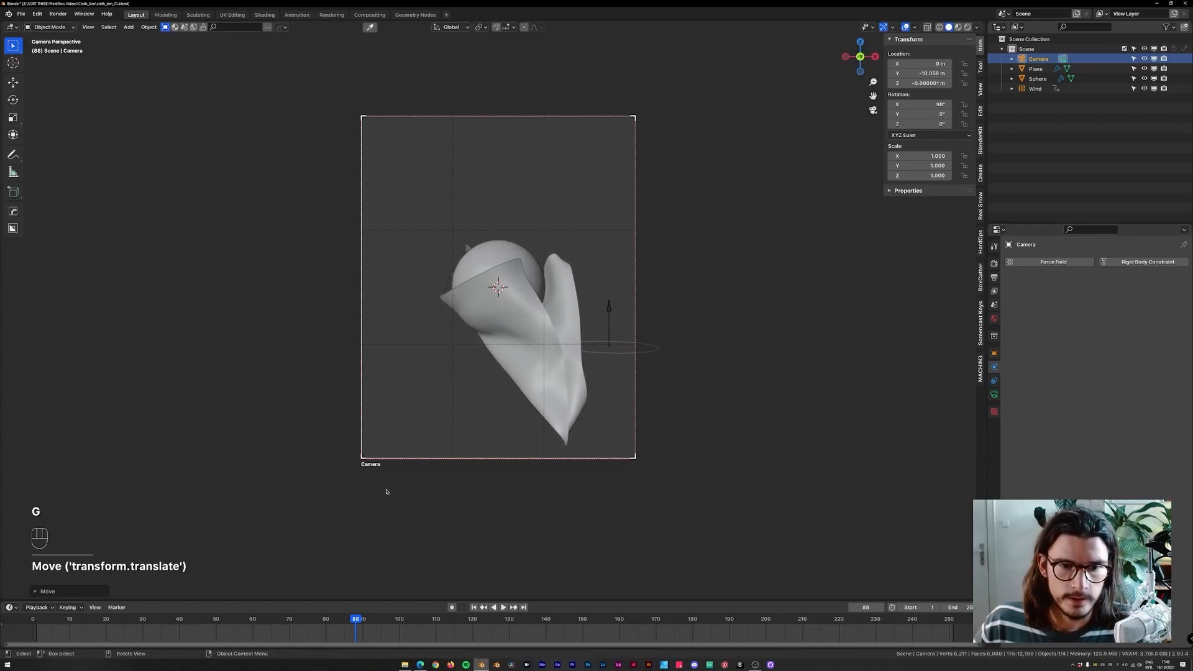
# Rewind the timeline to the start and save the file.
pyautogui.moveTo(356, 625); pyautogui.dragTo(31, 623)
pyautogui.hotkey('ctrl', 's')
pyautogui.click(674, 245)
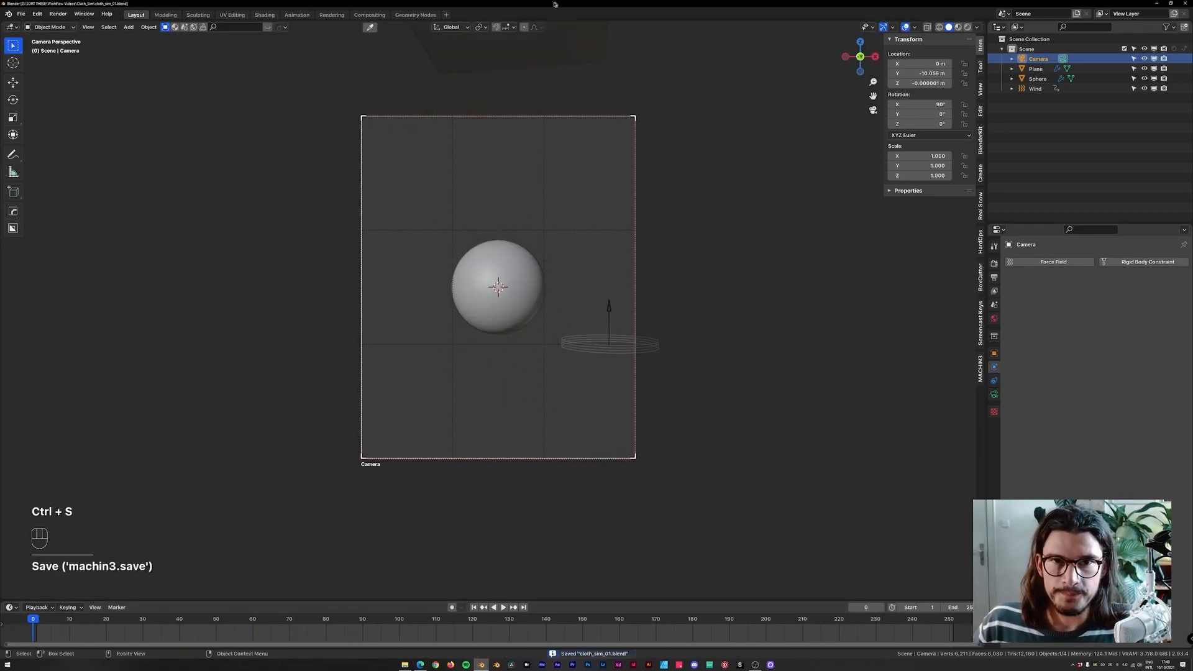
# Select the cloth plane, starting and cancelling a rotation of it.
pyautogui.moveTo(587, 155); pyautogui.dragTo(543, 273, button='middle')
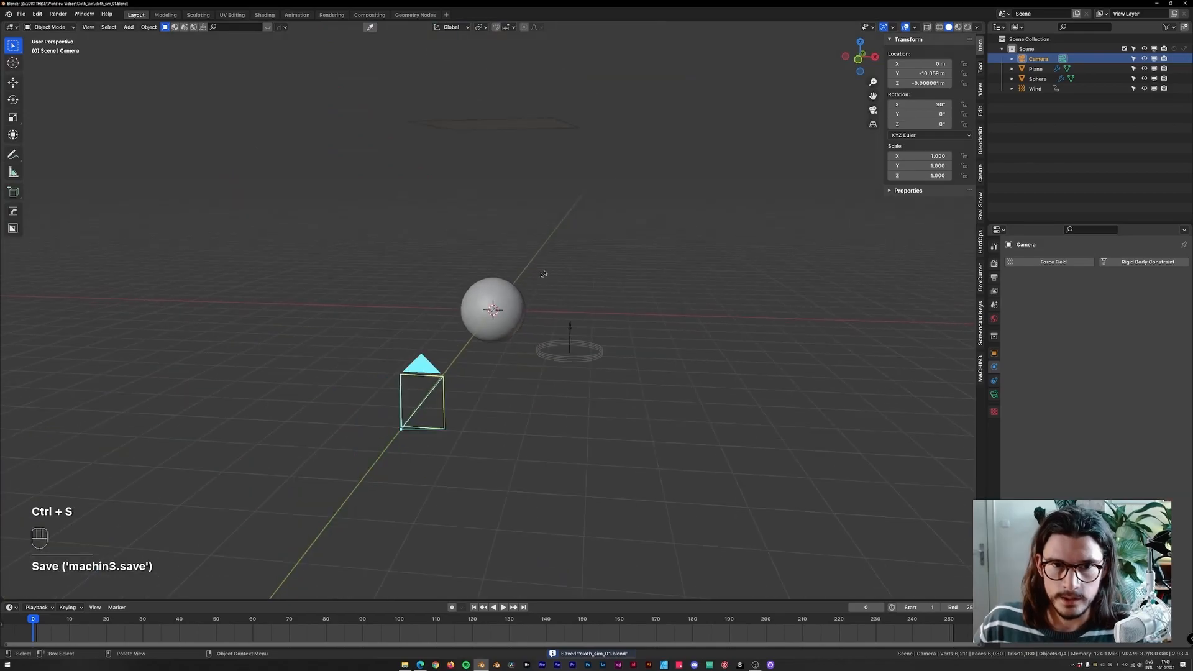
pyautogui.click(508, 138)
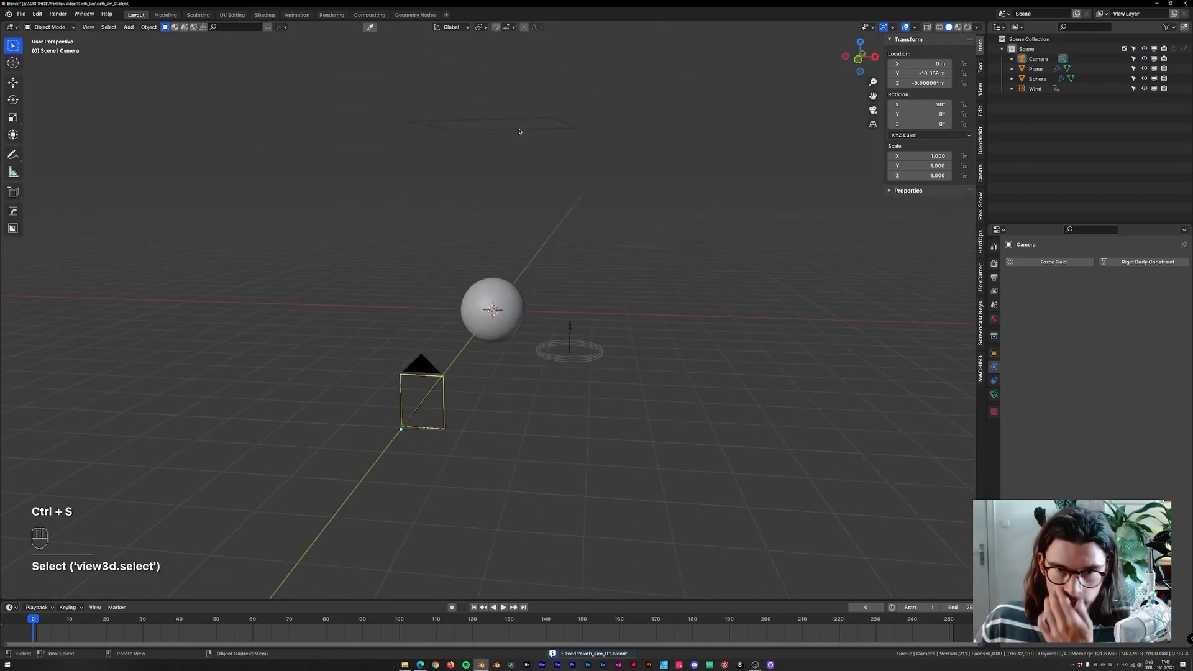
pyautogui.rightClick(520, 132)
pyautogui.moveTo(786, 226); pyautogui.dragTo(663, 258, button='middle')
pyautogui.moveTo(453, 192); pyautogui.dragTo(525, 123, button='middle')
pyautogui.click(525, 127)
pyautogui.press('r')
pyautogui.press('r')
pyautogui.rightClick(542, 142)
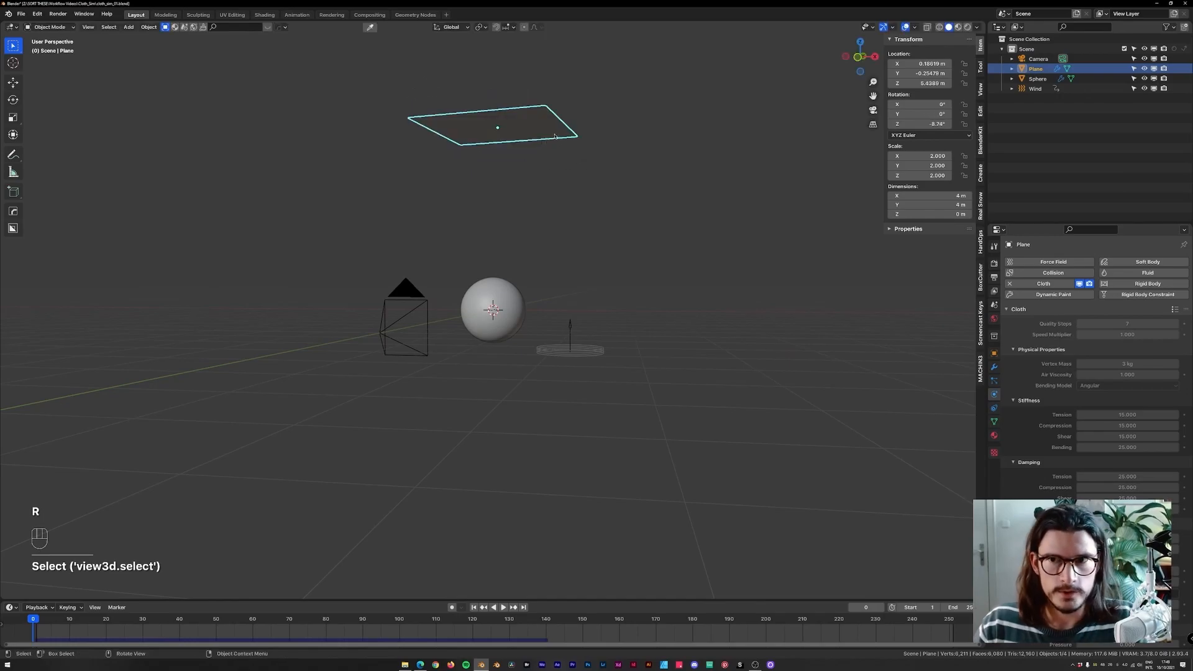
pyautogui.press('KP_1')
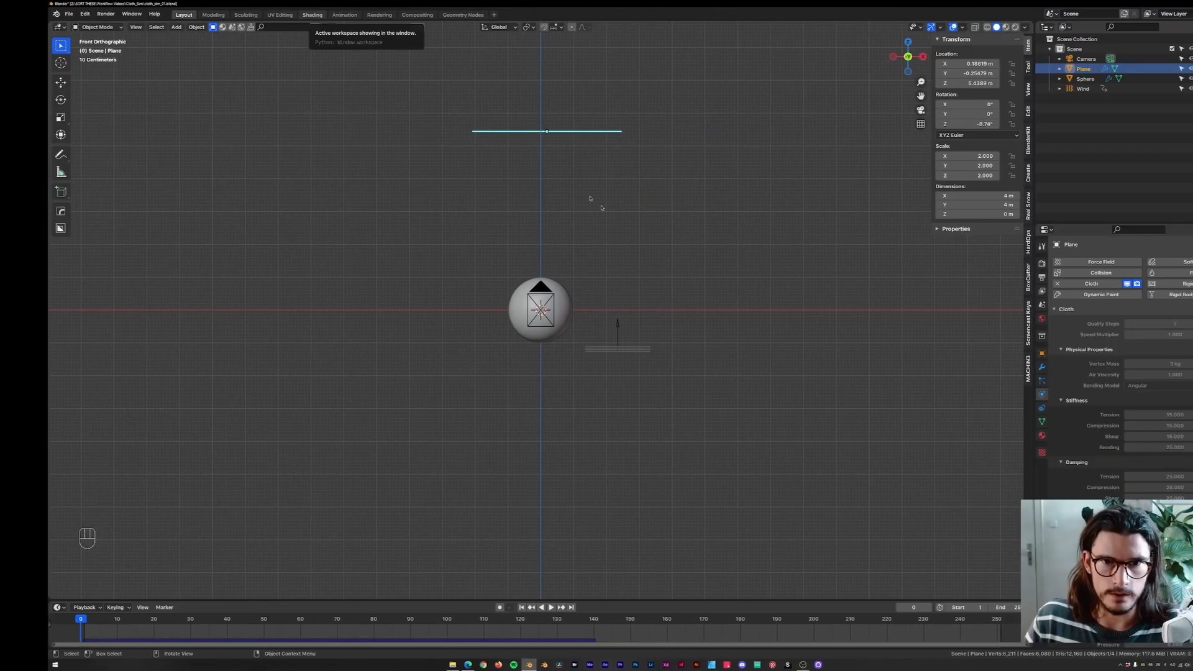
# Switch to the Shading workspace and set the rendered viewport to use scene lights and scene world, viewed through the camera.
pyautogui.click(867, 15)
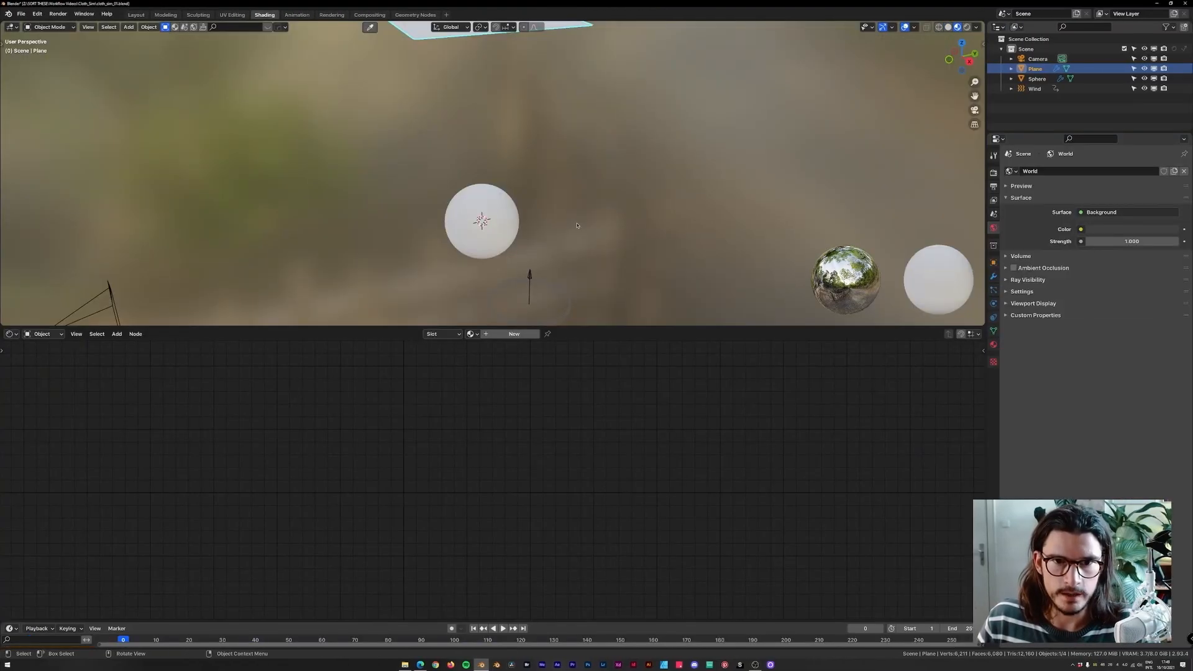
pyautogui.click(977, 27)
pyautogui.click(919, 85)
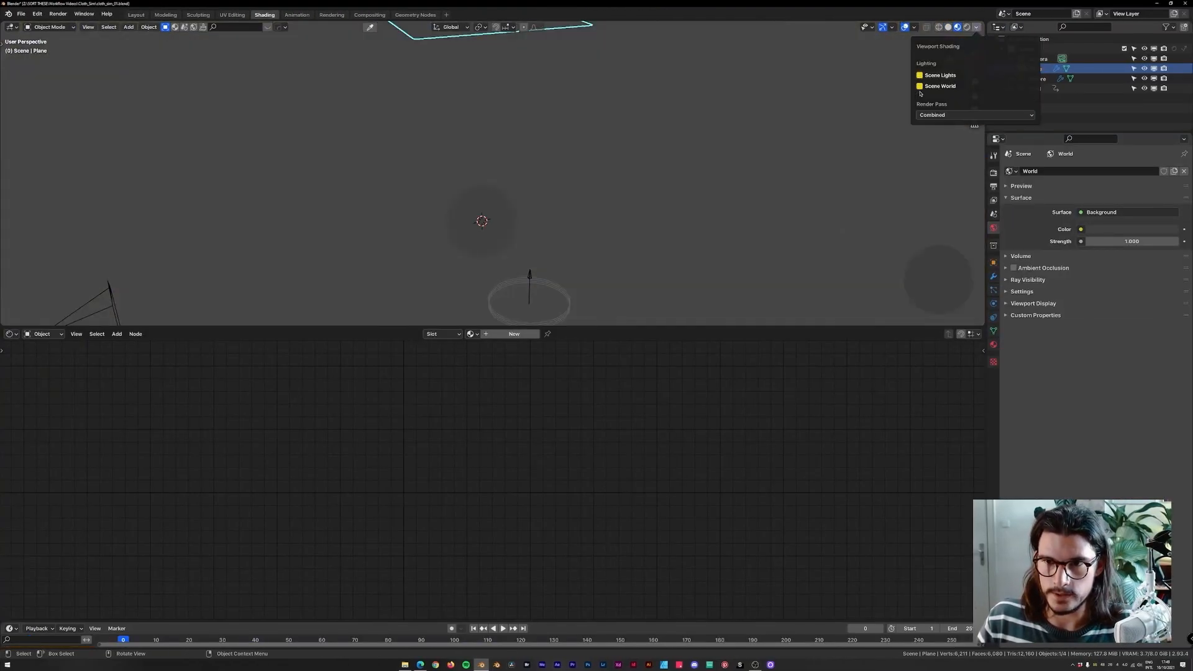
pyautogui.press('KP_0')
pyautogui.scroll(-5, 614, 170)
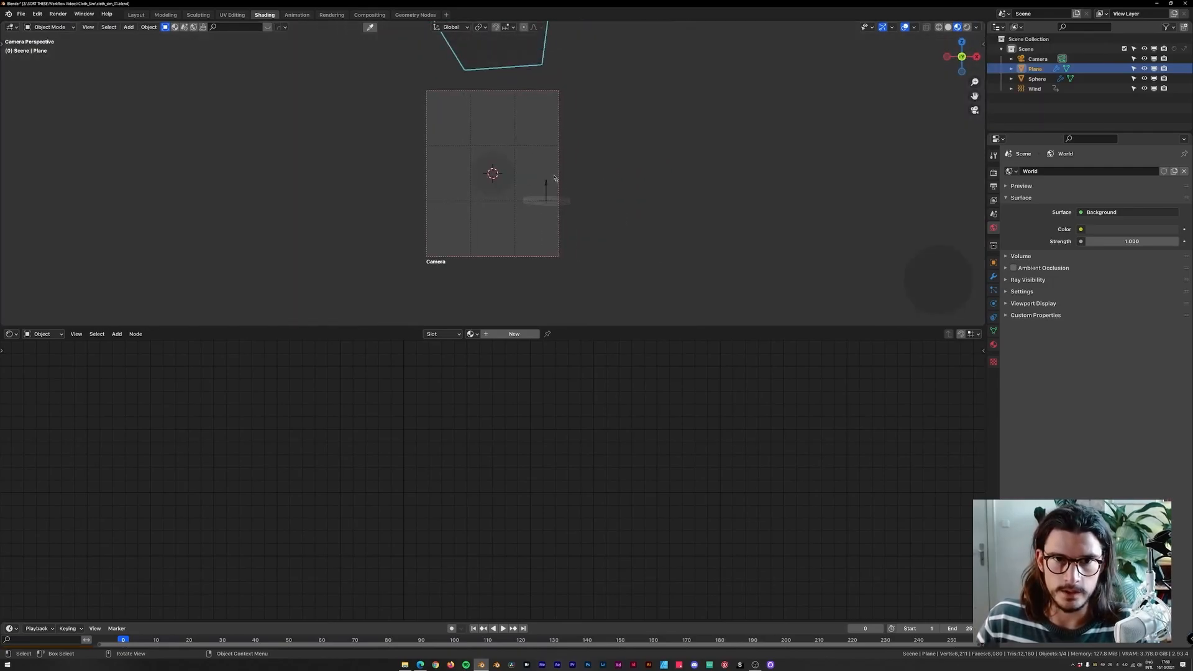
# Play and scrub the simulation to review the cloth motion.
pyautogui.press('space')
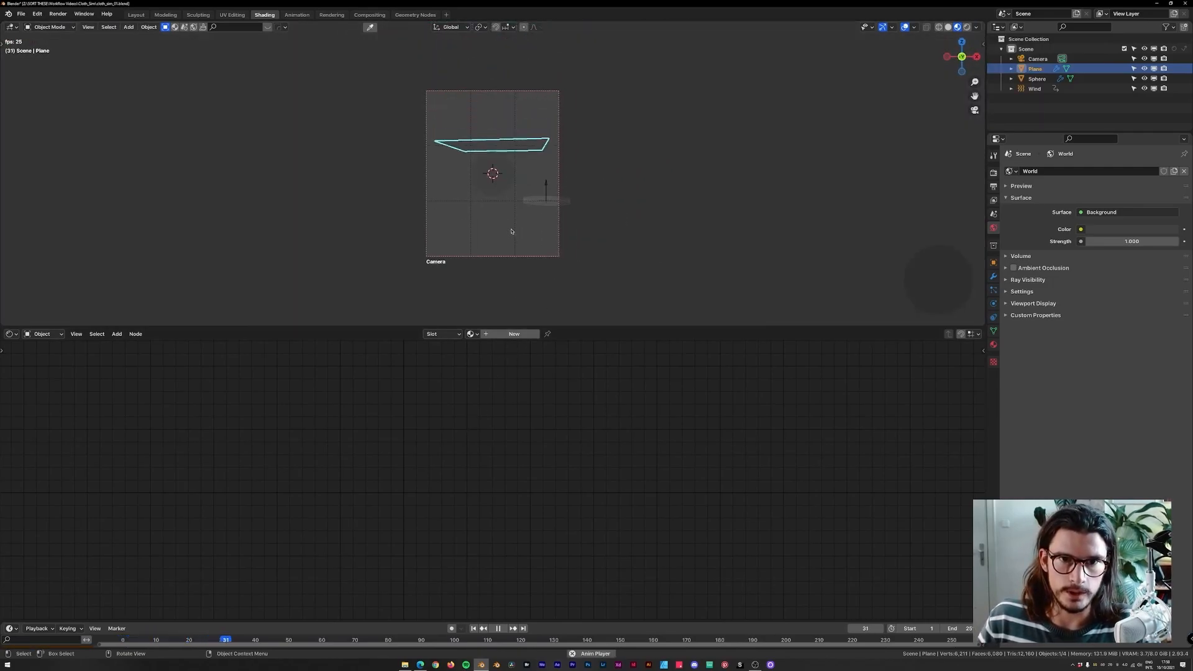
pyautogui.click(535, 220)
pyautogui.scroll(2, 497, 243)
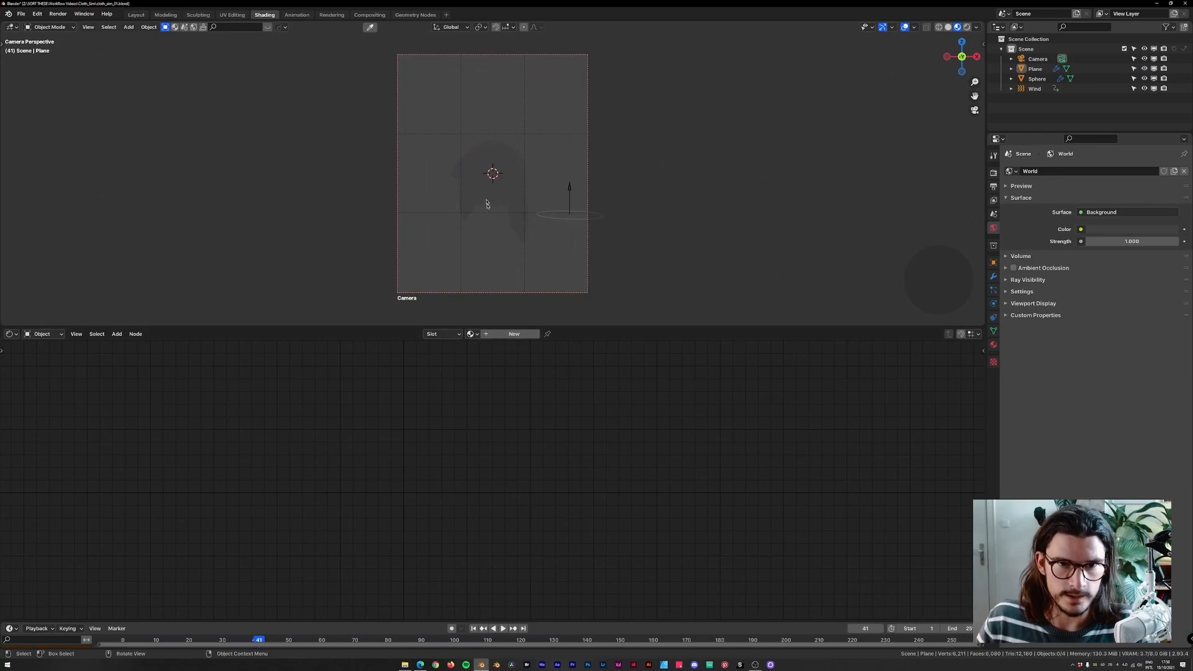
pyautogui.moveTo(267, 620); pyautogui.dragTo(183, 617)
# Select the sphere and set its material's base colour to a pale mint.
pyautogui.click(491, 180)
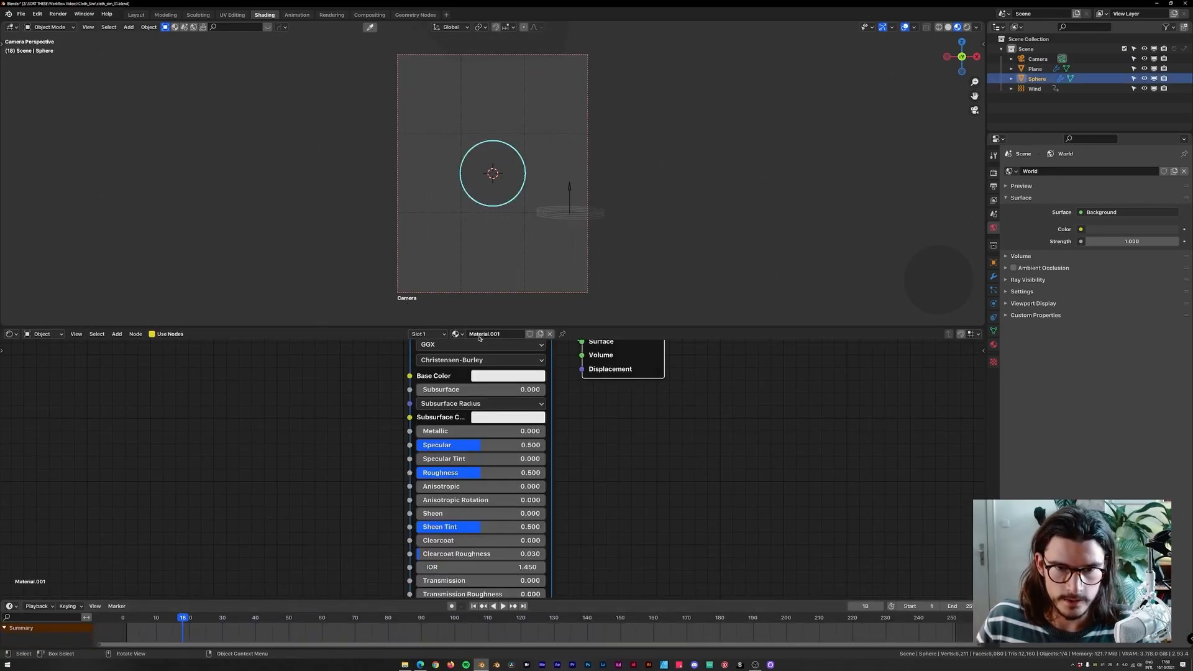
pyautogui.scroll(-2, 497, 428)
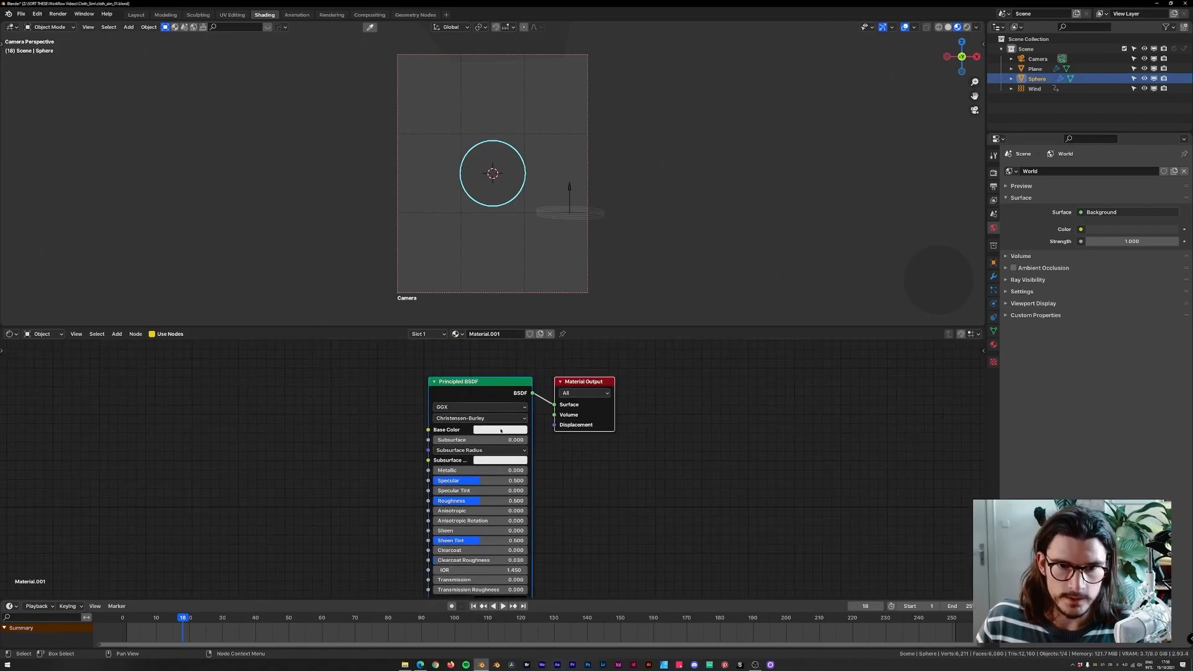
pyautogui.click(500, 429)
pyautogui.moveTo(501, 363); pyautogui.dragTo(515, 362)
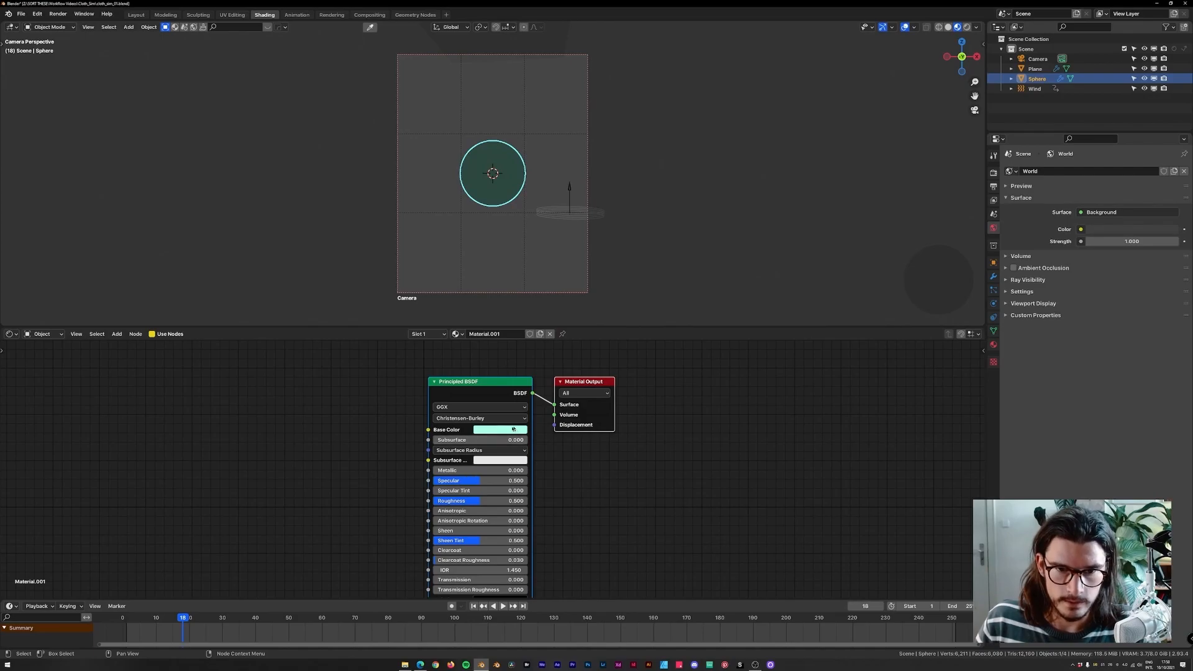
# Select the cloth plane, assign the existing Material, and set its base colour to dark green.
pyautogui.moveTo(184, 618); pyautogui.dragTo(258, 618)
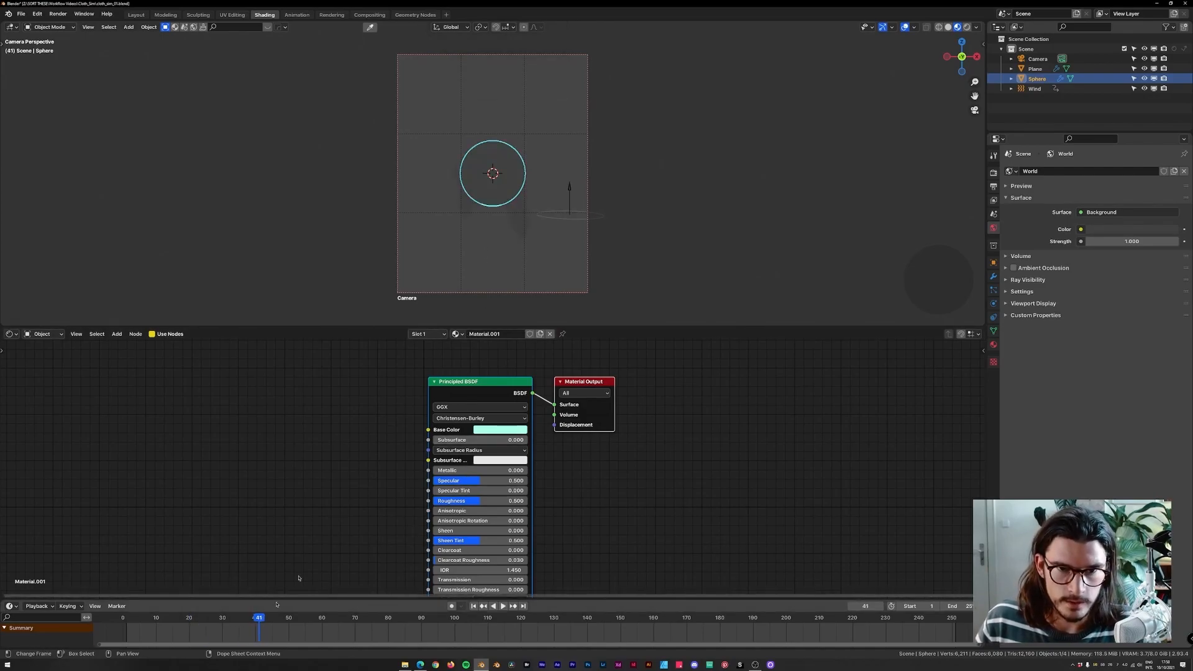
pyautogui.click(525, 225)
pyautogui.click(471, 333)
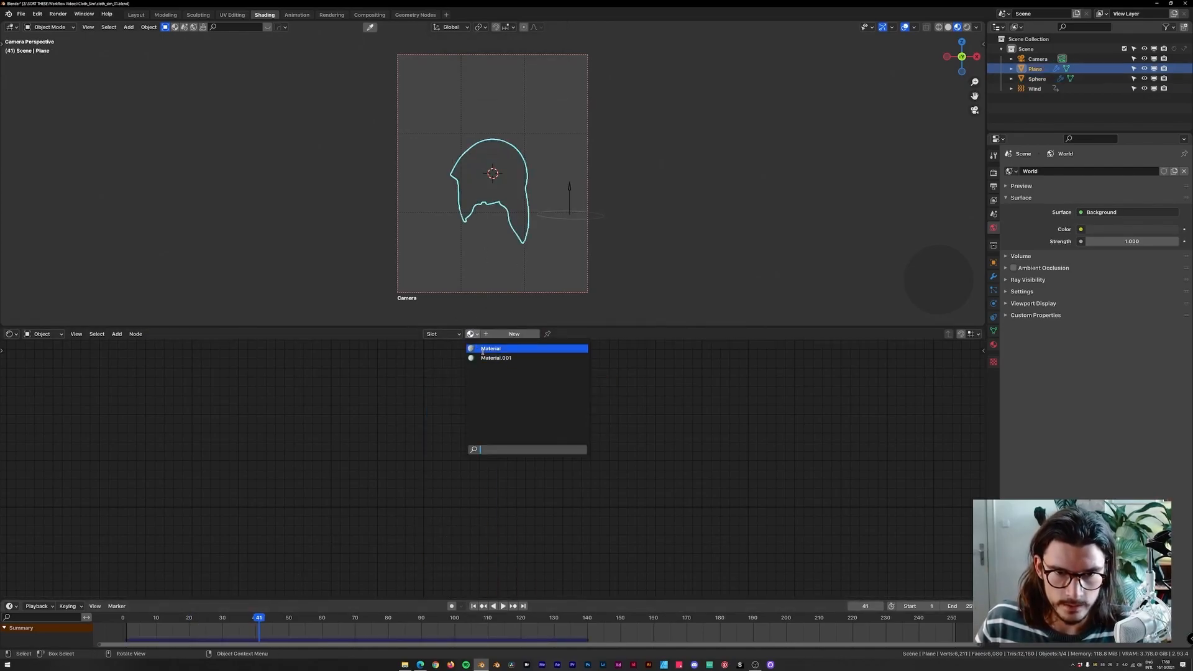
pyautogui.click(490, 346)
pyautogui.click(500, 430)
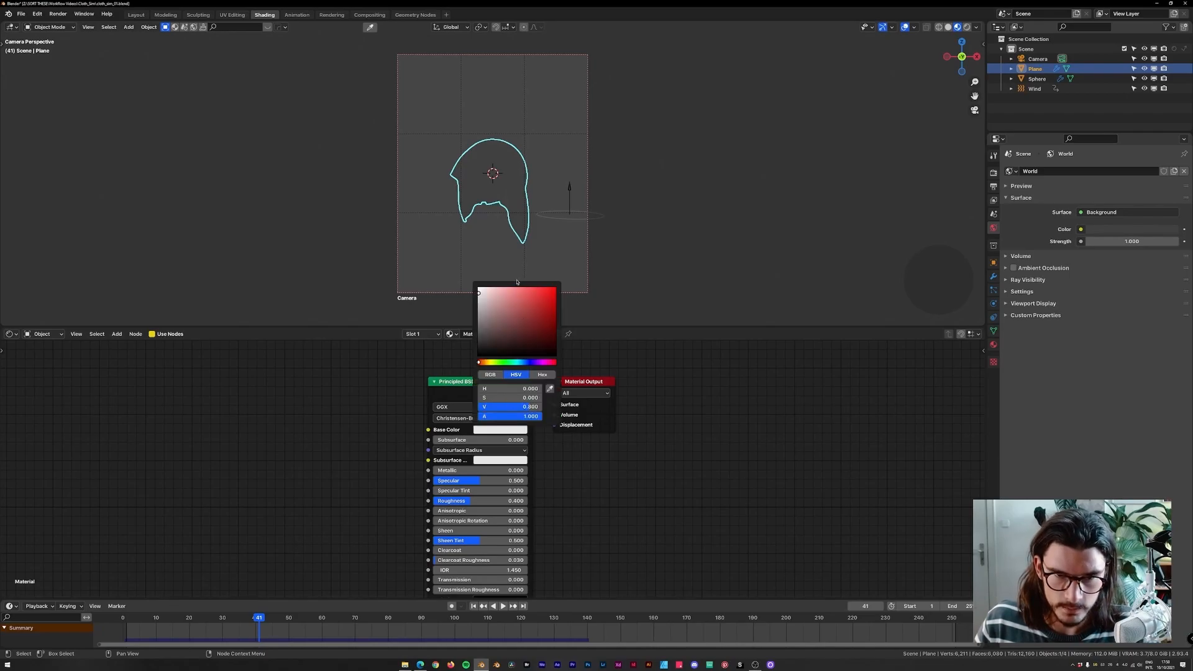
pyautogui.moveTo(503, 362); pyautogui.dragTo(506, 362)
pyautogui.moveTo(524, 316); pyautogui.dragTo(522, 330)
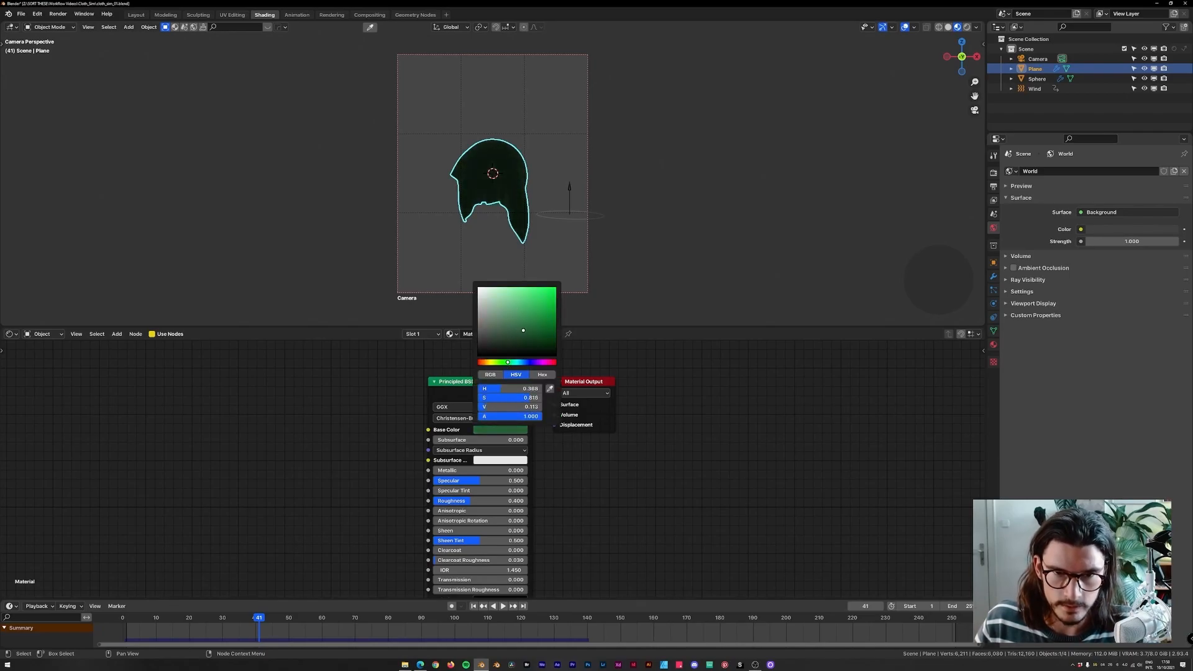
# Play and scrub the simulation to check the coloured cloth.
pyautogui.press('space')
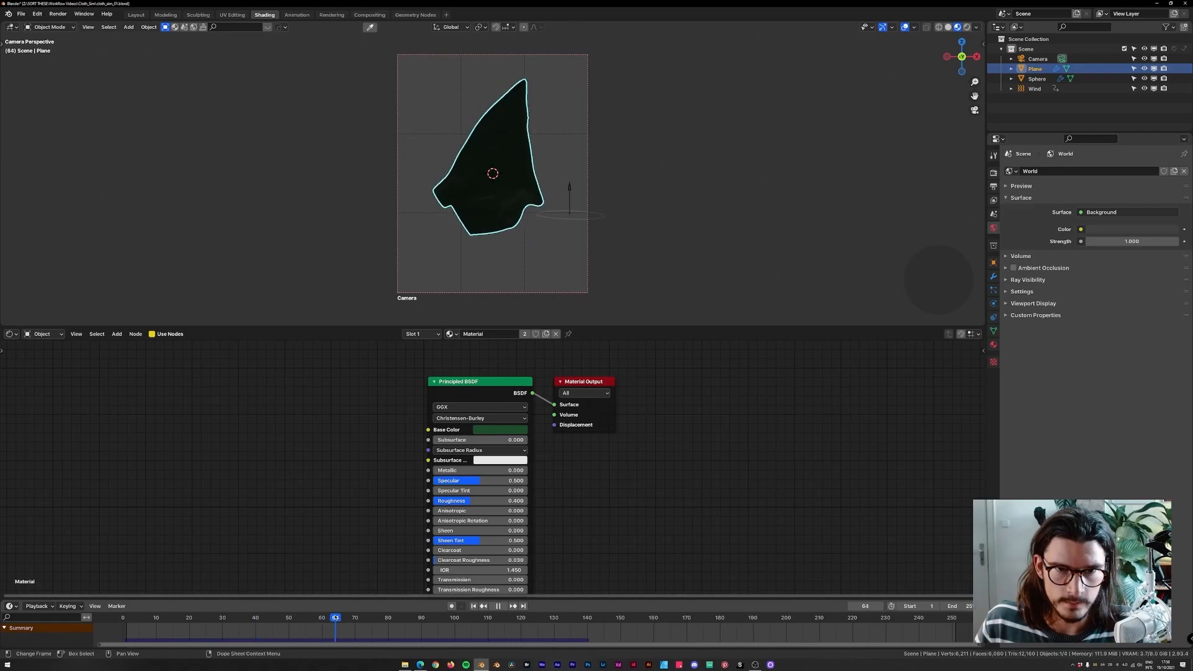
pyautogui.moveTo(297, 621)
pyautogui.mouseDown()
pyautogui.moveTo(328, 622)
pyautogui.moveTo(276, 623)
pyautogui.moveTo(415, 624)
pyautogui.moveTo(288, 623)
pyautogui.mouseUp()
pyautogui.press('space')
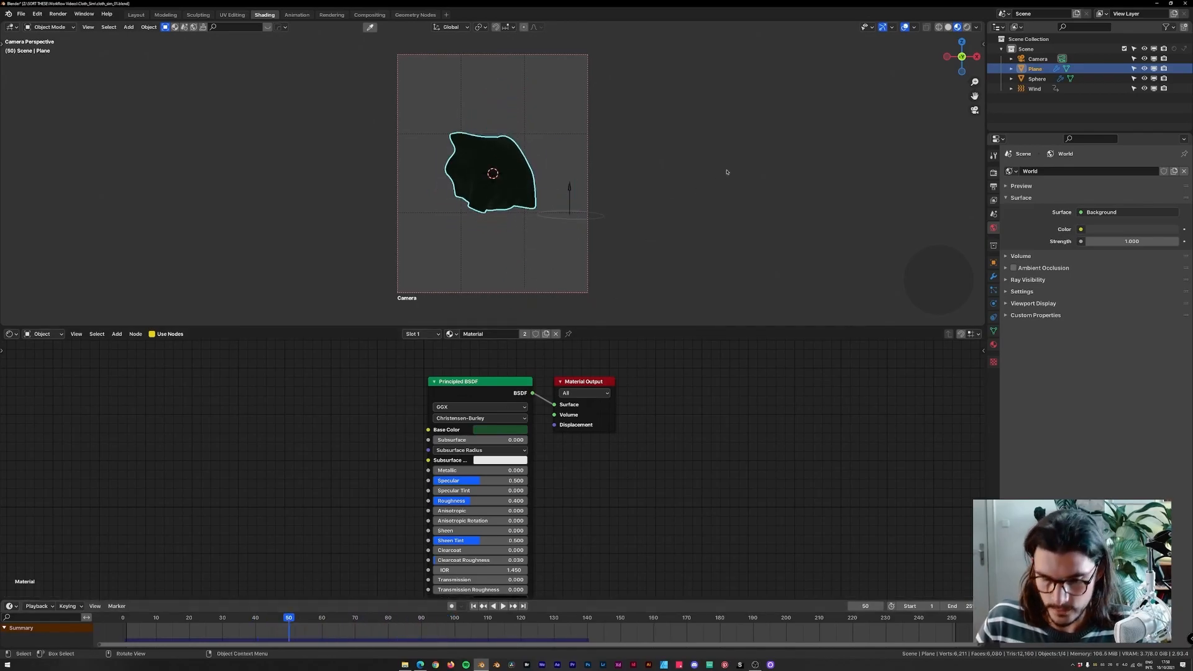
# Add an area light at the scene centre from the top view.
pyautogui.press('KP_7')
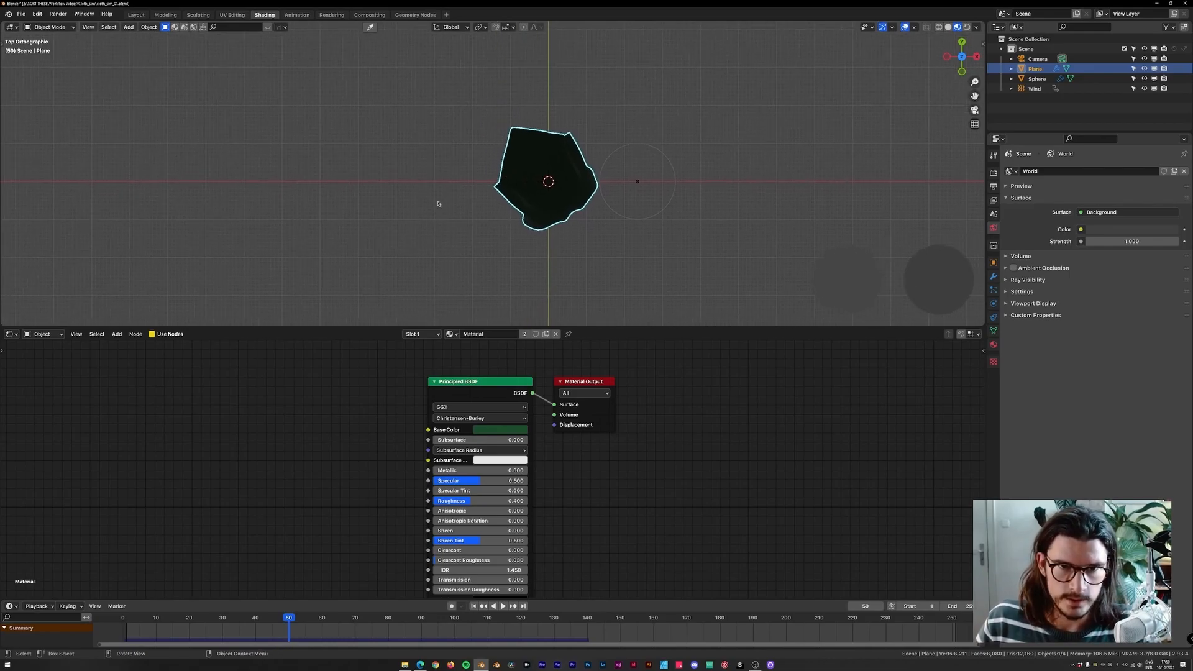
pyautogui.hotkey('shift', 'a')
pyautogui.moveTo(410, 153)
pyautogui.click(494, 184)
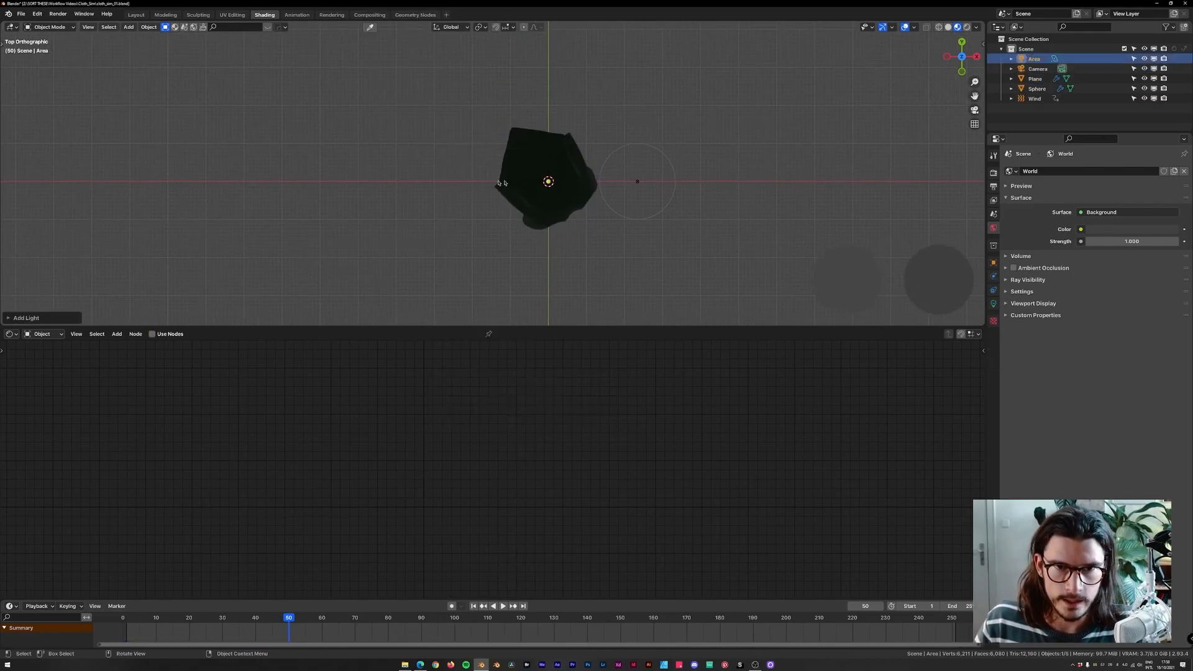
# Move the area light straight up along Z above the cloth.
pyautogui.press('g')
pyautogui.press('KP_1')
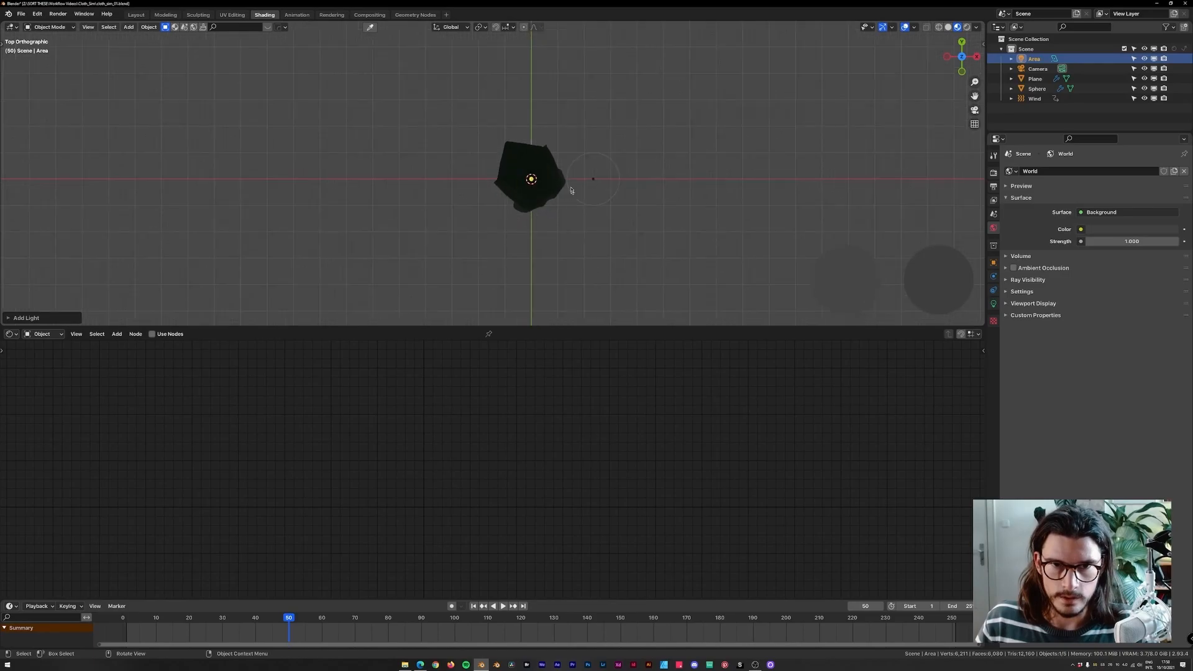
pyautogui.press('z')
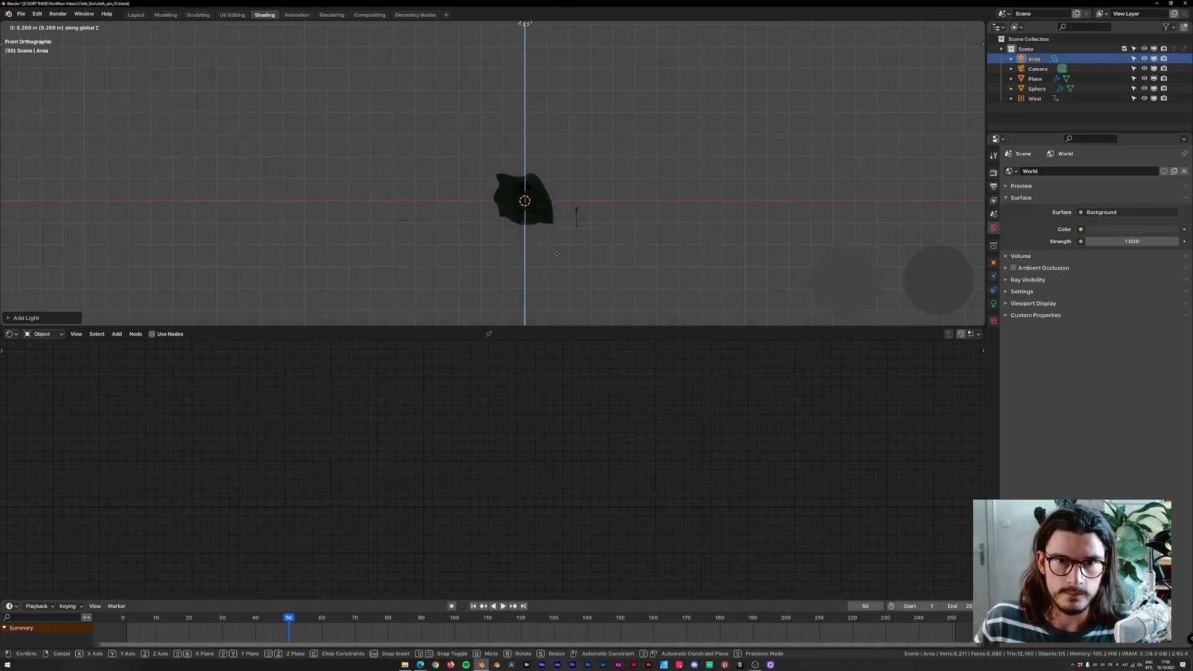
pyautogui.click(555, 42)
pyautogui.keyDown('shift'); pyautogui.moveTo(576, 46); pyautogui.dragTo(562, 105, button='middle'); pyautogui.keyUp('shift')
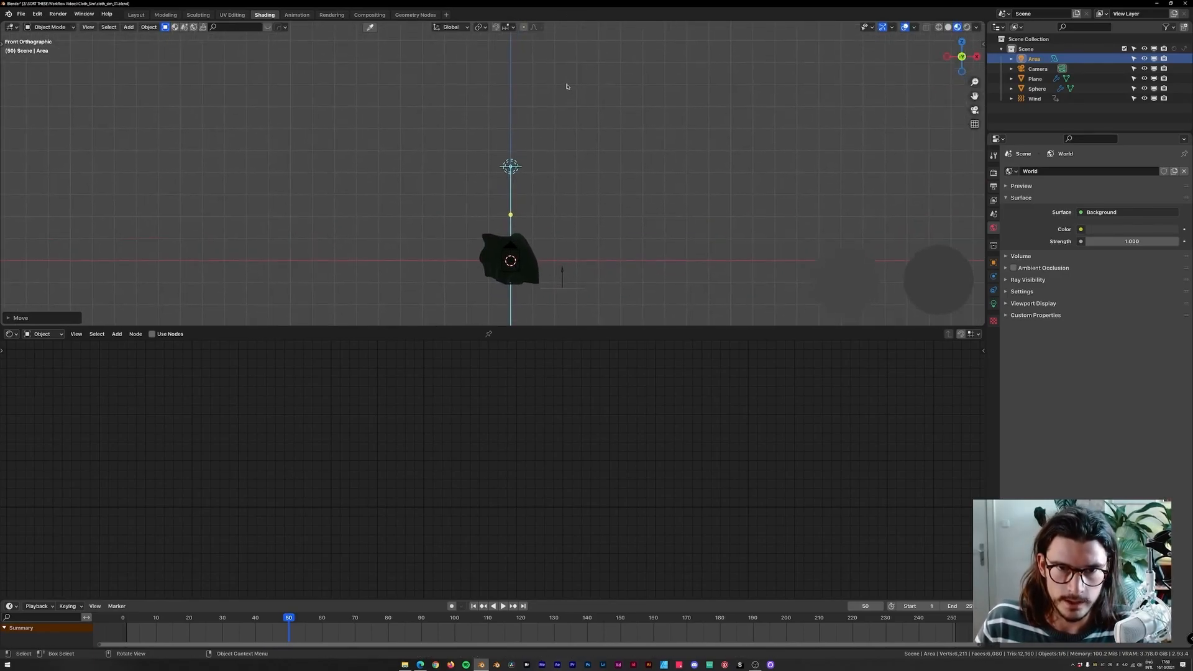
# Set the pivot to the 3D cursor and rotate the area light around the scene to one side.
pyautogui.press('r')
pyautogui.press('Escape')
pyautogui.press('.')
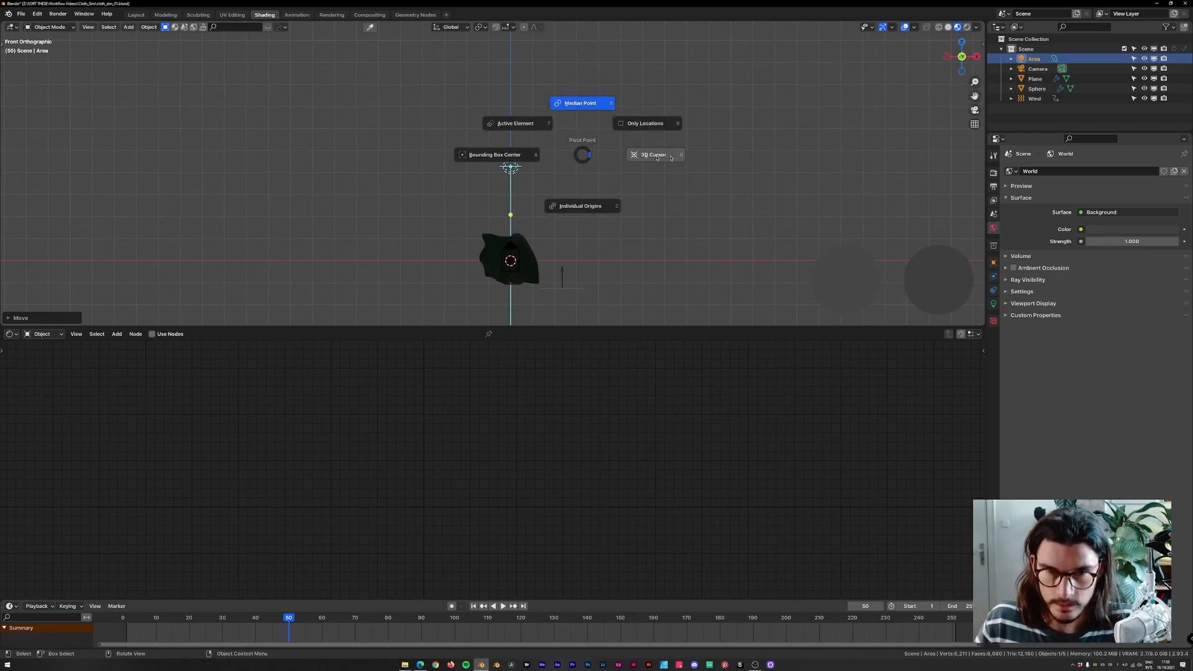
pyautogui.click(636, 158)
pyautogui.press('r')
pyautogui.click(431, 160)
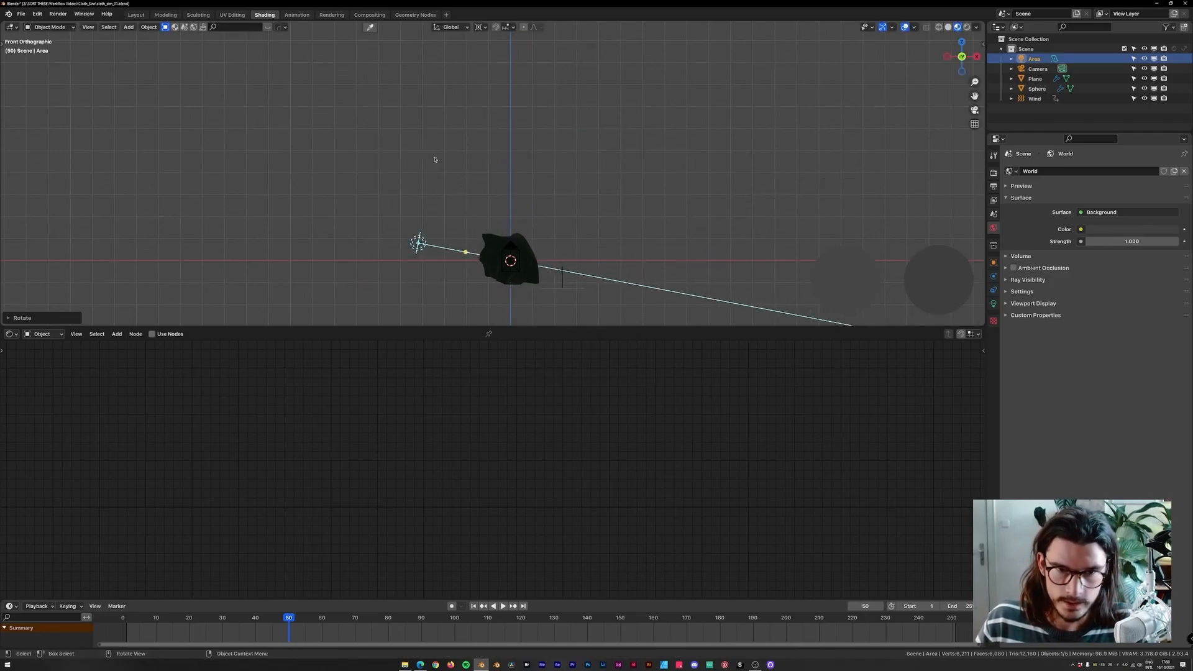
# Make the area light a rectangle about 4.23 m by 0.746 m and set its power to 500 W.
pyautogui.click(1009, 304)
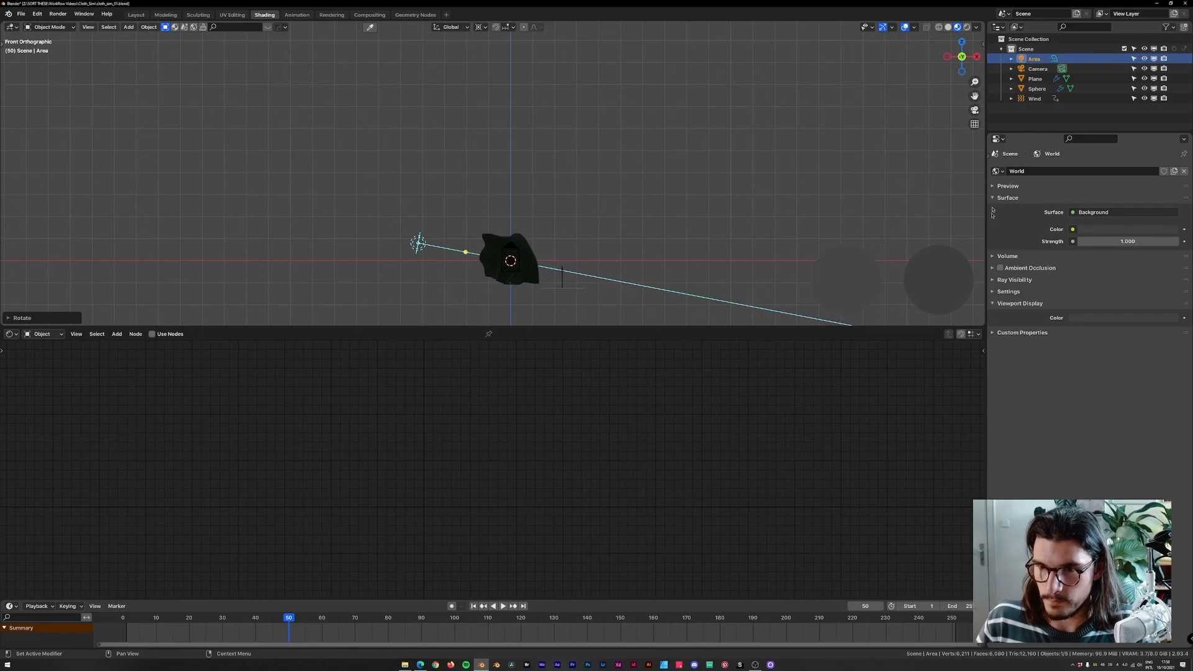
pyautogui.click(994, 303)
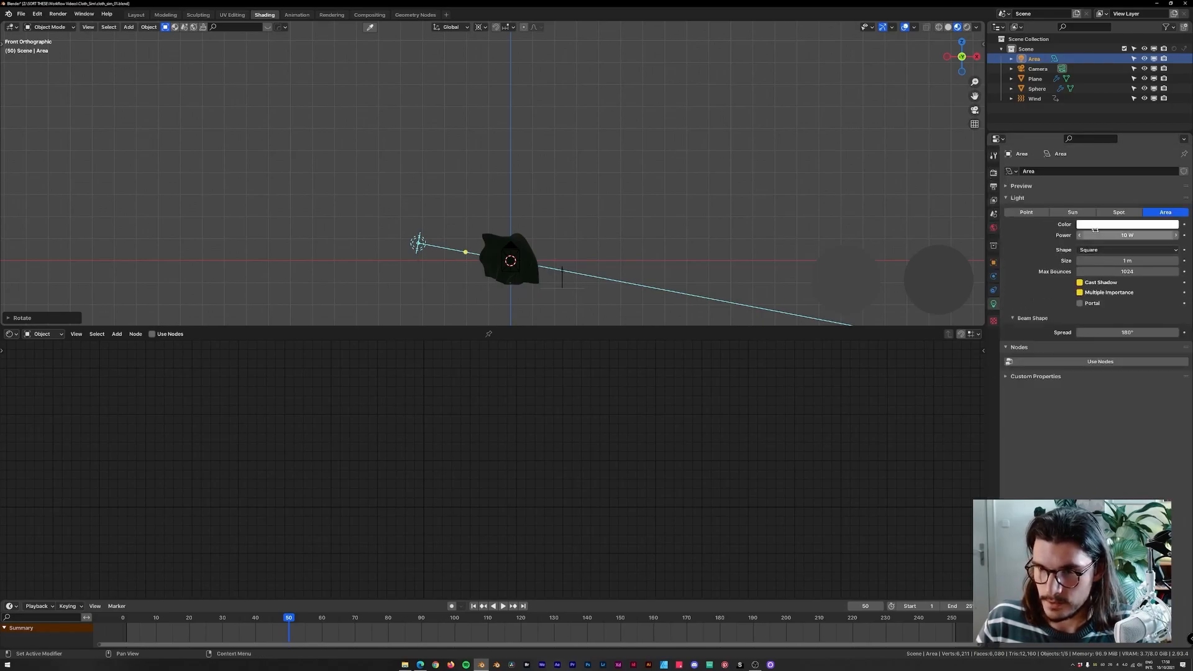
pyautogui.click(1092, 250)
pyautogui.click(1091, 272)
pyautogui.moveTo(428, 248); pyautogui.dragTo(495, 274, button='middle')
pyautogui.scroll(3, 528, 273)
pyautogui.moveTo(504, 278); pyautogui.dragTo(497, 200)
pyautogui.scroll(-4, 498, 211)
pyautogui.moveTo(538, 247); pyautogui.dragTo(566, 270, button='middle')
pyautogui.click(1126, 235)
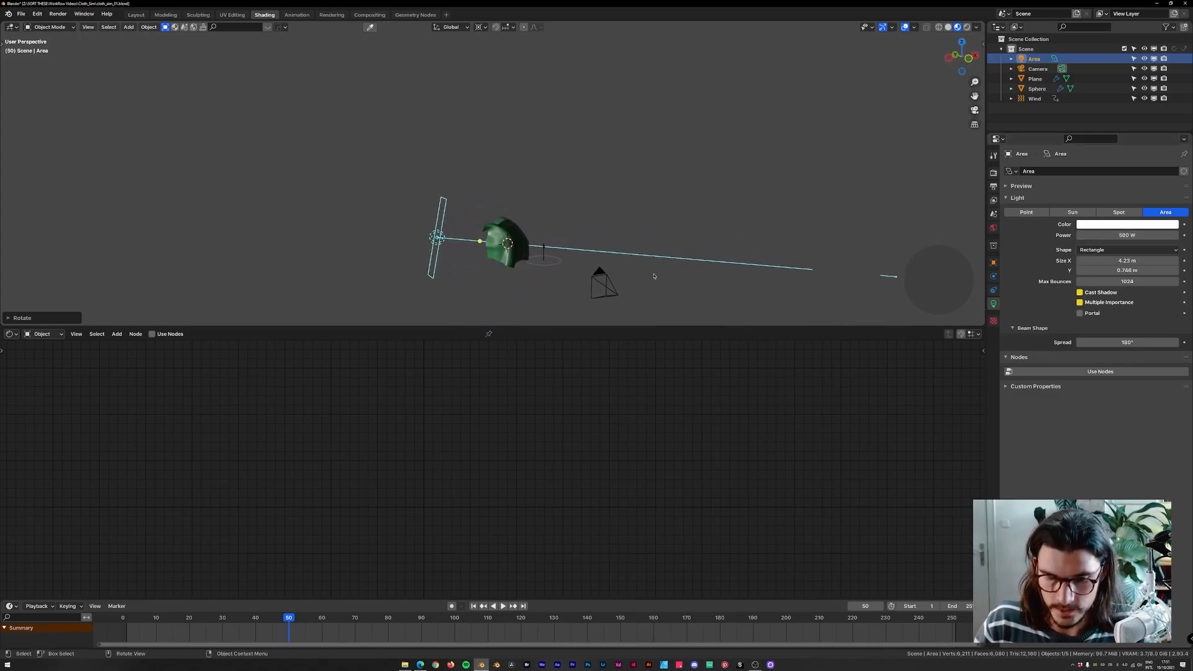
# Duplicate the area light and rotate the copy about 199° around the scene to the opposite side.
pyautogui.press('KP_1')
pyautogui.press('KP_7')
pyautogui.hotkey('shift', 'd')
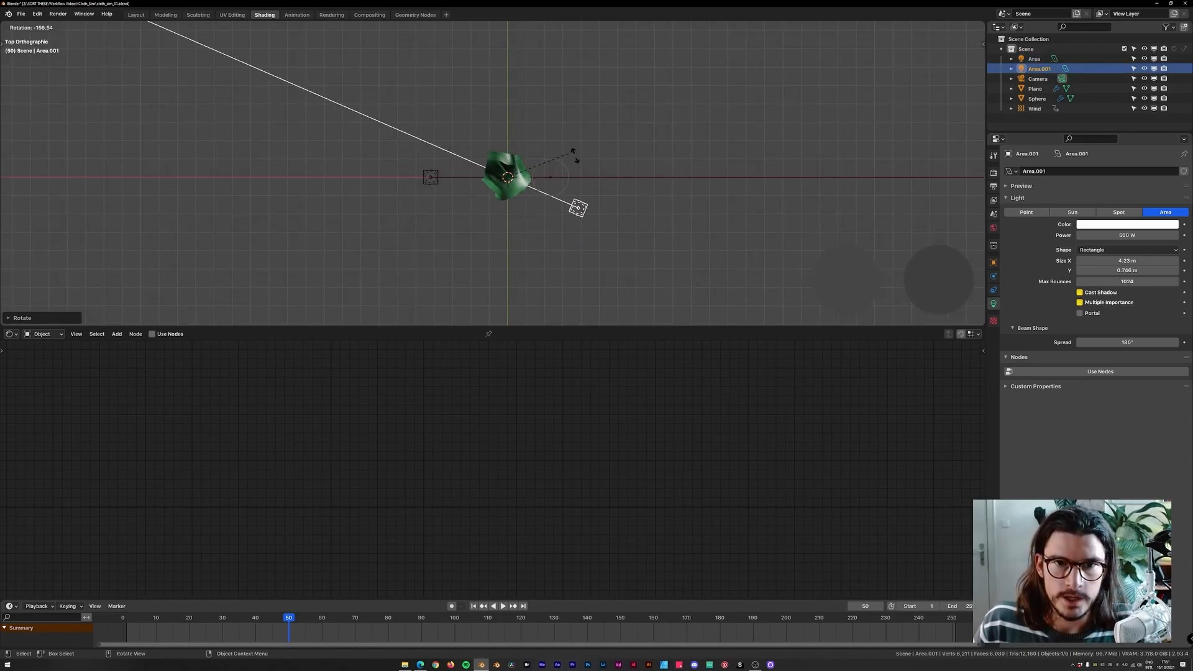
pyautogui.click(574, 152)
pyautogui.press('KP_0')
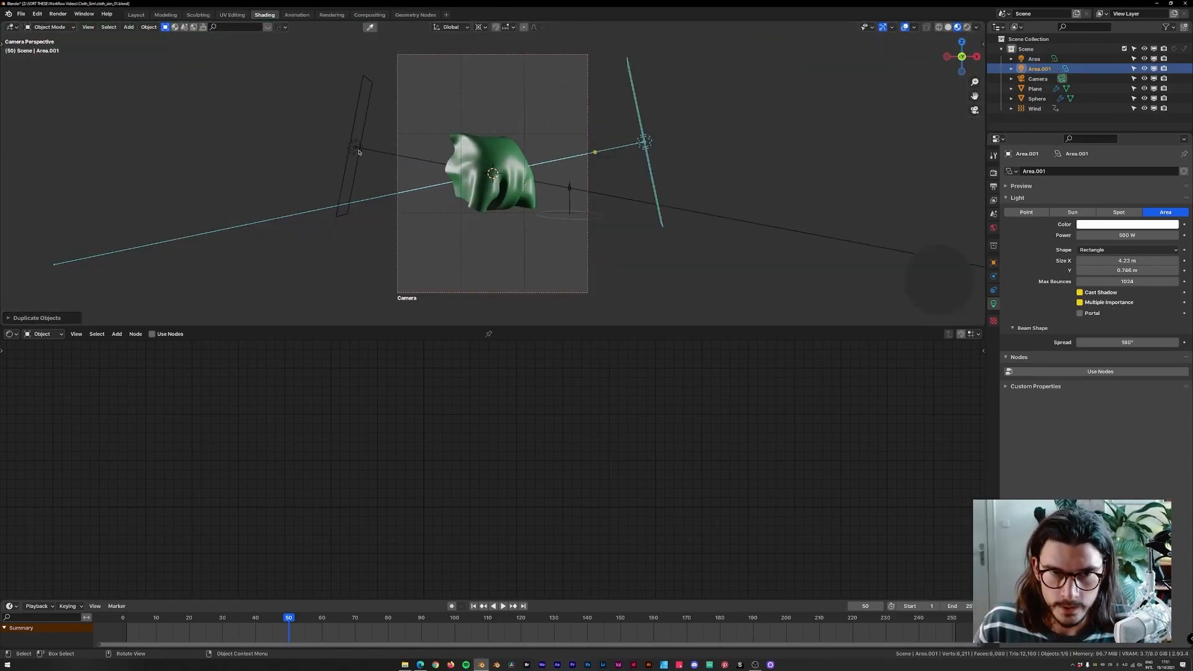
# Give the first area light a light cyan colour.
pyautogui.click(1034, 58)
pyautogui.click(1117, 225)
pyautogui.click(1132, 162)
pyautogui.moveTo(1126, 94); pyautogui.dragTo(1129, 81)
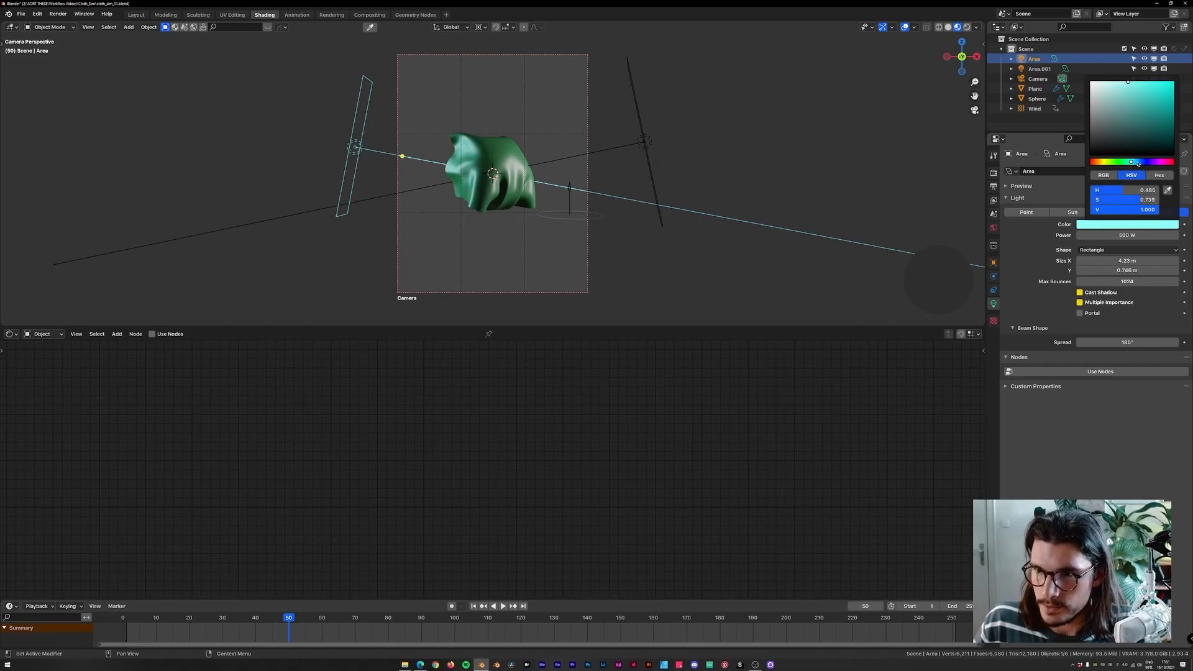
pyautogui.click(1135, 163)
pyautogui.scroll(1, 456, 223)
pyautogui.scroll(-1, 457, 223)
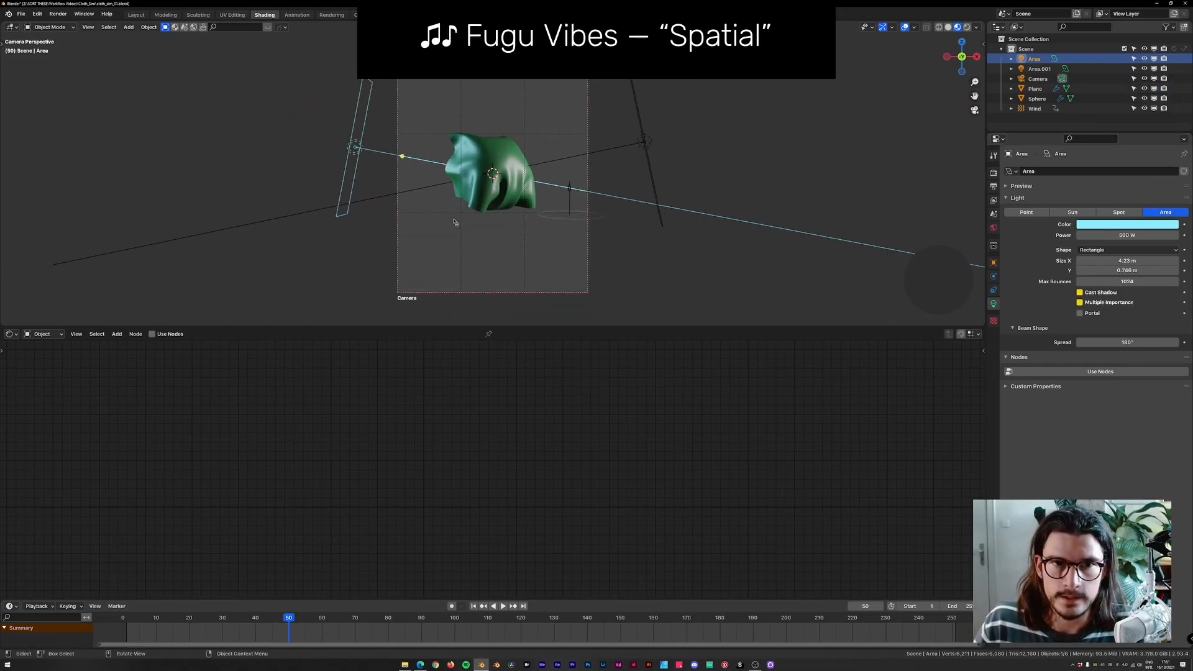
# Set the duplicated area light's power to 750 W.
pyautogui.click(1039, 68)
pyautogui.click(1127, 232)
pyautogui.write('7')
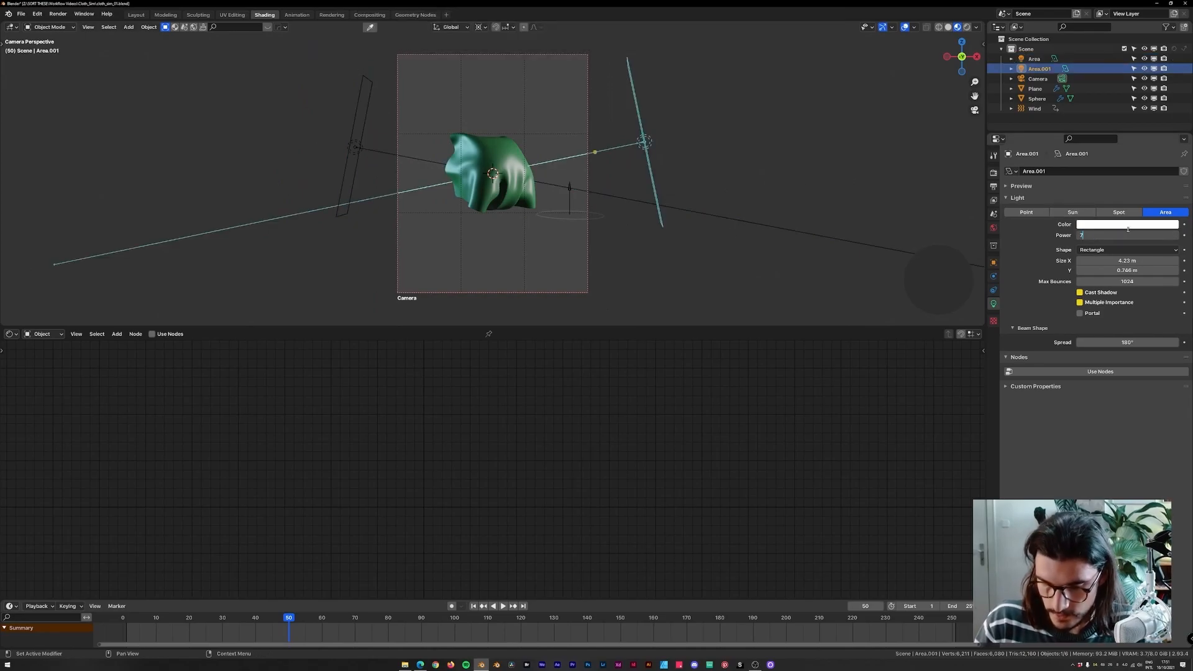
pyautogui.write('50')
pyautogui.press('Return')
# Replay the simulation to review the lighting, then select the cloth plane.
pyautogui.scroll(-2, 485, 186)
pyautogui.press('space')
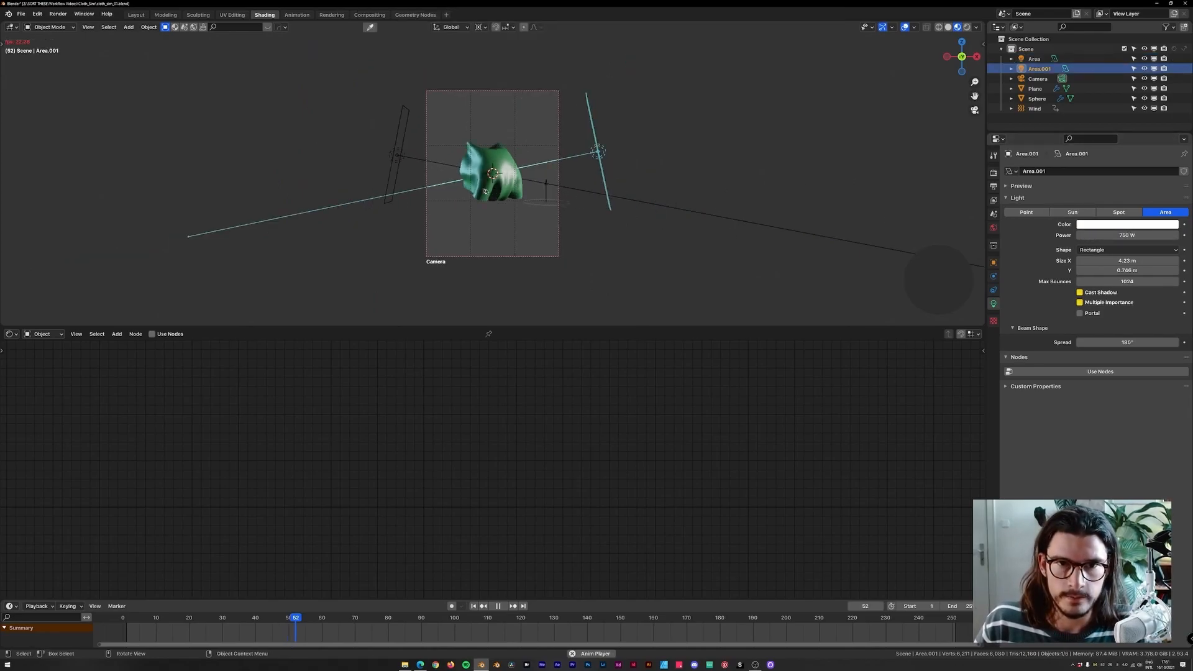
pyautogui.press('space')
pyautogui.click(486, 186)
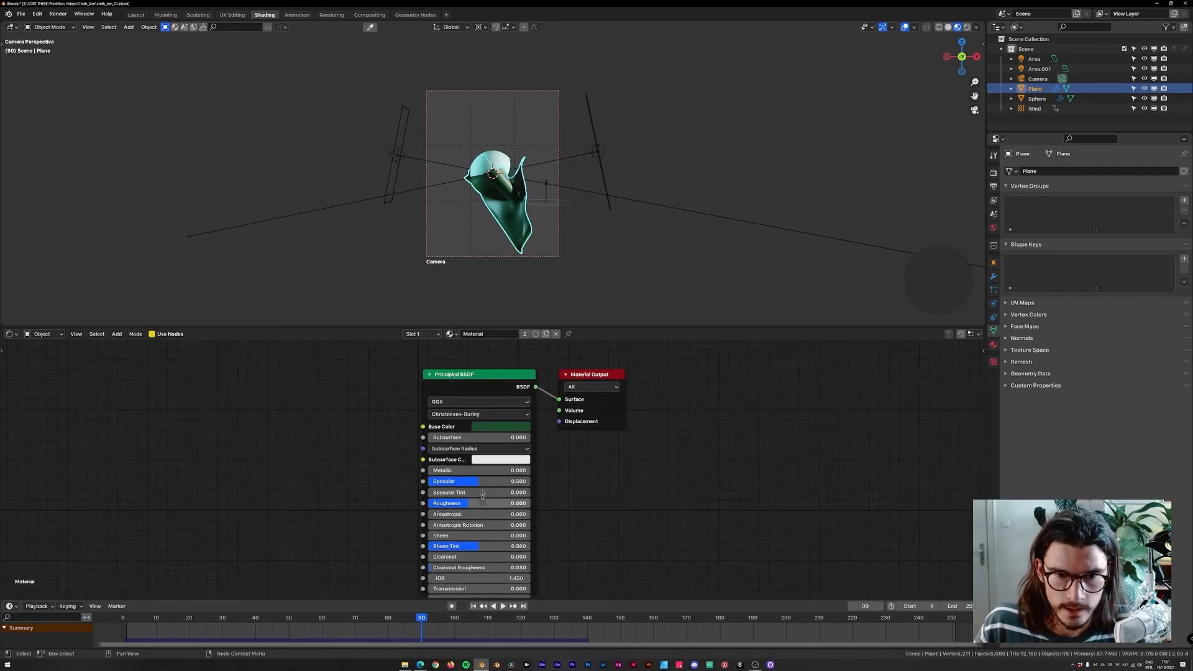
# Set the cloth material's Metallic to 0.6 and preview the scene in rendered viewport shading.
pyautogui.click(510, 466)
pyautogui.write('.4')
pyautogui.press('Return')
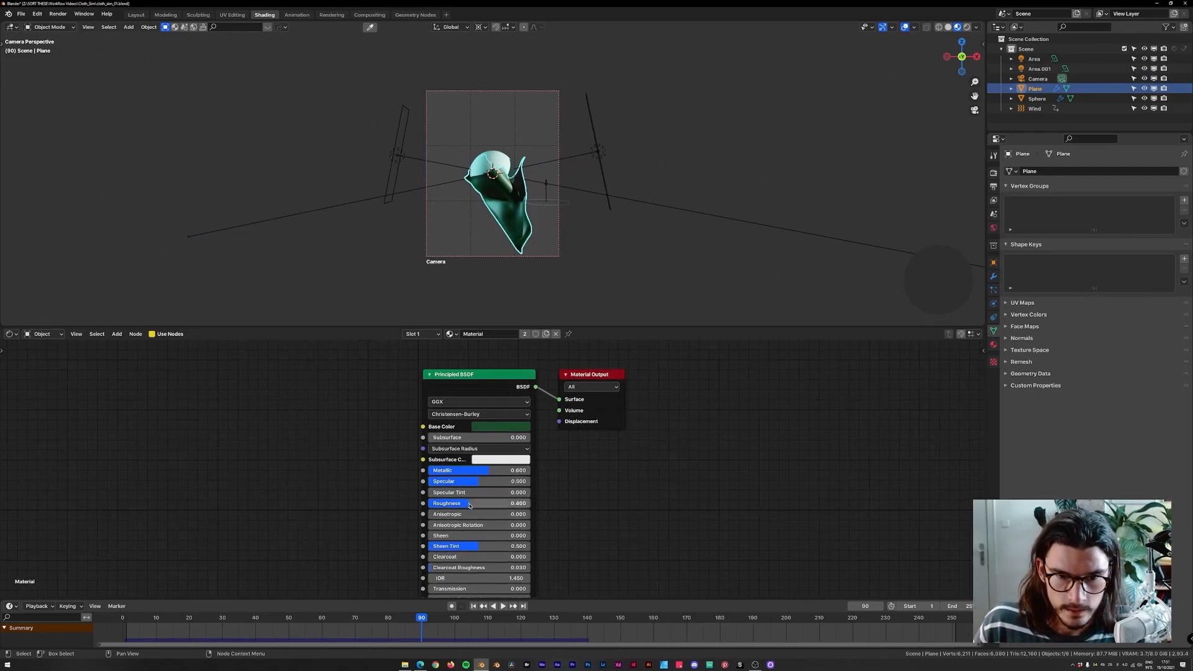
pyautogui.moveTo(507, 504)
pyautogui.mouseDown()
pyautogui.moveTo(477, 503)
pyautogui.moveTo(507, 503)
pyautogui.mouseUp()
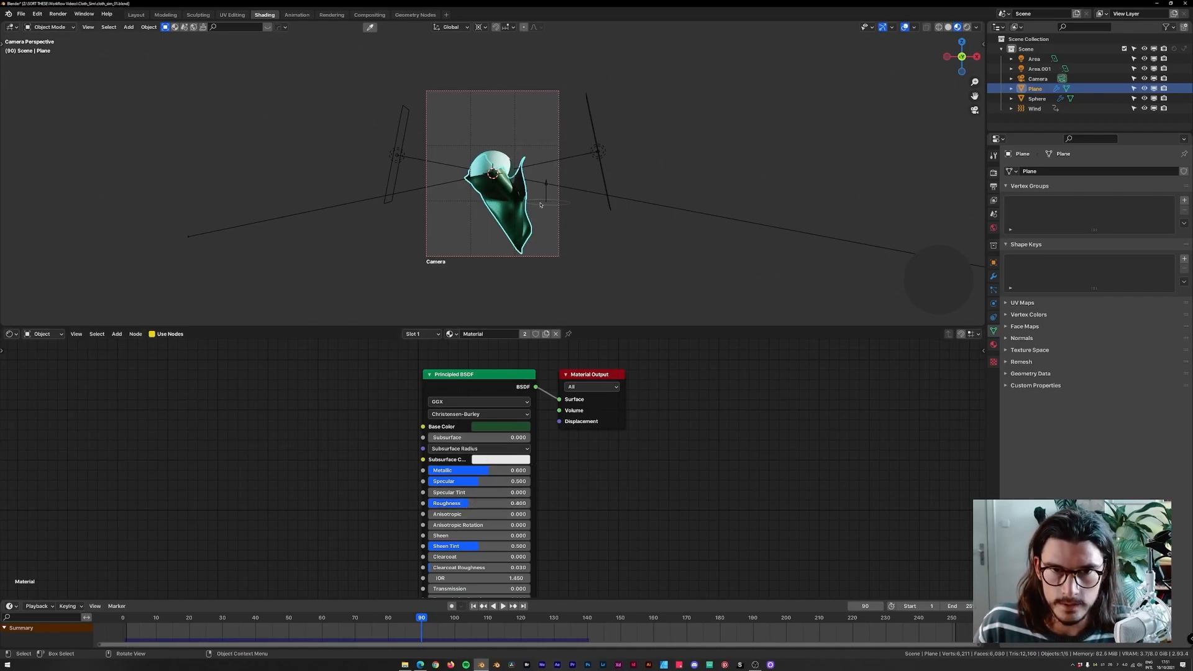
pyautogui.scroll(2, 540, 205)
pyautogui.click(967, 27)
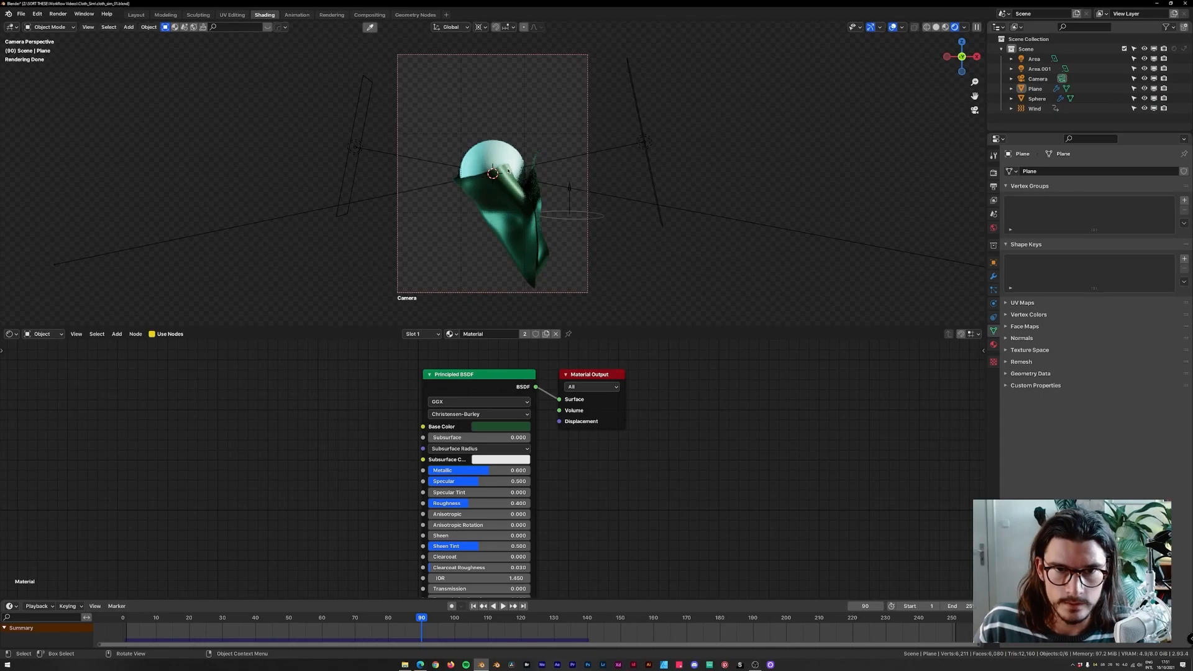
# Set the cloth material's Metallic to 0.875 and its Roughness to 0.3.
pyautogui.click(508, 169)
pyautogui.click(208, 623)
pyautogui.press('space')
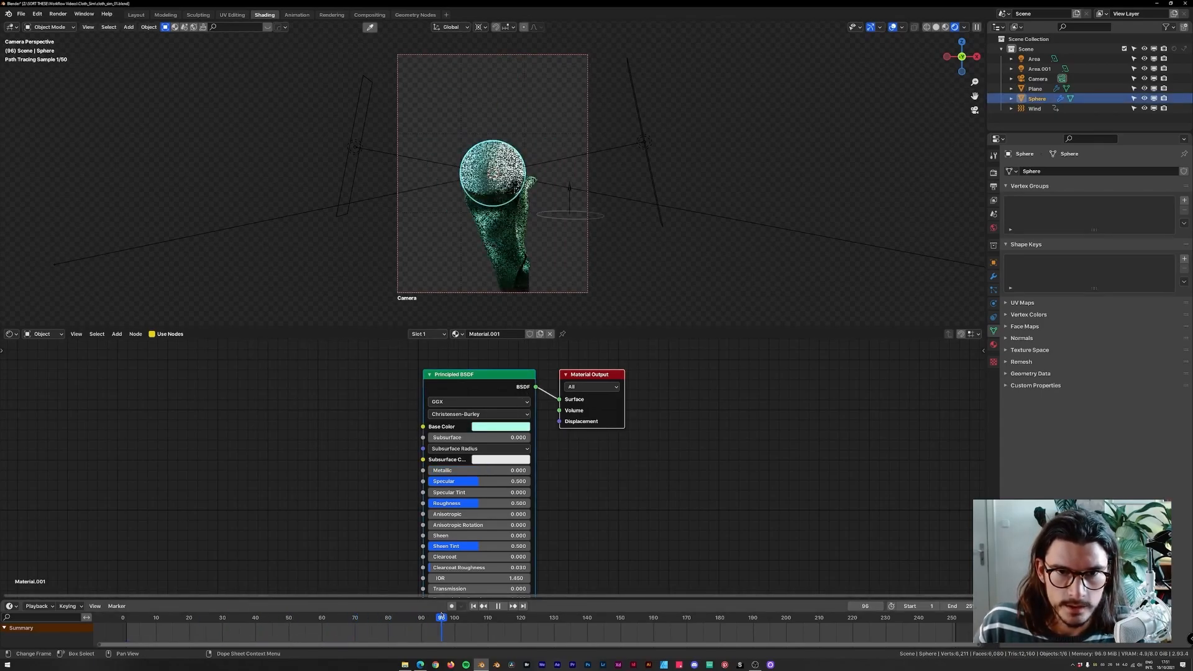
pyautogui.click(505, 250)
pyautogui.write('.875')
pyautogui.press('Return')
pyautogui.click(516, 502)
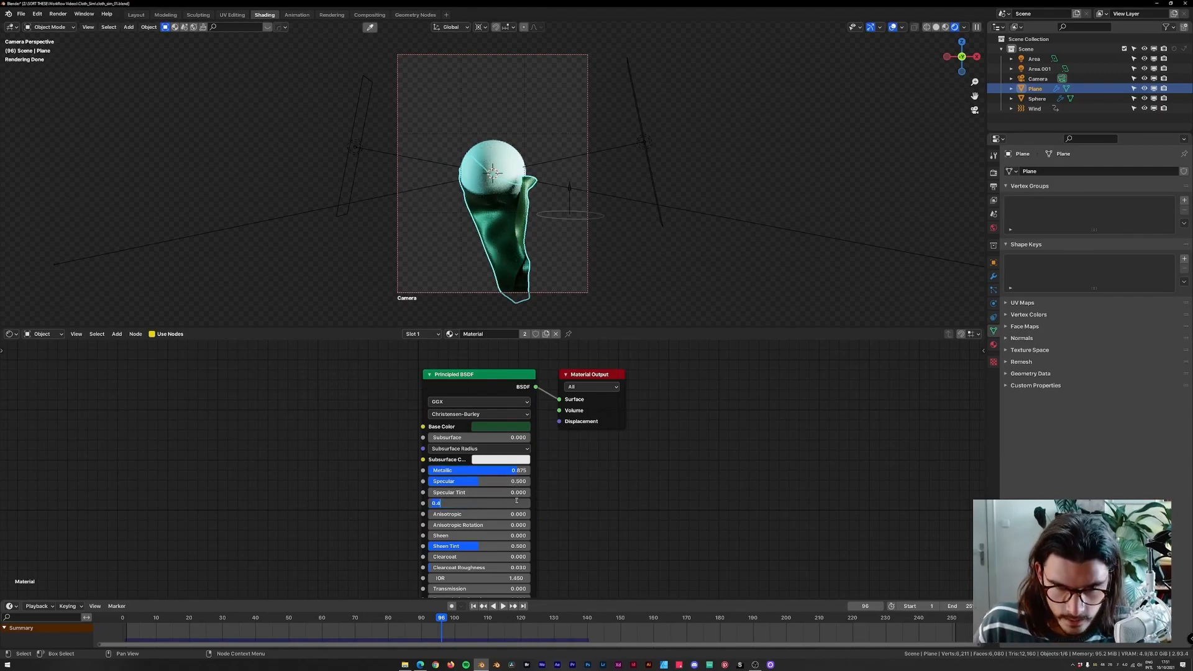
pyautogui.write('.3')
pyautogui.press('Return')
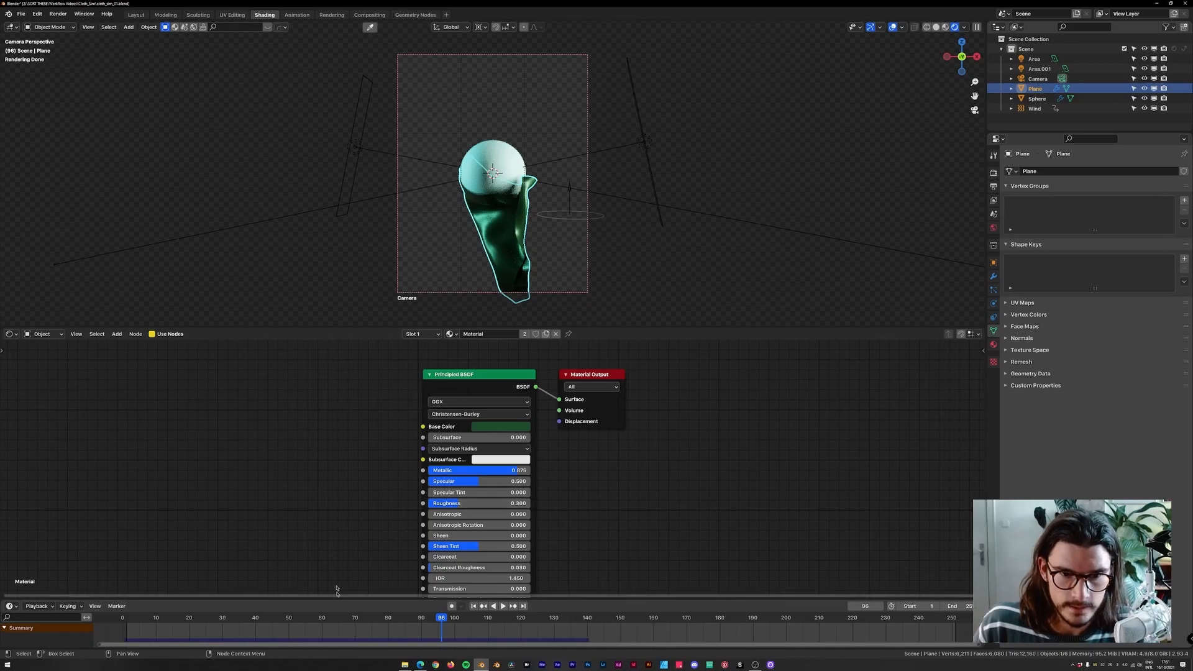
# Select the sphere and set its material's Metallic to 0.5.
pyautogui.moveTo(384, 616); pyautogui.dragTo(422, 635)
pyautogui.click(492, 169)
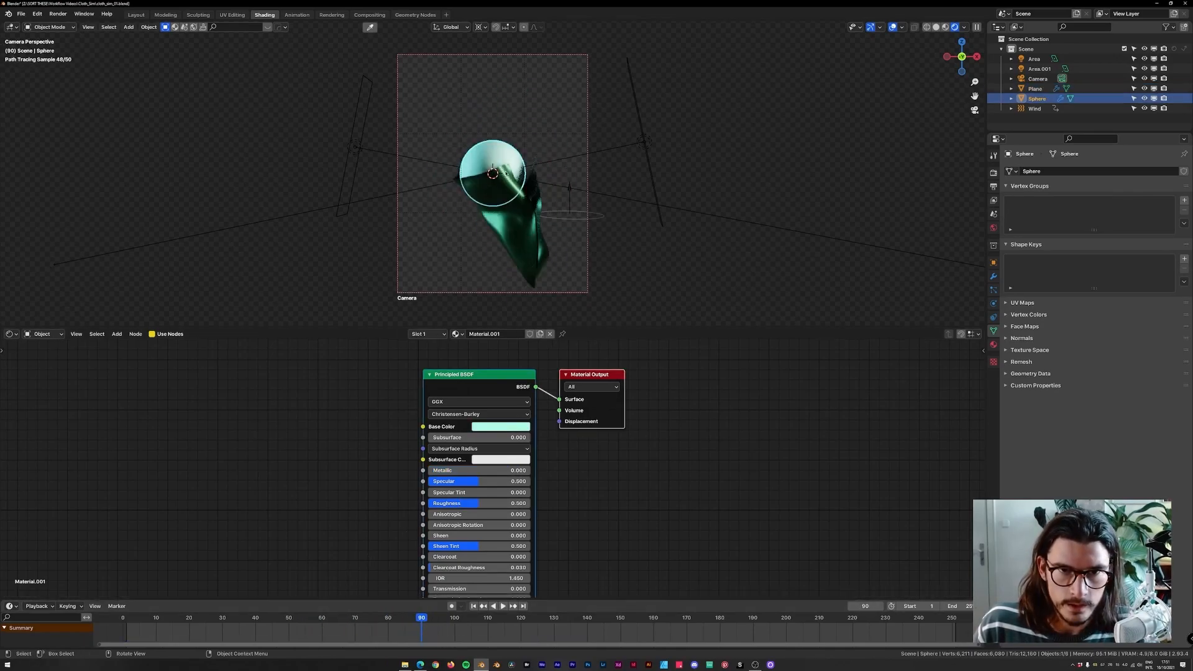
pyautogui.click(488, 471)
pyautogui.write('.5')
pyautogui.press('Return')
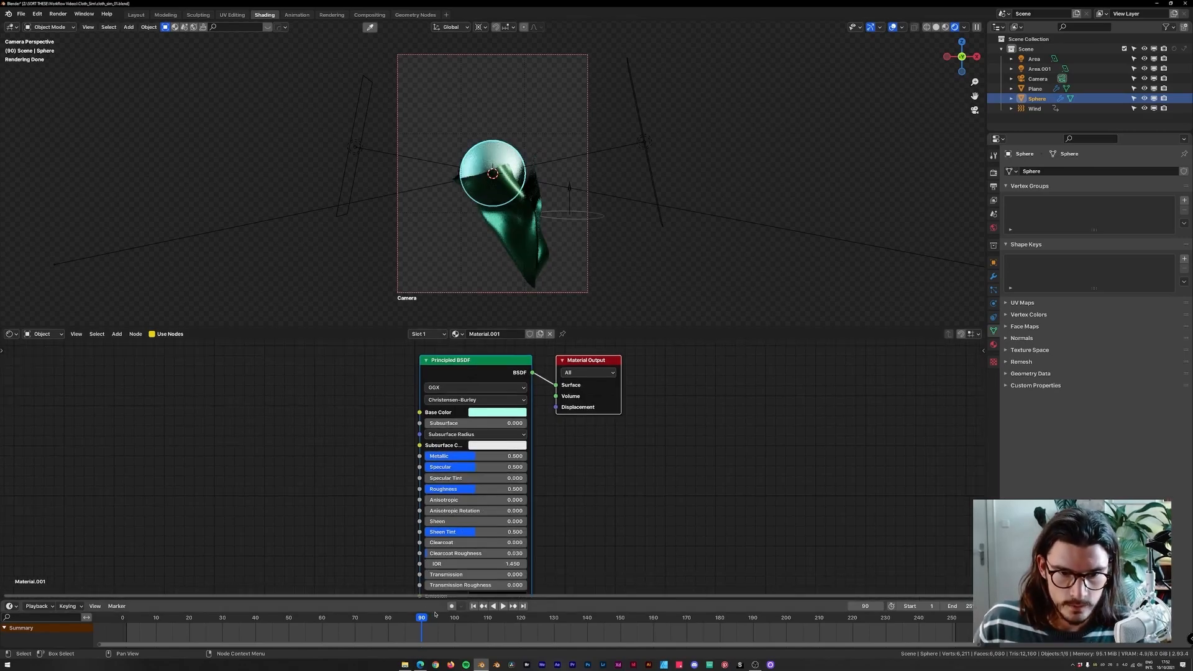
# Return to frame 0 in camera view, split the node editor and show the World shader nodes in the new half.
pyautogui.hotkey('shift', 'Left')
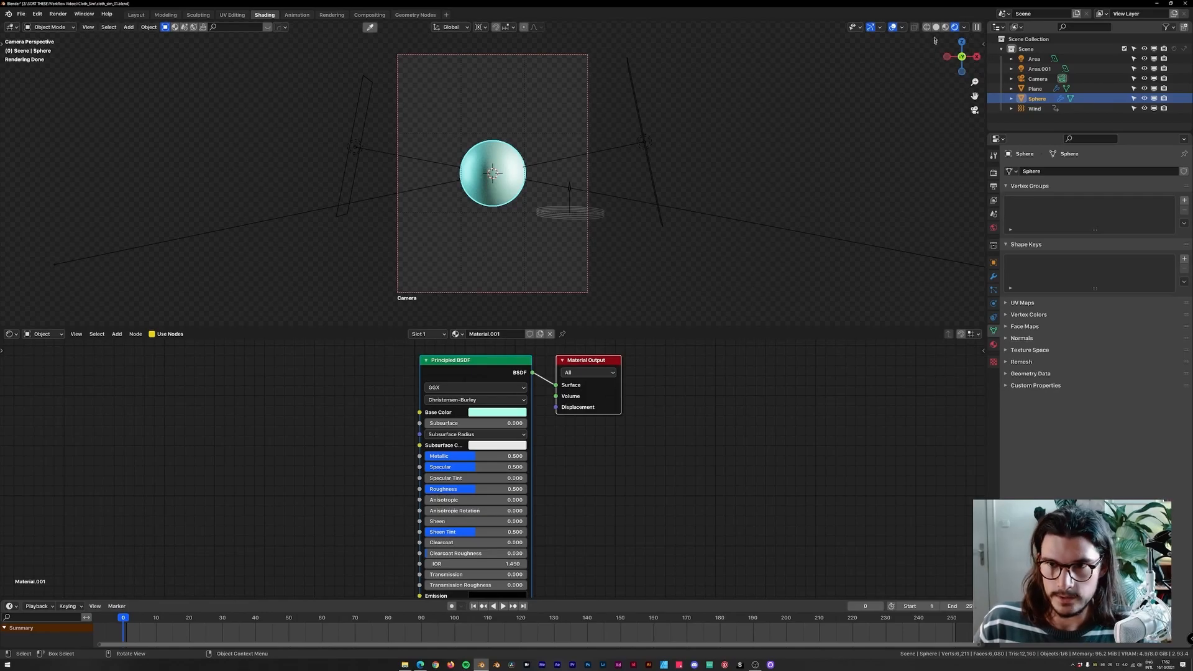
pyautogui.click(945, 27)
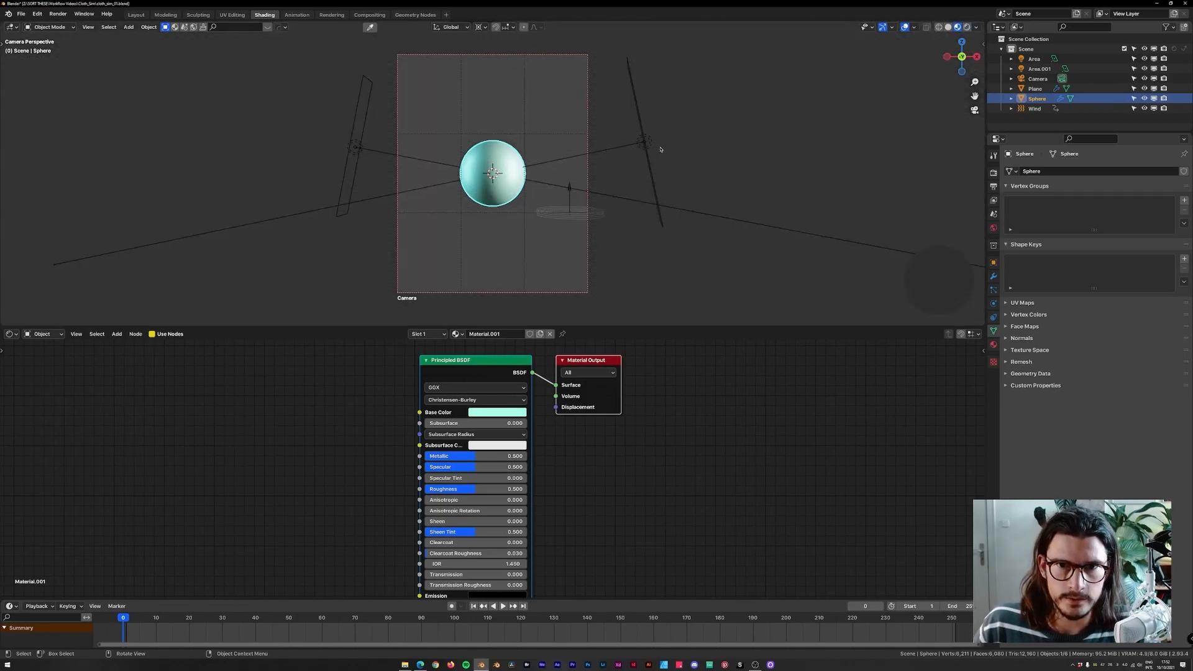
pyautogui.moveTo(654, 149); pyautogui.dragTo(637, 180, button='middle')
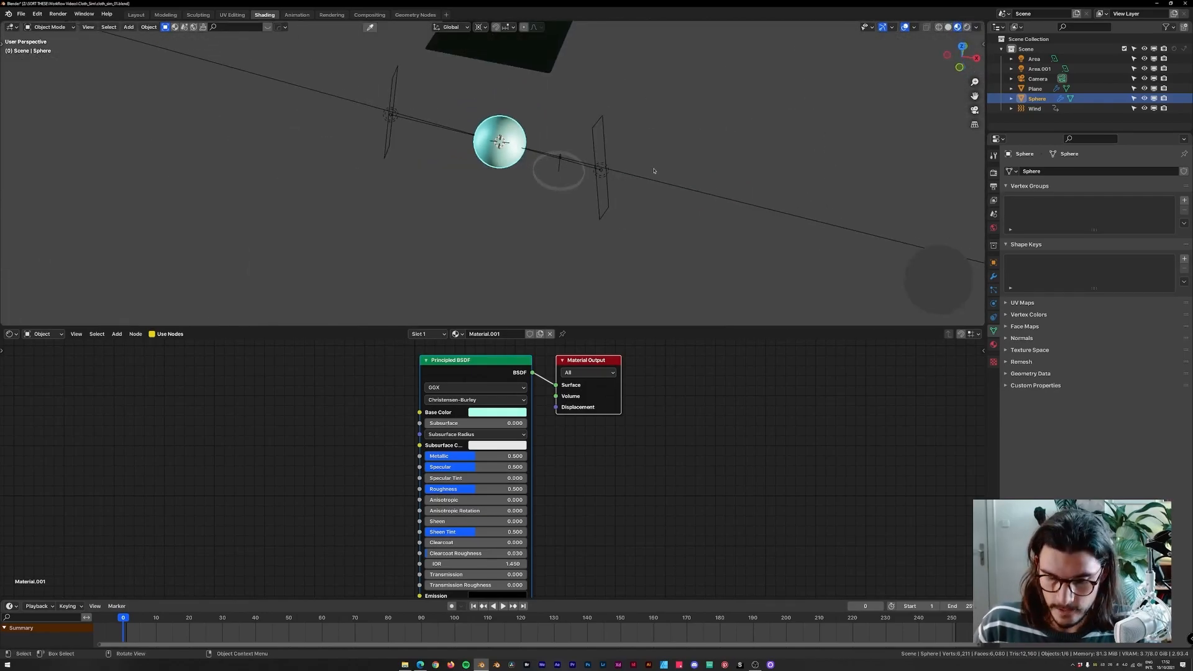
pyautogui.press('KP_0')
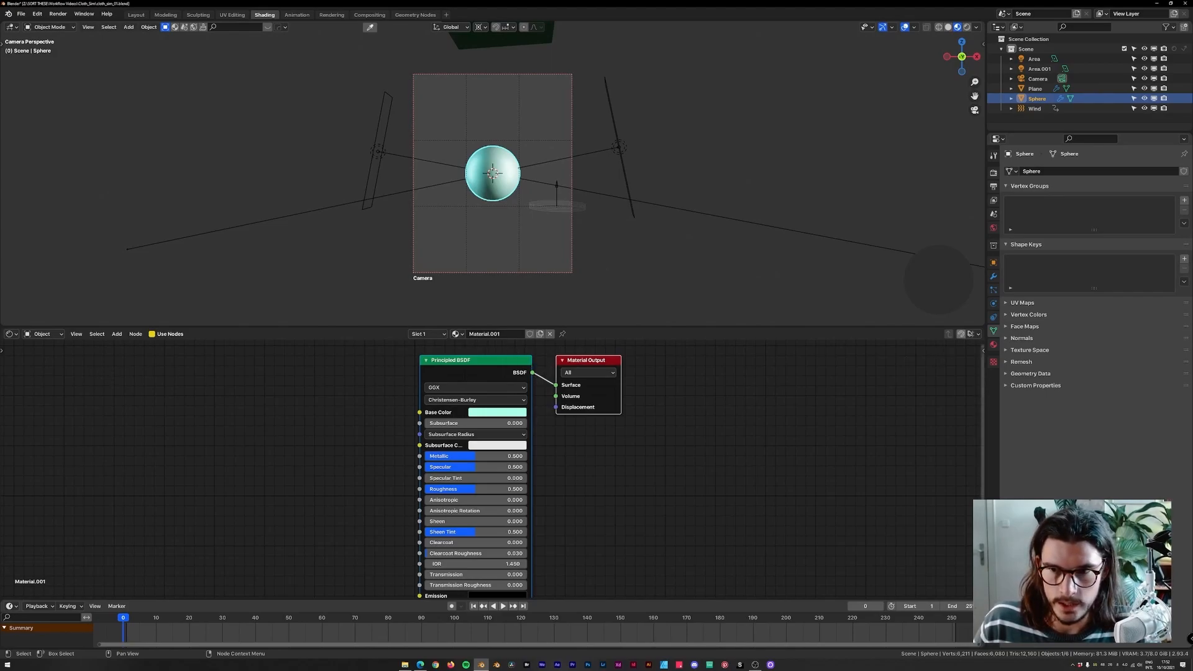
pyautogui.moveTo(982, 346); pyautogui.dragTo(483, 373)
pyautogui.click(543, 335)
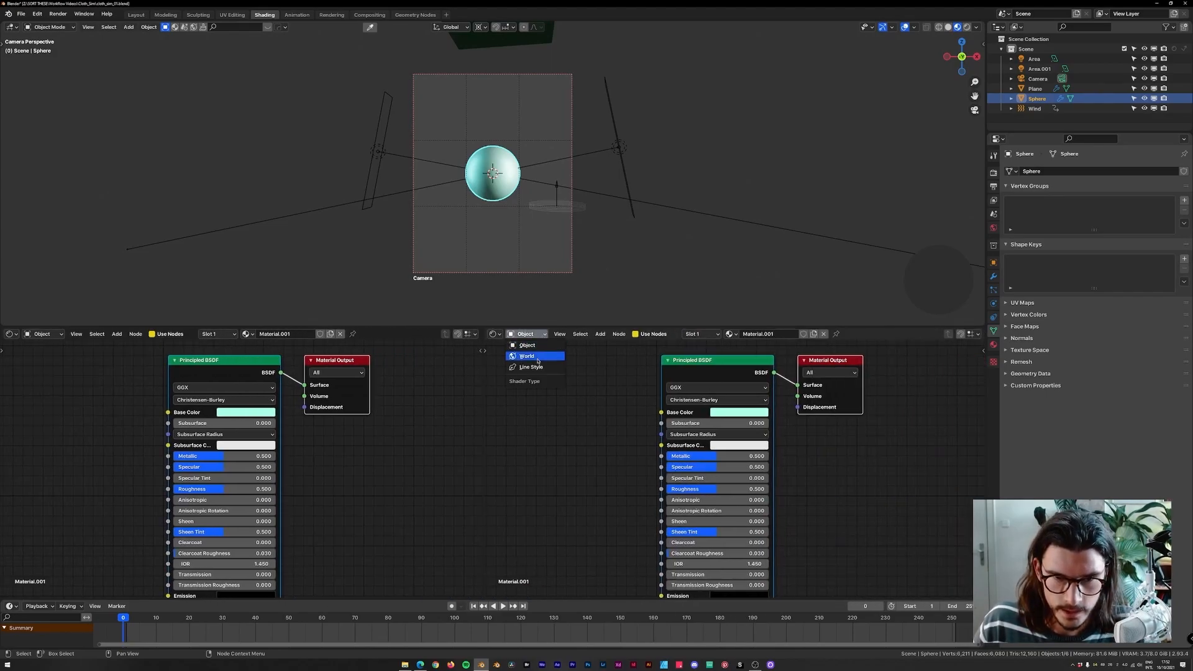
pyautogui.click(527, 356)
# Add Texture Coordinate and Mapping nodes to the world with Node Wrangler, deleting the generated Environment Texture.
pyautogui.moveTo(675, 355); pyautogui.dragTo(751, 429, button='middle')
pyautogui.scroll(-2, 660, 447)
pyautogui.rightClick(660, 448)
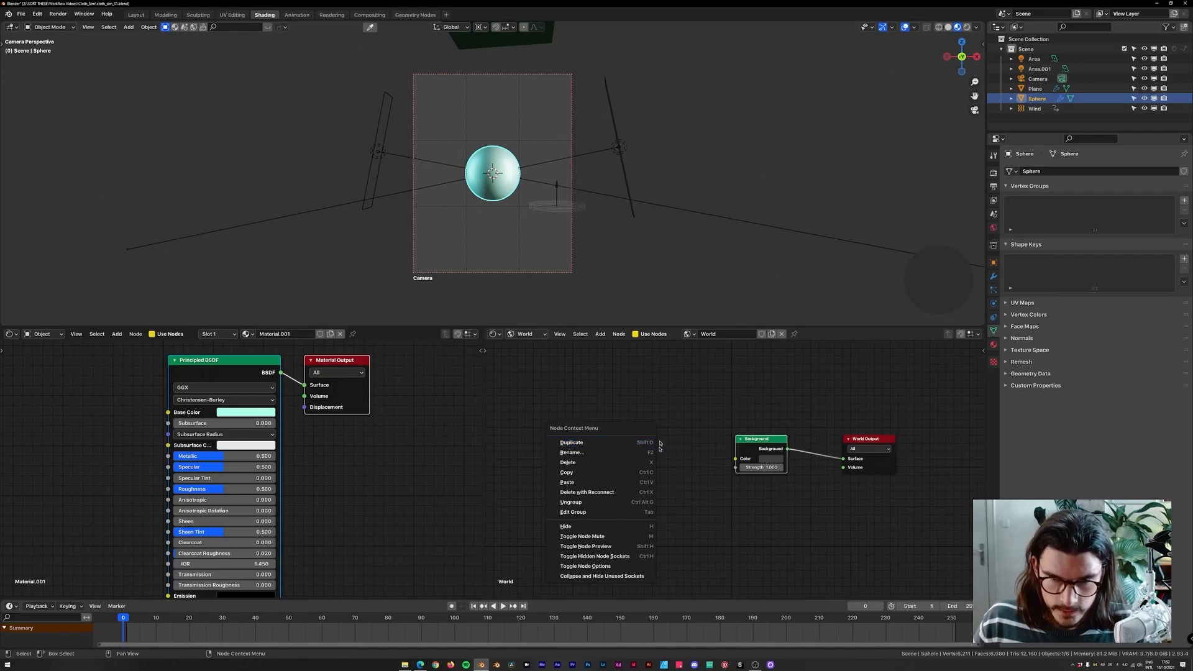
pyautogui.keyDown('shift'); pyautogui.moveTo(643, 414); pyautogui.dragTo(666, 413, button='middle'); pyautogui.keyUp('shift')
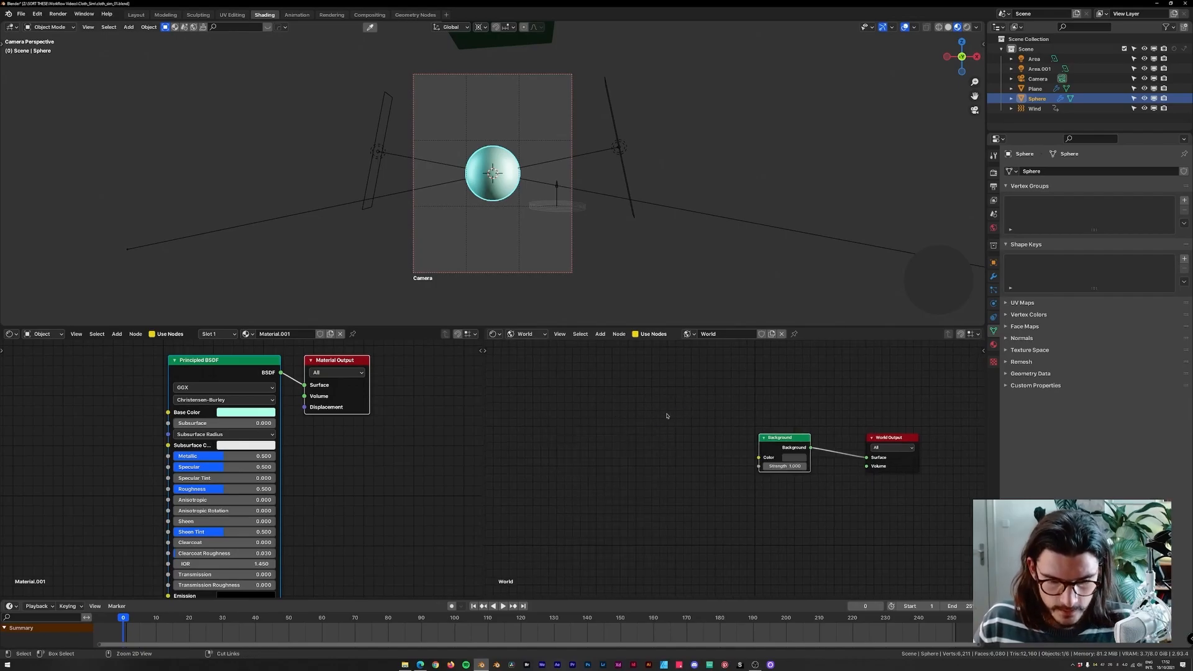
pyautogui.hotkey('ctrl', 't')
pyautogui.moveTo(714, 420); pyautogui.dragTo(650, 424)
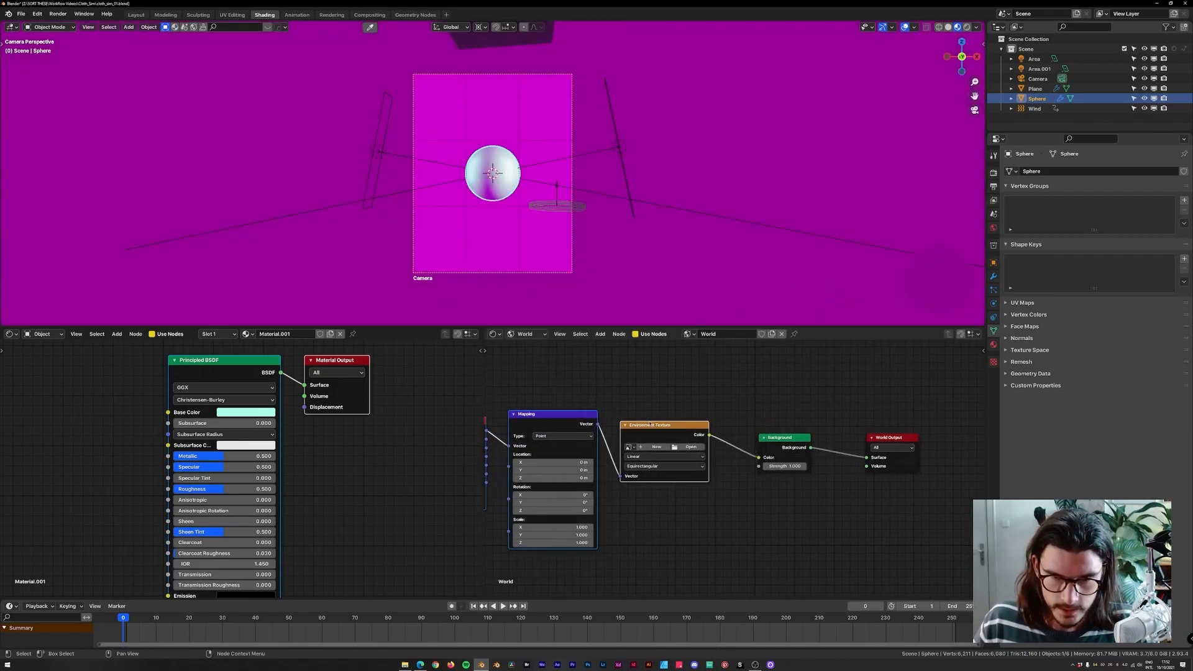
pyautogui.moveTo(647, 434); pyautogui.dragTo(760, 425, button='middle')
pyautogui.press('x')
pyautogui.moveTo(655, 383); pyautogui.dragTo(516, 497)
pyautogui.press('g')
pyautogui.click(537, 424)
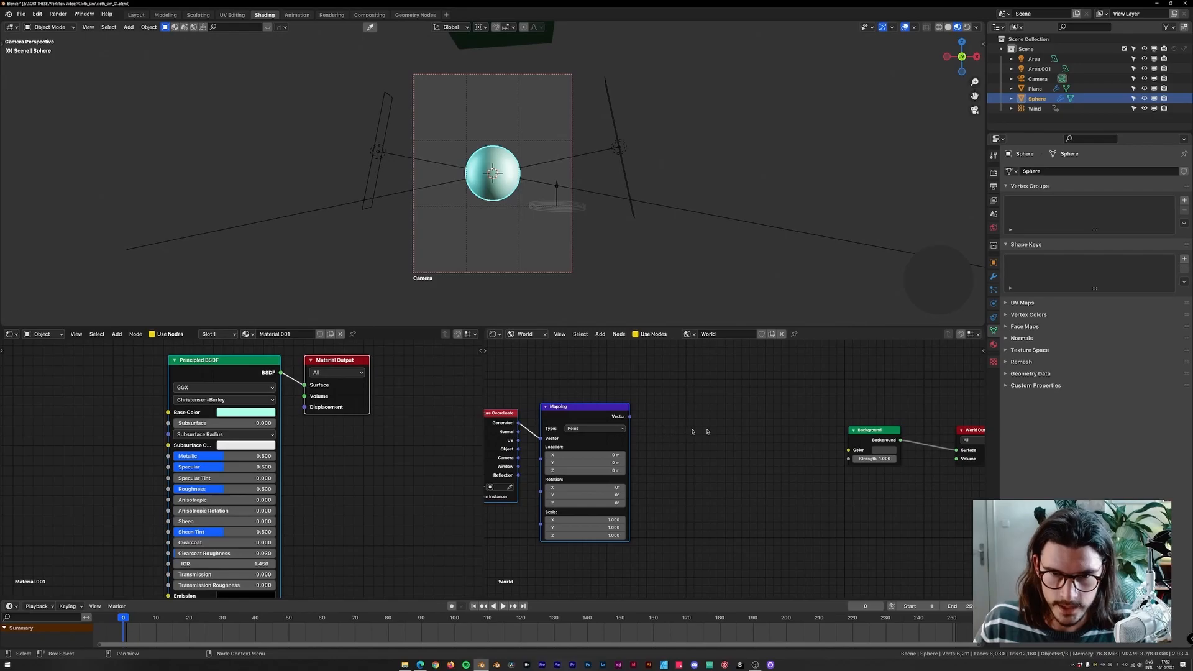
# Add a ColorRamp node and a Separate XYZ node to the world shader.
pyautogui.hotkey('shift', 'a')
pyautogui.write('scolor')
pyautogui.press('Return')
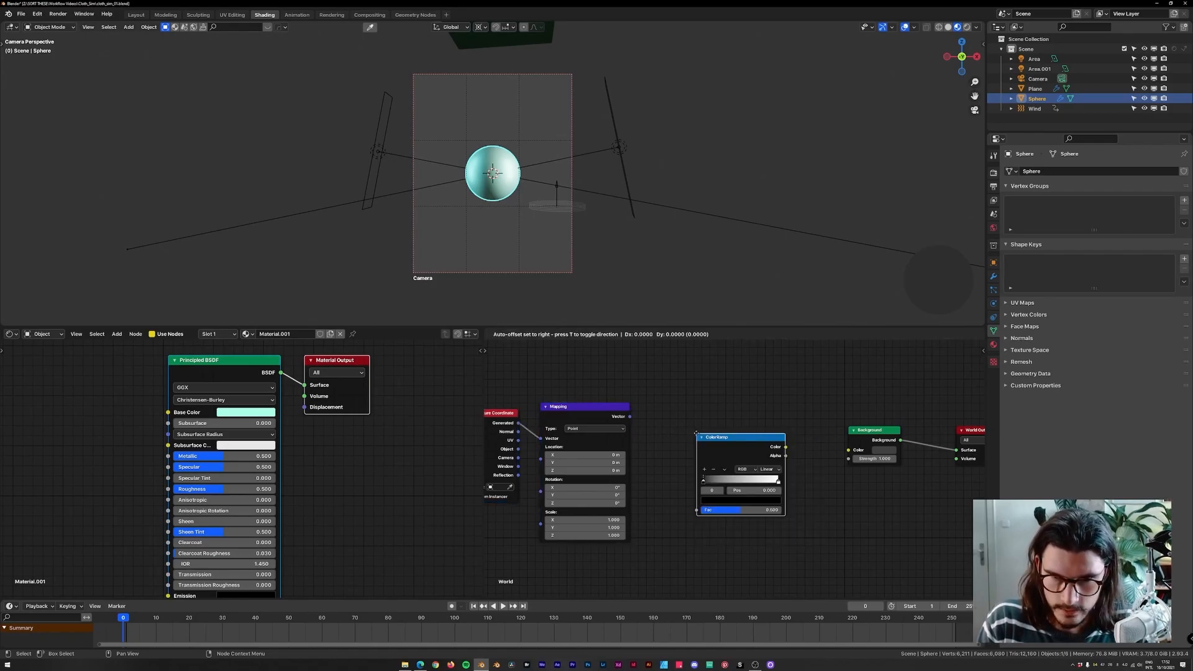
pyautogui.click(727, 437)
pyautogui.hotkey('shift', 'a')
pyautogui.write('ssepar')
pyautogui.press('Down')
pyautogui.press('Return')
pyautogui.click(643, 443)
pyautogui.moveTo(630, 416); pyautogui.dragTo(644, 462)
pyautogui.scroll(2, 690, 428)
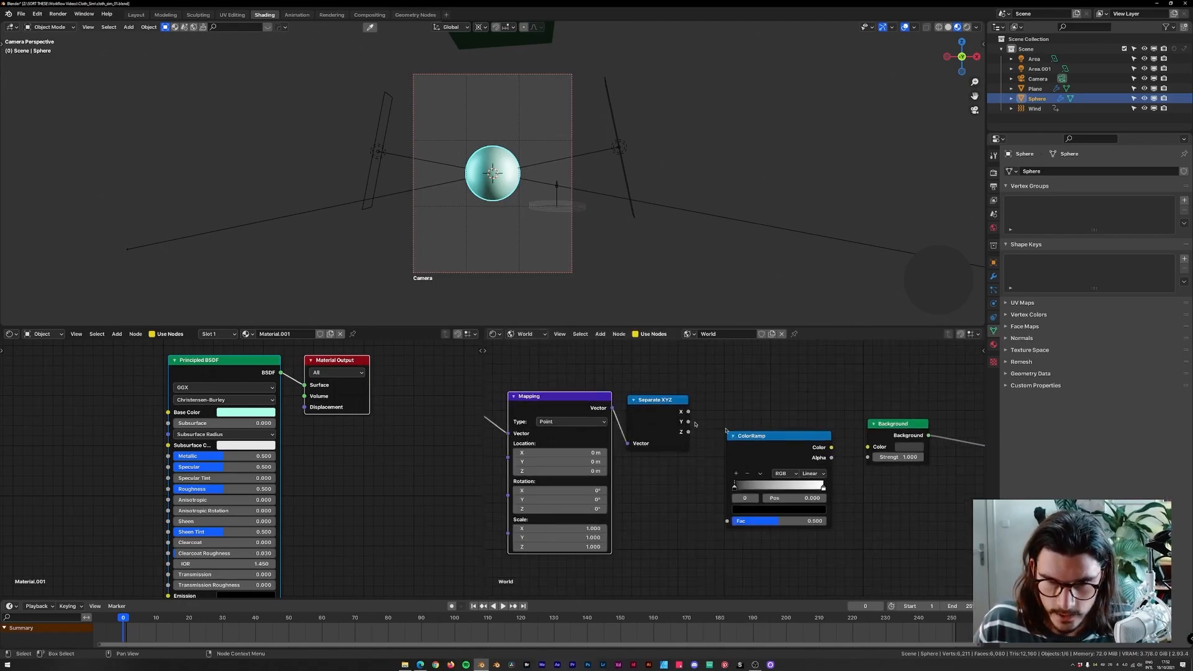
# Wire Mapping into Separate XYZ, its Z output into the ColorRamp factor, and the ramp colour into Background Color.
pyautogui.moveTo(694, 421); pyautogui.dragTo(634, 419, button='middle')
pyautogui.moveTo(628, 429); pyautogui.dragTo(653, 469)
pyautogui.moveTo(668, 519); pyautogui.dragTo(669, 519)
pyautogui.moveTo(707, 435); pyautogui.dragTo(807, 445)
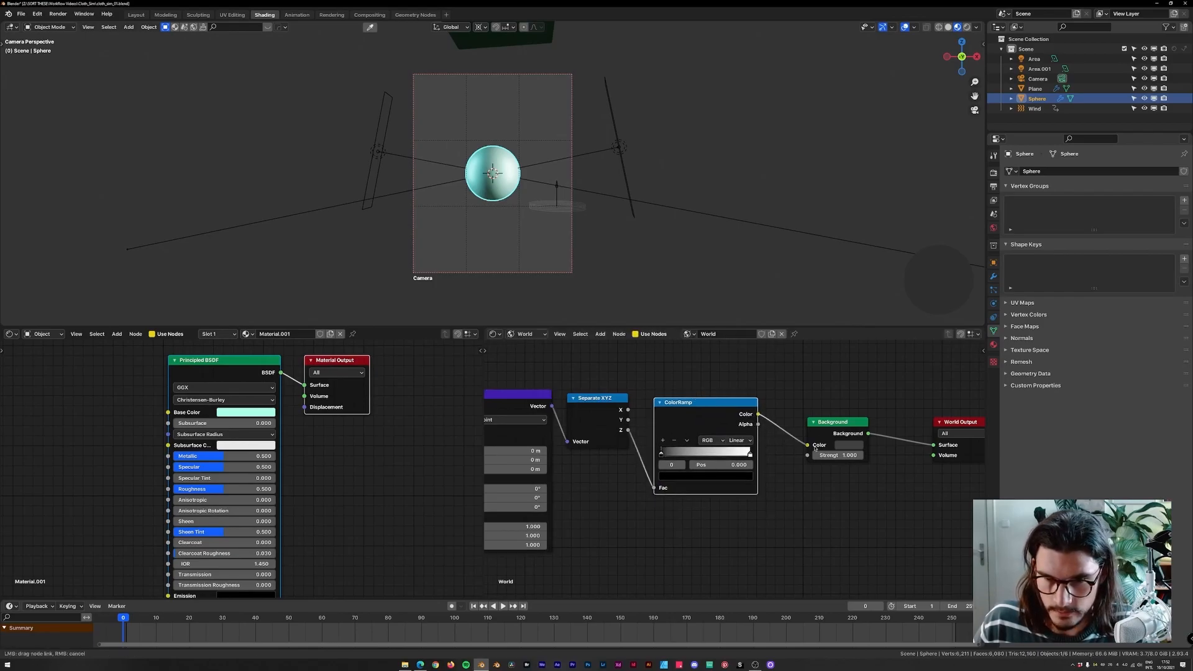
pyautogui.scroll(-2, 624, 407)
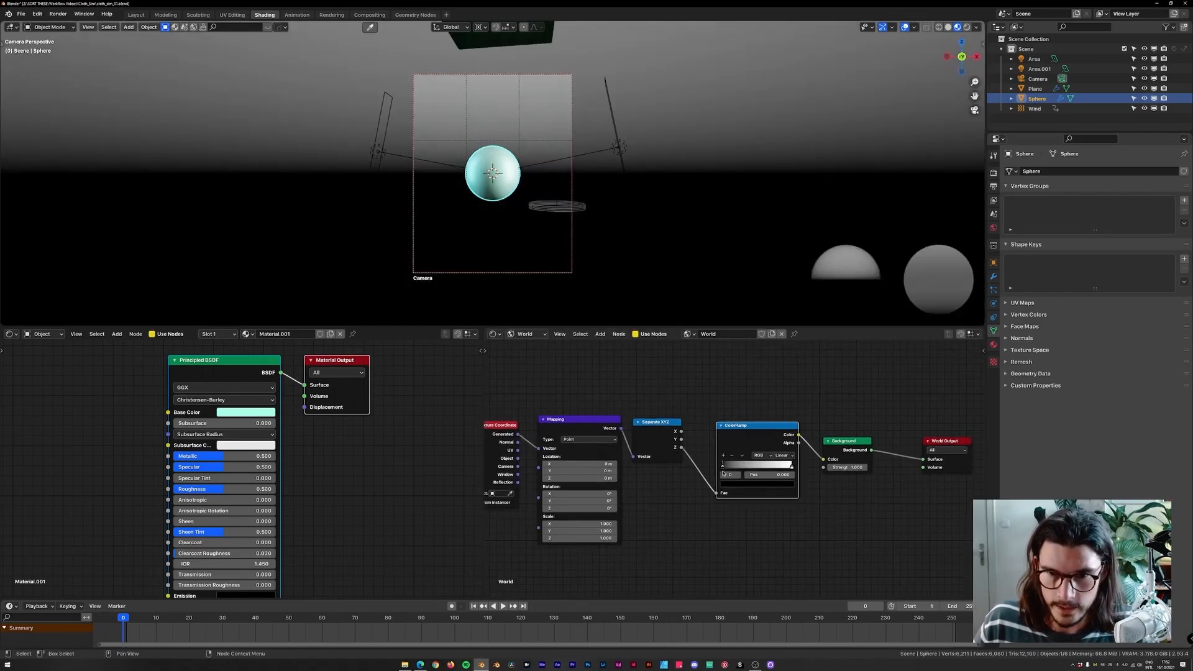
pyautogui.scroll(1, 742, 483)
# Give the ColorRamp's selected stop a dark teal colour.
pyautogui.click(745, 485)
pyautogui.click(746, 428)
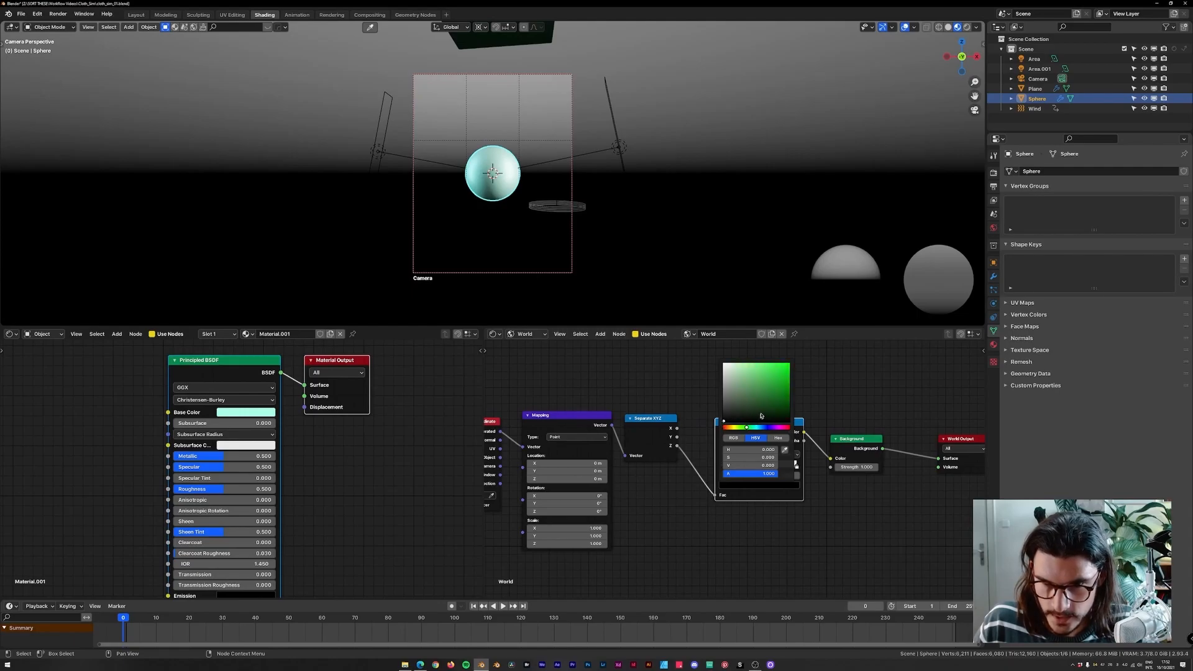
pyautogui.click(772, 414)
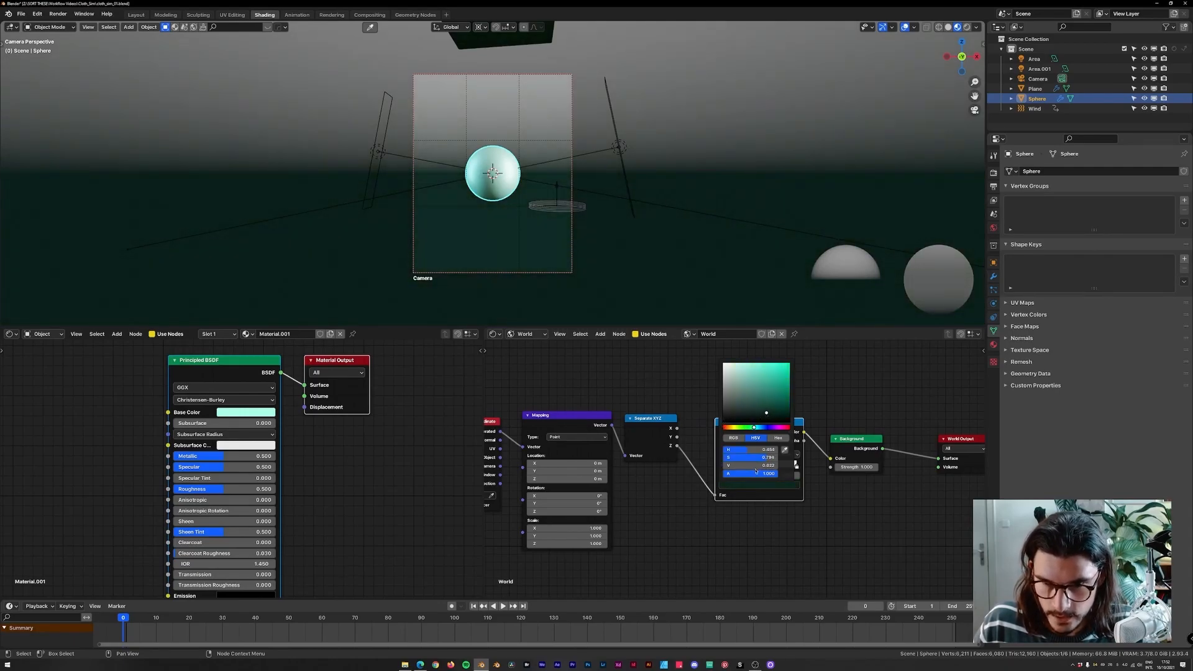
# Play the simulation partway to preview the world background.
pyautogui.press('space')
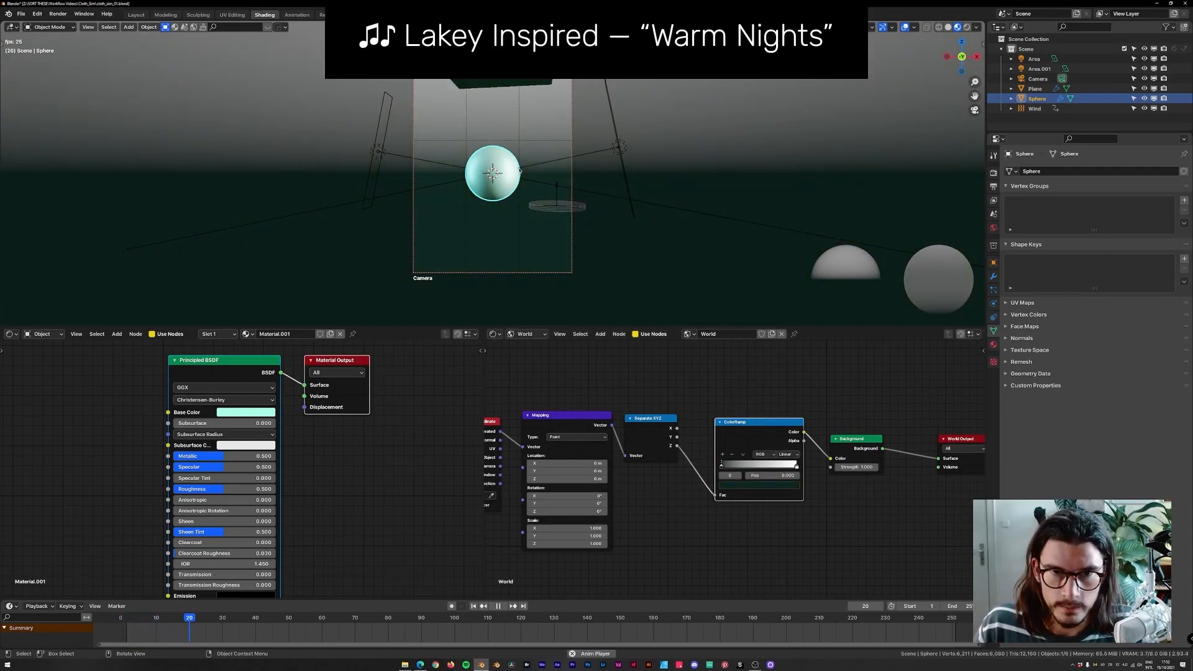
pyautogui.press('space')
pyautogui.scroll(3, 550, 180)
# Sample colours from the cloth with the eyedropper into both ColorRamp stops.
pyautogui.press('e')
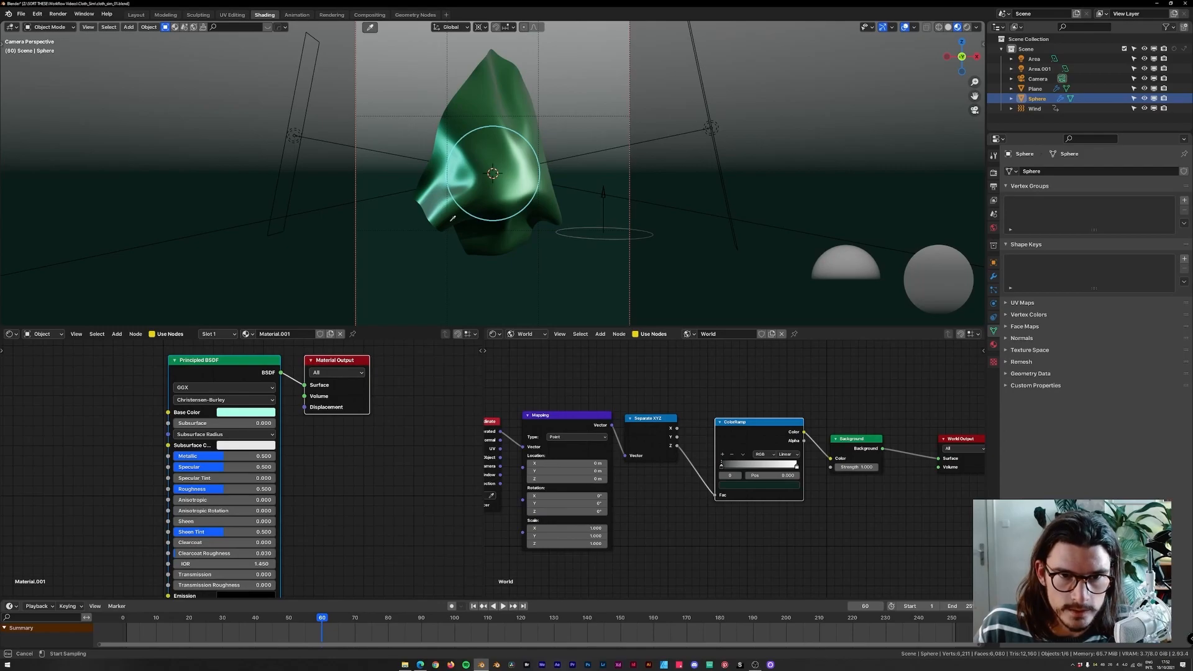
pyautogui.click(453, 218)
pyautogui.click(796, 465)
pyautogui.press('e')
pyautogui.click(449, 177)
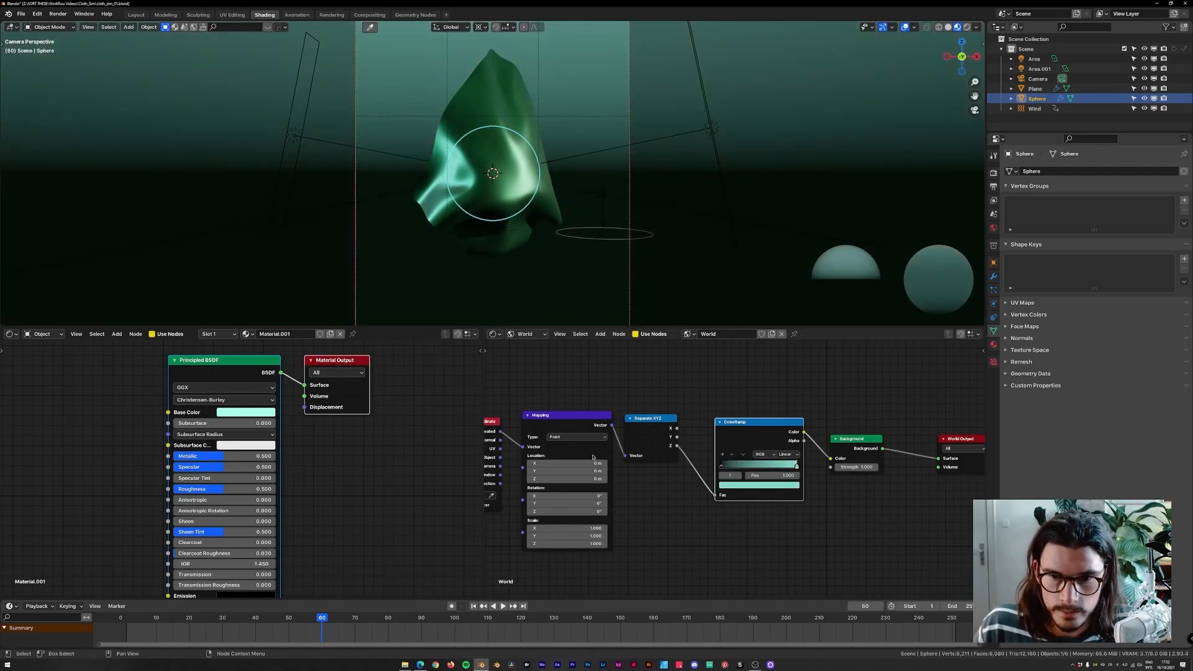
# Set the Mapping node's X, Y and Z scale to 0.1.
pyautogui.moveTo(584, 530); pyautogui.dragTo(584, 544)
pyautogui.write('.')
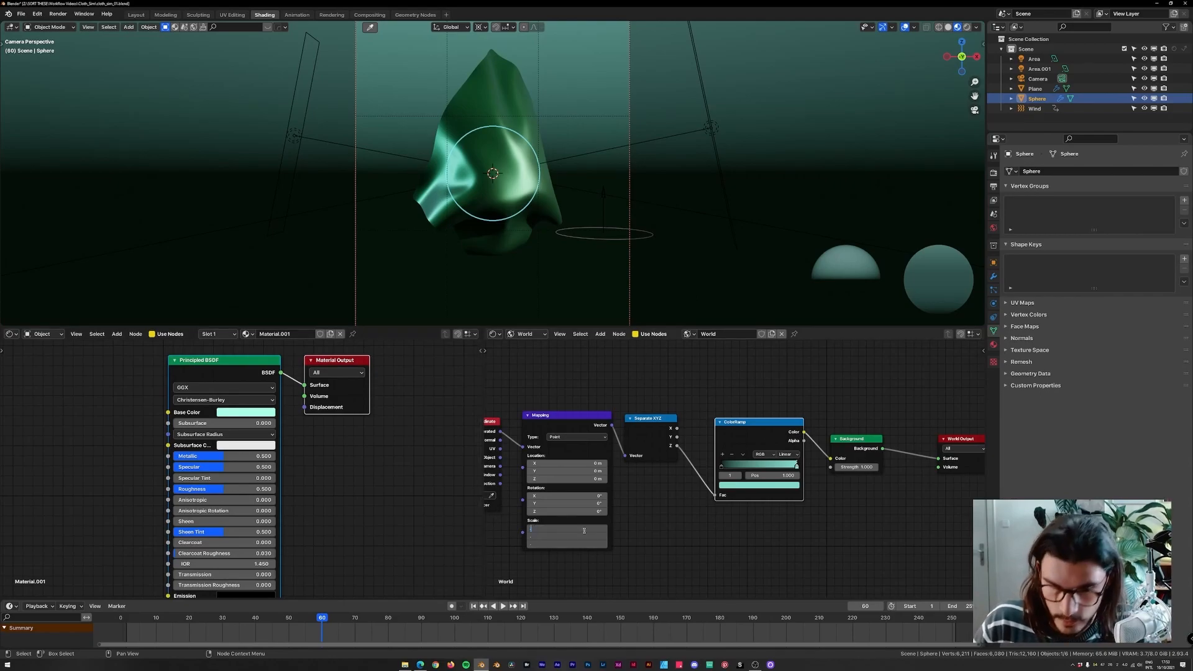
pyautogui.write('1')
pyautogui.press('Return')
pyautogui.scroll(-4, 617, 205)
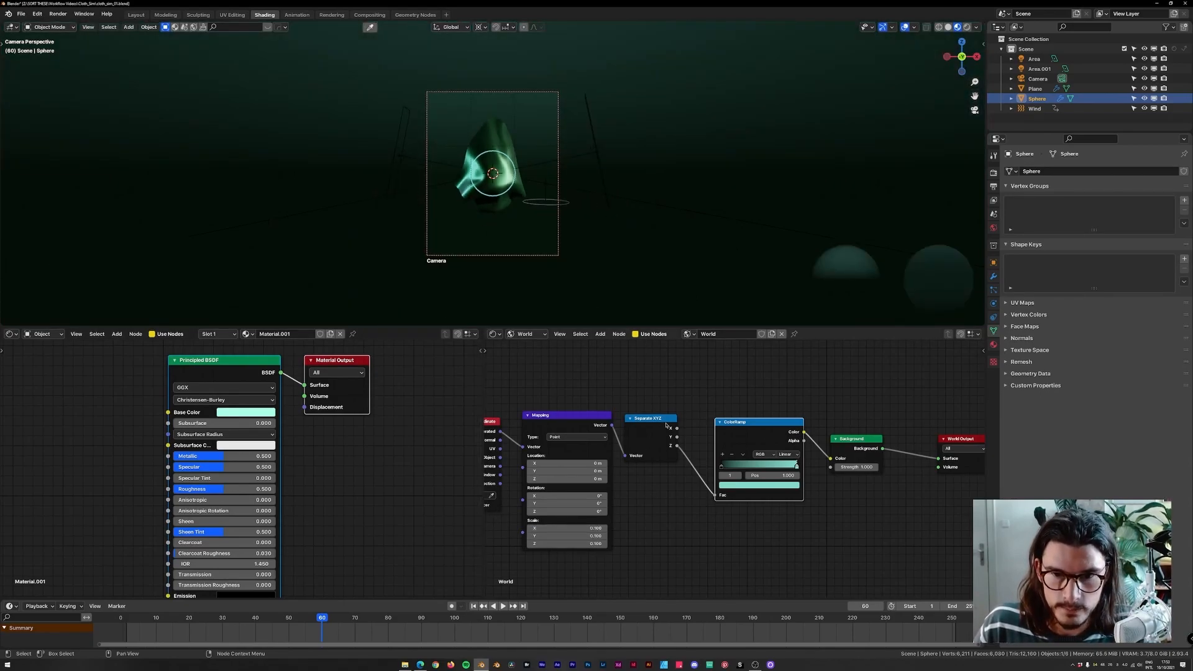
# Set the Mapping node's Y rotation to about -40.7°.
pyautogui.moveTo(567, 495); pyautogui.dragTo(643, 504)
pyautogui.hotkey('ctrl', 'z')
# Set the ColorRamp interpolation to Ease.
pyautogui.click(790, 455)
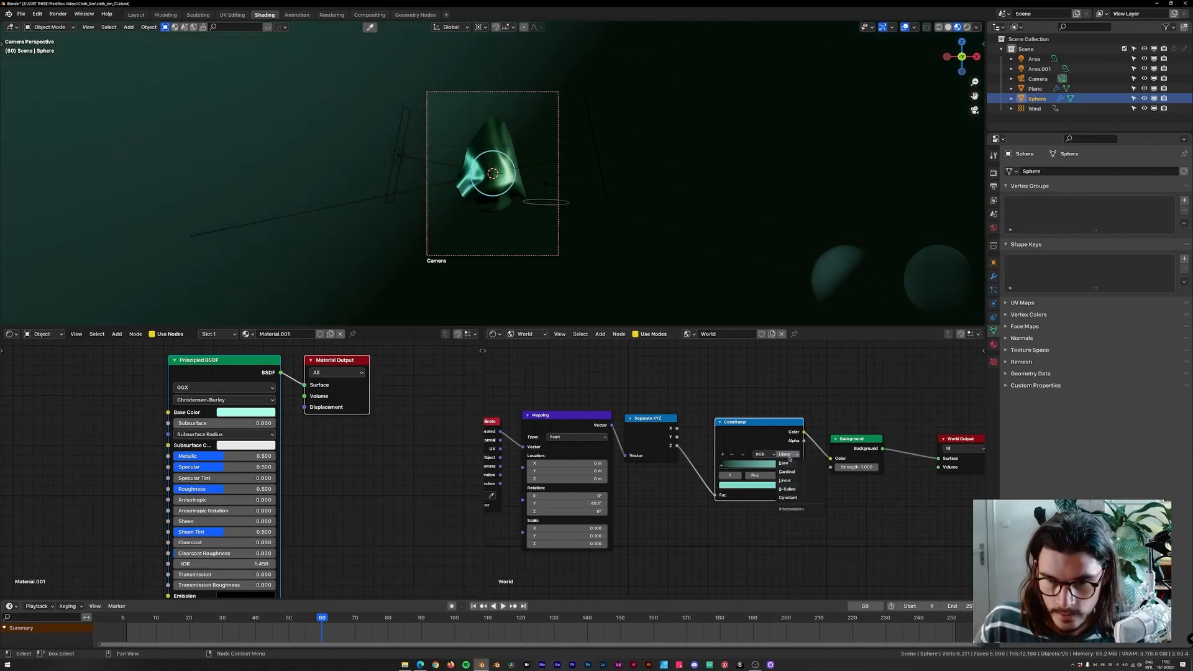
pyautogui.click(787, 489)
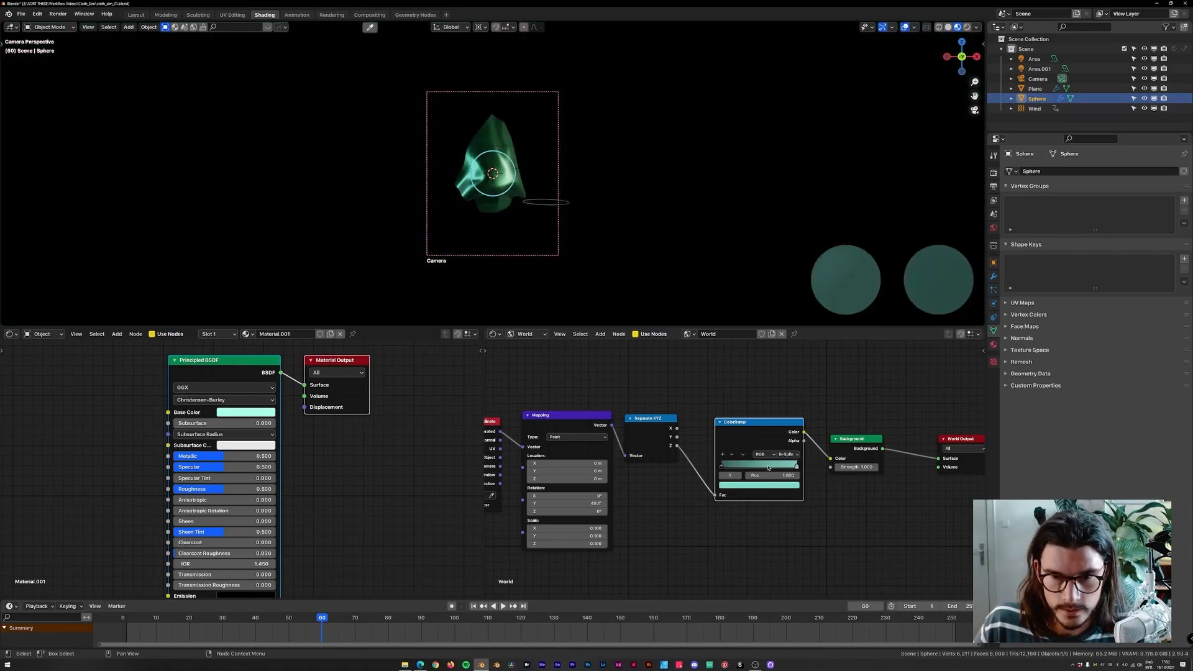
pyautogui.click(795, 457)
pyautogui.click(789, 464)
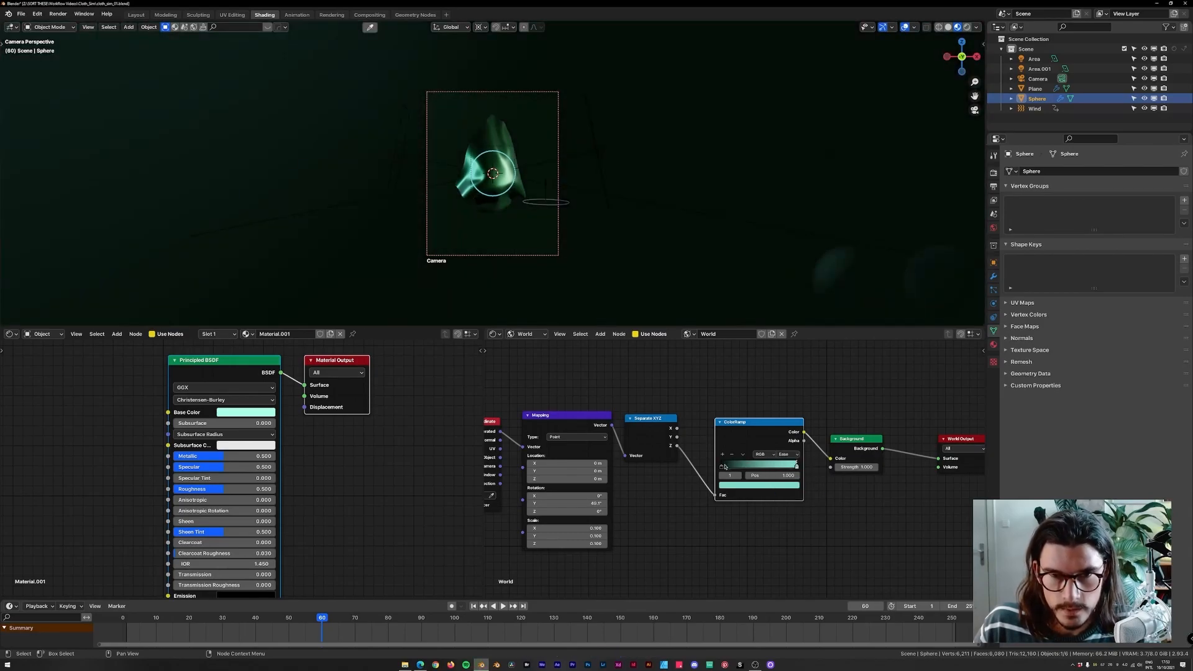
# Set the Mapping node's X rotation to about 64.9°.
pyautogui.click(722, 466)
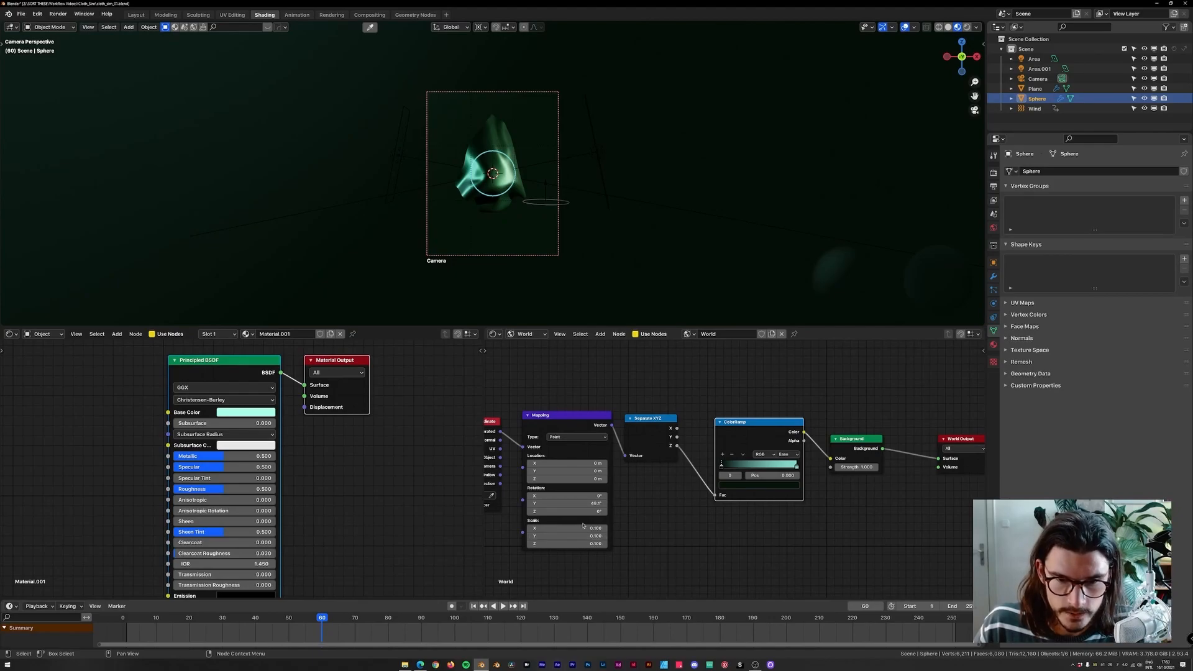
pyautogui.moveTo(566, 511); pyautogui.dragTo(596, 495)
pyautogui.hotkey('ctrl', 'z')
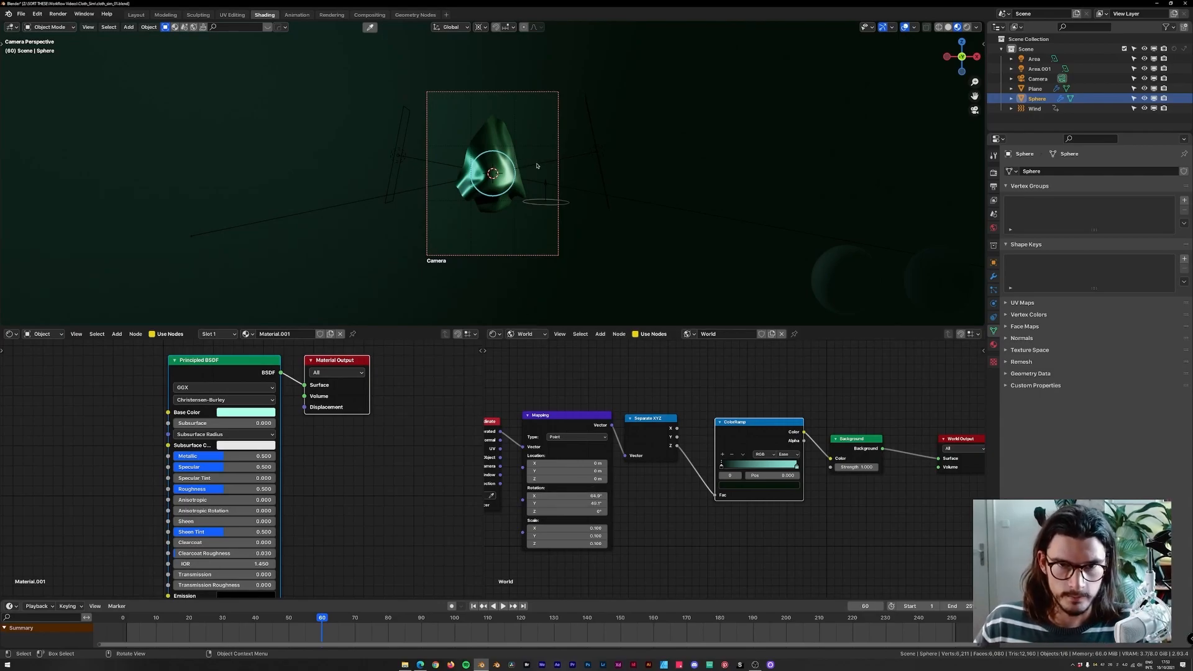
# Preview in rendered shading and lighten the selected ColorRamp stop's colour to a near-white mint.
pyautogui.scroll(2, 536, 164)
pyautogui.click(542, 159)
pyautogui.click(967, 26)
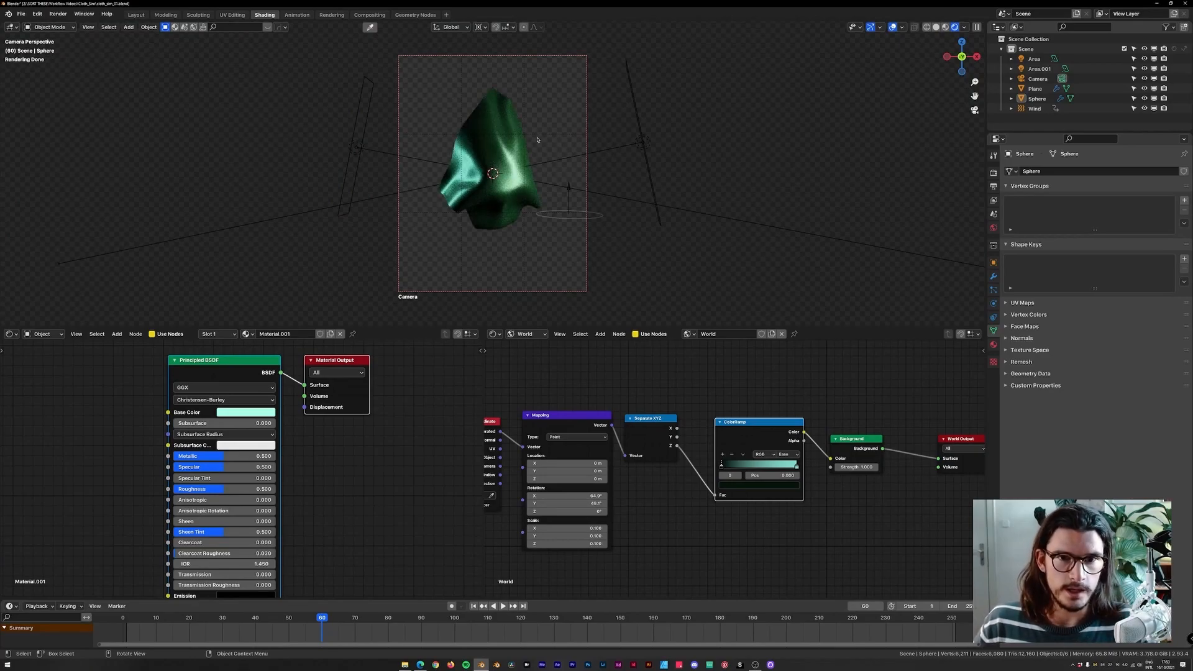
pyautogui.click(743, 486)
pyautogui.click(723, 363)
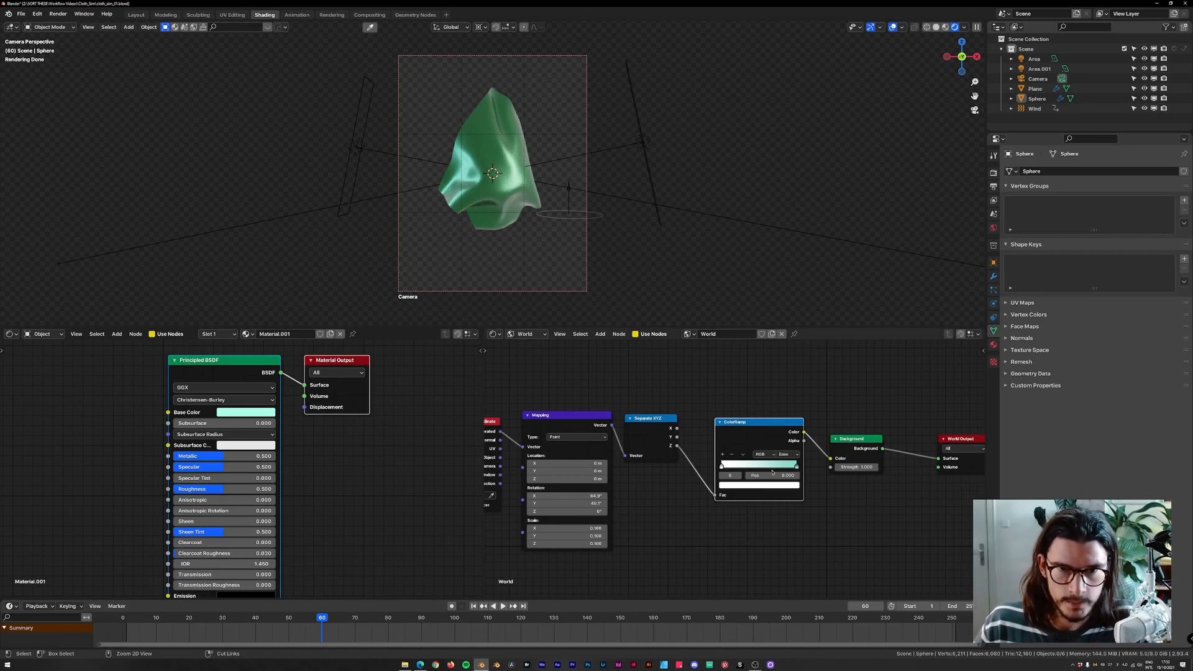
# Undo the last ColorRamp stop colour change.
pyautogui.hotkey('ctrl', 'z')
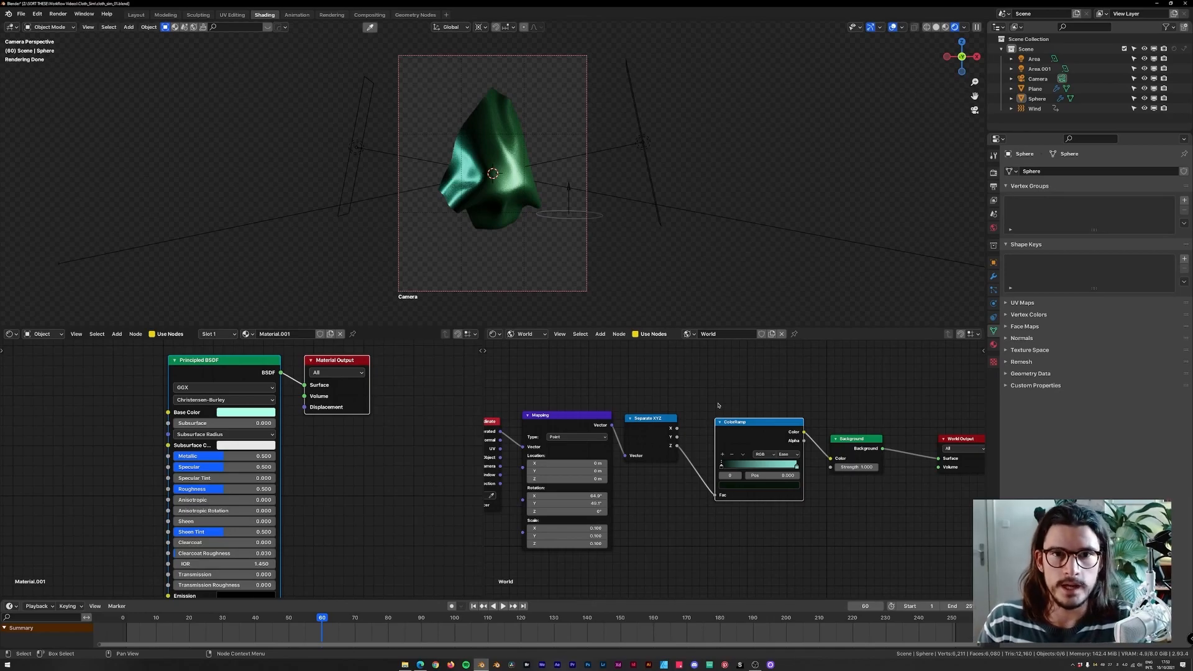
pyautogui.scroll(-1, 718, 401)
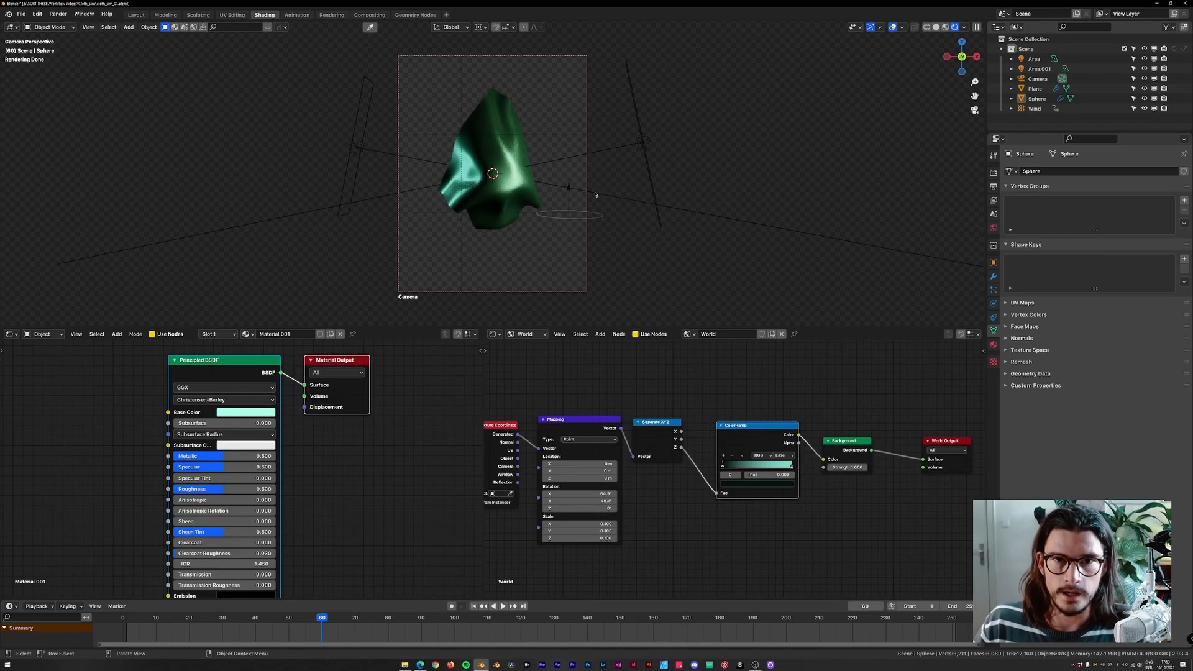
# Toggle the Transparent option in the render properties' Film panel on and off.
pyautogui.click(993, 174)
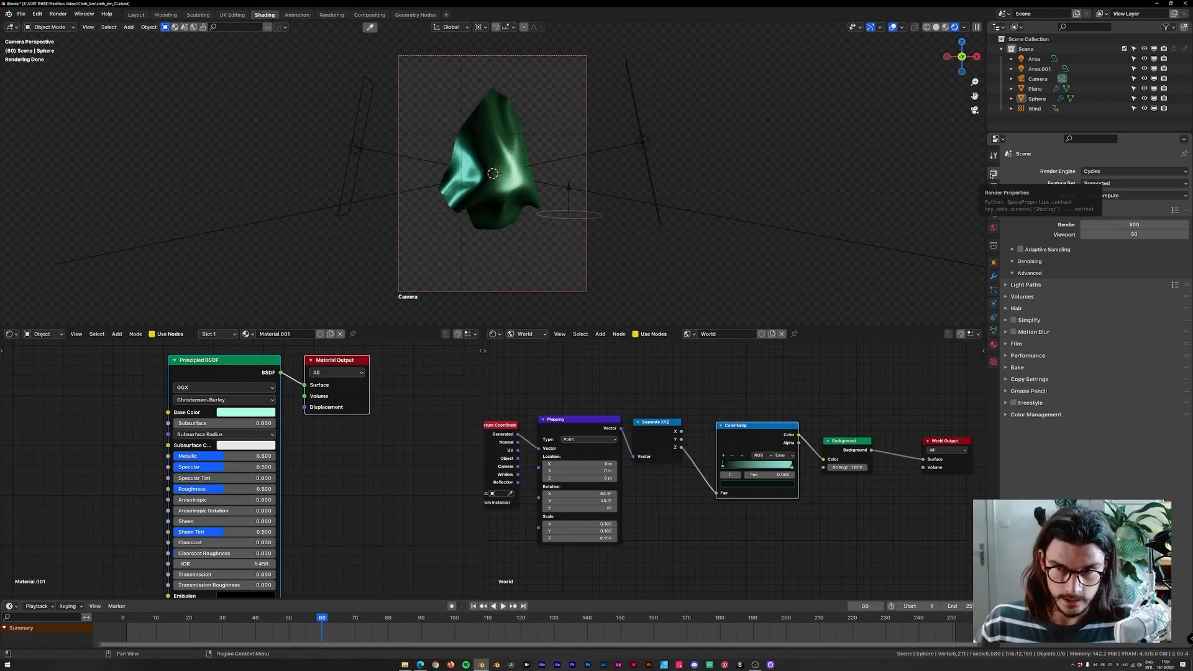
pyautogui.click(1019, 344)
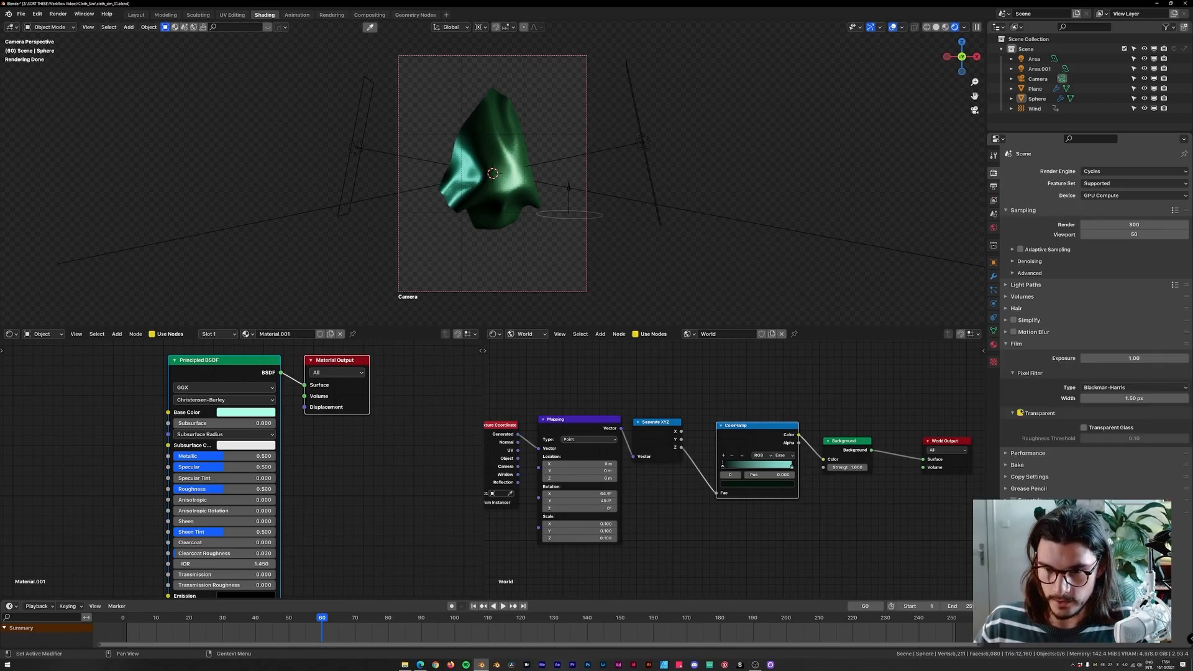
pyautogui.click(1020, 414)
pyautogui.click(1020, 414)
pyautogui.click(1020, 413)
pyautogui.click(1020, 413)
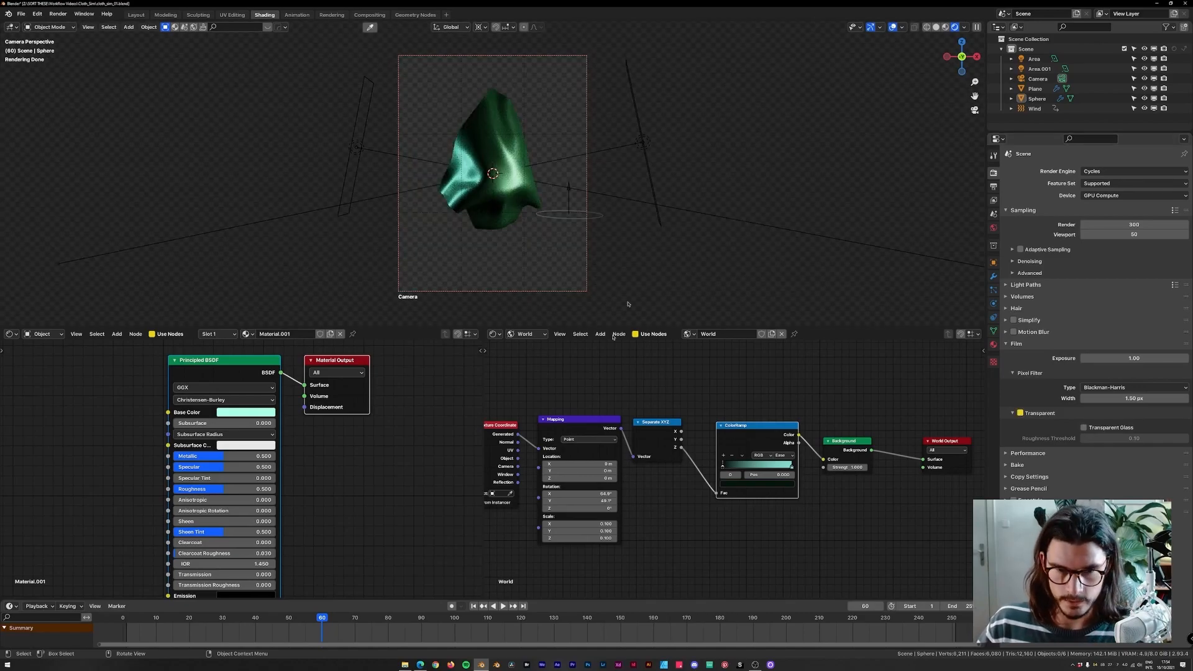
# Scrub the timeline to review the cloth simulation across frames.
pyautogui.moveTo(461, 620); pyautogui.dragTo(426, 626)
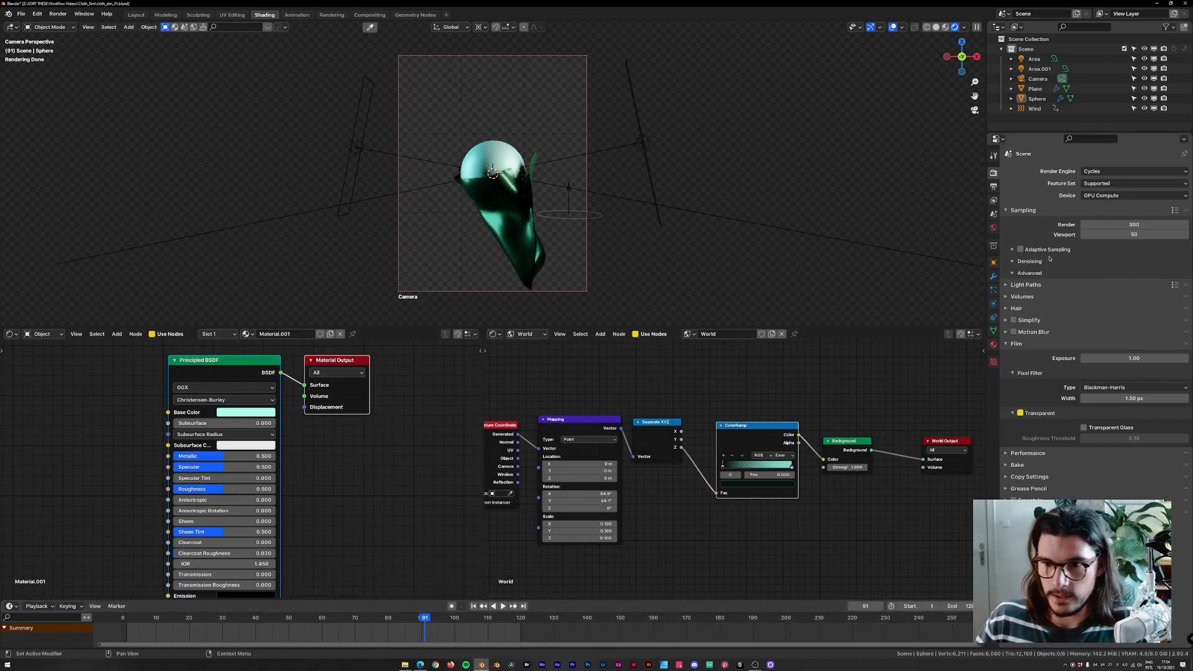
pyautogui.moveTo(428, 629); pyautogui.dragTo(504, 628, button='middle')
pyautogui.moveTo(502, 623); pyautogui.dragTo(363, 622)
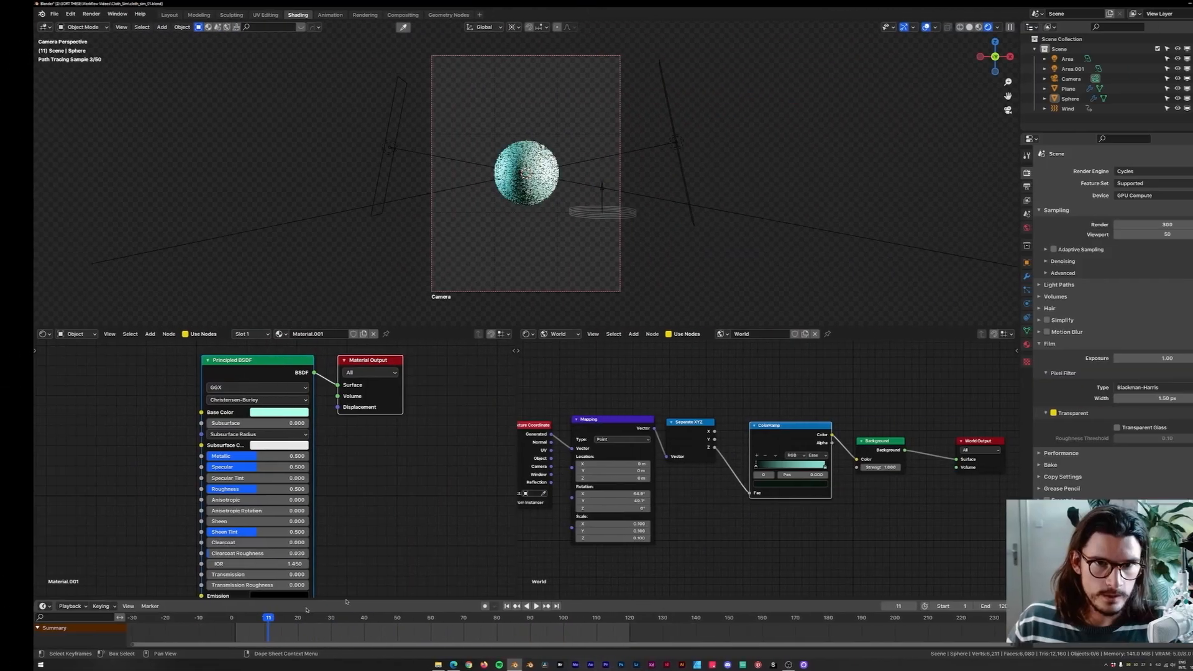
# Switch to the browser and view the reference cloth-over-sphere animation post on Instagram, then return.
pyautogui.hotkey('alt', 'Tab')
pyautogui.click(643, 314)
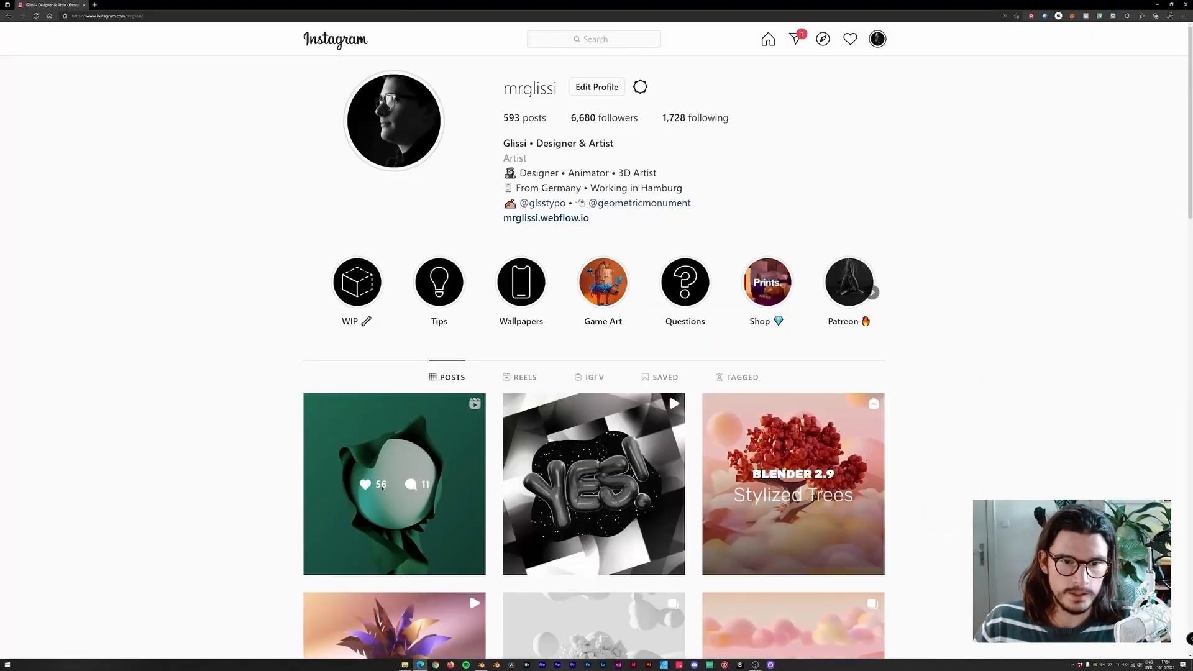
pyautogui.click(404, 422)
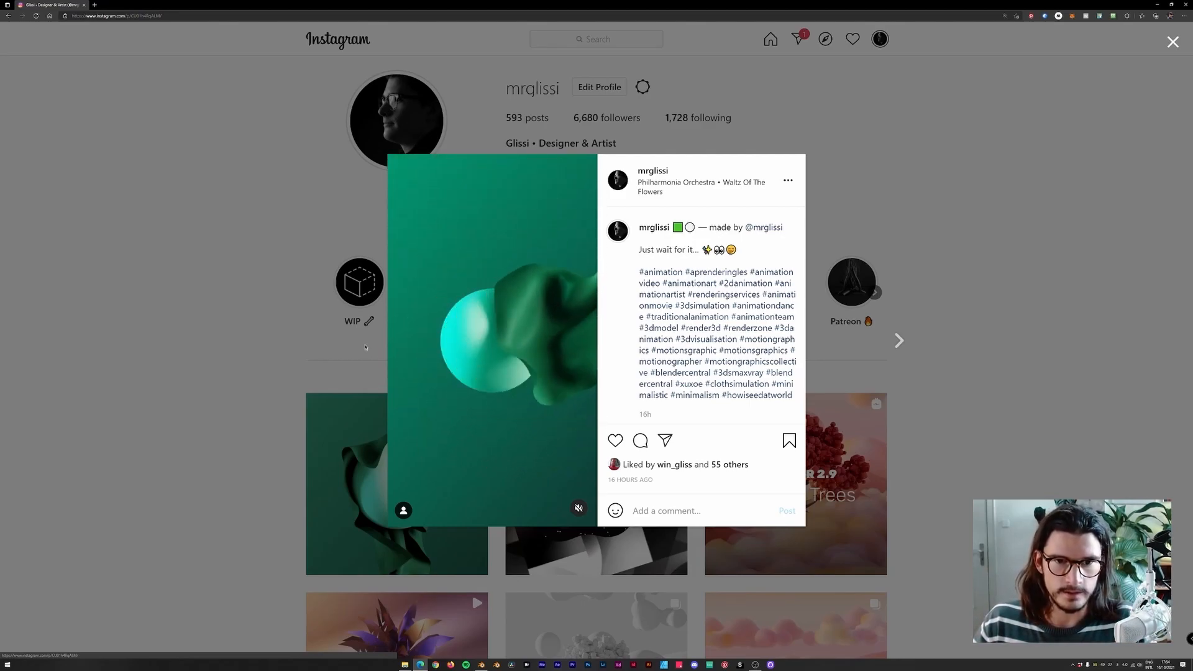
pyautogui.press('Escape')
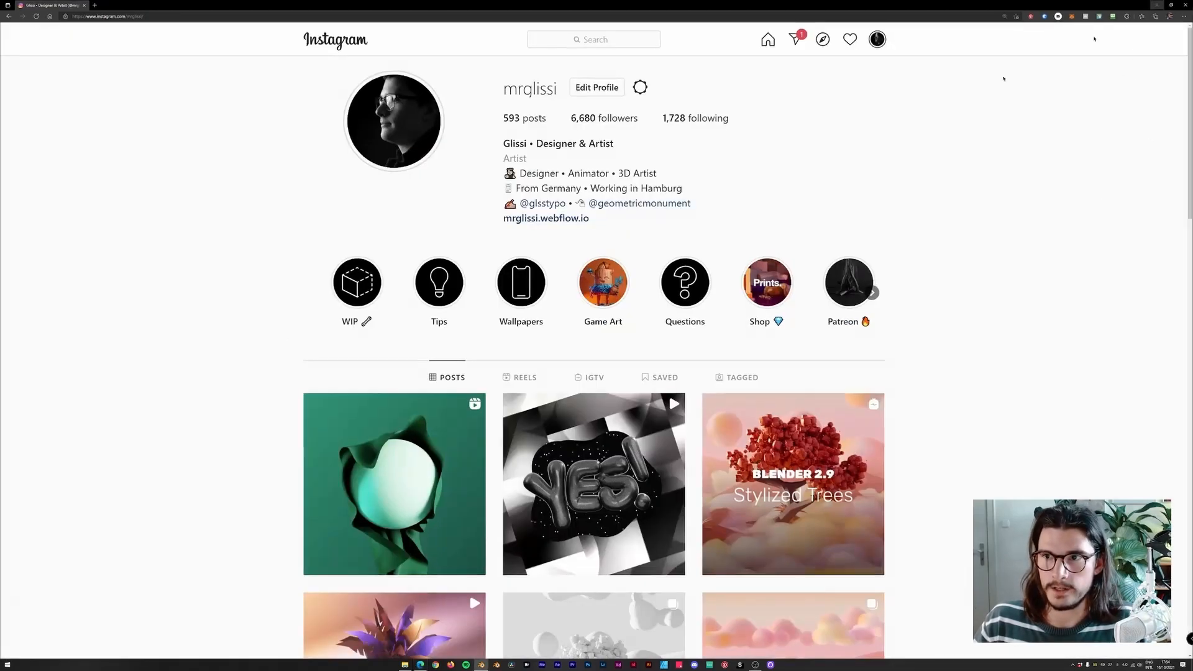
pyautogui.click(1157, 5)
# Try toggling Holdout on the sphere in its object visibility settings at frame 84.
pyautogui.moveTo(233, 620); pyautogui.dragTo(198, 620)
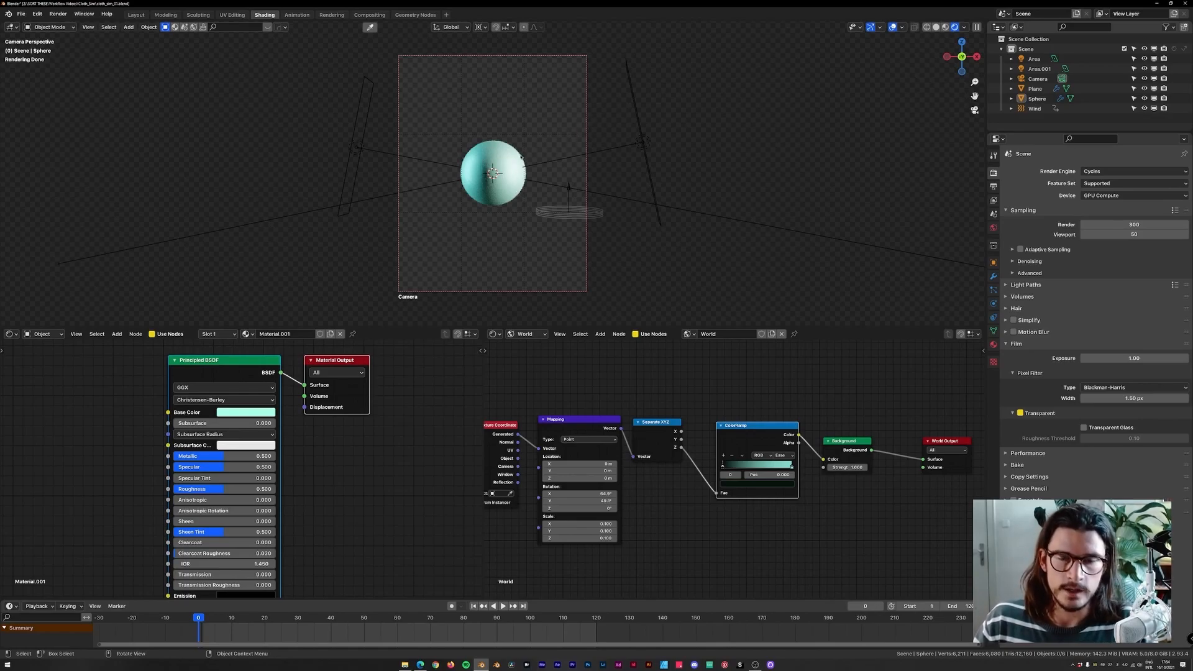
pyautogui.click(498, 165)
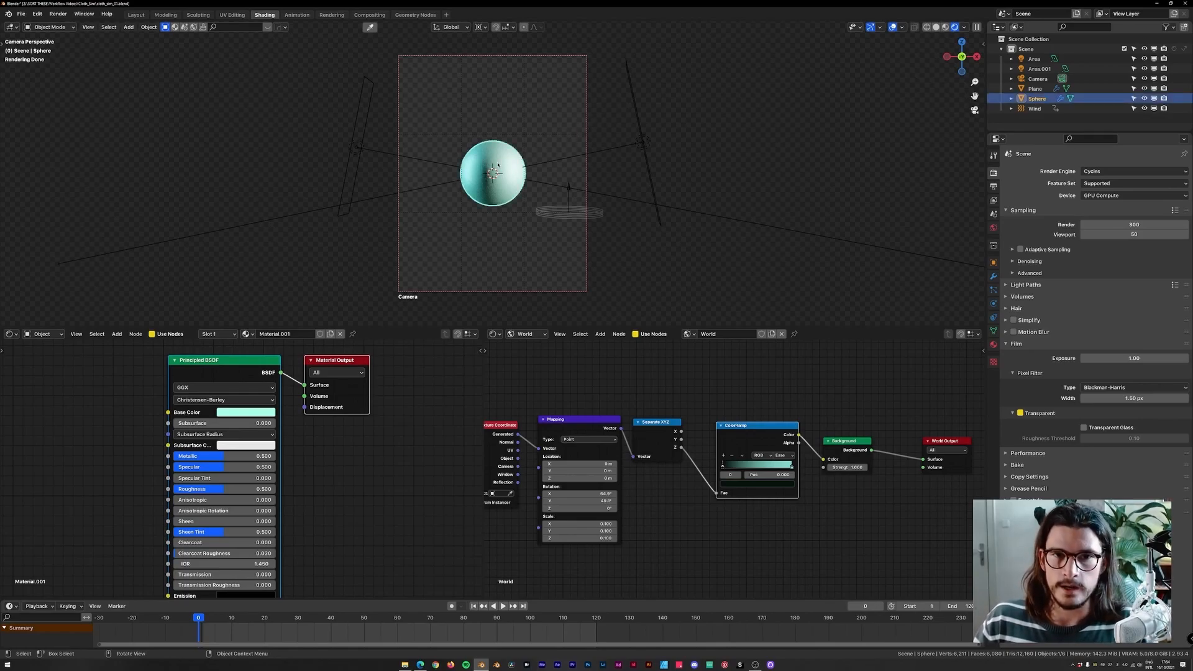
pyautogui.click(994, 262)
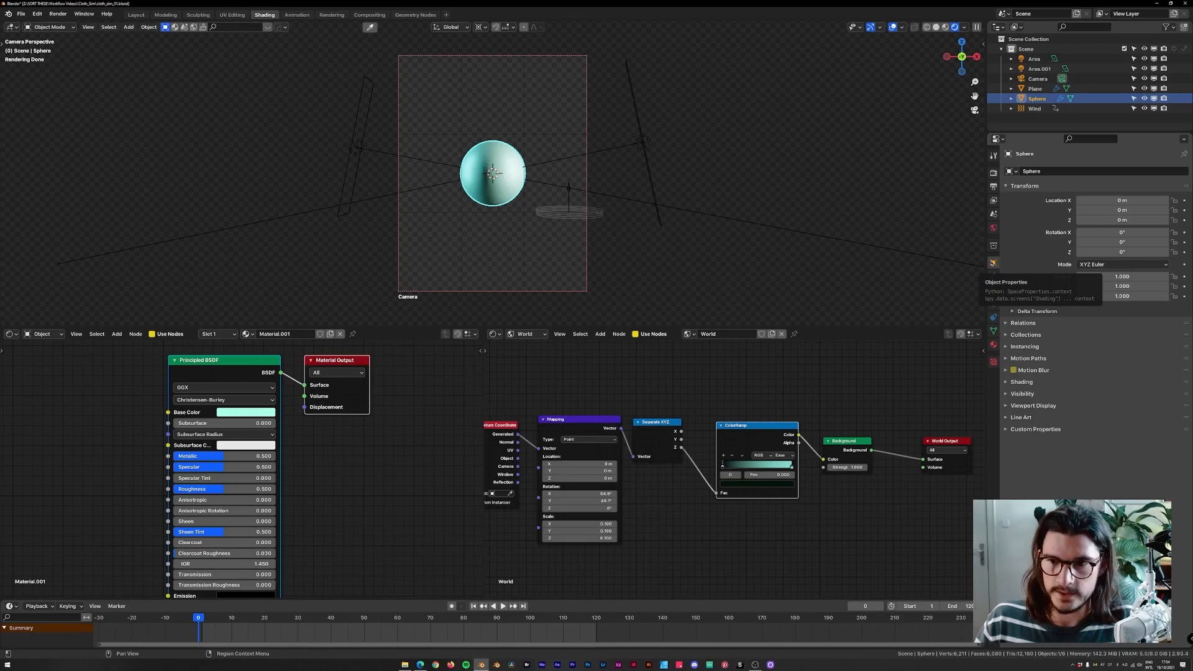
pyautogui.click(1013, 397)
pyautogui.moveTo(386, 621); pyautogui.dragTo(390, 622)
pyautogui.moveTo(294, 617); pyautogui.dragTo(478, 627)
pyautogui.click(1086, 455)
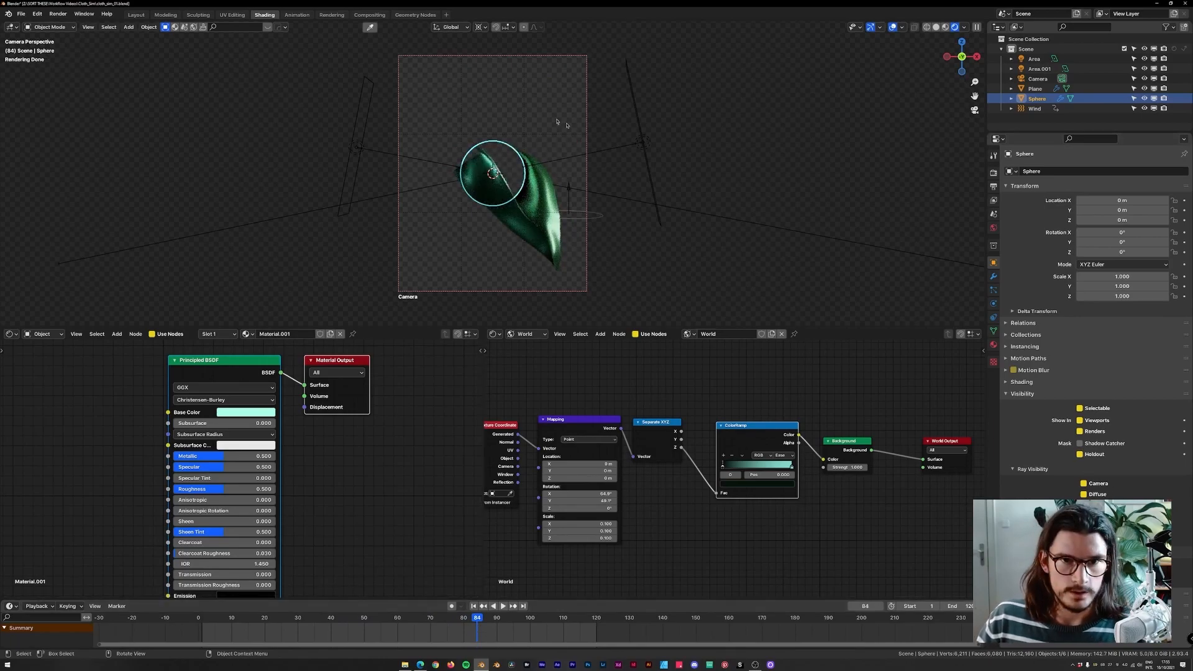
pyautogui.click(512, 127)
pyautogui.scroll(1, 521, 135)
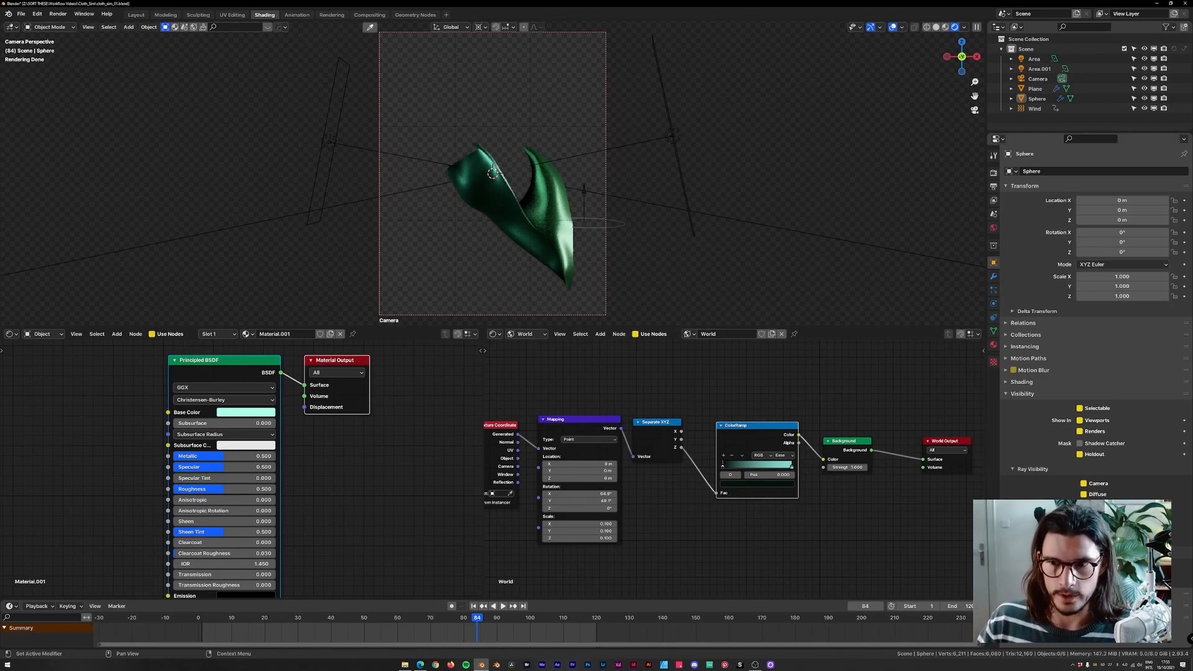
pyautogui.click(1079, 454)
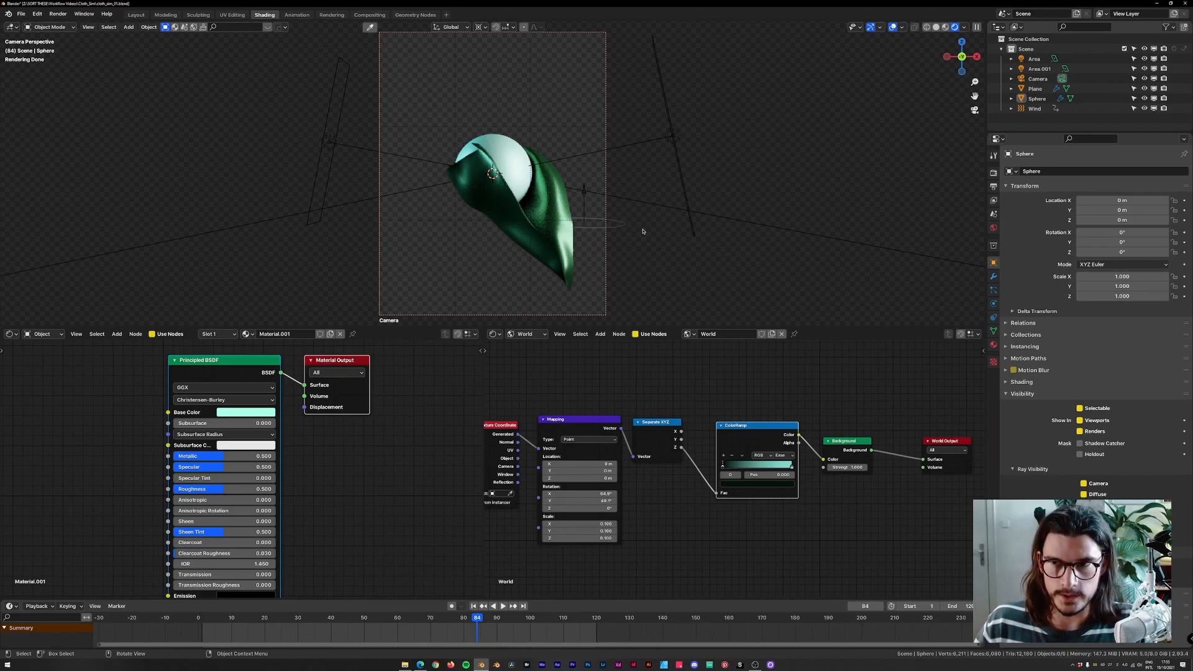
# Move the sphere into a new collection named Sphere.
pyautogui.click(516, 148)
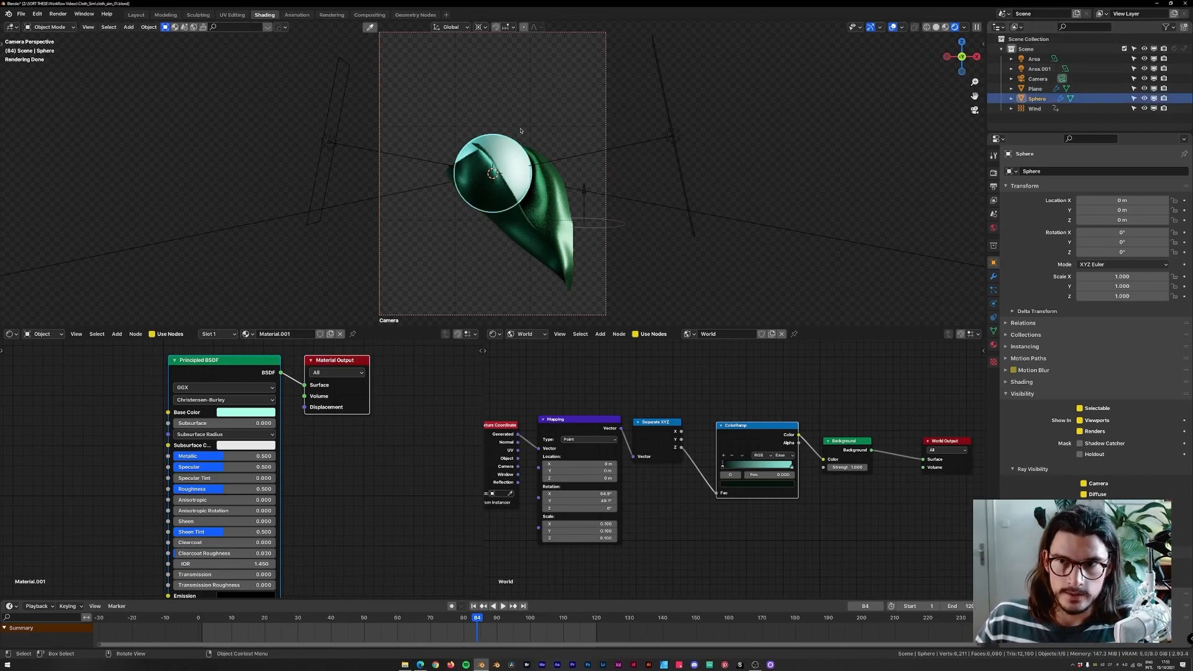
pyautogui.press('m')
pyautogui.click(540, 108)
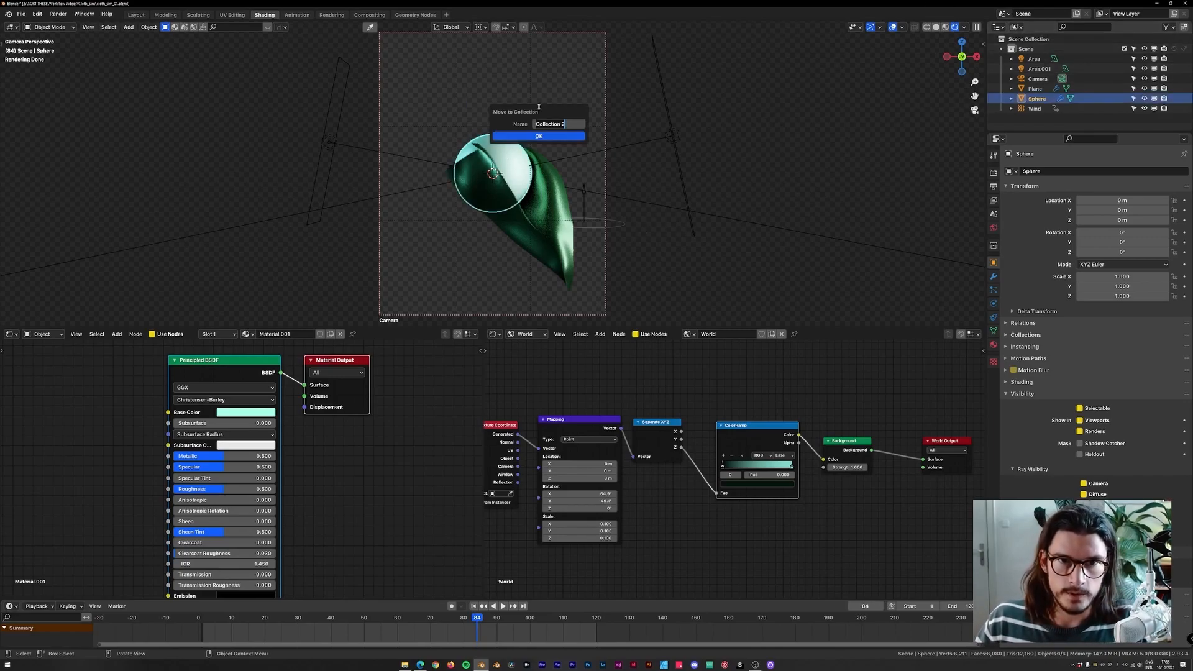
pyautogui.write('Sphere')
pyautogui.press('Return')
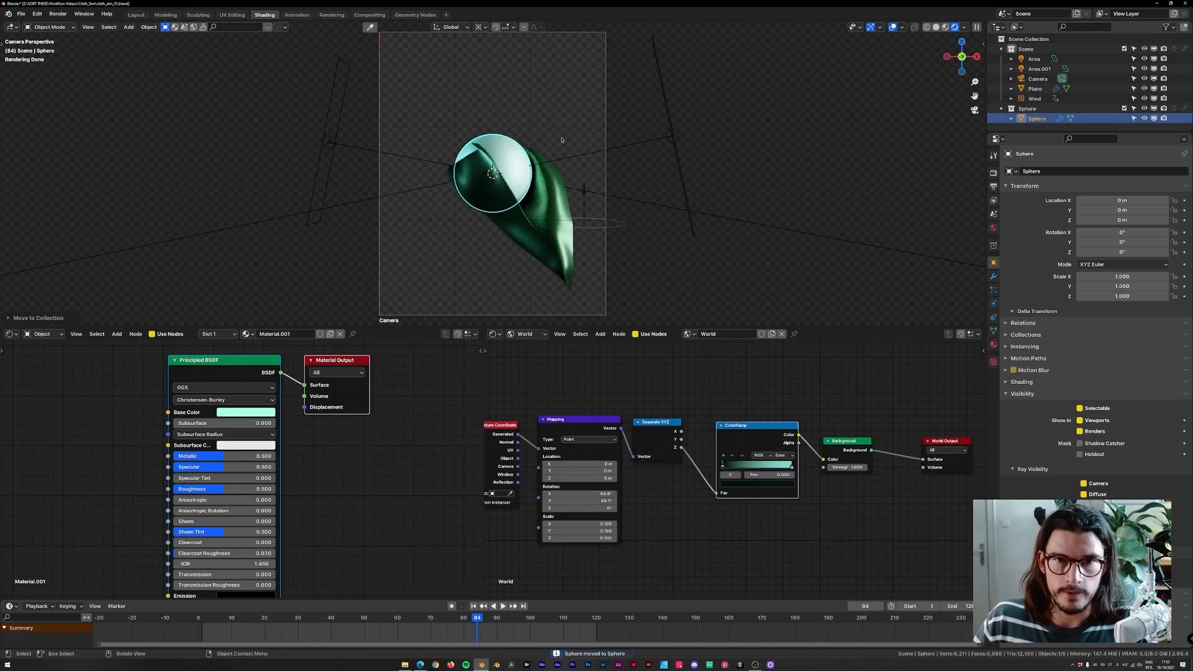
# Move the cloth plane into a new collection named Cloth.
pyautogui.click(554, 158)
pyautogui.press('m')
pyautogui.click(546, 122)
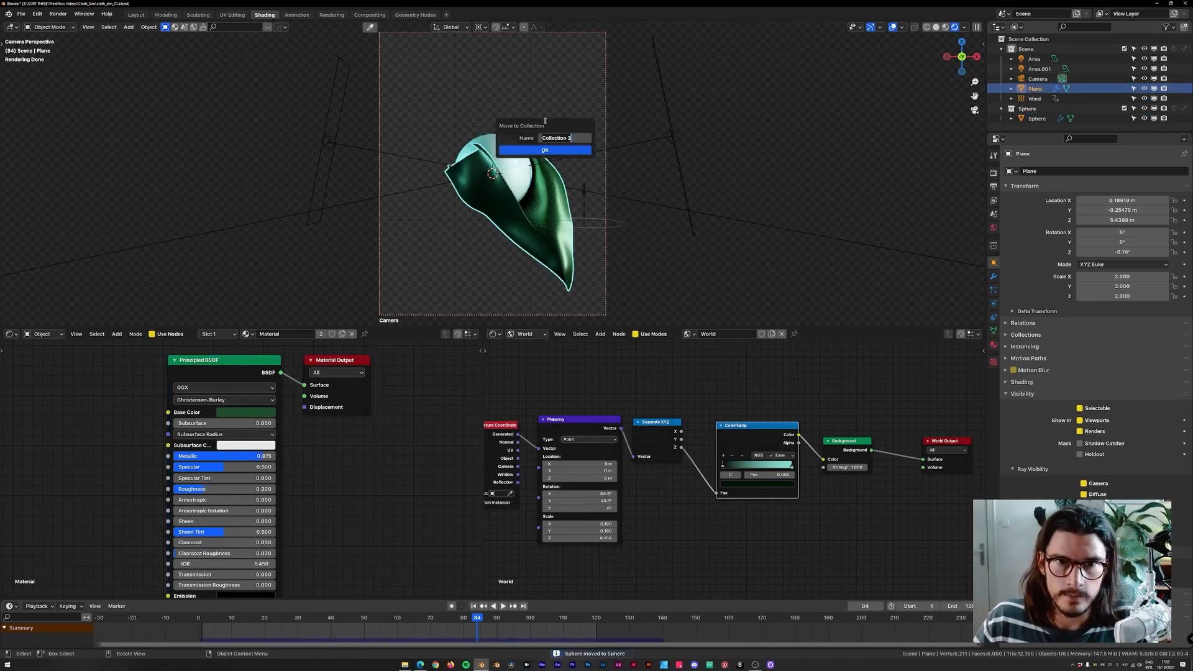
pyautogui.write('Cloth')
pyautogui.press('Return')
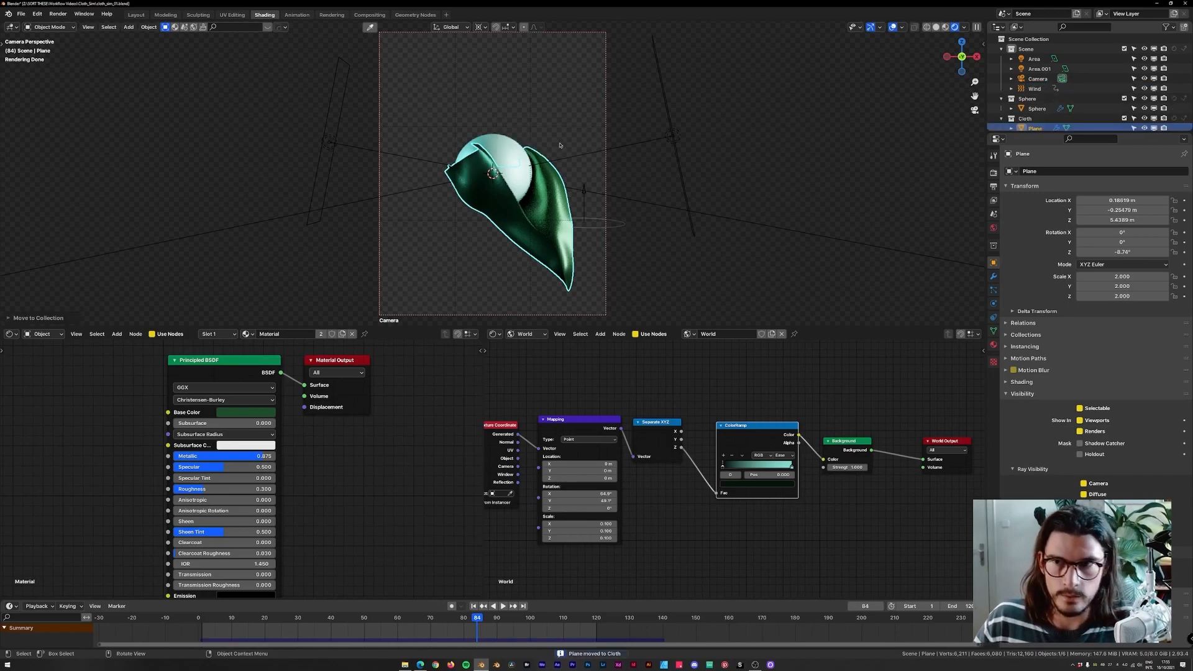
# Enlarge the outliner area to inspect the Scene, Sphere and Cloth collections.
pyautogui.moveTo(1056, 133); pyautogui.dragTo(1056, 179)
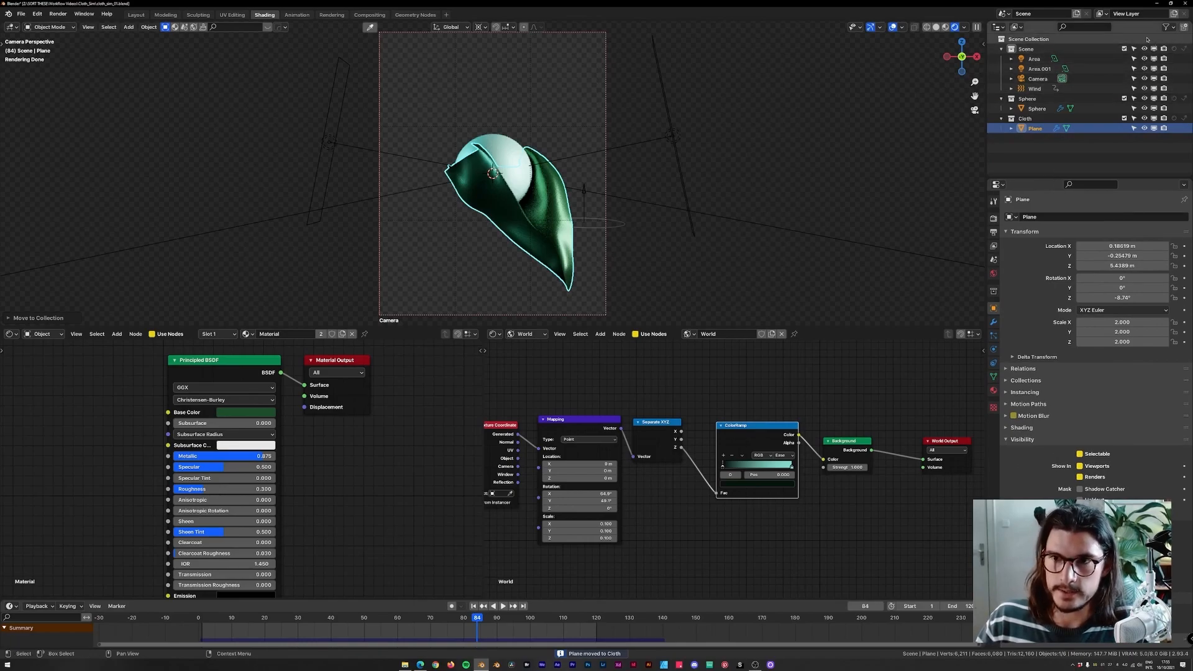
pyautogui.press('super+x')
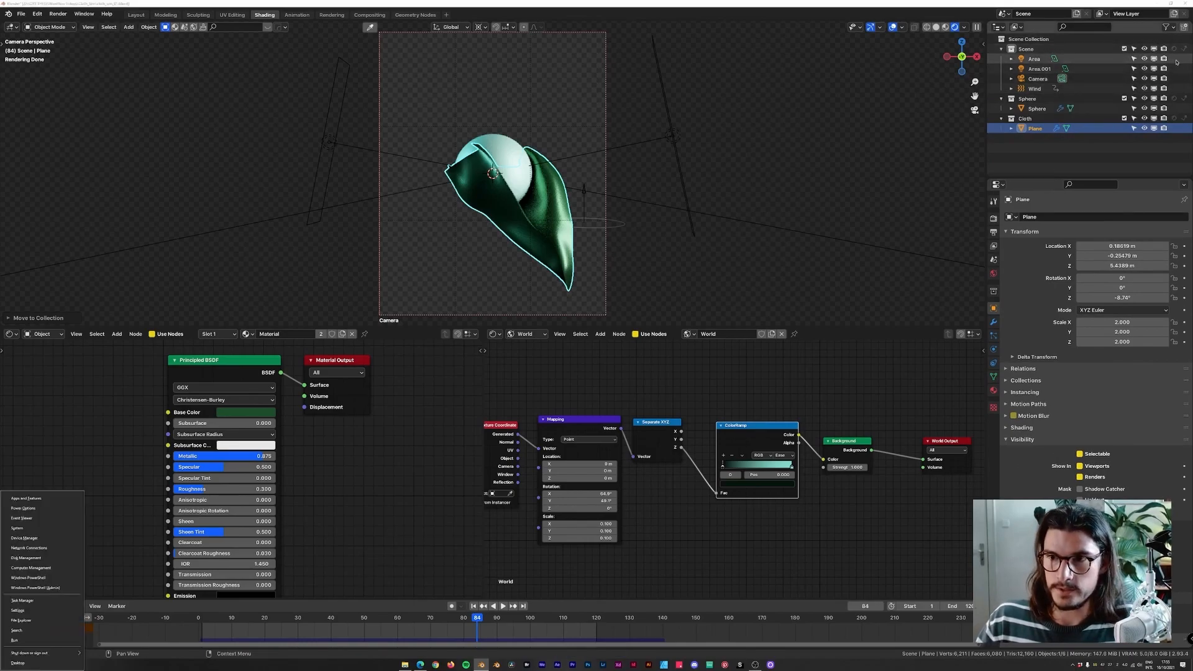
pyautogui.click(1144, 129)
pyautogui.click(1145, 129)
pyautogui.press('super+plus')
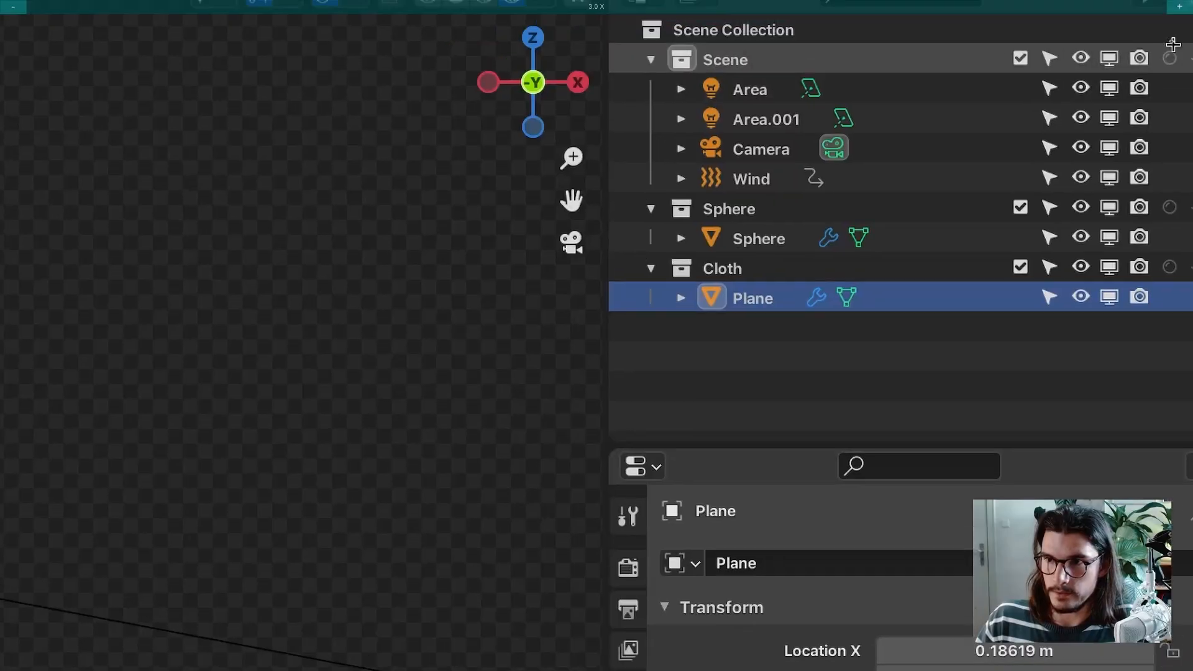
pyautogui.press('super+Escape')
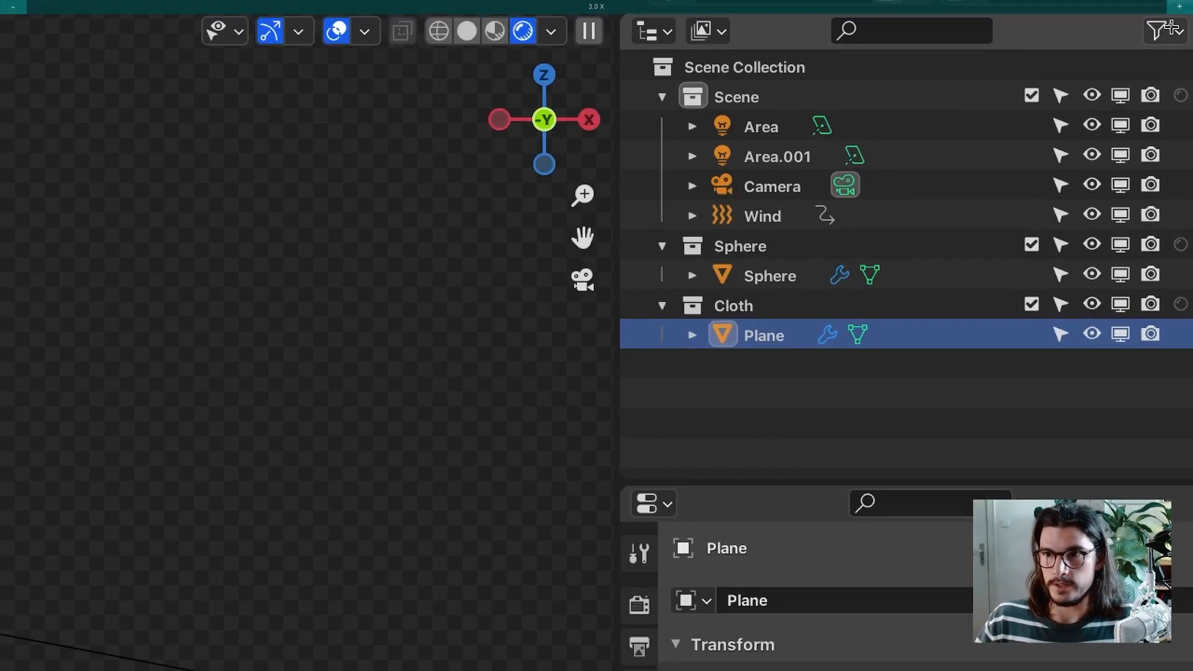
pyautogui.click(1167, 28)
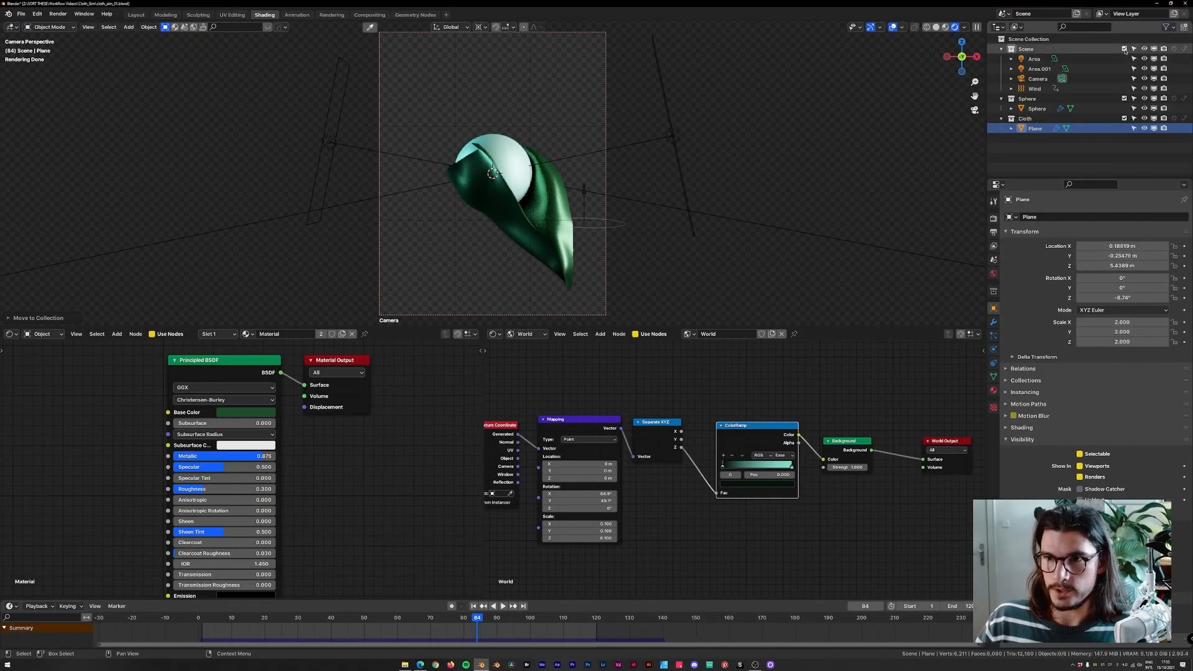
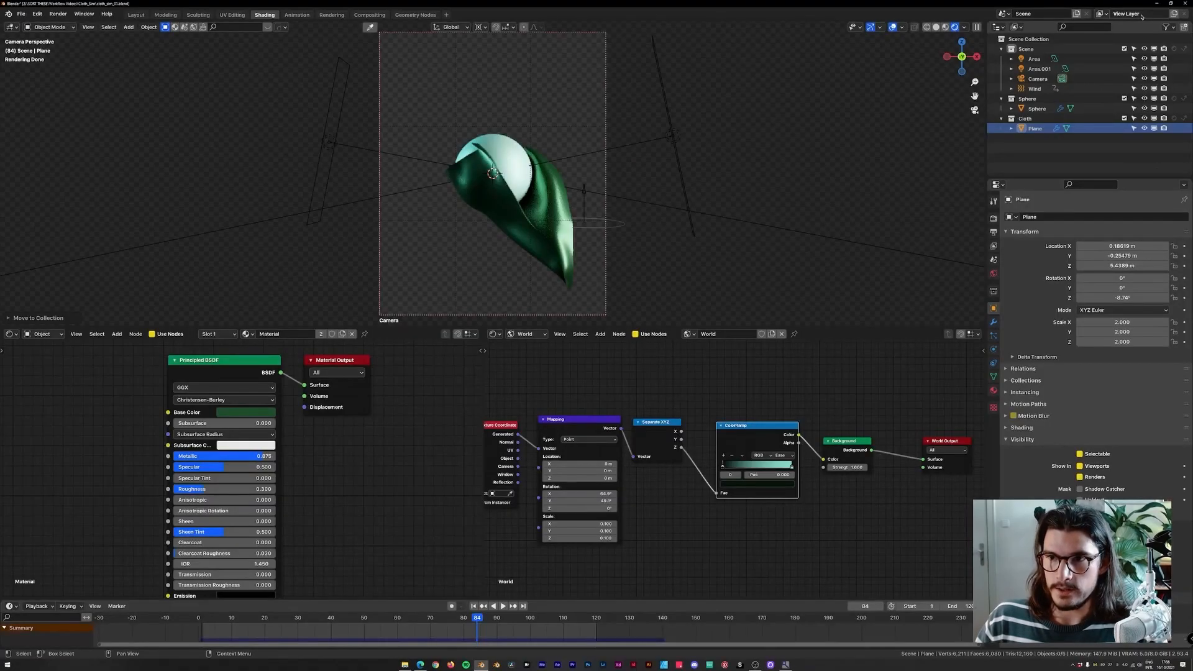
# Rename the current view layer to Sphere and set the Cloth collection to holdout in it.
pyautogui.write('Sphe')
pyautogui.press('Return')
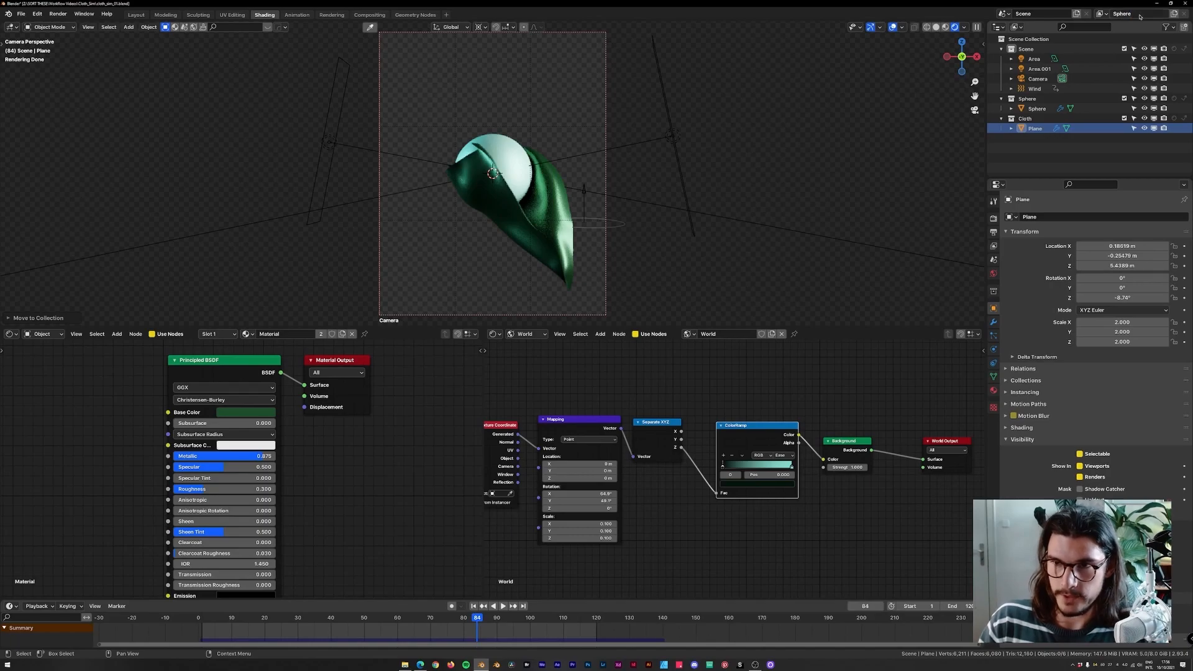
pyautogui.click(1024, 119)
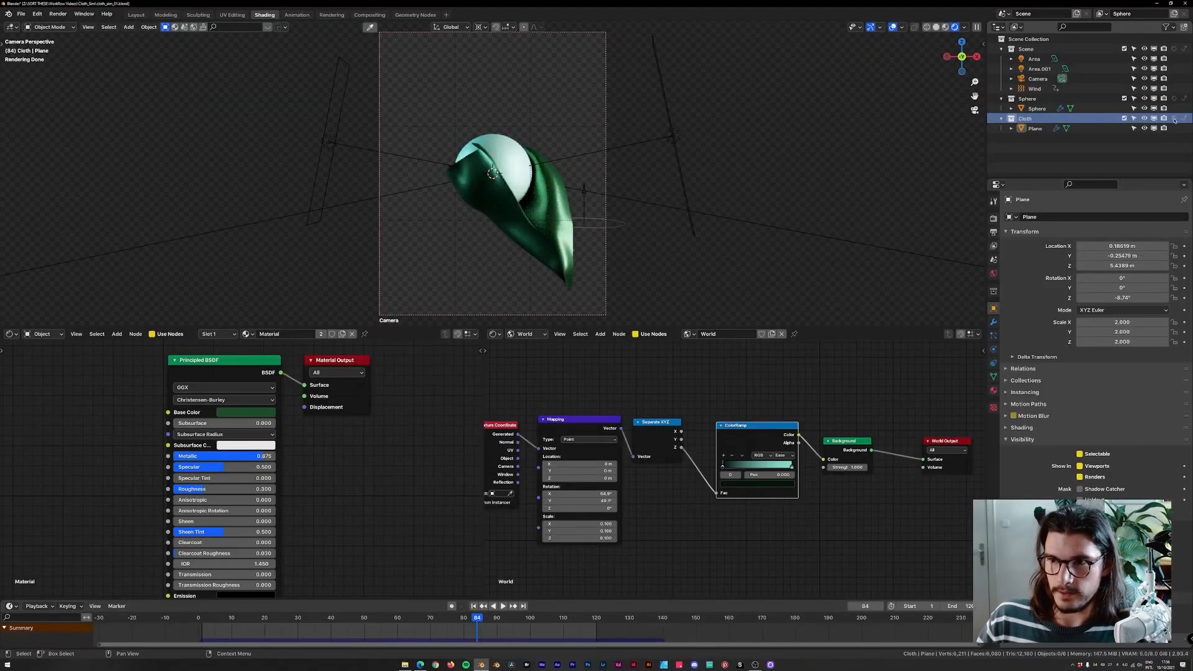
pyautogui.click(1173, 118)
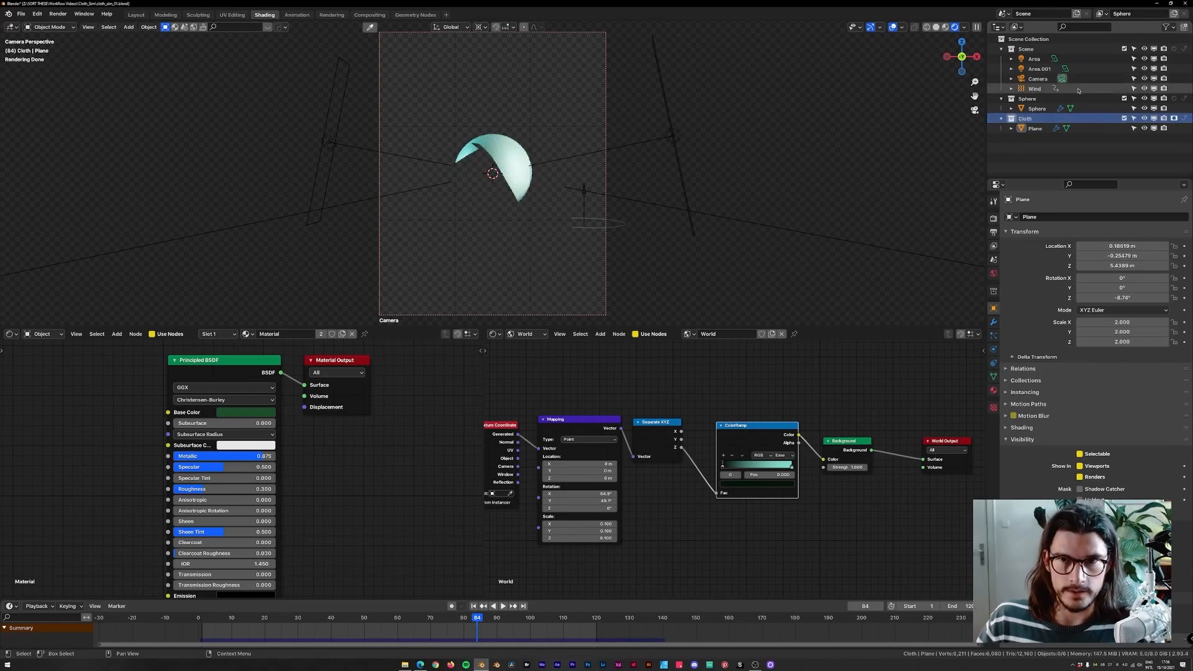
# Add a new view layer named Cloth and set the Sphere collection to holdout in it.
pyautogui.click(1173, 14)
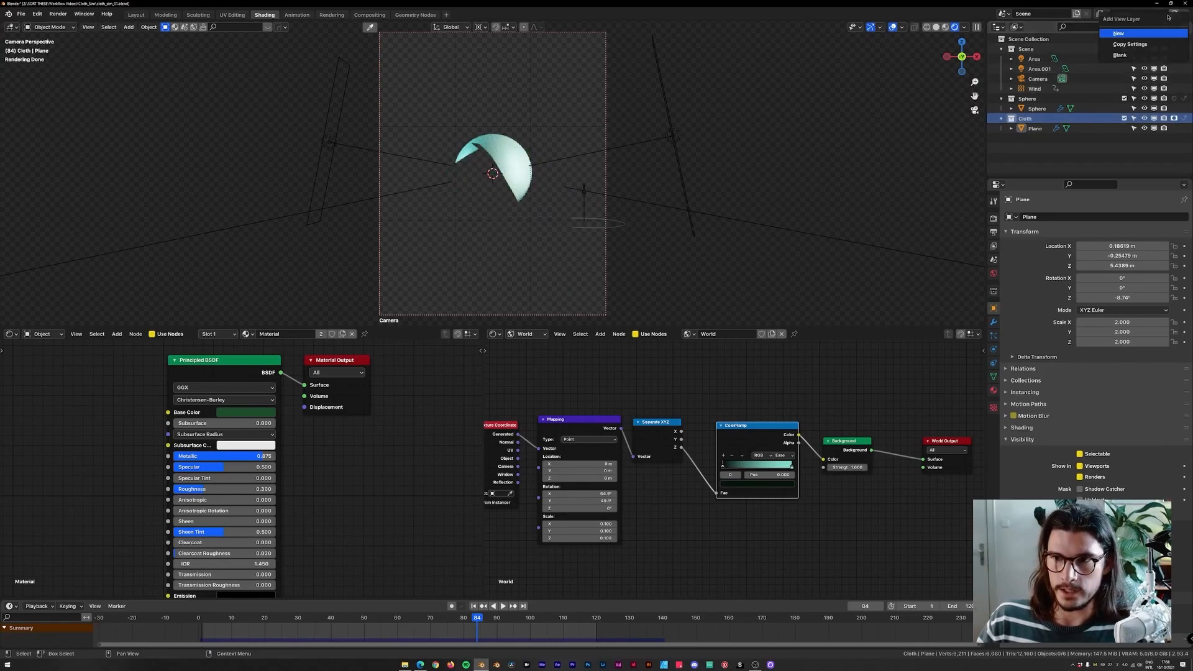
pyautogui.click(1138, 33)
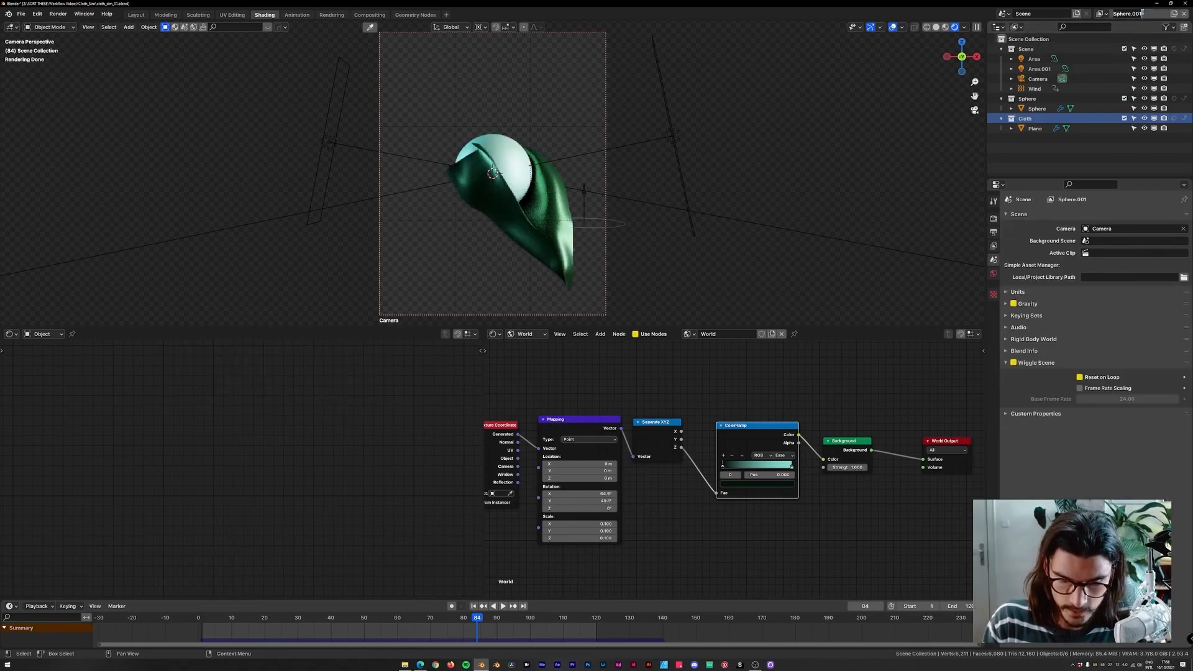
pyautogui.click(1142, 14)
pyautogui.write('Cloth')
pyautogui.press('Return')
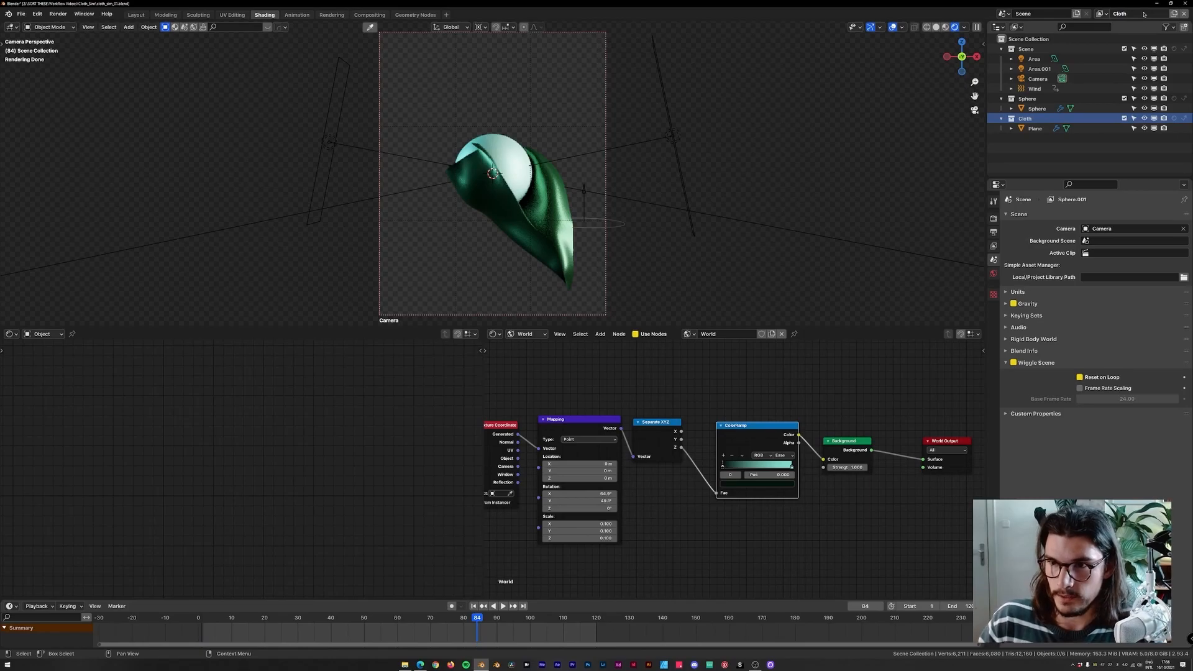
pyautogui.click(1028, 99)
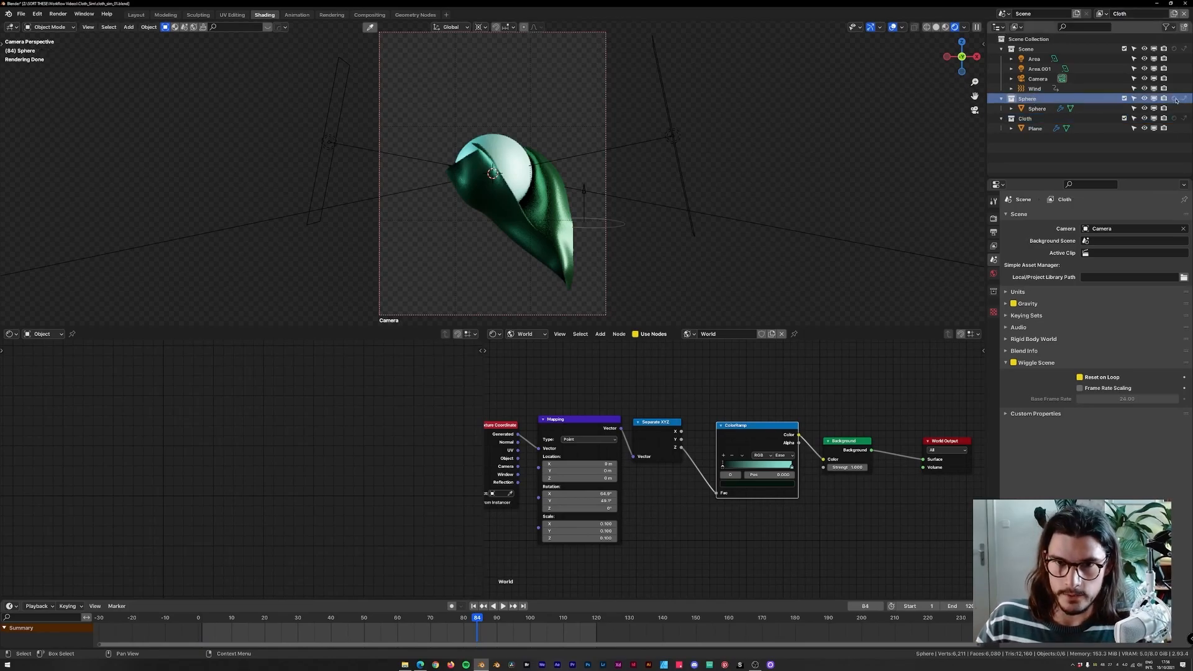
pyautogui.click(1174, 98)
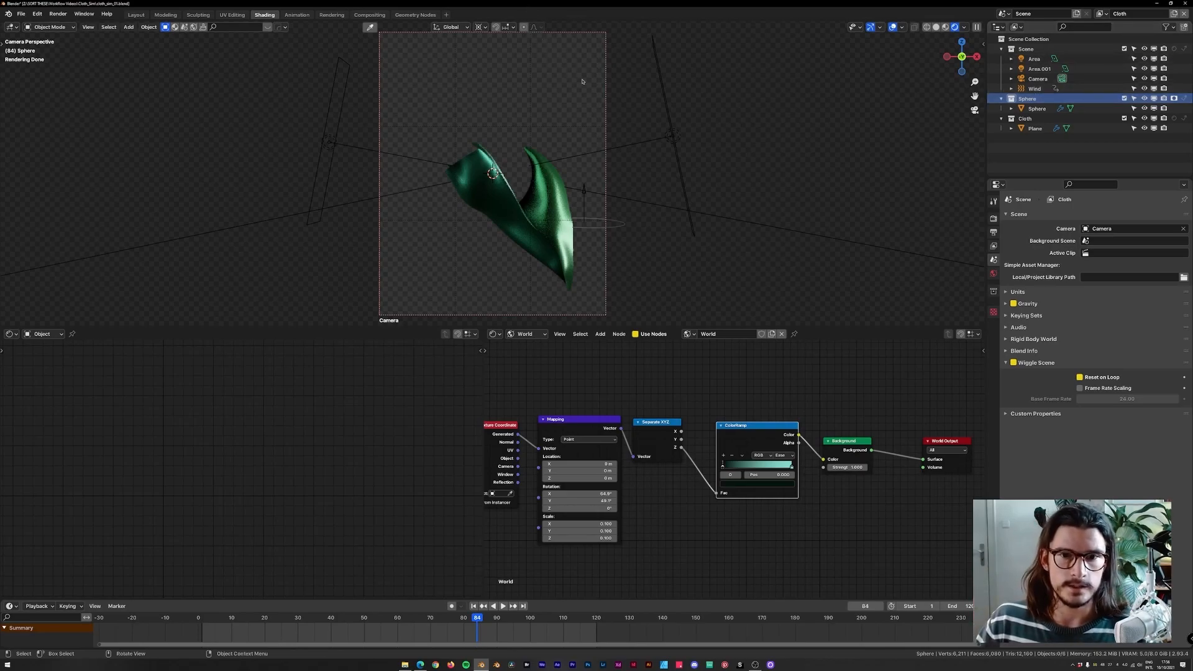
# Save the file and switch to the Compositing workspace.
pyautogui.hotkey('ctrl', 's')
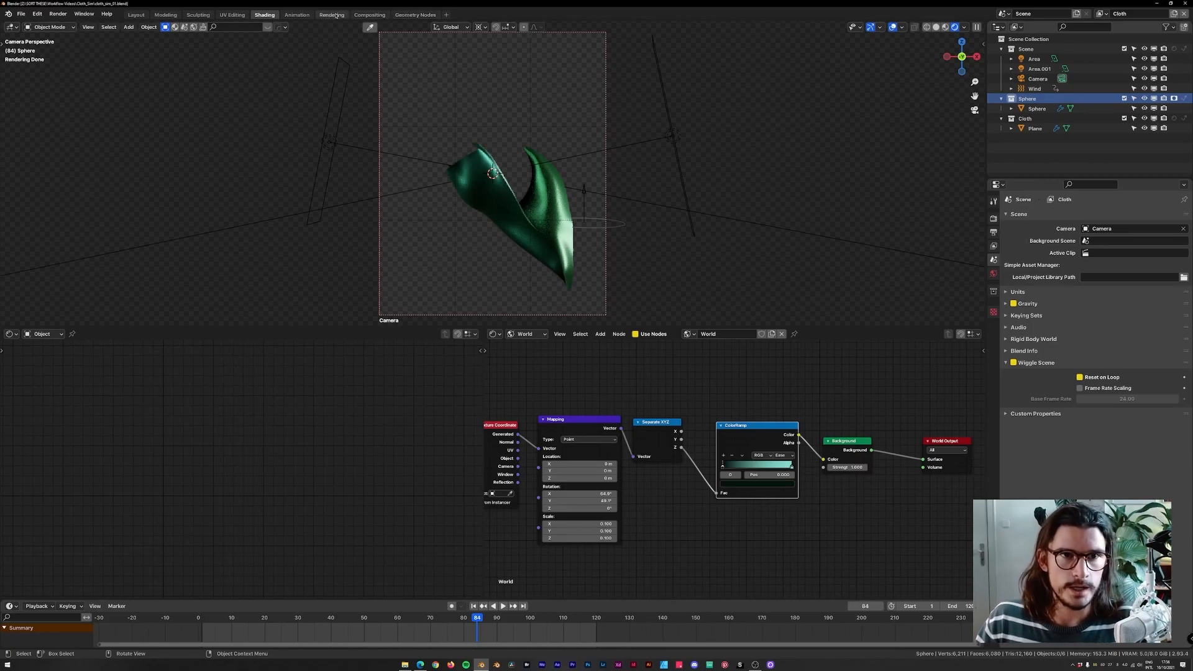
pyautogui.click(369, 15)
pyautogui.press('Home')
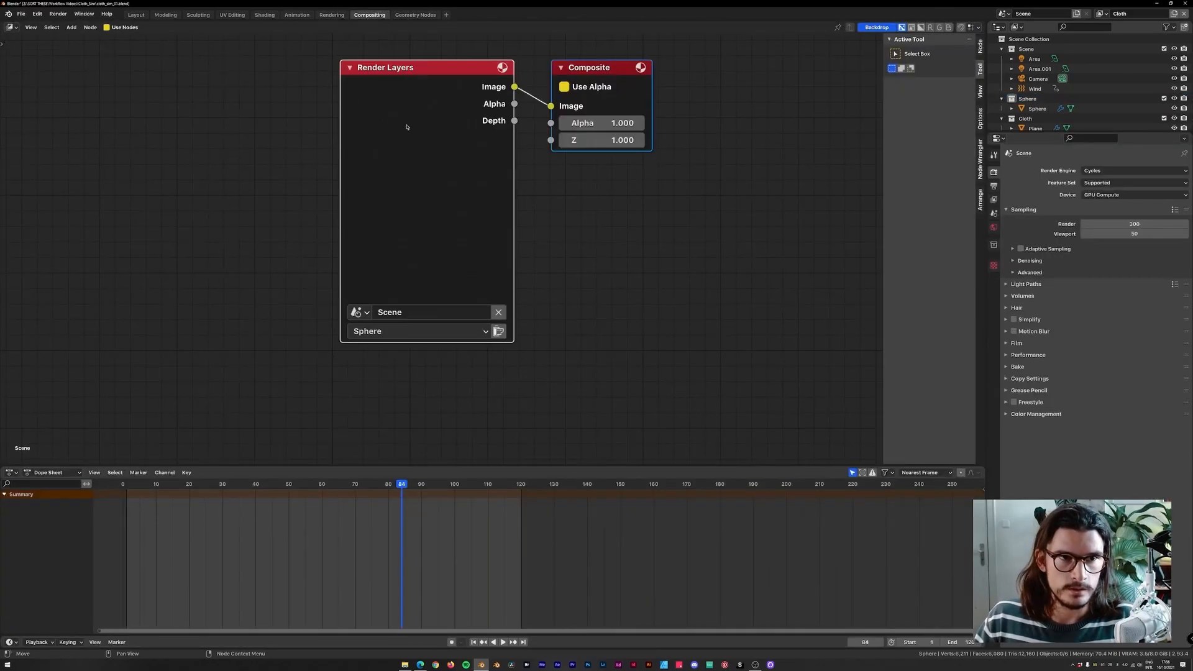
# Duplicate the Render Layers node and place the copy below the original.
pyautogui.moveTo(437, 106); pyautogui.dragTo(168, 106)
pyautogui.scroll(-7, 594, 282)
pyautogui.moveTo(360, 178); pyautogui.dragTo(221, 103)
pyautogui.hotkey('shift', 'd')
pyautogui.press('x')
pyautogui.press('y')
pyautogui.click(190, 269)
pyautogui.scroll(2, 214, 268)
pyautogui.moveTo(227, 268); pyautogui.dragTo(276, 233, button='middle')
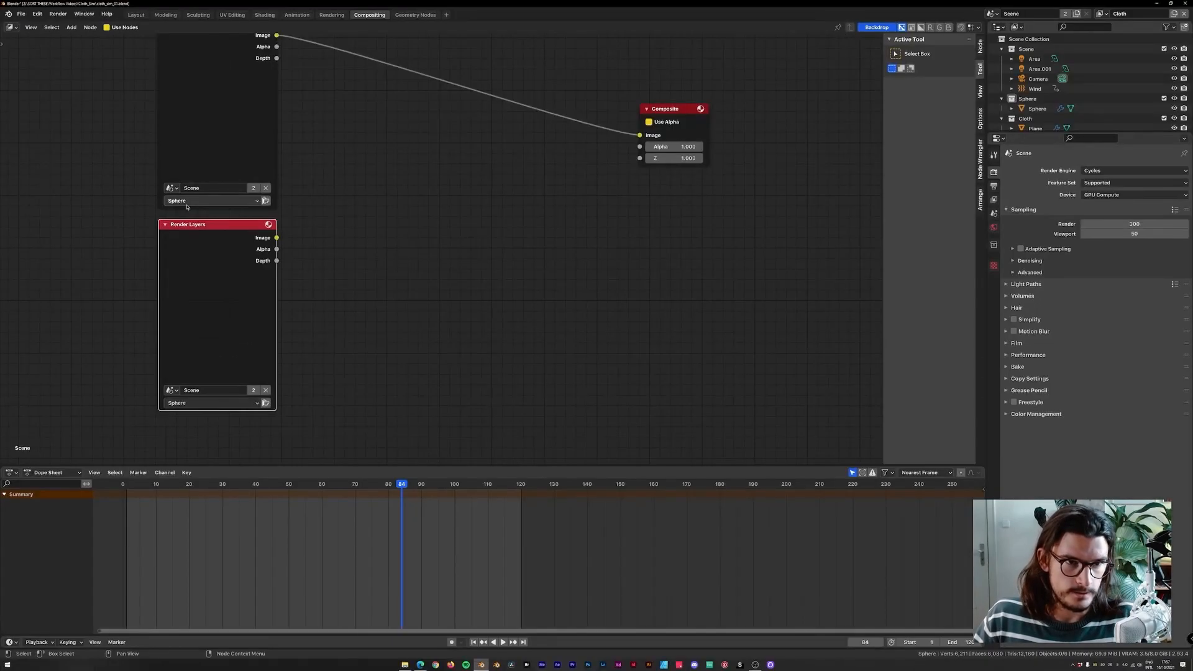
# Assign the Sphere view layer to the upper Render Layers node and the Cloth view layer to the lower one.
pyautogui.click(186, 202)
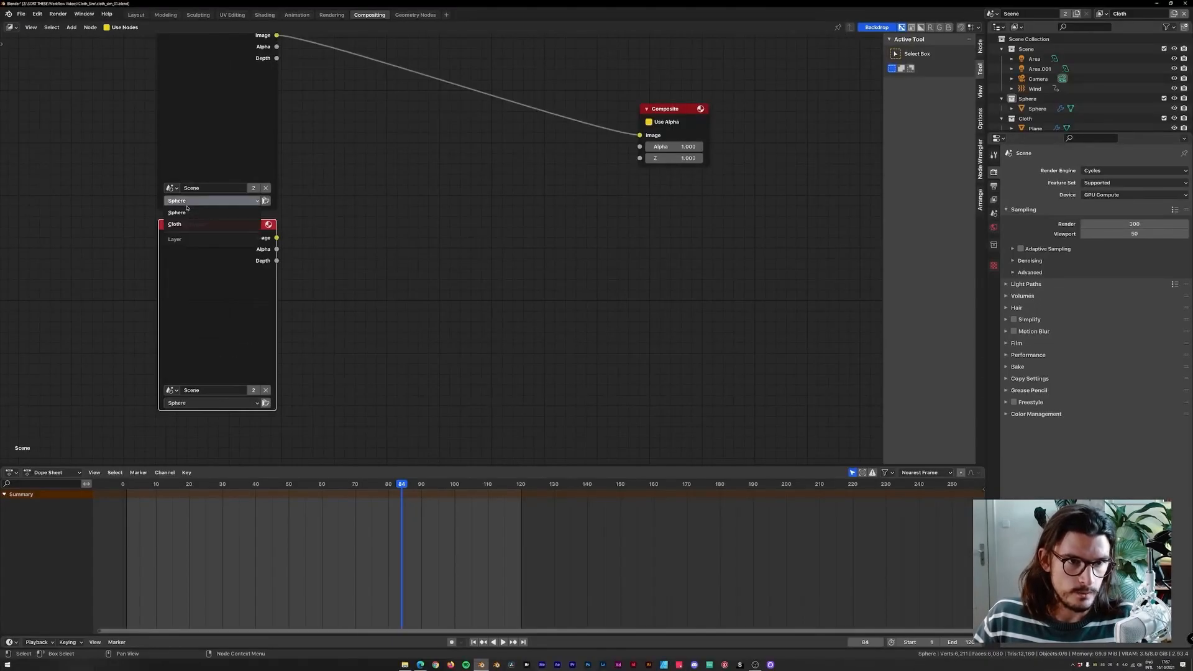
pyautogui.click(184, 212)
pyautogui.click(187, 402)
pyautogui.click(179, 430)
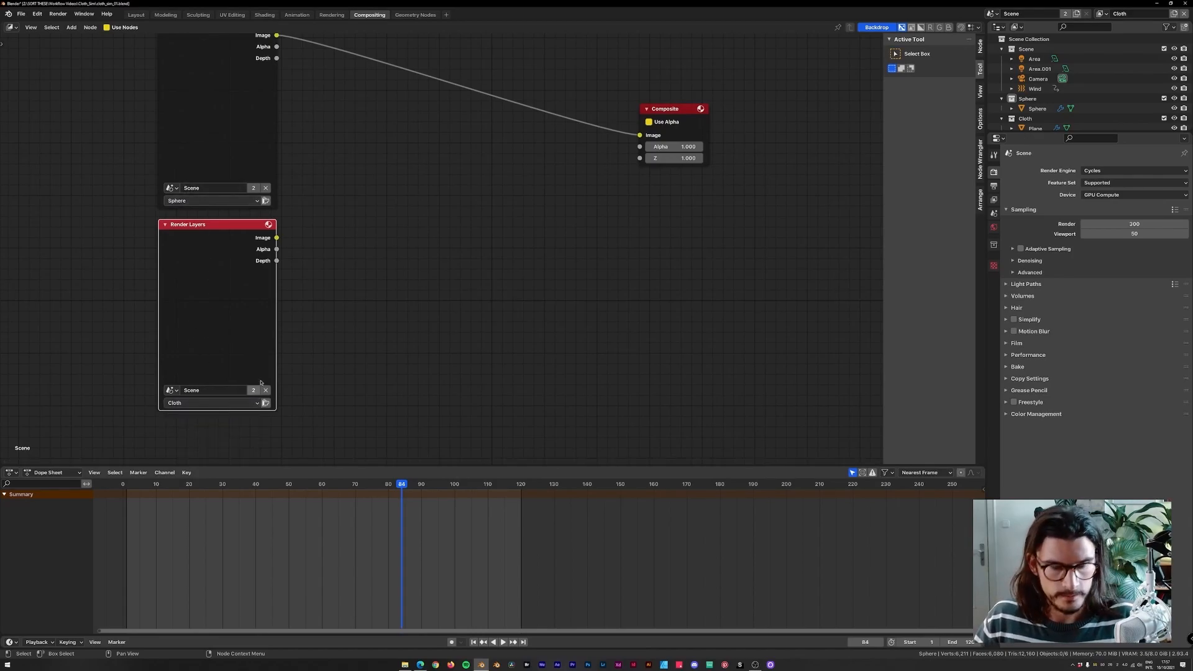
pyautogui.moveTo(363, 167); pyautogui.dragTo(347, 209, button='middle')
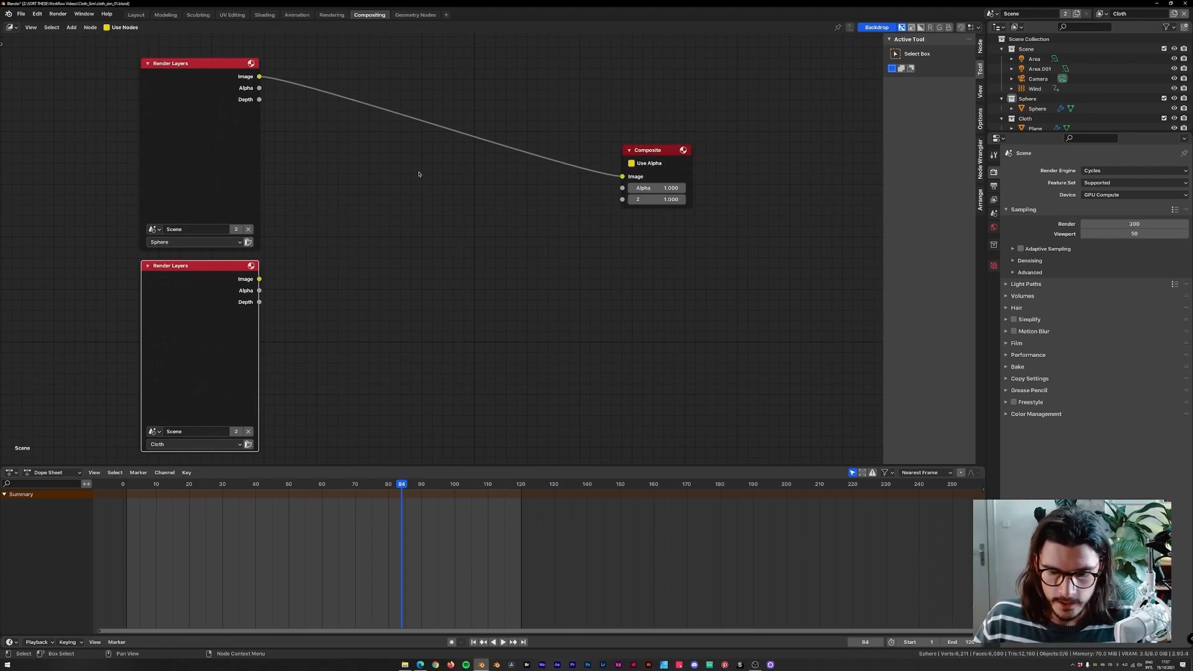
# Render the current frame and connect the render layers to a Viewer node to preview their output.
pyautogui.press('F12')
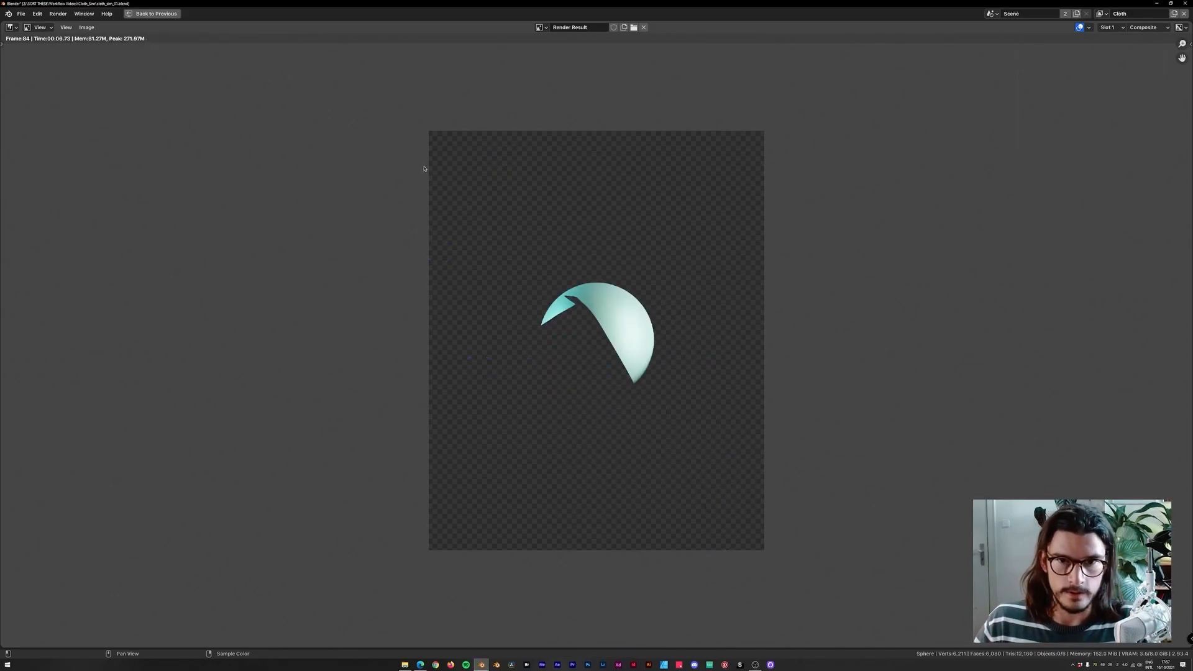
pyautogui.press('Escape')
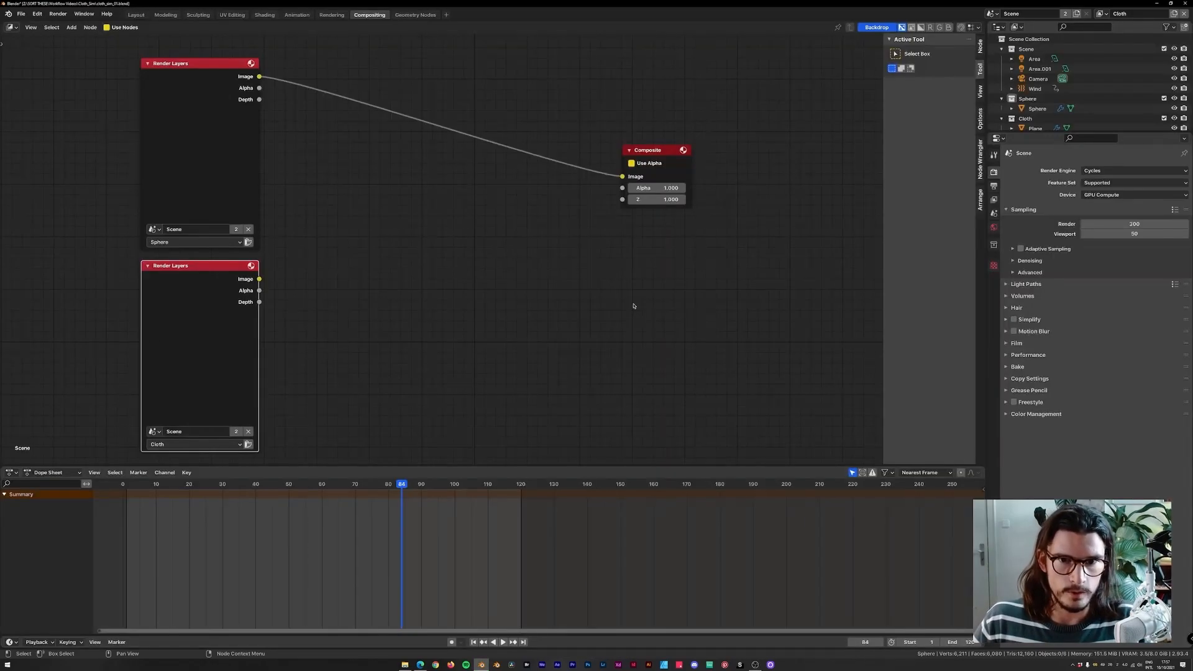
pyautogui.click(253, 77)
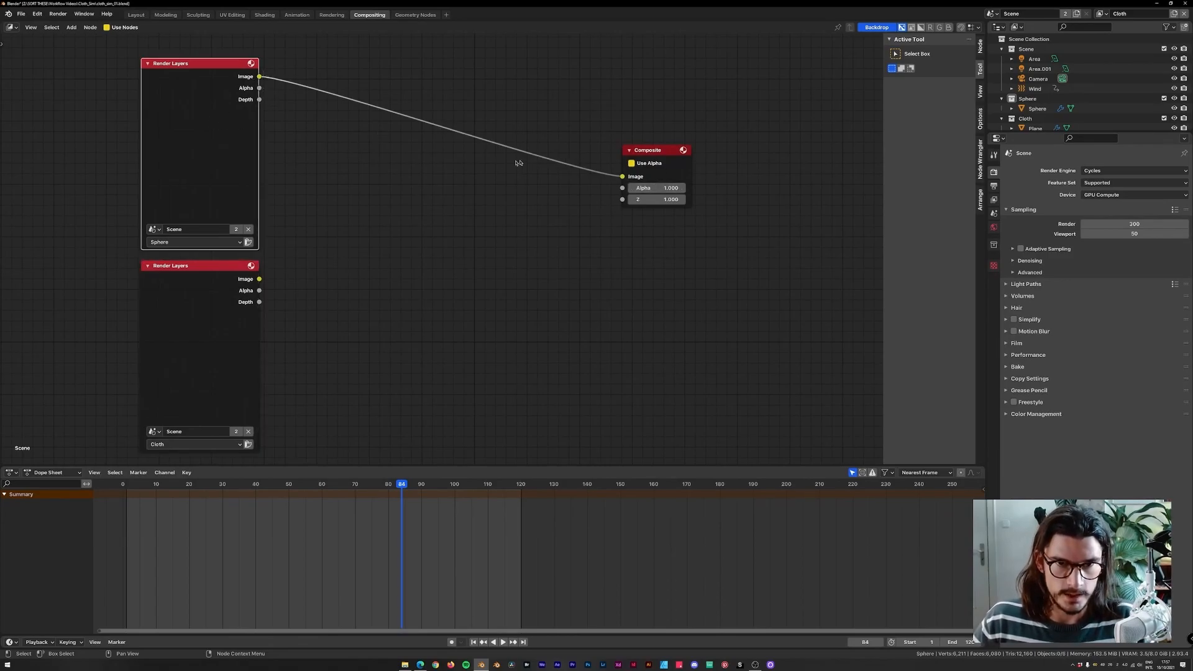
pyautogui.keyDown('ctrl'); pyautogui.keyDown('shift'); pyautogui.click(200, 280); pyautogui.keyUp('shift'); pyautogui.keyUp('ctrl')
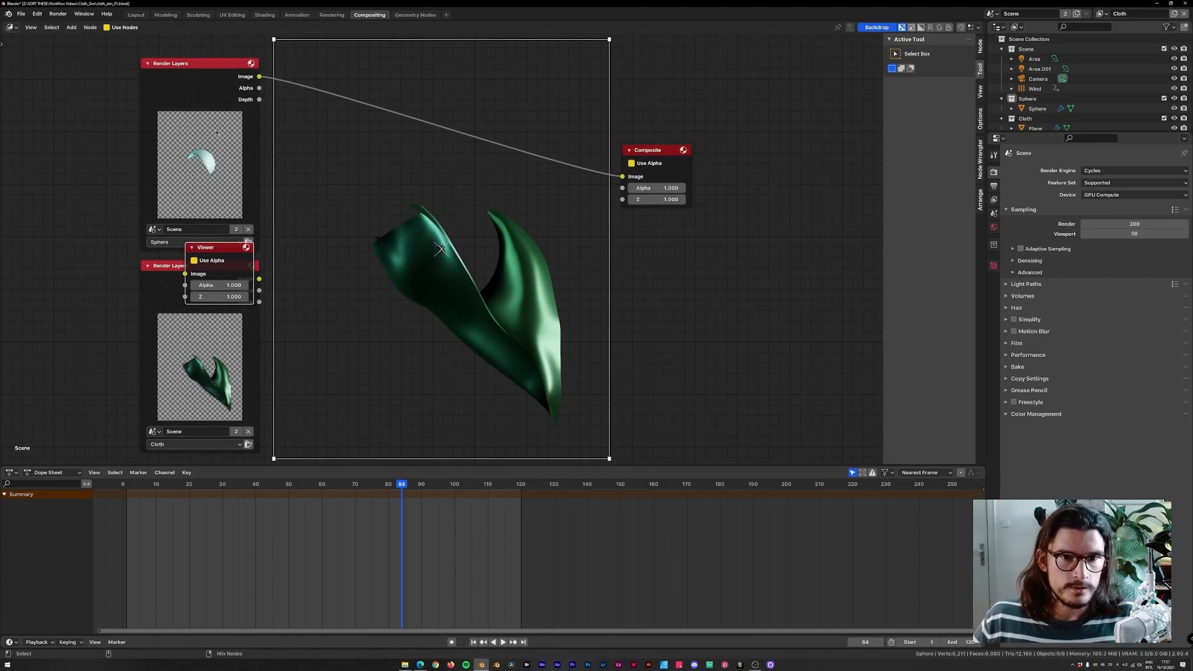
pyautogui.keyDown('ctrl'); pyautogui.keyDown('shift'); pyautogui.click(220, 92); pyautogui.keyUp('shift'); pyautogui.keyUp('ctrl')
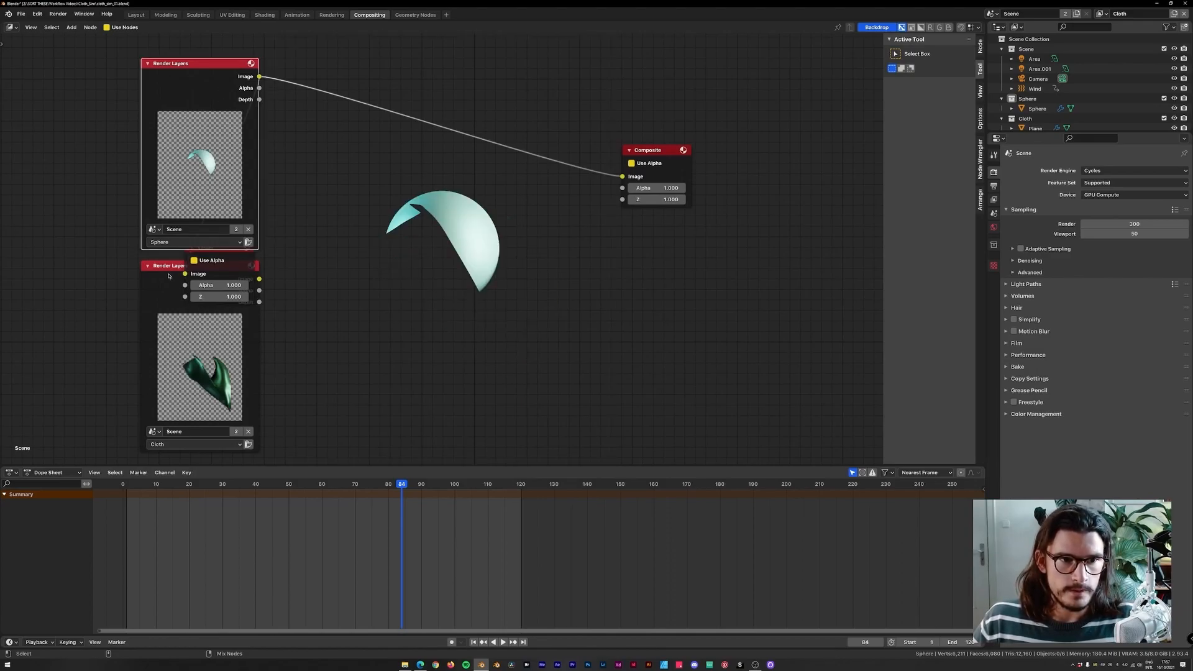
pyautogui.click(194, 260)
pyautogui.hotkey('ctrl', 'z')
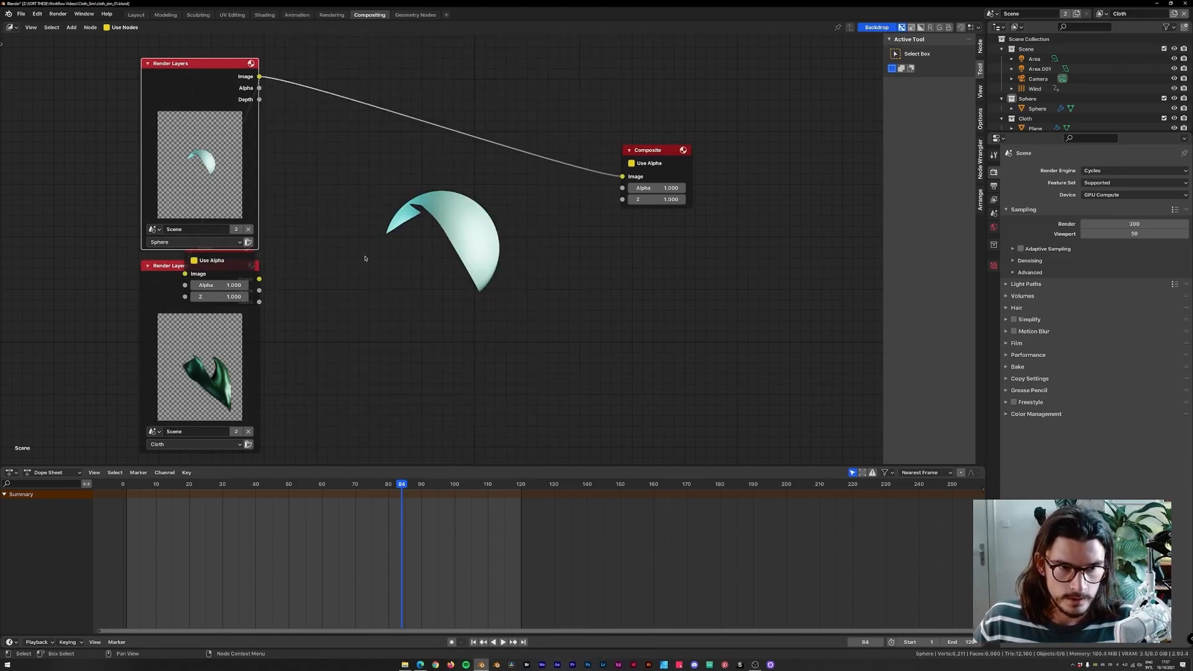
# Move the Viewer node above the Composite node and preview the Sphere and Cloth render layers in turn.
pyautogui.click(240, 254)
pyautogui.moveTo(218, 248); pyautogui.dragTo(656, 81)
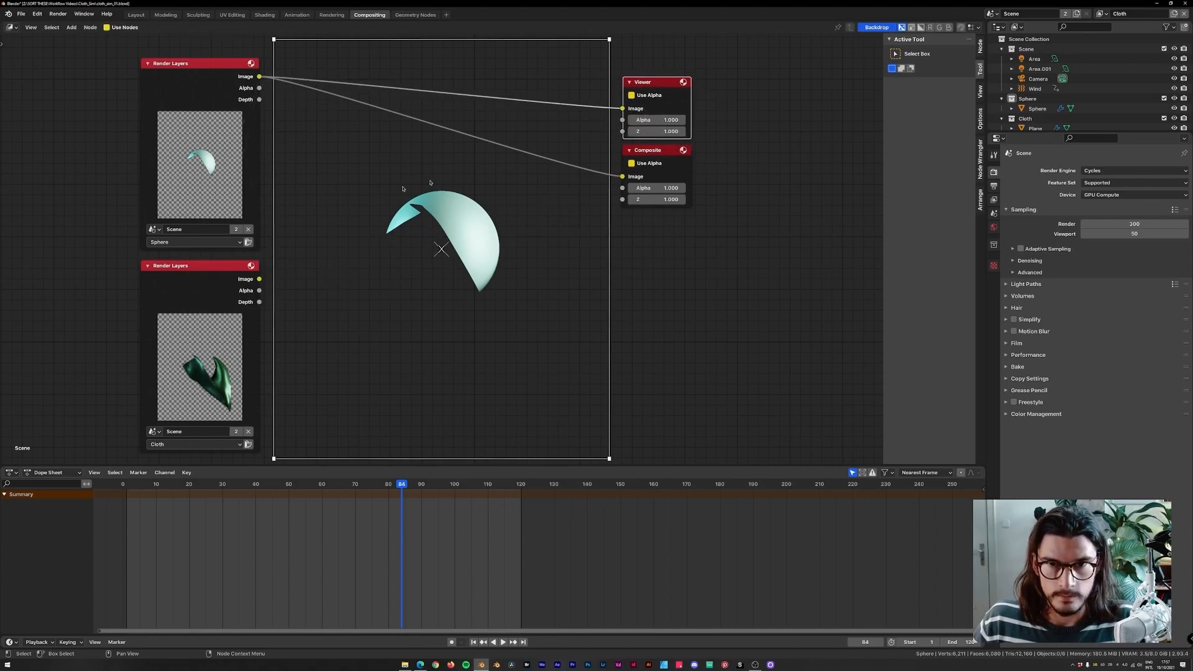
pyautogui.keyDown('ctrl'); pyautogui.keyDown('shift'); pyautogui.click(226, 99); pyautogui.keyUp('shift'); pyautogui.keyUp('ctrl')
pyautogui.keyDown('ctrl'); pyautogui.keyDown('shift'); pyautogui.click(197, 297); pyautogui.keyUp('shift'); pyautogui.keyUp('ctrl')
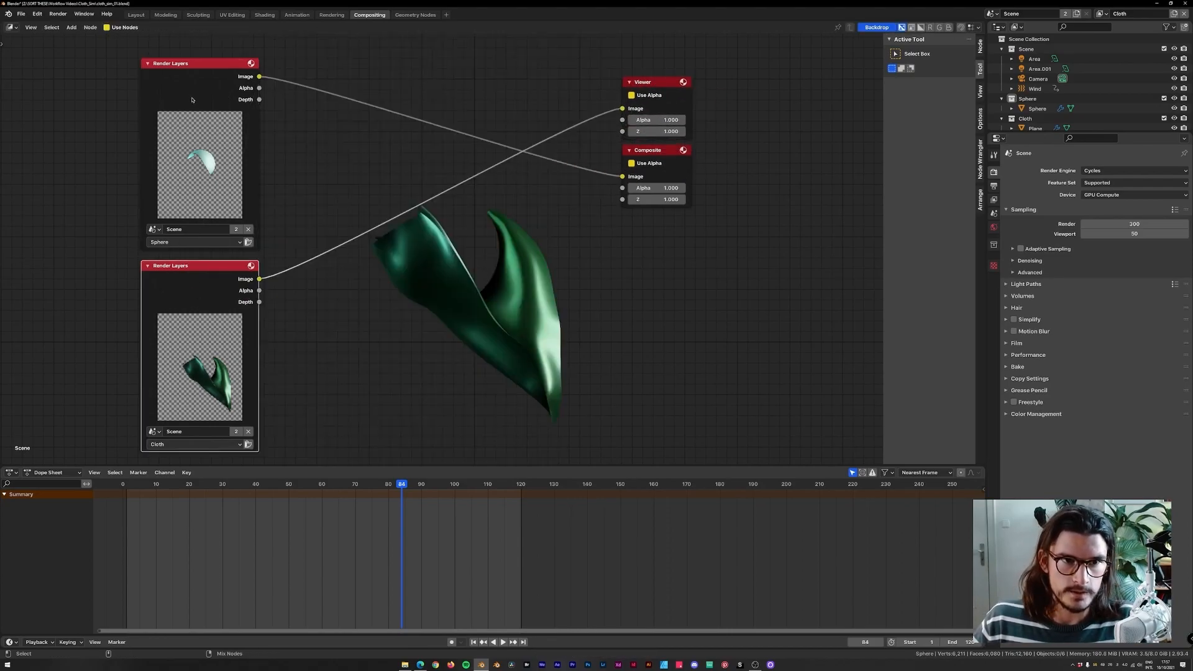
pyautogui.keyDown('ctrl'); pyautogui.keyDown('shift'); pyautogui.click(202, 103); pyautogui.keyUp('shift'); pyautogui.keyUp('ctrl')
pyautogui.keyDown('ctrl'); pyautogui.keyDown('shift'); pyautogui.click(208, 295); pyautogui.keyUp('shift'); pyautogui.keyUp('ctrl')
pyautogui.keyDown('ctrl'); pyautogui.keyDown('shift'); pyautogui.click(245, 161); pyautogui.keyUp('shift'); pyautogui.keyUp('ctrl')
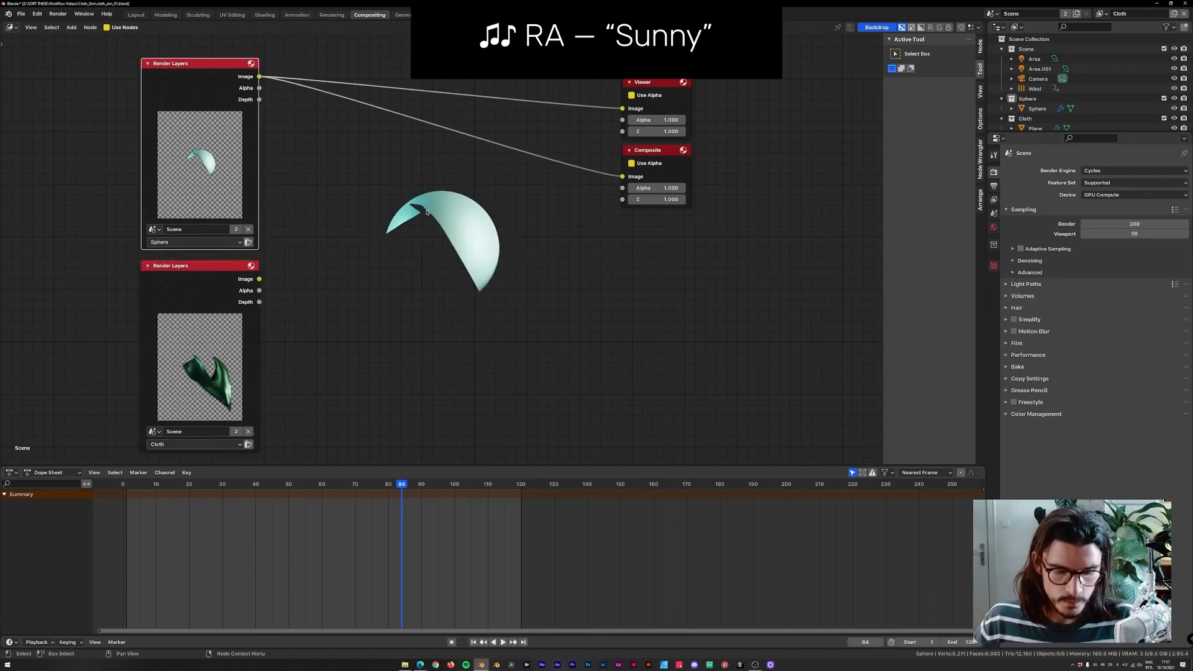
# Add a File Output node below the Composite node.
pyautogui.hotkey('shift', 'a')
pyautogui.write('fl')
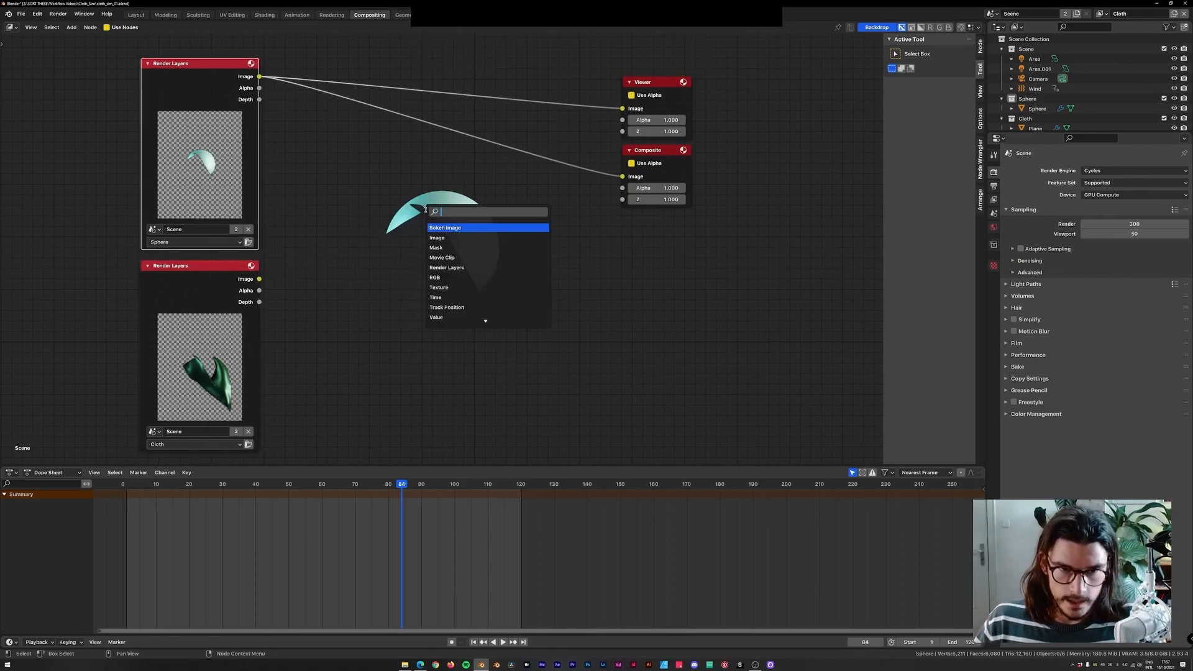
pyautogui.write('le')
pyautogui.press('Return')
pyautogui.click(660, 223)
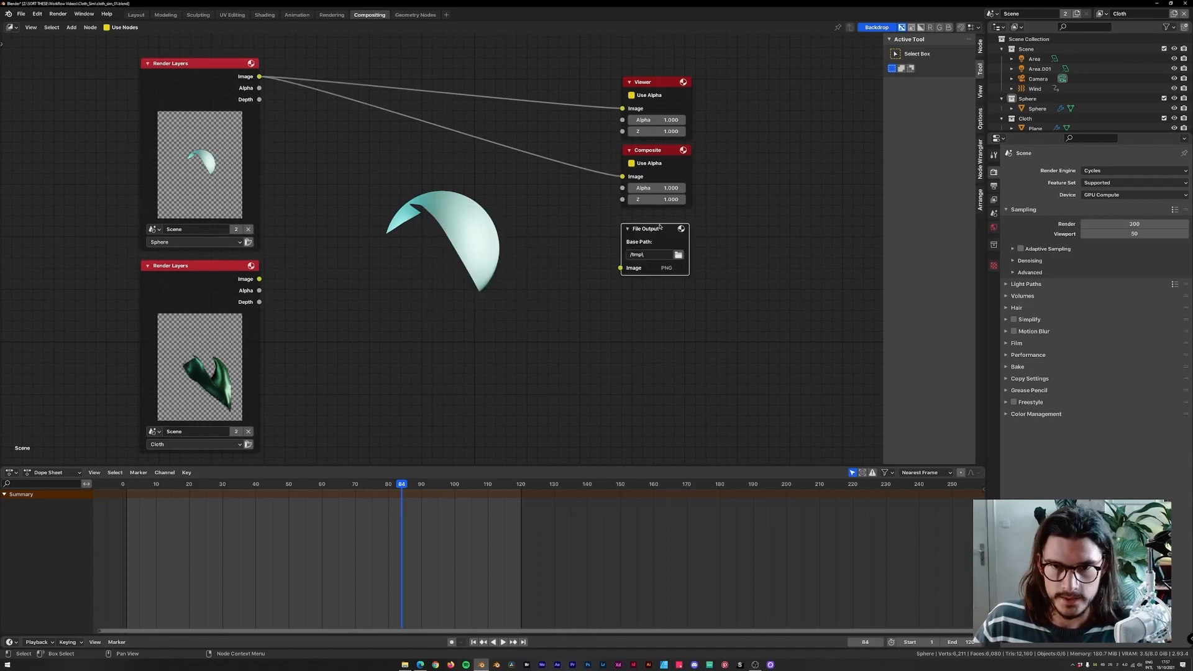
# Add a second input to the File Output node and name its inputs Sphere and Cloth.
pyautogui.click(980, 50)
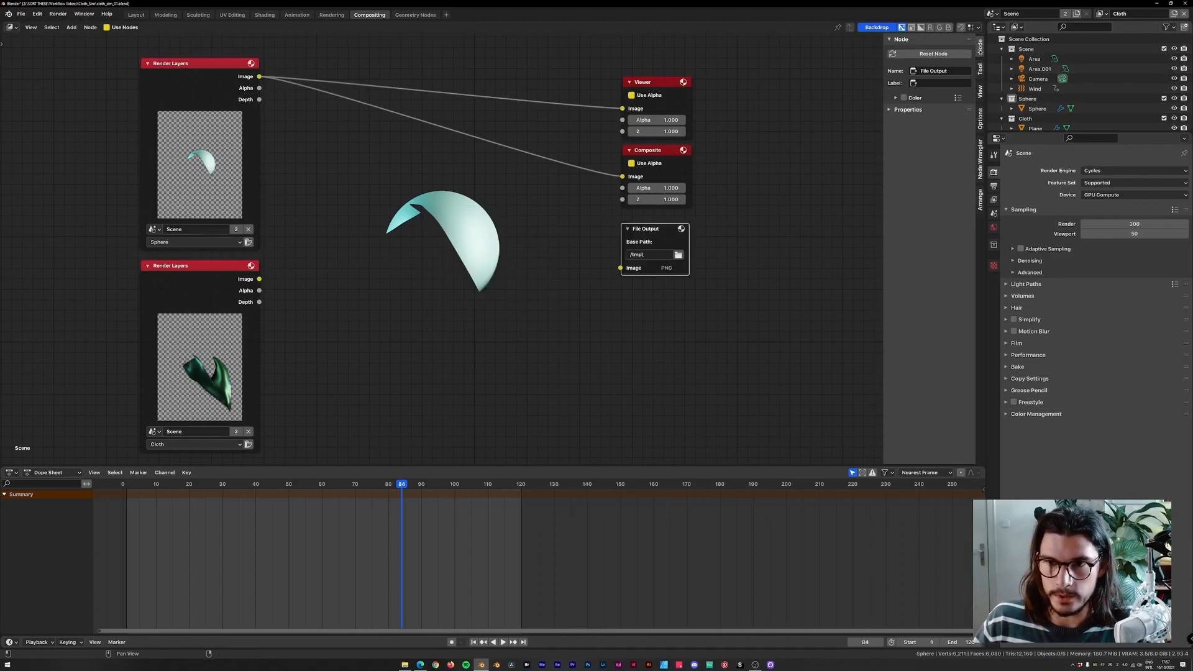
pyautogui.click(907, 109)
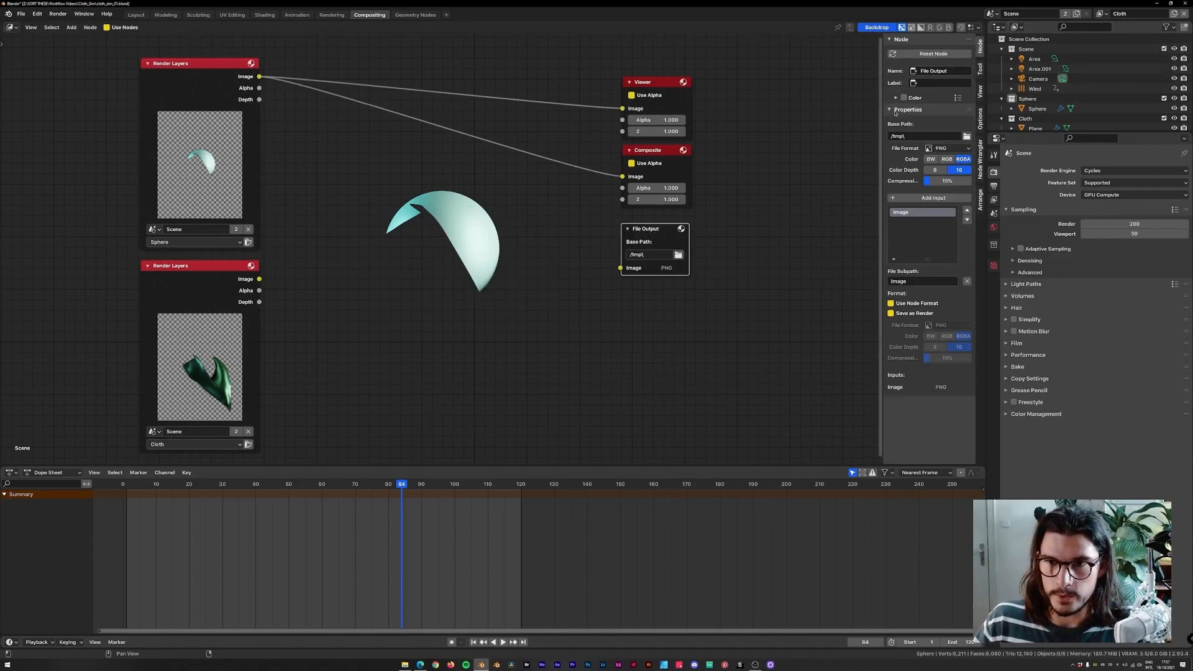
pyautogui.click(905, 199)
pyautogui.doubleClick(912, 223)
pyautogui.write('Cloth')
pyautogui.press('Return')
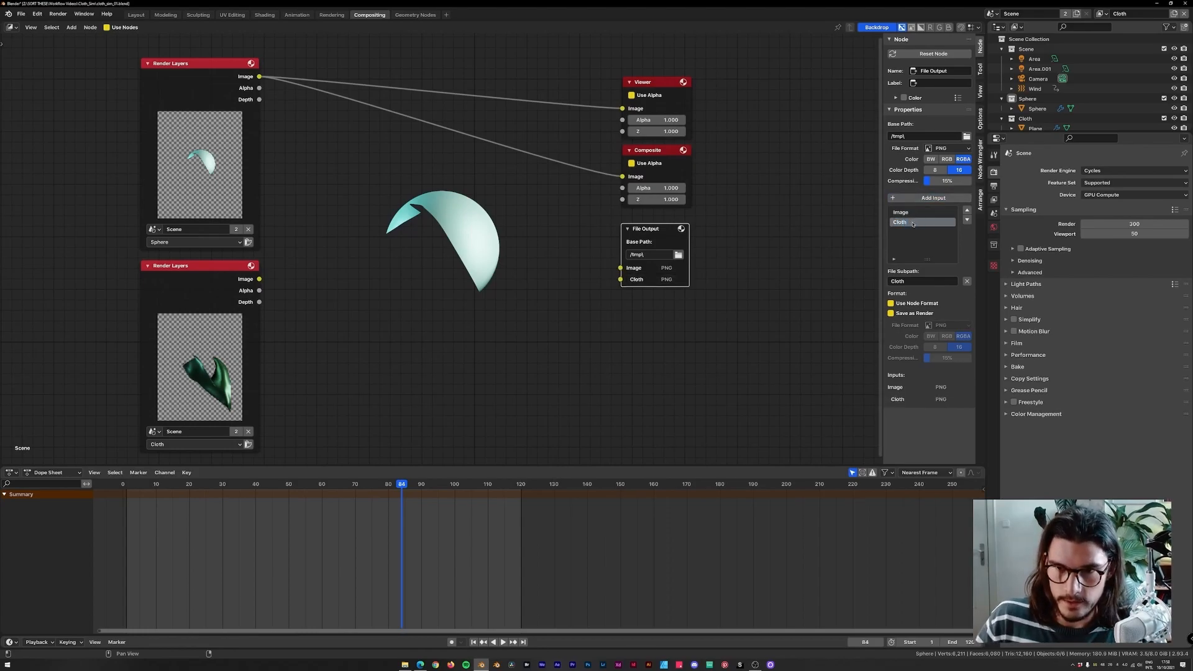
pyautogui.doubleClick(907, 212)
pyautogui.write('Sphere')
pyautogui.press('Return')
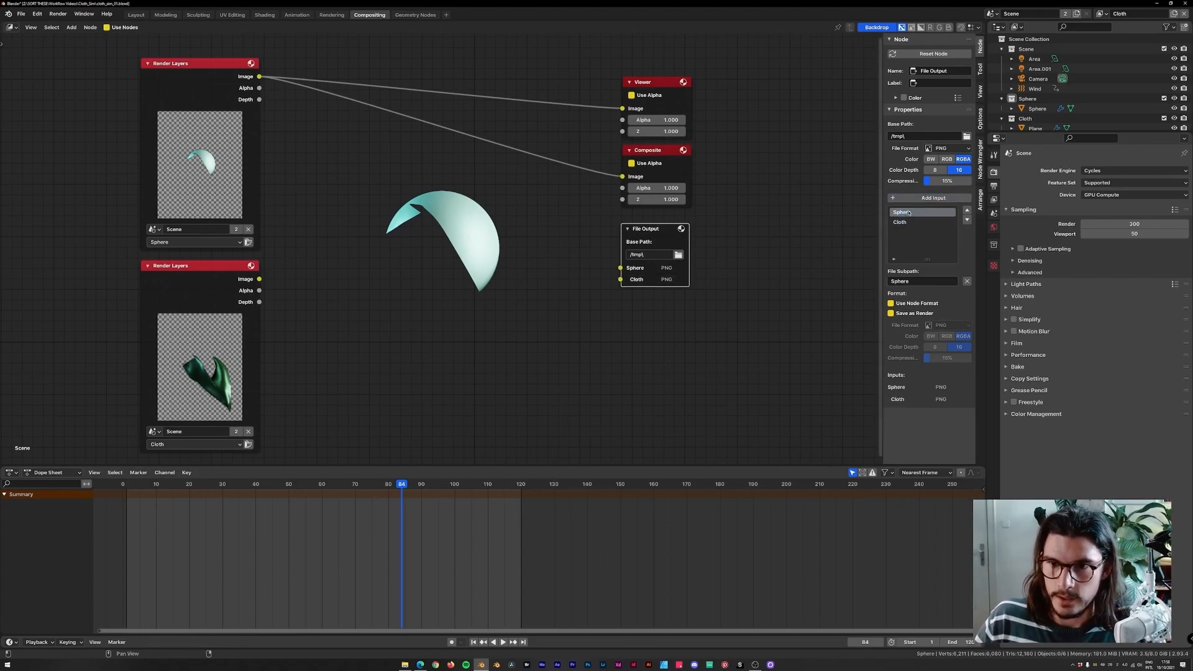
# Set the File Output node's base path to //cloth_sim_01/.
pyautogui.moveTo(883, 144); pyautogui.dragTo(850, 142)
pyautogui.click(893, 136)
pyautogui.write('//c')
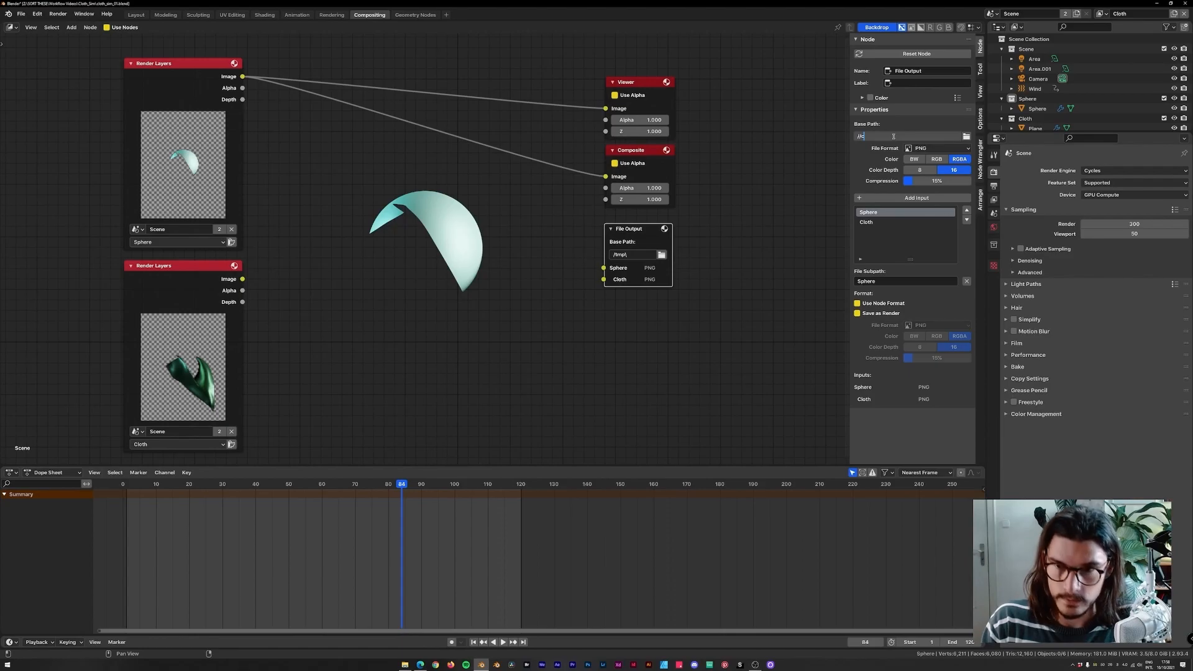
pyautogui.write('loth_')
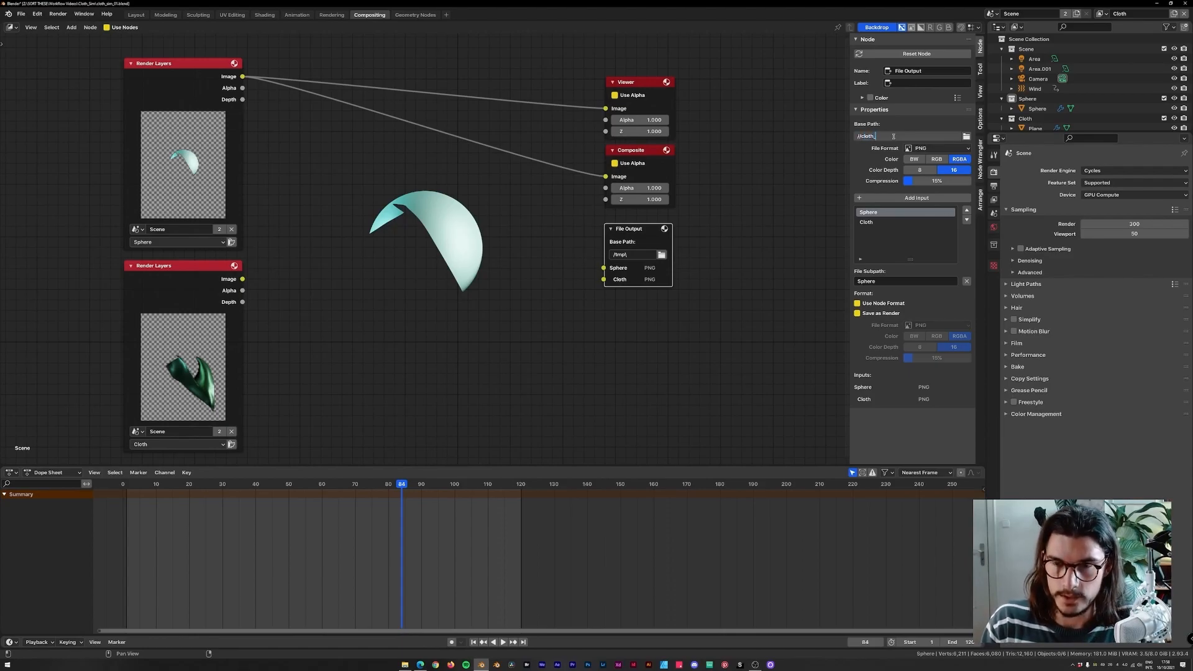
pyautogui.write('sim_')
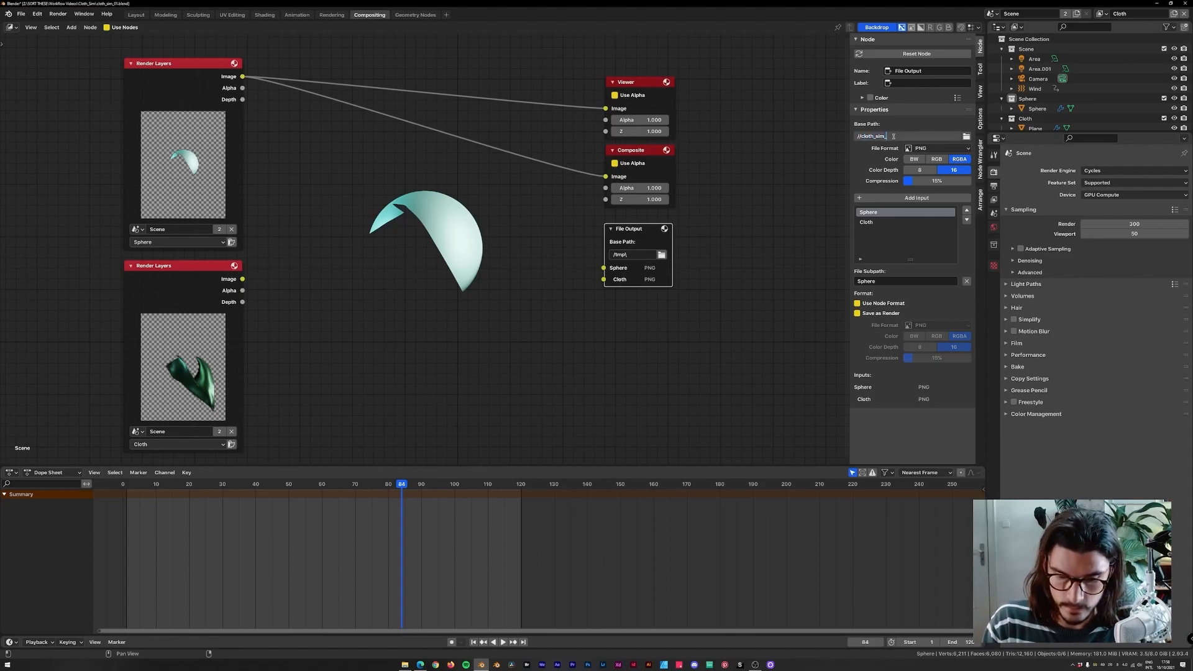
pyautogui.write('01/')
pyautogui.press('Return')
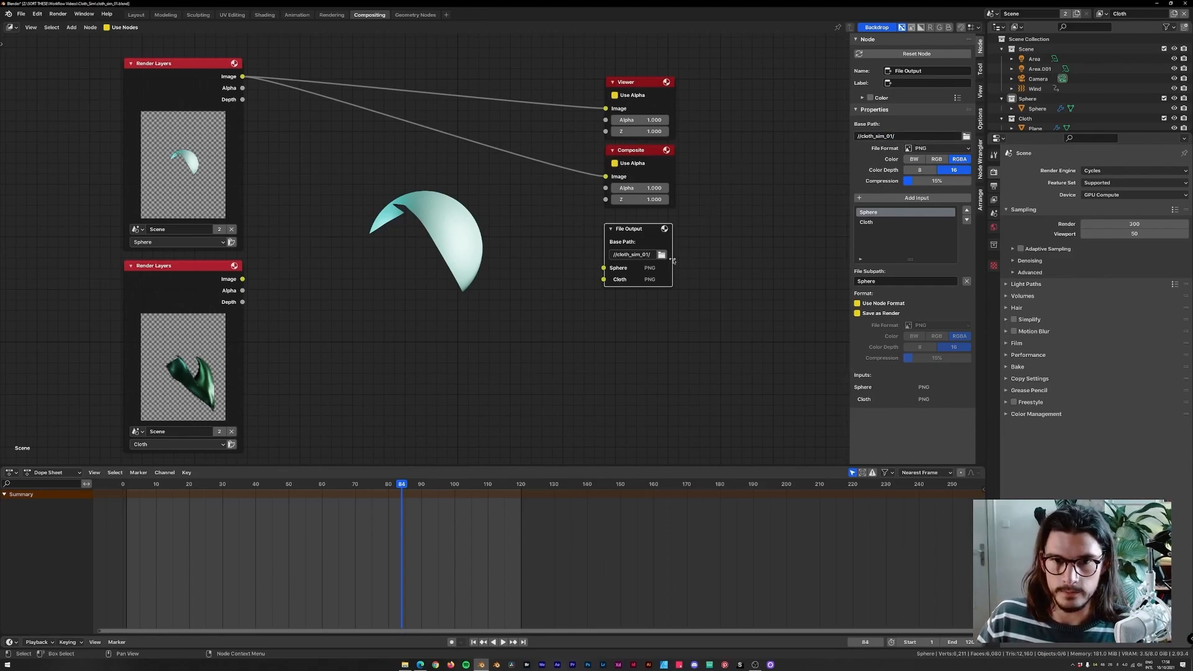
pyautogui.moveTo(673, 247); pyautogui.dragTo(678, 247)
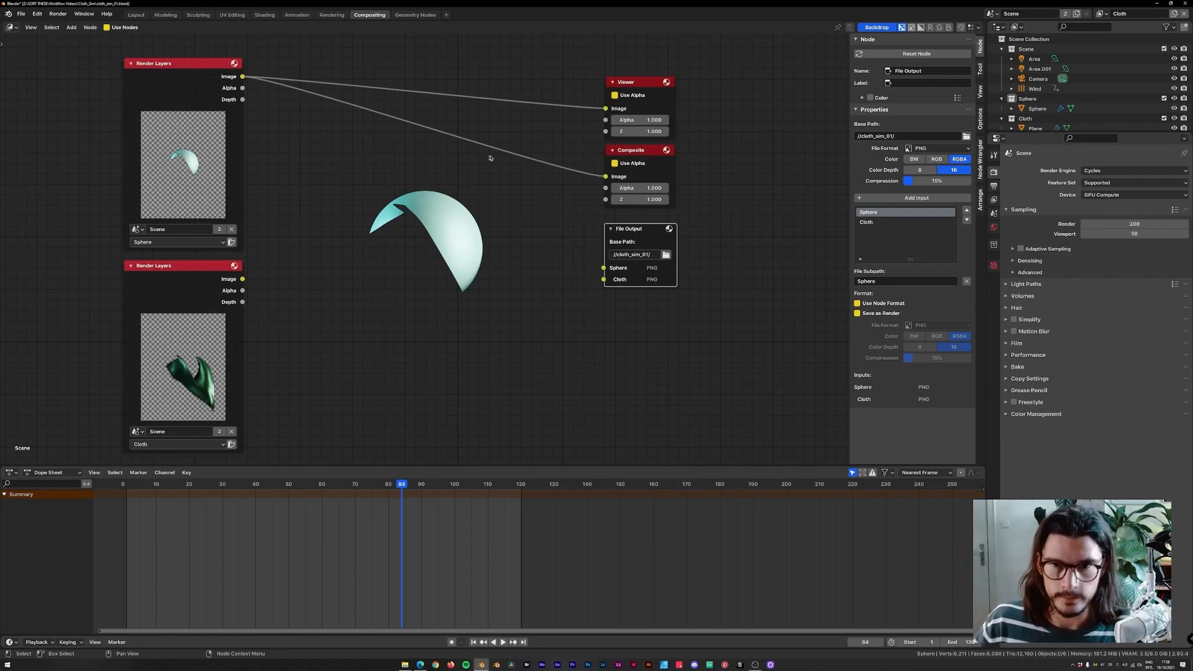
# Rename the File Output inputs to Sphere_### and Cloth_###.
pyautogui.doubleClick(876, 213)
pyautogui.write('Sphere_##')
pyautogui.press('Return')
pyautogui.doubleClick(882, 212)
pyautogui.write('#')
pyautogui.press('Return')
pyautogui.doubleClick(883, 221)
pyautogui.click(884, 220)
pyautogui.write('_###')
pyautogui.press('Return')
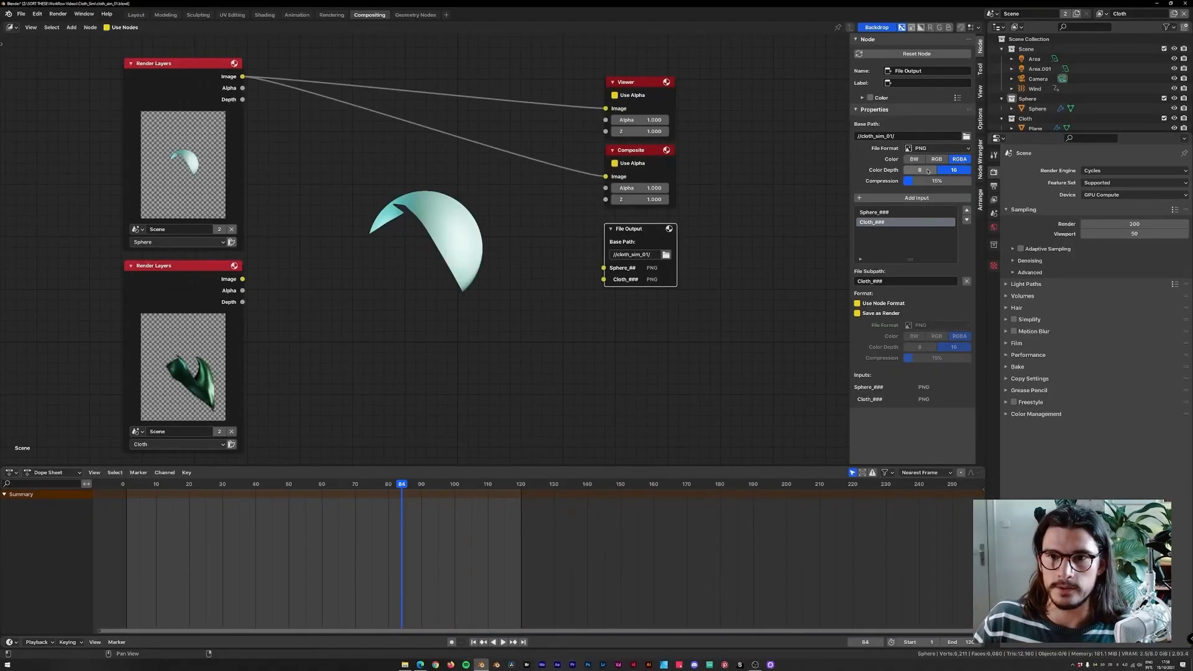
# Set the File Output color to RGBA, link each Render Layers image to its matching Sphere and Cloth input, and nudge the node up.
pyautogui.click(926, 170)
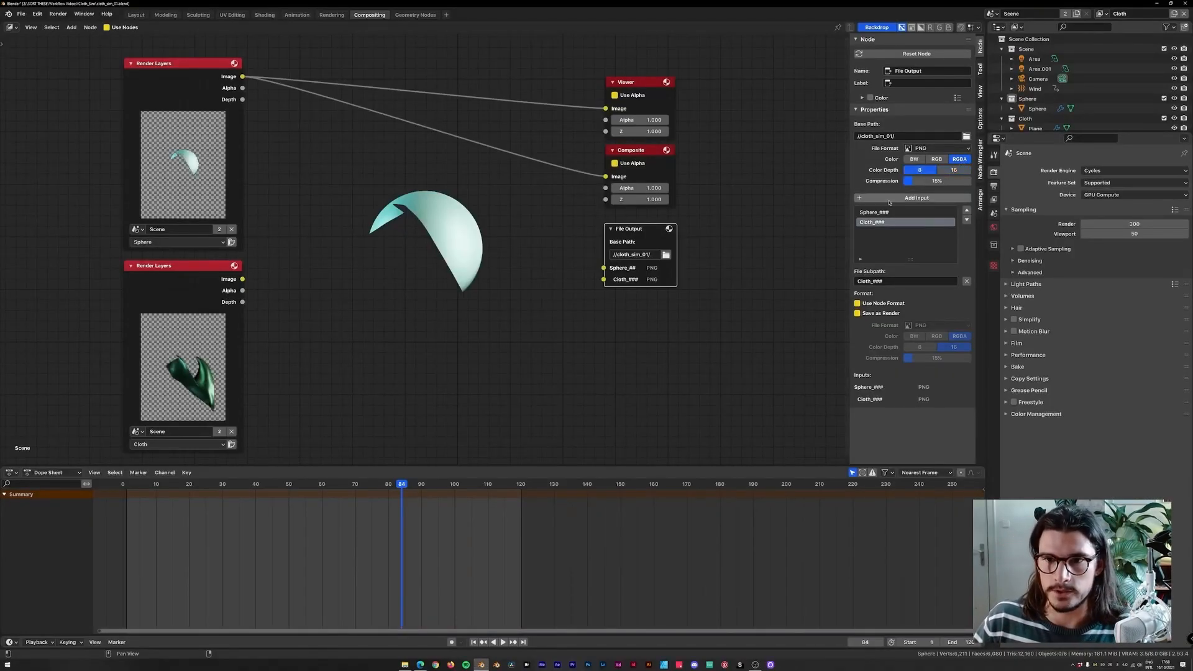
pyautogui.moveTo(242, 77); pyautogui.dragTo(604, 269)
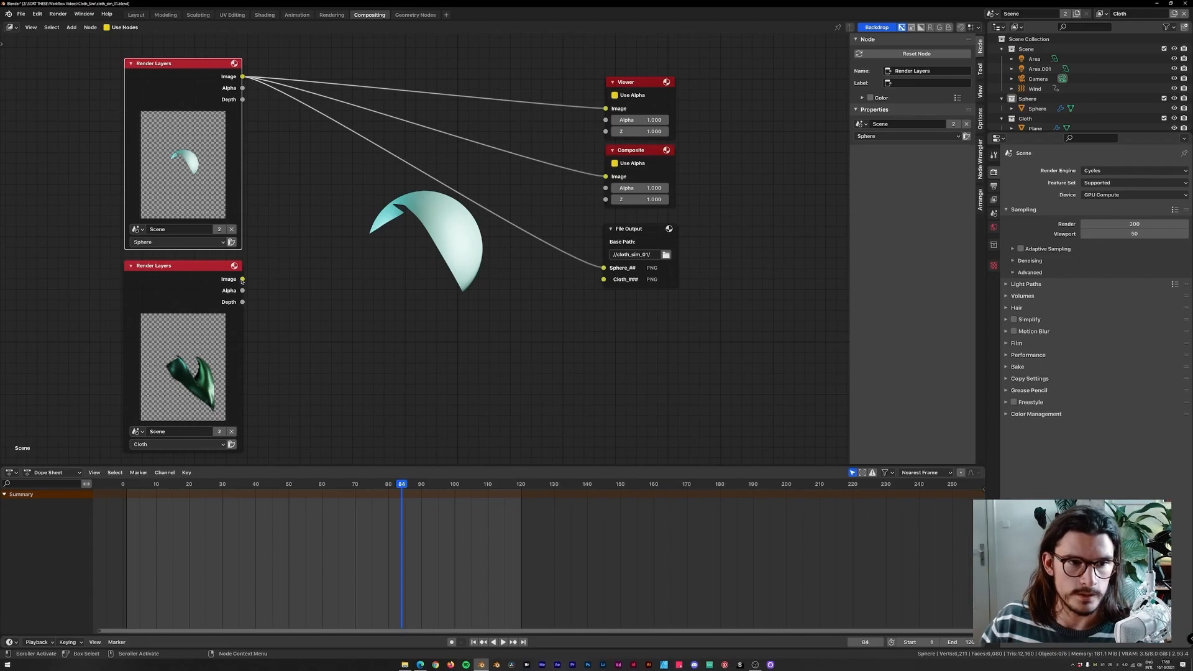
pyautogui.moveTo(242, 281); pyautogui.dragTo(603, 279)
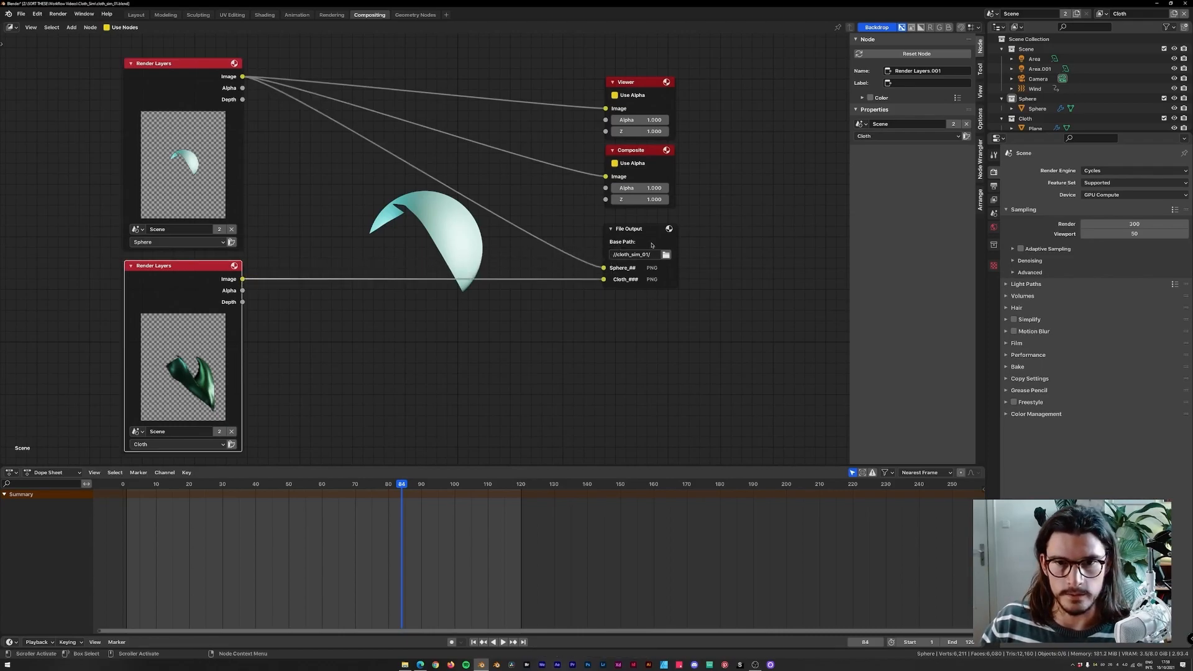
pyautogui.click(637, 233)
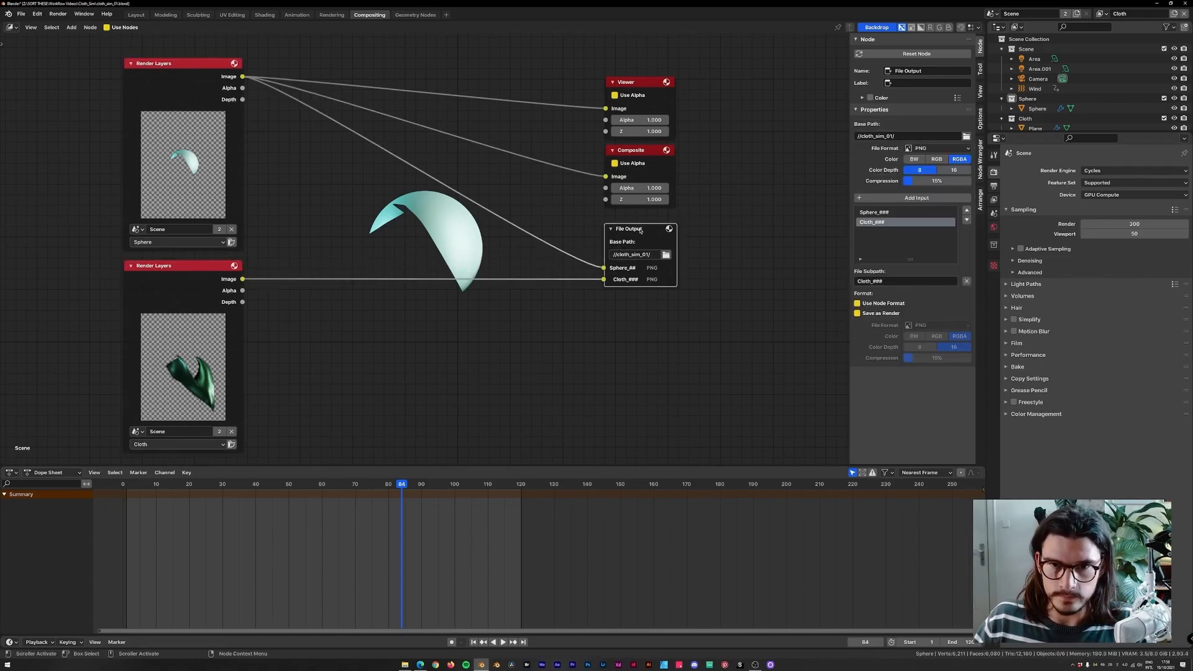
pyautogui.moveTo(641, 232); pyautogui.dragTo(641, 224)
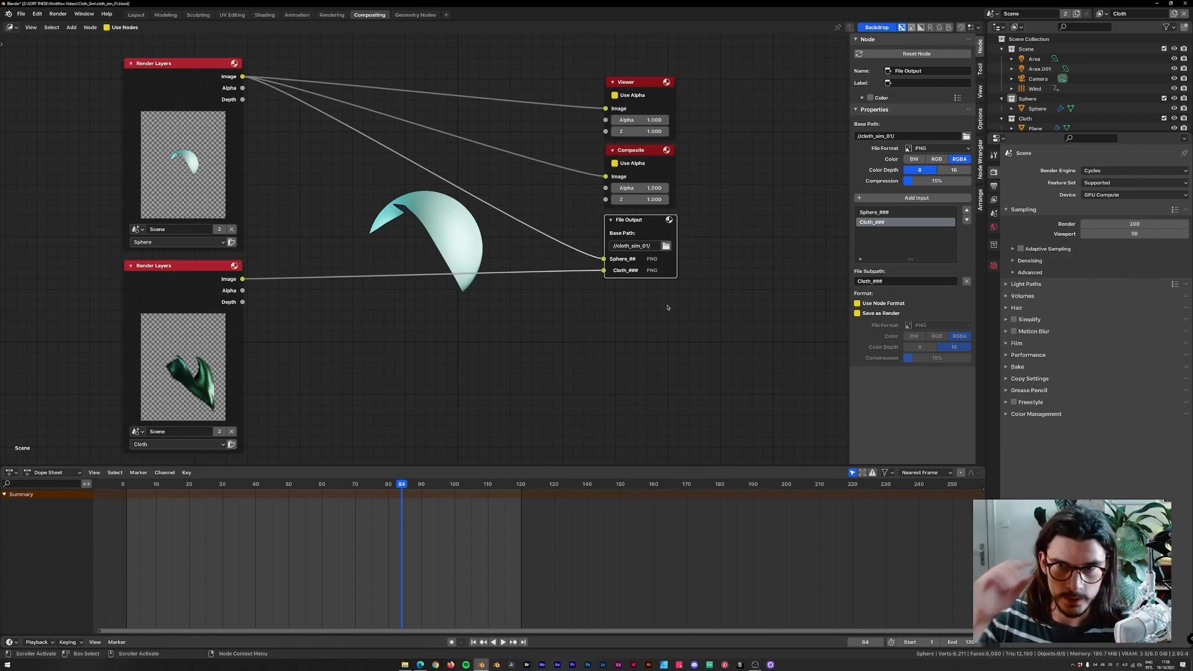
# Render the current frame and inspect the cloth_sim_01 output folder for the saved Sphere and Cloth images.
pyautogui.press('F12')
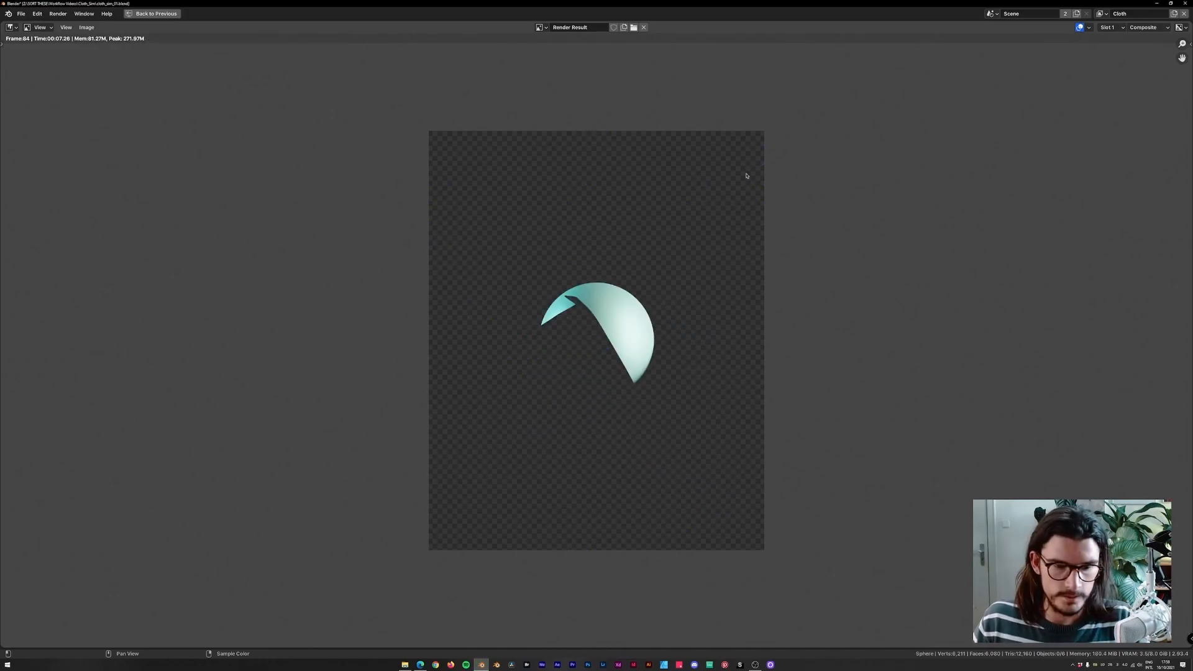
pyautogui.press('Escape')
pyautogui.hotkey('alt', 'a')
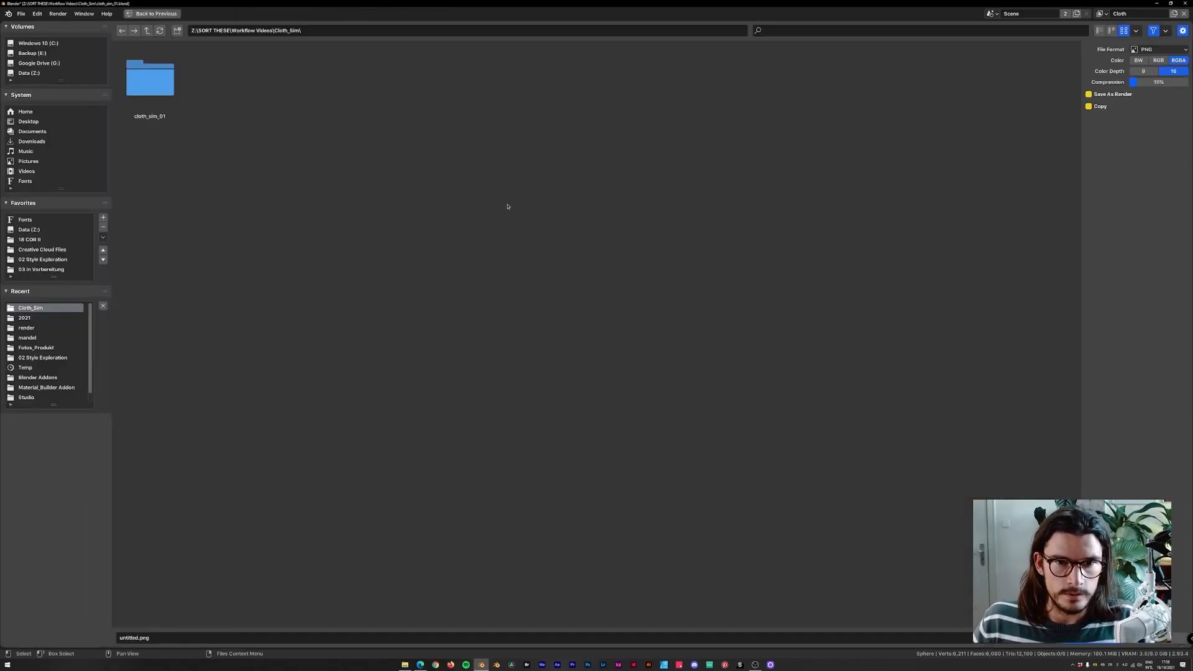
pyautogui.click(150, 79)
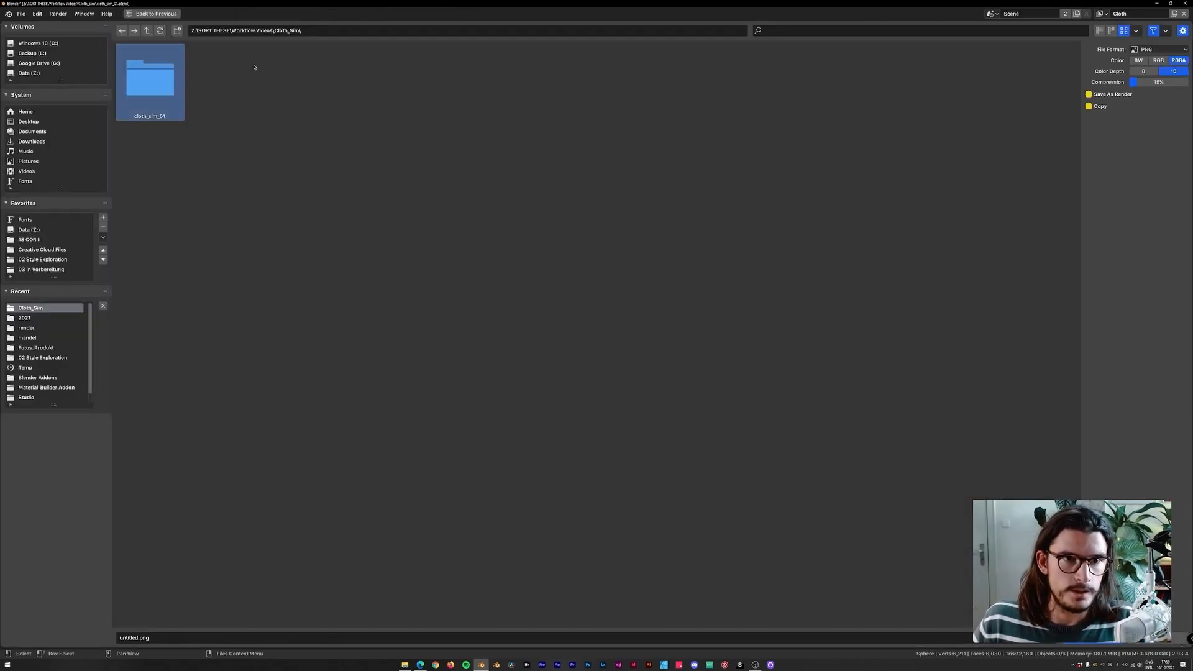
pyautogui.doubleClick(156, 87)
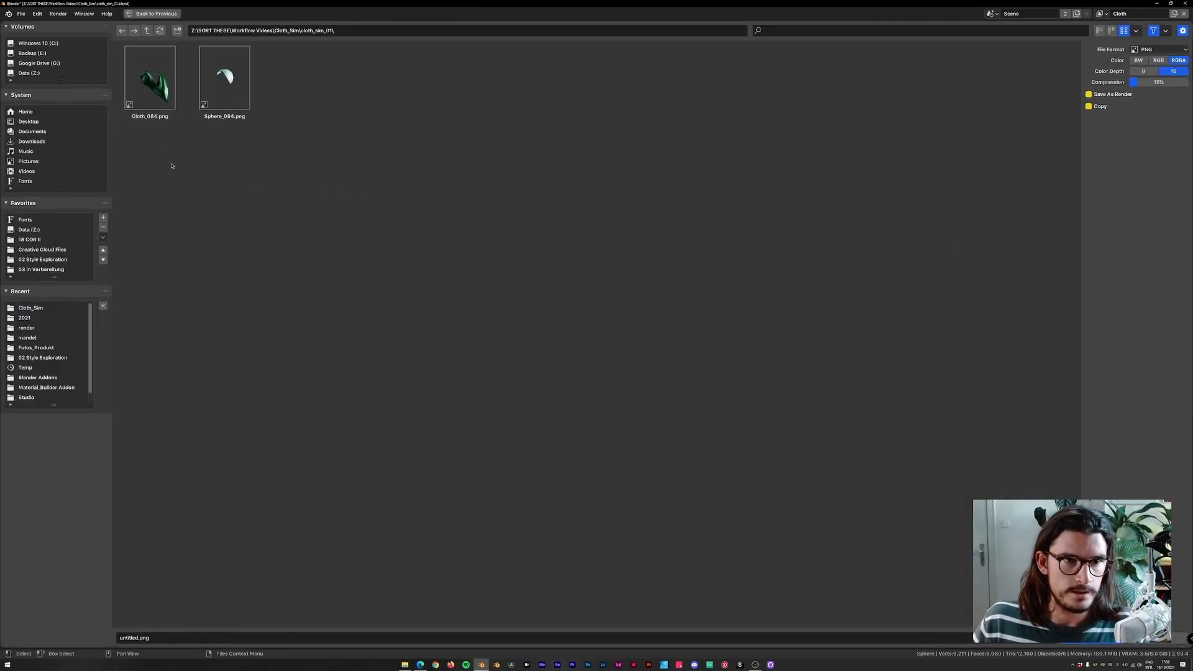
pyautogui.moveTo(270, 161); pyautogui.dragTo(157, 118)
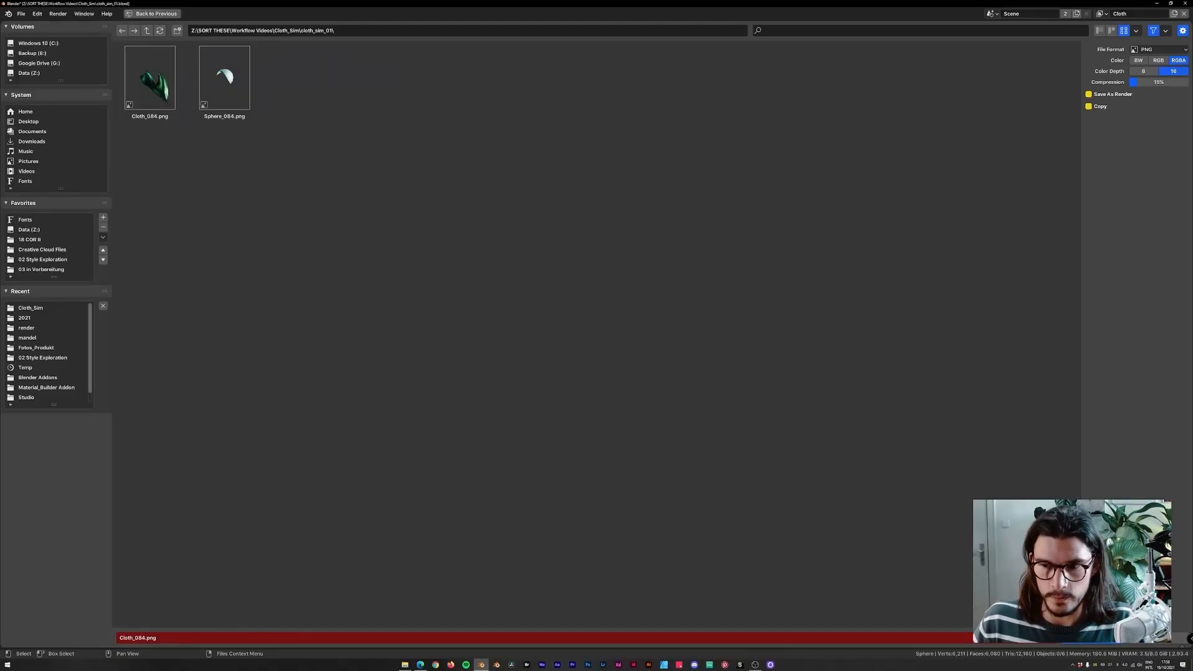
pyautogui.press('Escape')
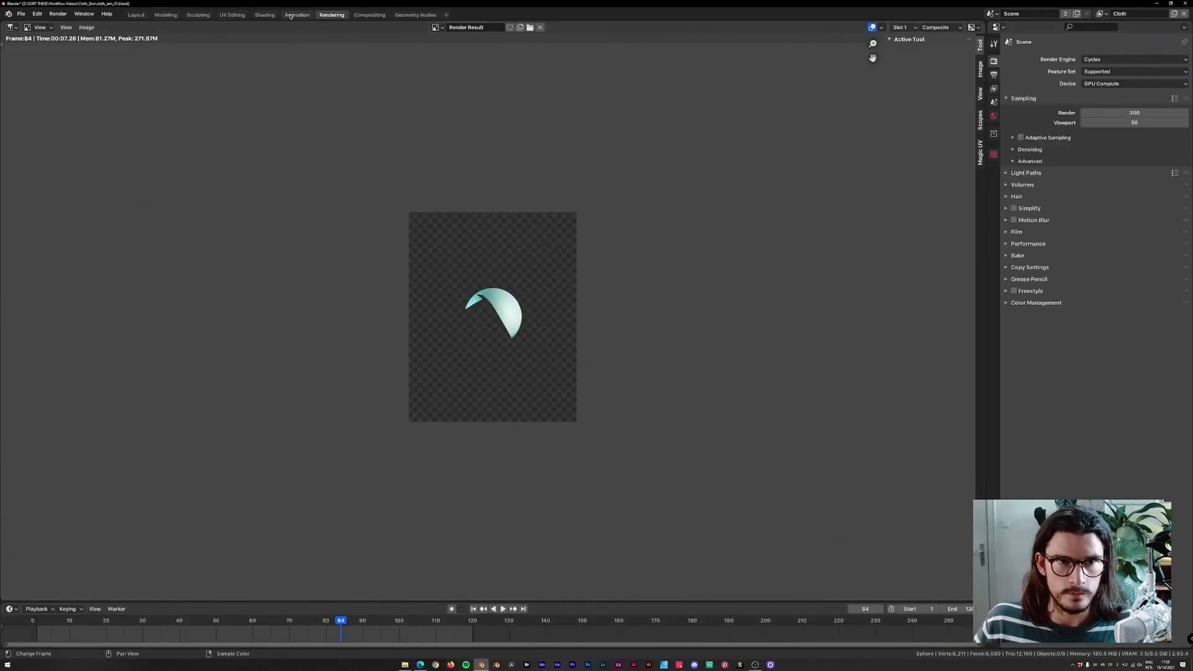
# Play and scrub the animation in the Shading workspace, then render the frame.
pyautogui.click(369, 15)
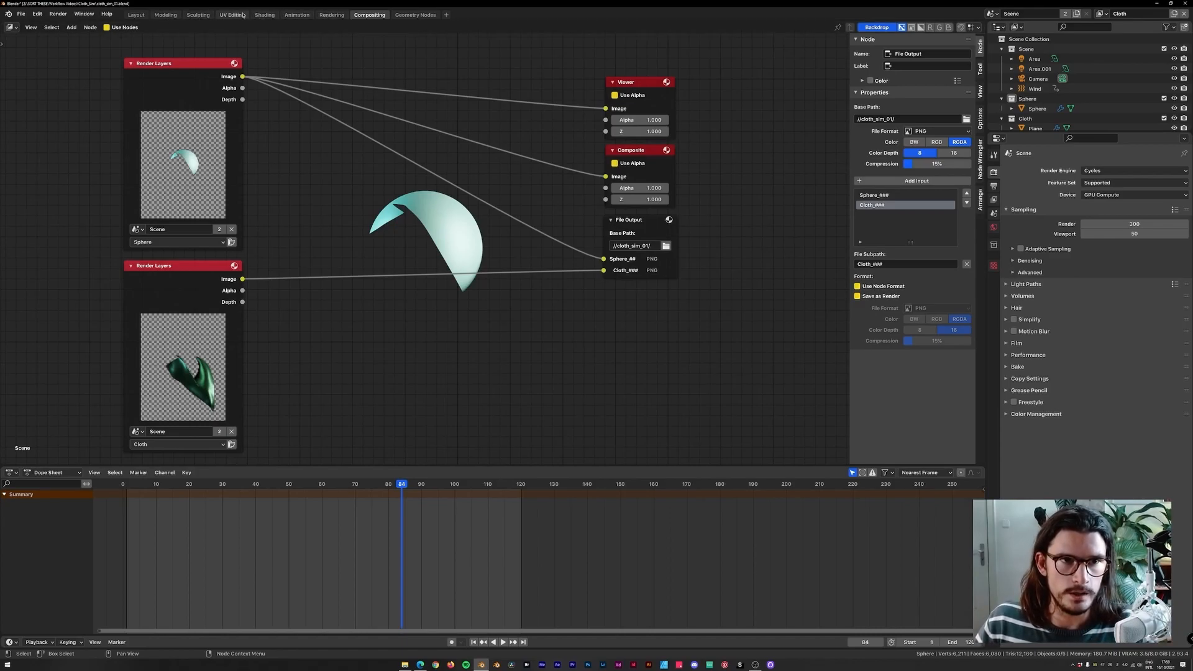
pyautogui.click(264, 14)
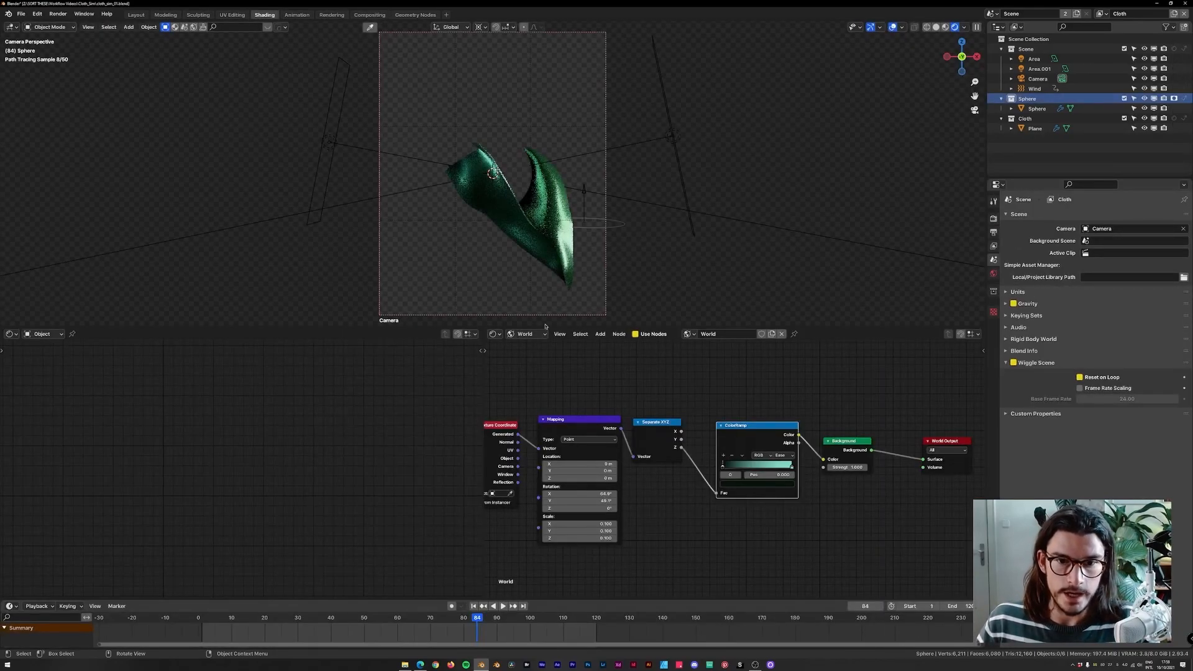
pyautogui.press('space')
pyautogui.moveTo(422, 614)
pyautogui.mouseDown()
pyautogui.moveTo(269, 616)
pyautogui.moveTo(442, 622)
pyautogui.mouseUp()
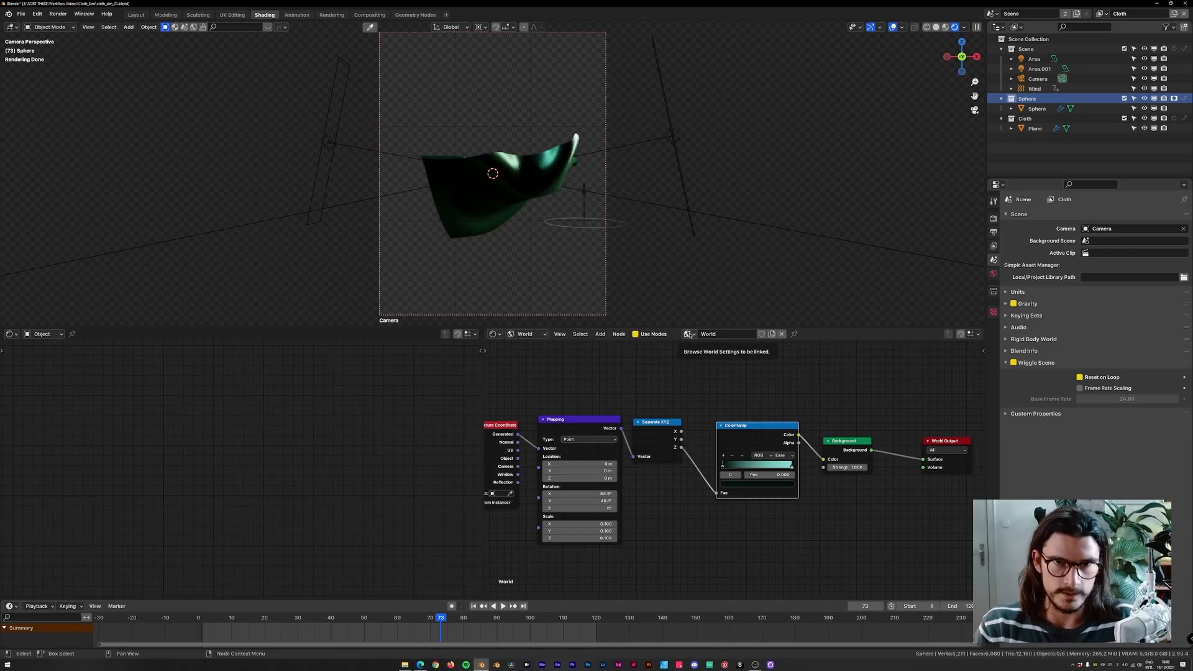
pyautogui.press('F12')
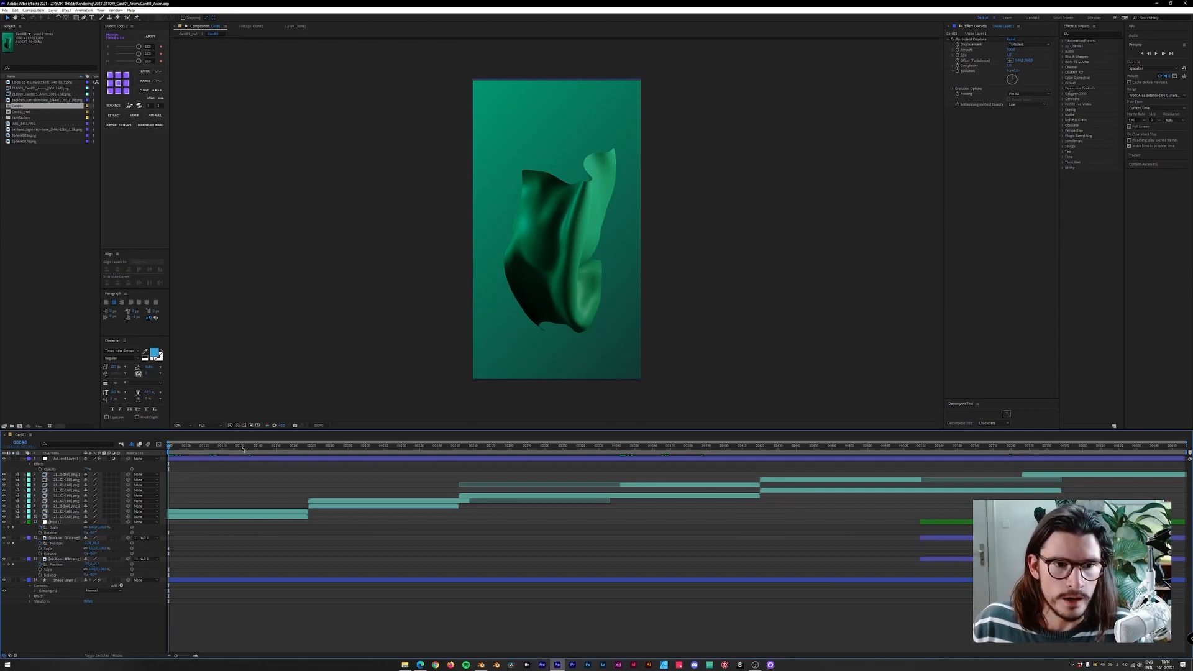
# Switch to After Effects and start a new empty project.
pyautogui.moveTo(228, 446); pyautogui.dragTo(480, 447)
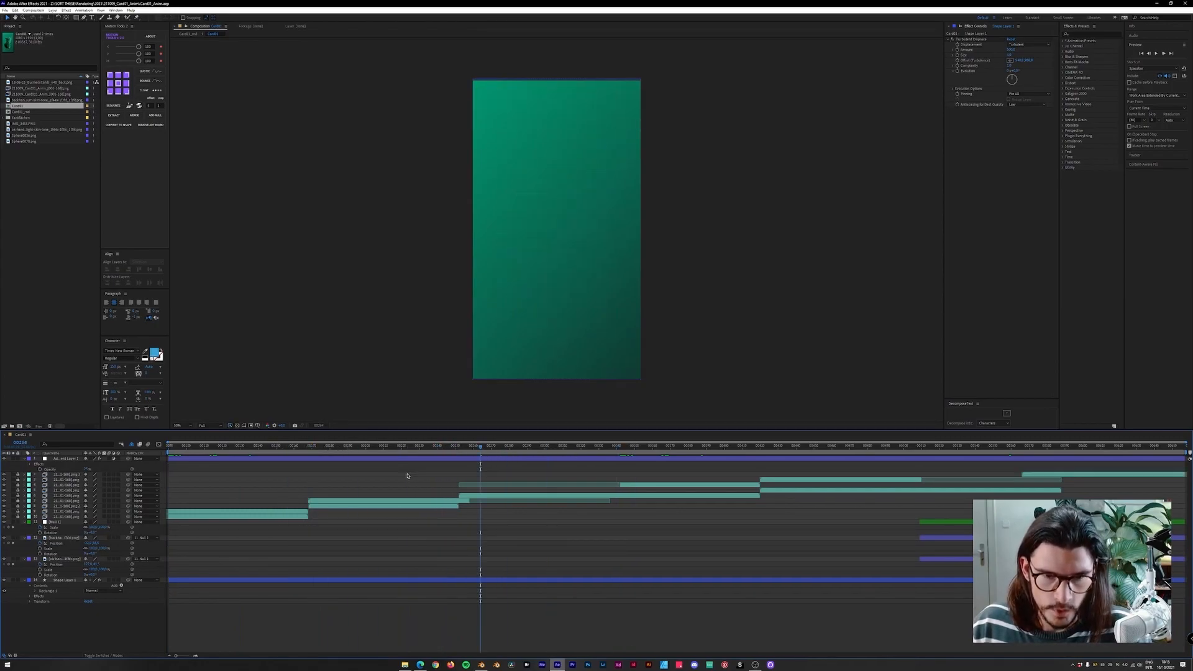
pyautogui.press('u')
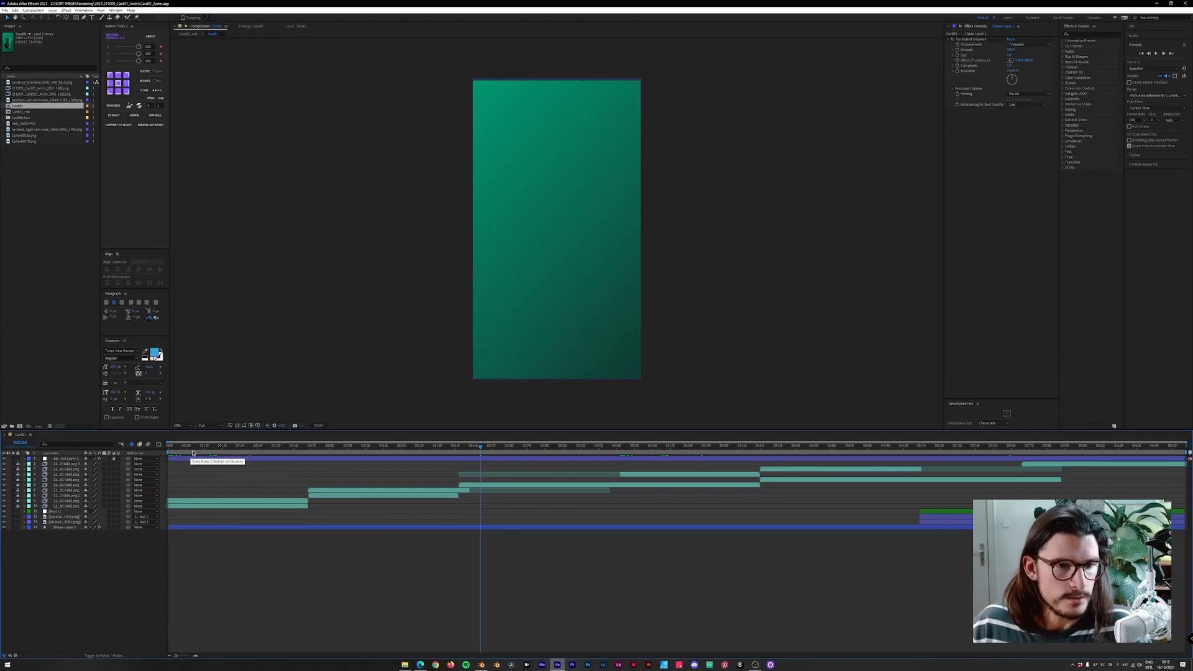
pyautogui.click(15, 10)
pyautogui.moveTo(25, 18)
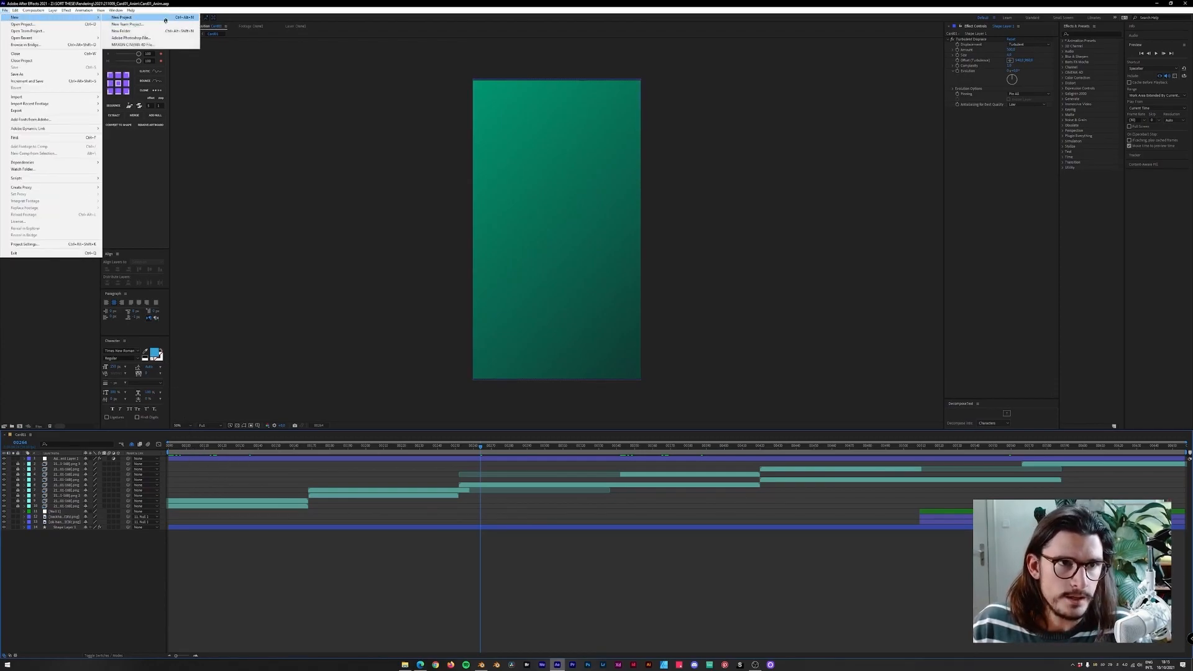
pyautogui.click(127, 18)
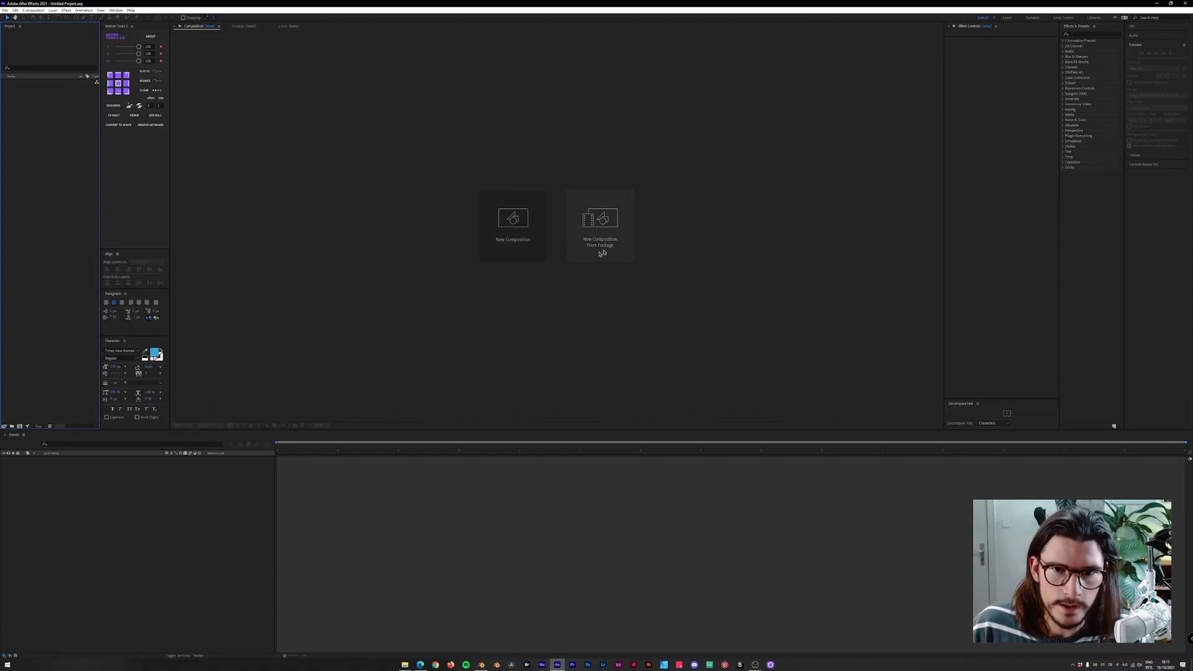
# Create a new composition from the Cloth PNG image sequence in the cloth_sim_01 folder.
pyautogui.click(605, 244)
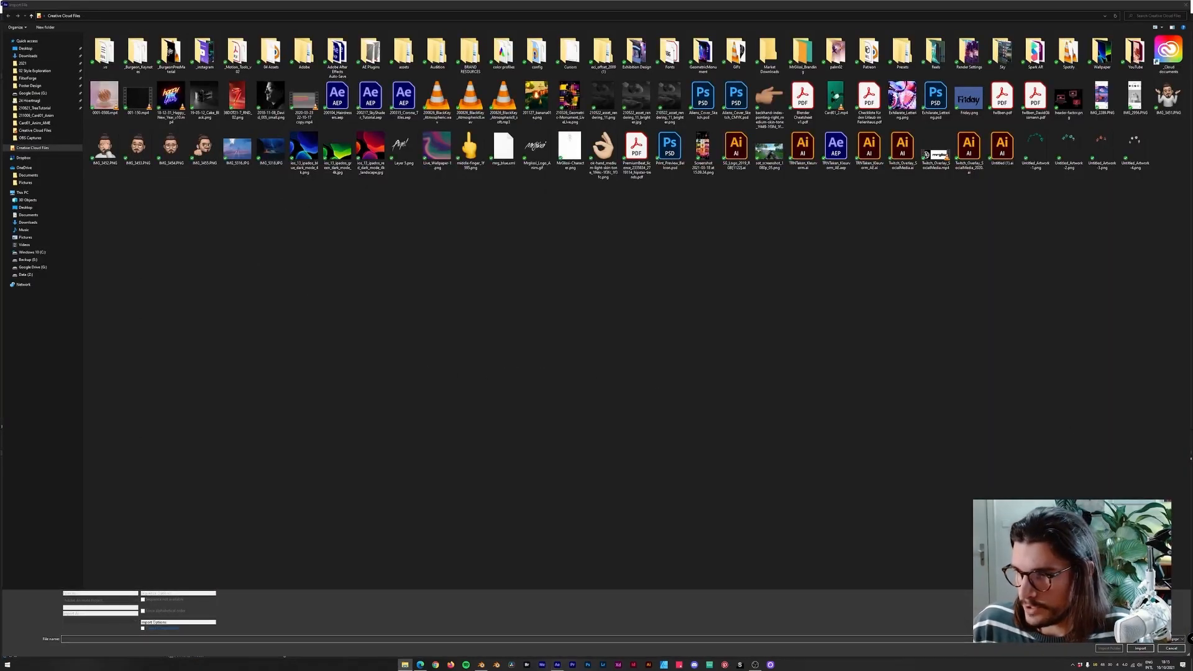
pyautogui.click(520, 17)
pyautogui.press('Return')
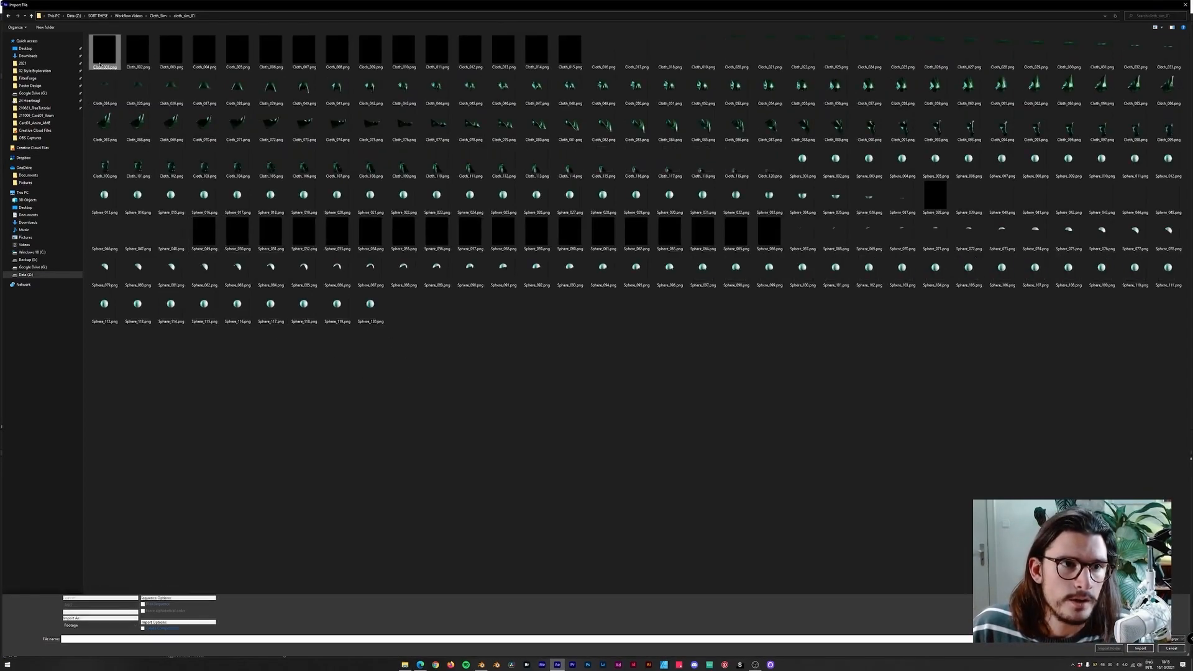
pyautogui.hotkey('ctrl', '1')
pyautogui.click(108, 70)
pyautogui.hotkey('ctrl', '1')
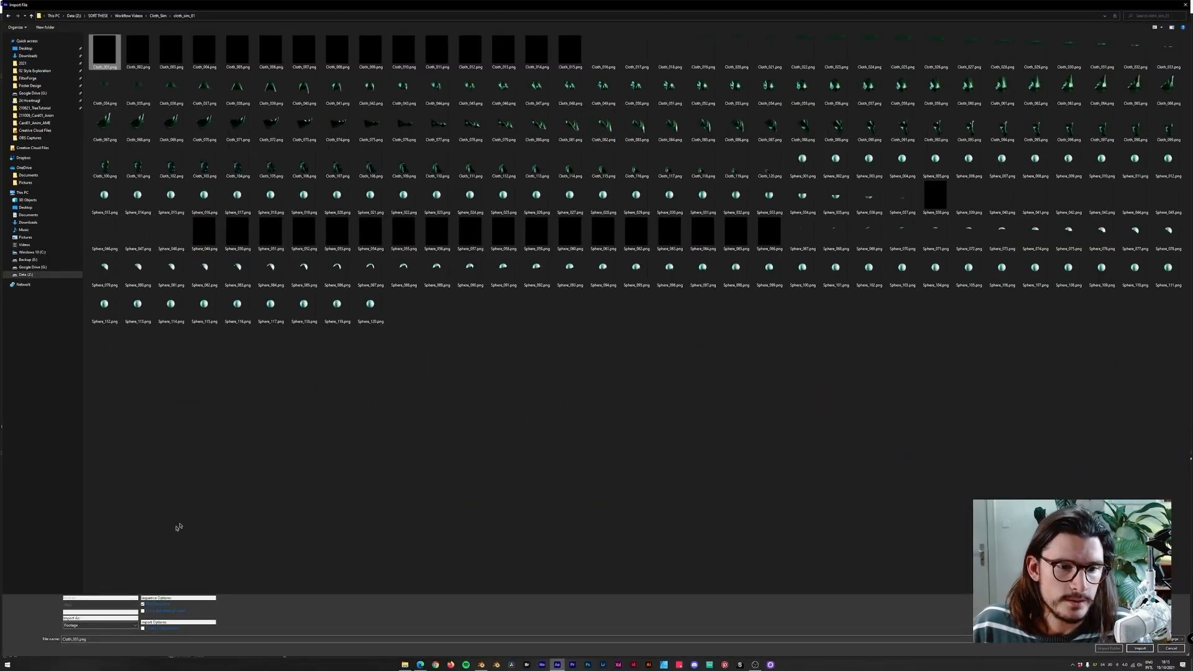
pyautogui.hotkey('ctrl', '1')
pyautogui.hotkey('ctrl', '1')
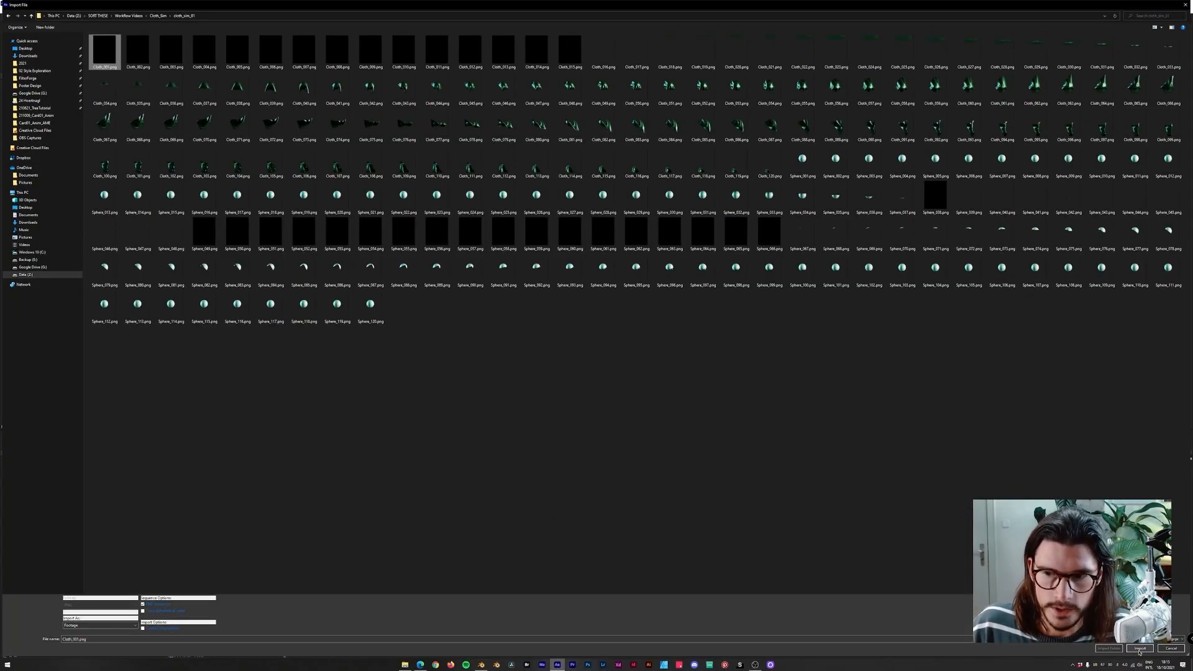
pyautogui.click(1140, 648)
# Import the Sphere PNG image sequence and add it to the composition as a second layer.
pyautogui.moveTo(280, 447); pyautogui.dragTo(239, 449)
pyautogui.click(72, 242)
pyautogui.doubleClick(72, 242)
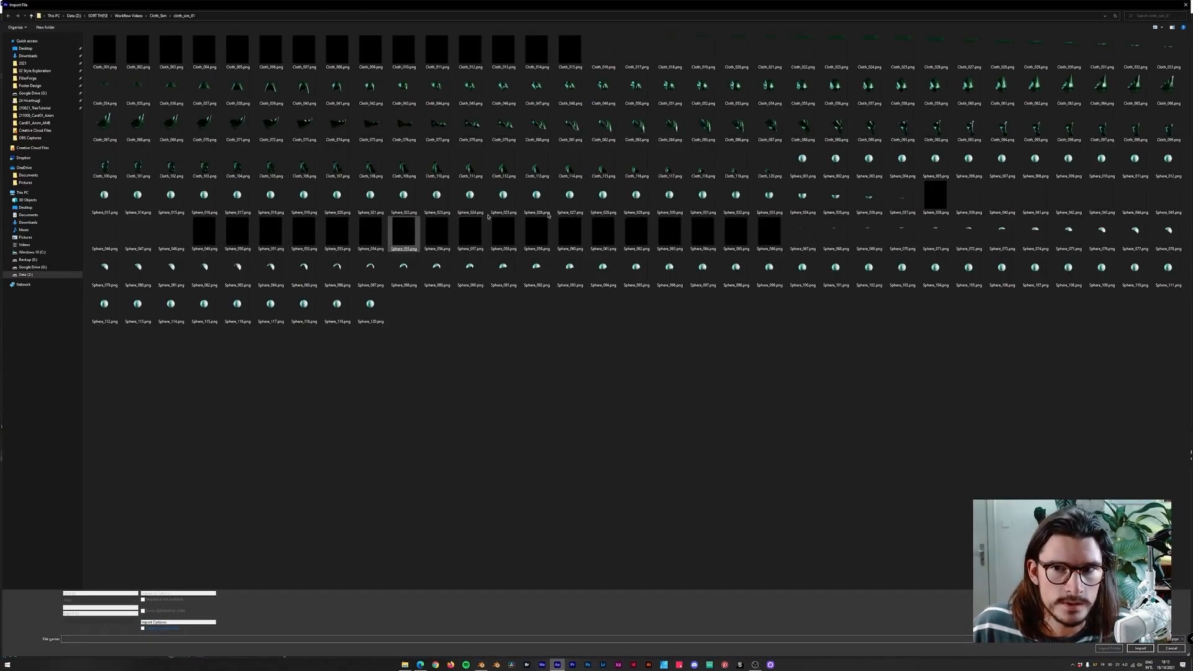
pyautogui.click(810, 171)
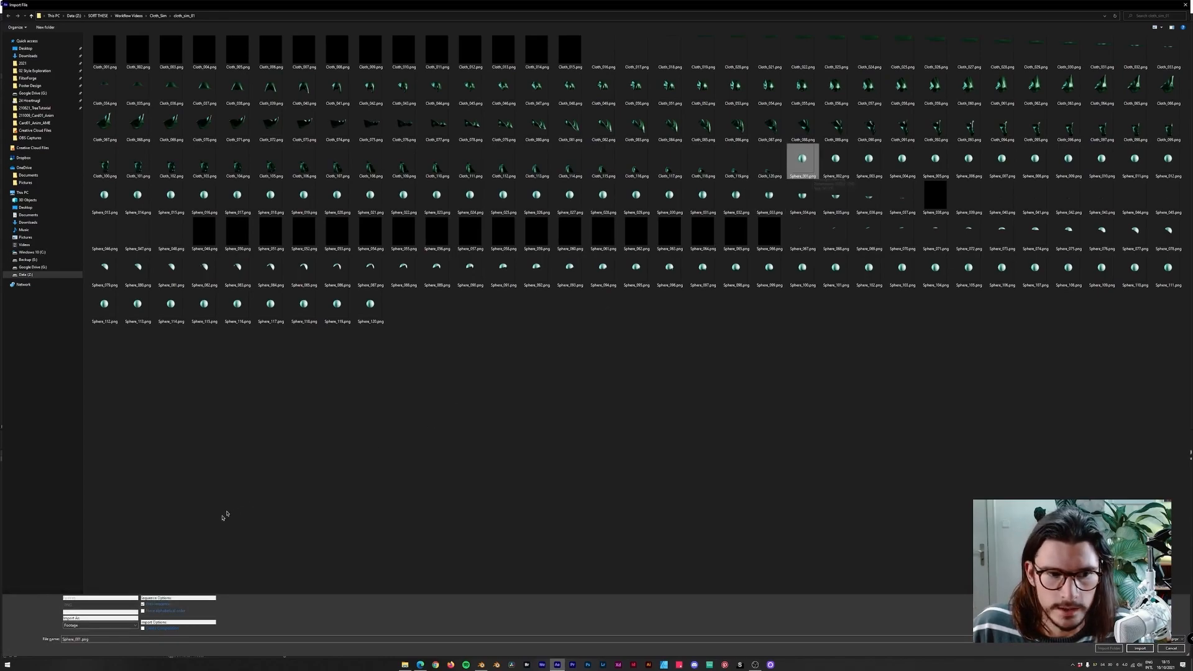
pyautogui.click(1139, 648)
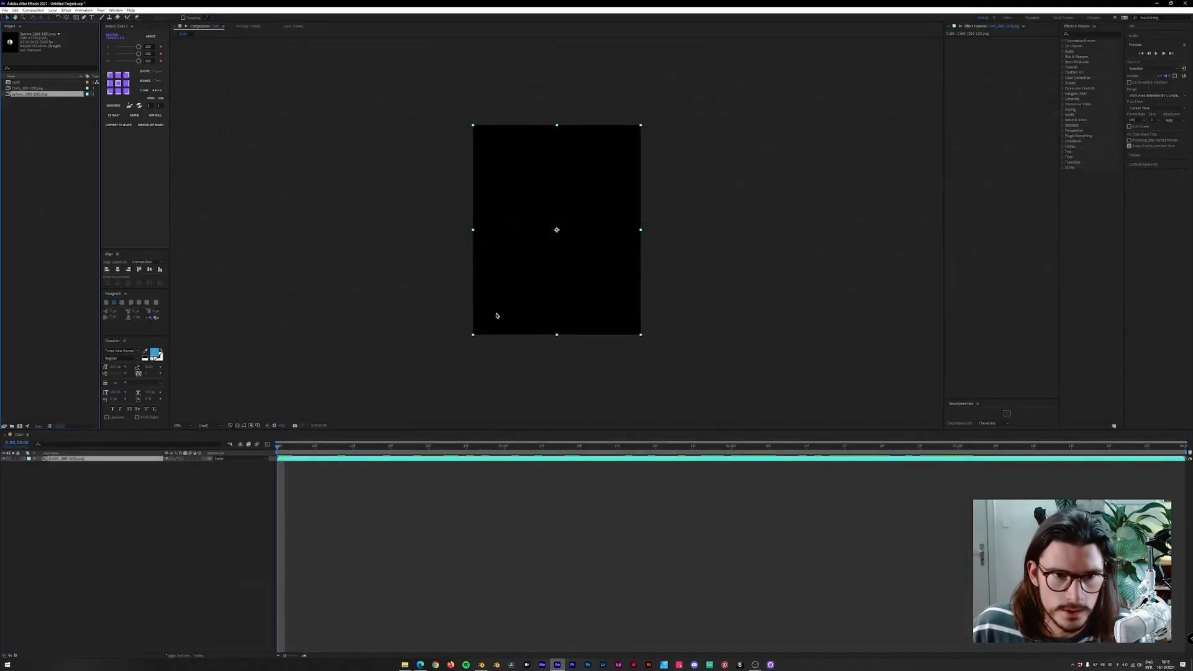
pyautogui.moveTo(33, 95); pyautogui.dragTo(44, 460)
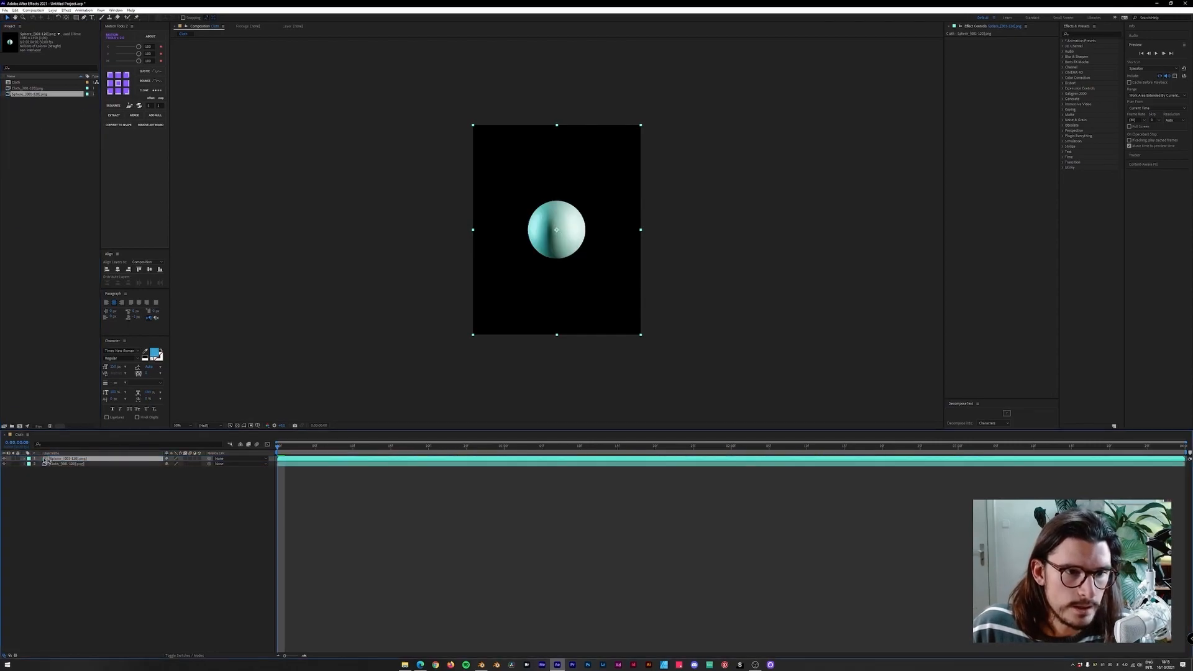
# Reorder the Cloth and Sphere layers so the cloth sits on top, scrubbing through the animation to check.
pyautogui.moveTo(345, 452); pyautogui.dragTo(559, 450)
pyautogui.moveTo(67, 459); pyautogui.dragTo(72, 472)
pyautogui.click(404, 449)
pyautogui.moveTo(405, 450); pyautogui.dragTo(541, 450)
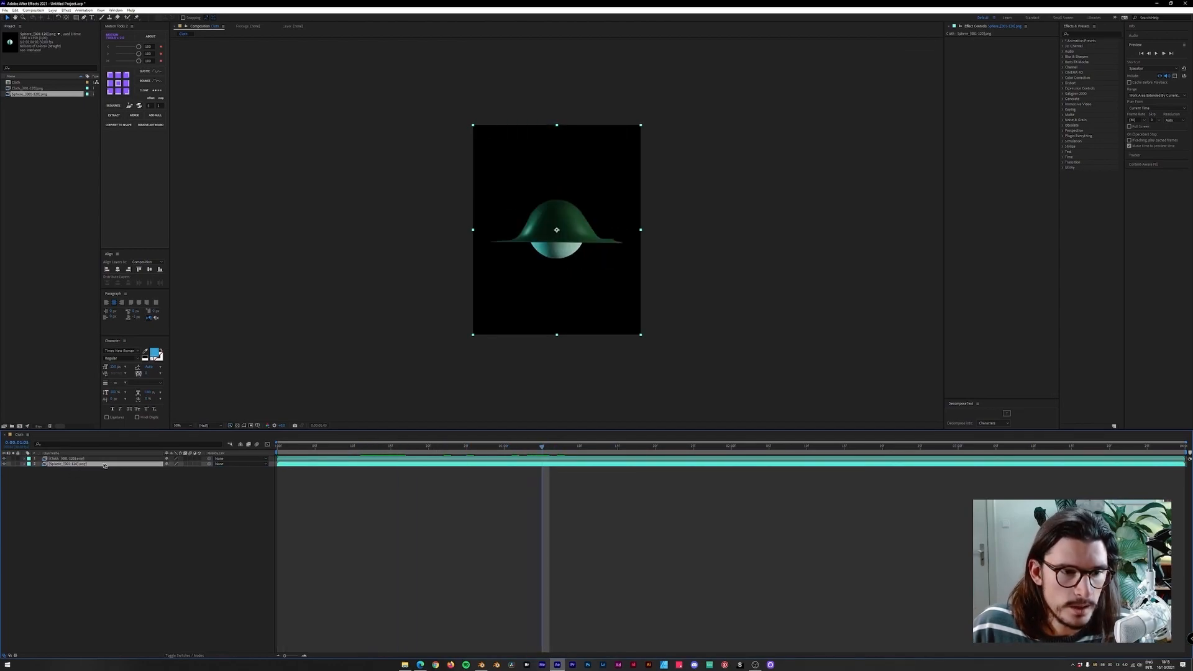
pyautogui.moveTo(74, 463); pyautogui.dragTo(103, 455)
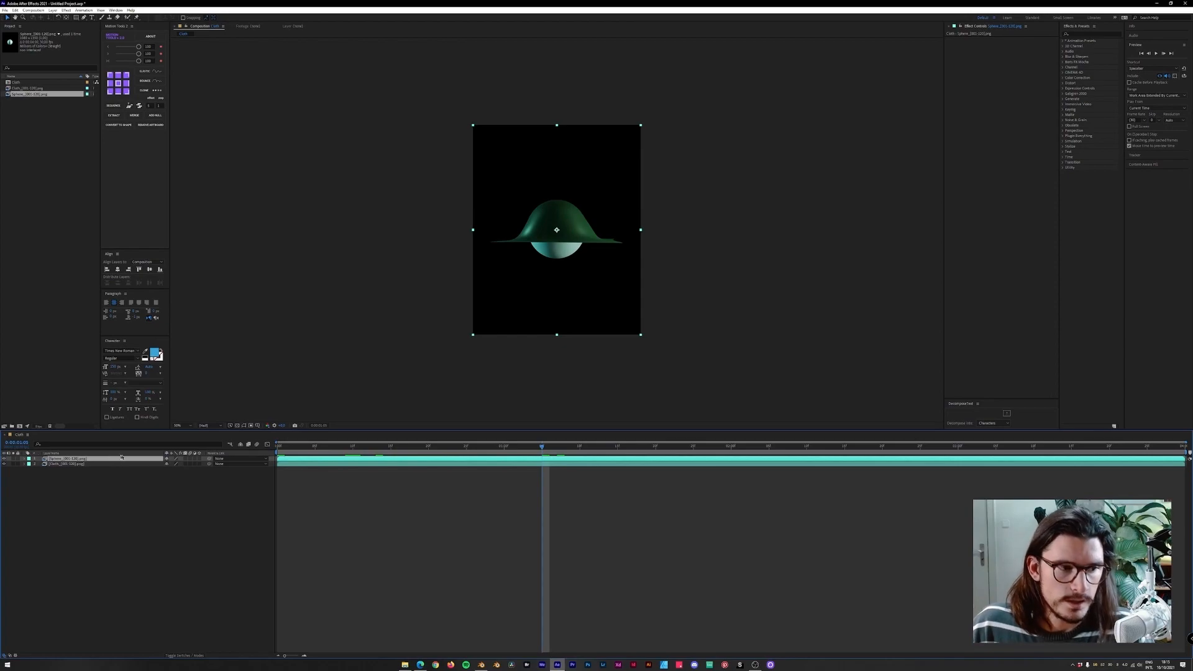
pyautogui.moveTo(544, 447); pyautogui.dragTo(249, 459)
pyautogui.scroll(1, 372, 373)
pyautogui.scroll(-1, 373, 373)
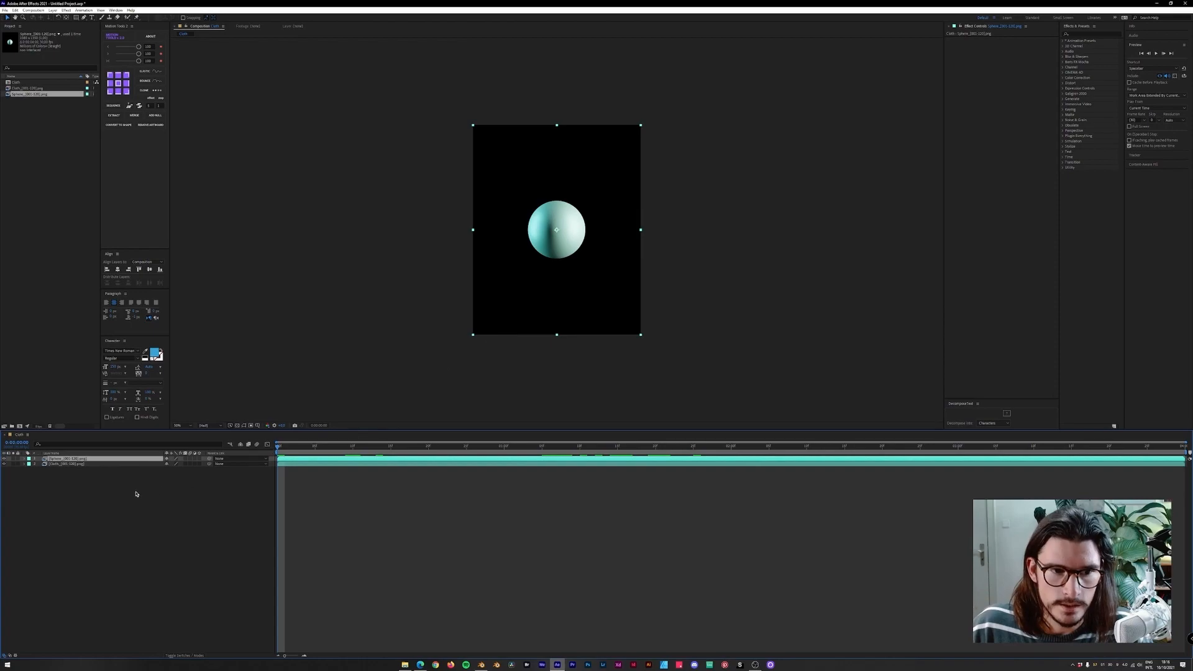
# Create a new shape layer with a rectangle filling the whole composition.
pyautogui.click(53, 11)
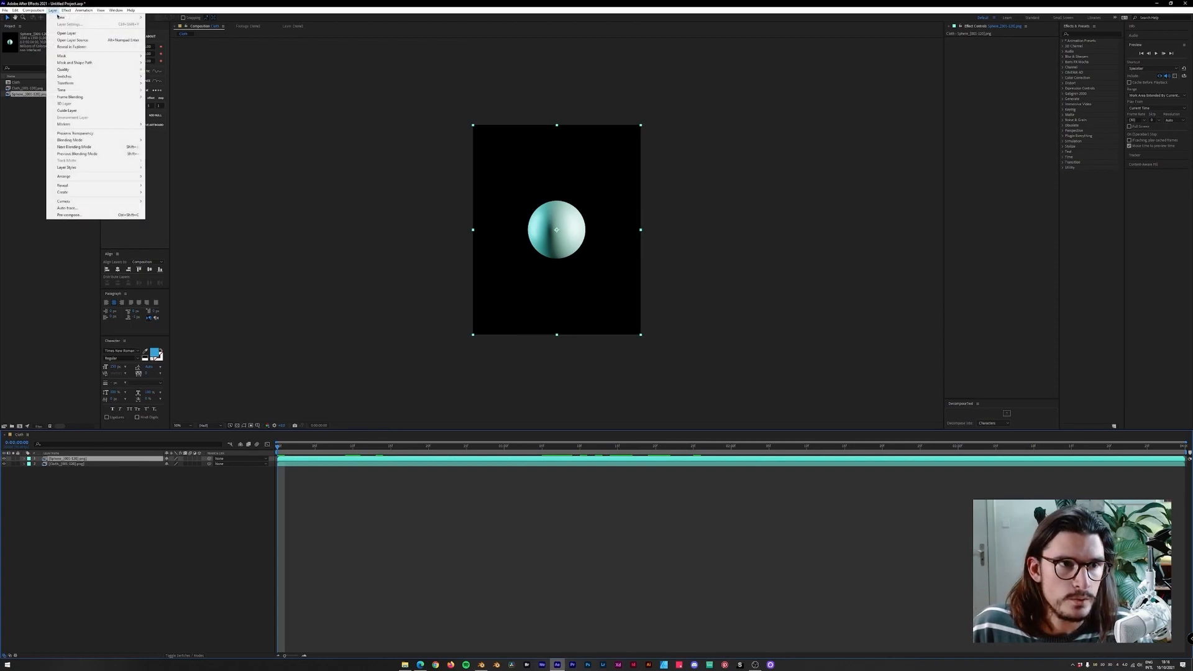
pyautogui.moveTo(134, 17)
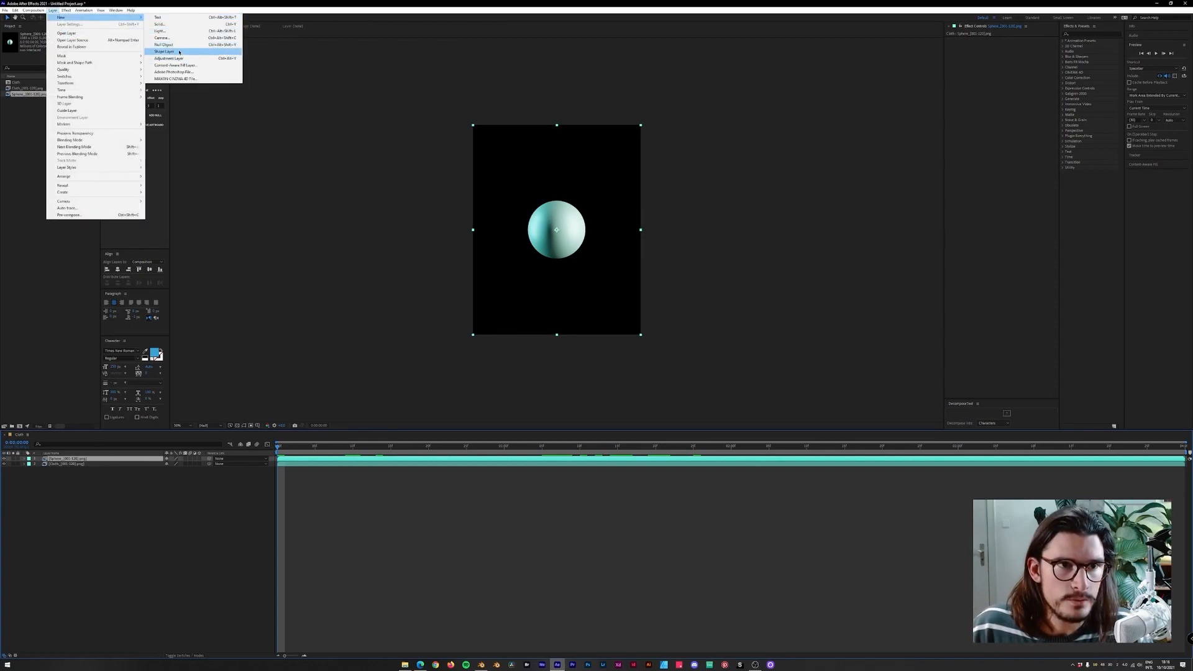
pyautogui.click(180, 51)
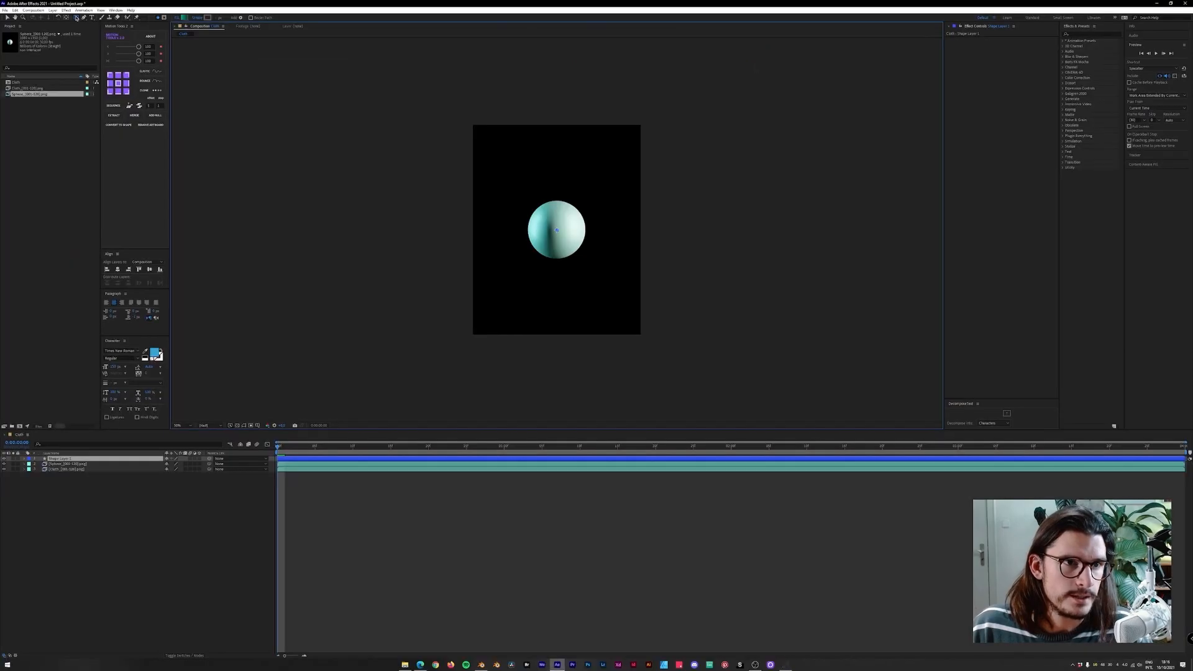
pyautogui.doubleClick(76, 18)
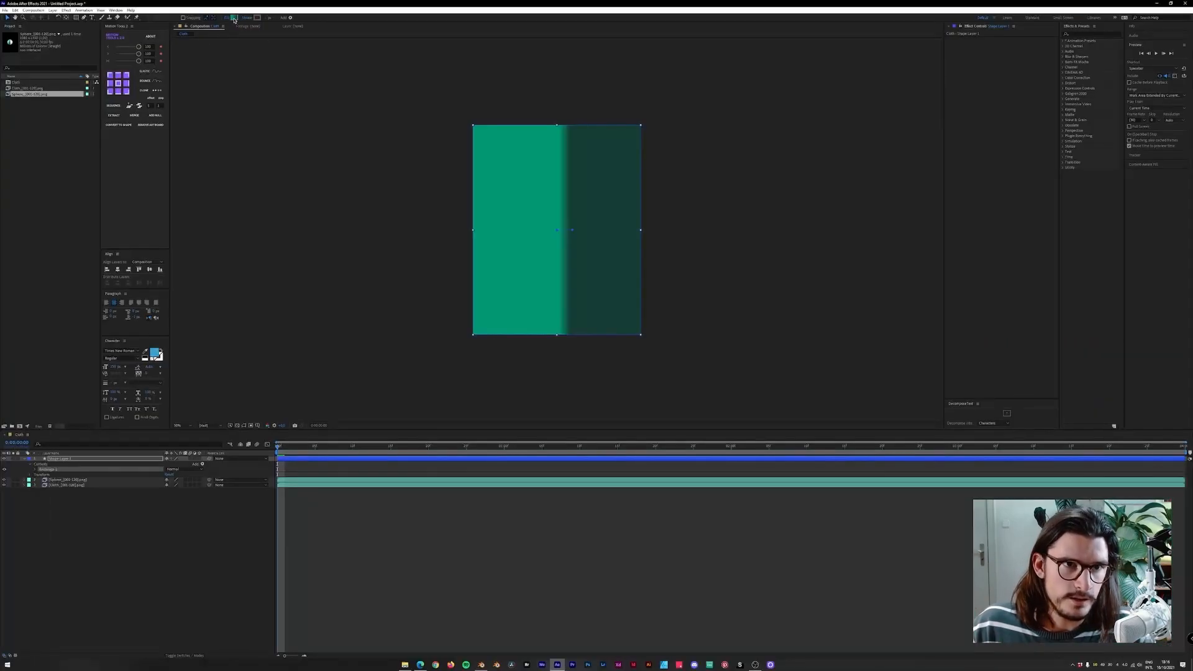
# Cycle the rectangle's fill type until it is a linear gradient.
pyautogui.click(233, 18)
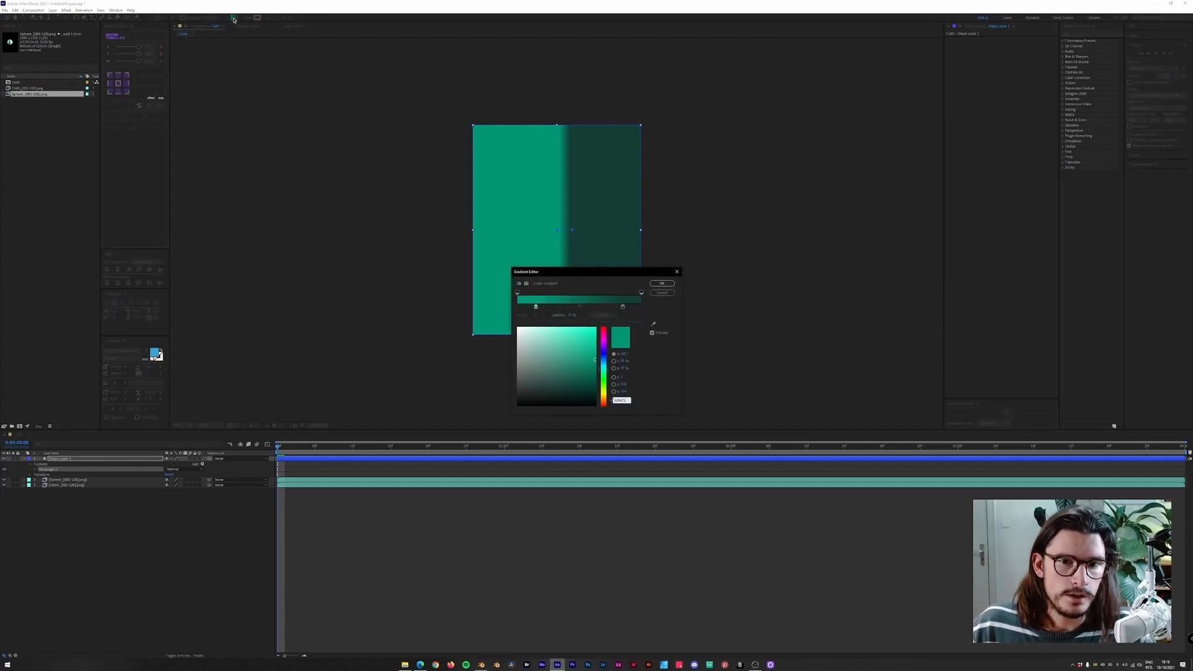
pyautogui.press('Escape')
pyautogui.keyDown('alt'); pyautogui.click(233, 18); pyautogui.keyUp('alt')
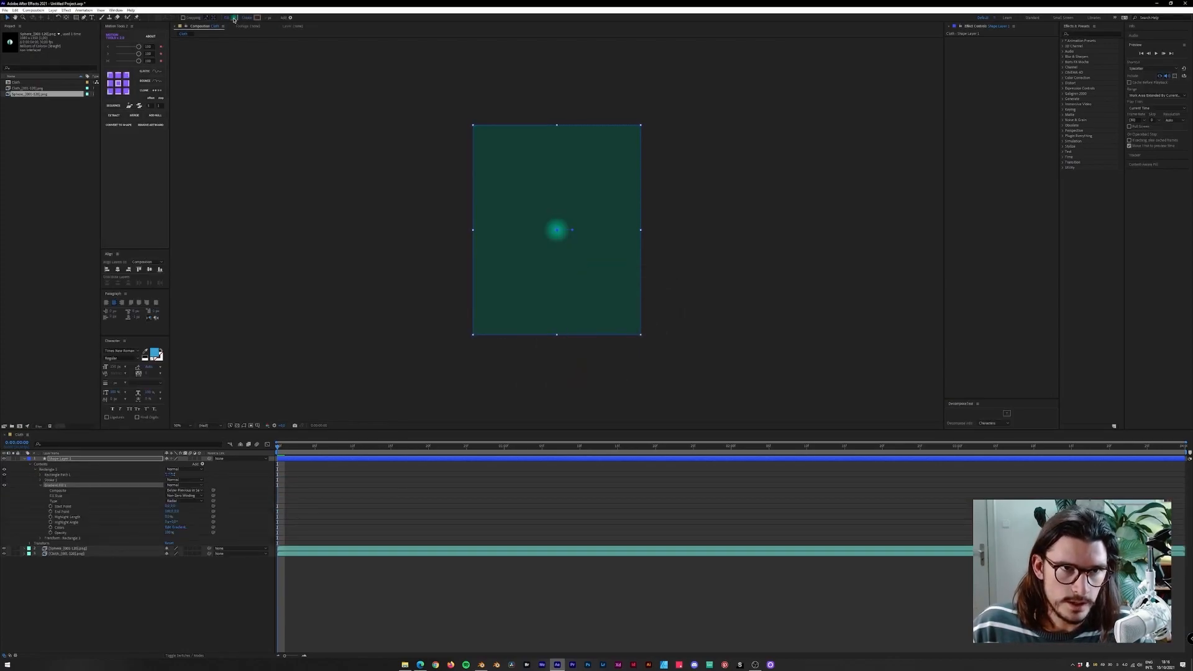
pyautogui.keyDown('alt'); pyautogui.click(233, 18); pyautogui.keyUp('alt')
pyautogui.keyDown('alt'); pyautogui.click(233, 18); pyautogui.keyUp('alt')
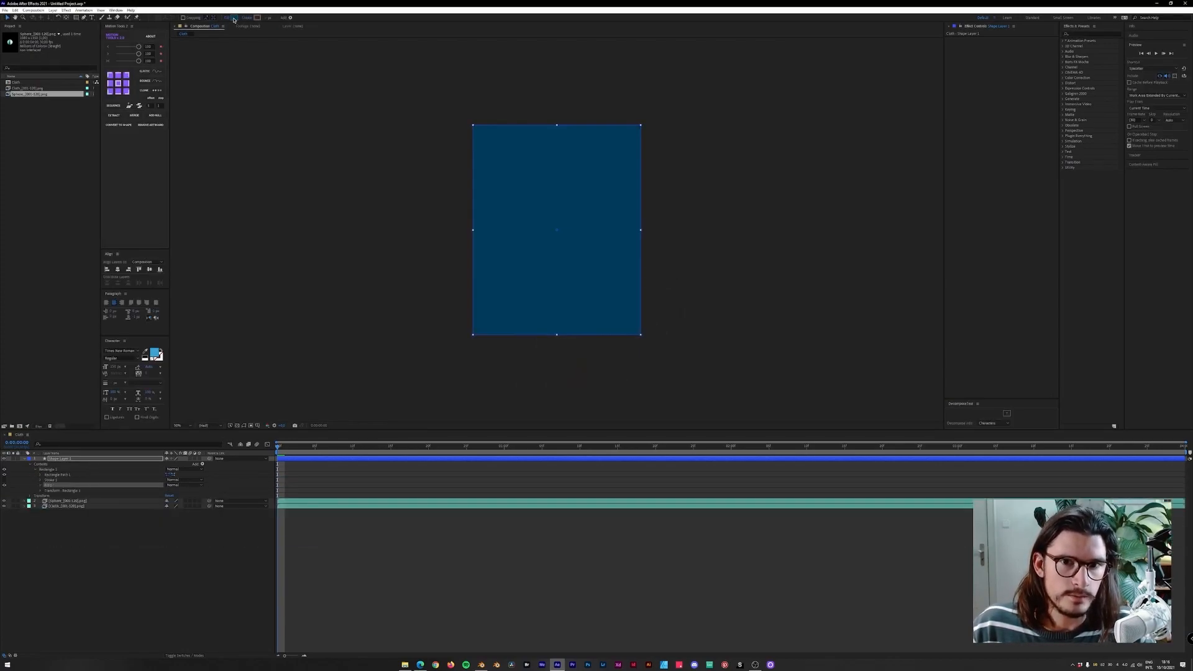
pyautogui.keyDown('alt'); pyautogui.click(234, 18); pyautogui.keyUp('alt')
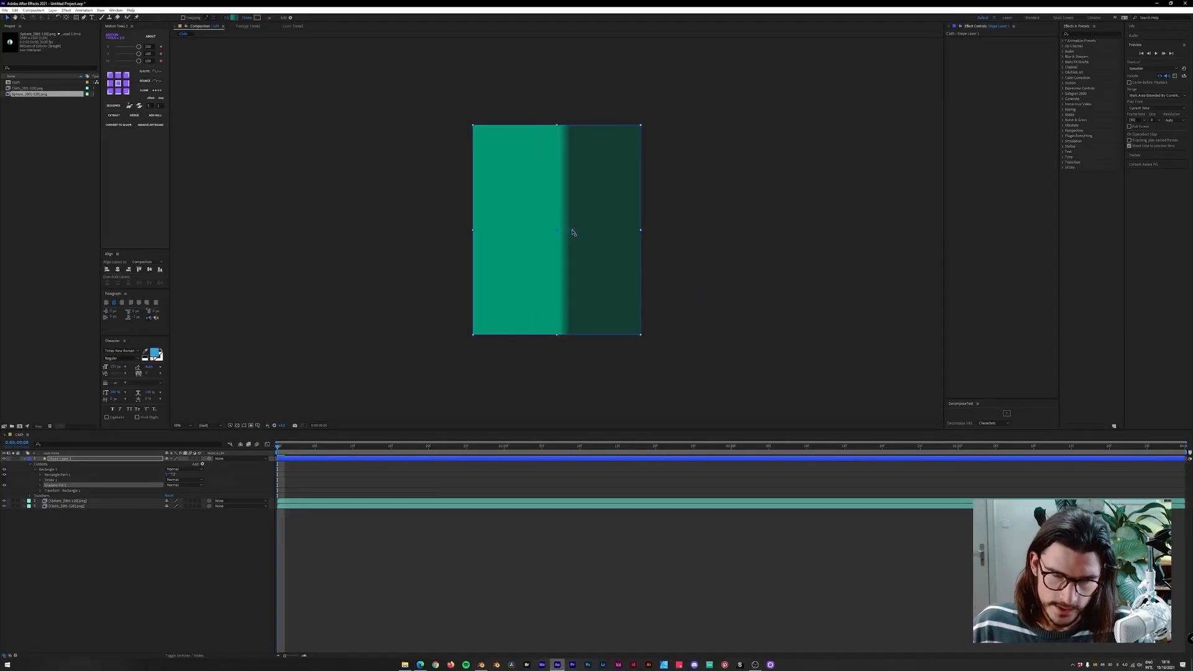
# Angle the gradient diagonally from the comp's top-left corner to its bottom-right corner.
pyautogui.moveTo(572, 233); pyautogui.dragTo(646, 335)
pyautogui.moveTo(557, 233); pyautogui.dragTo(466, 108)
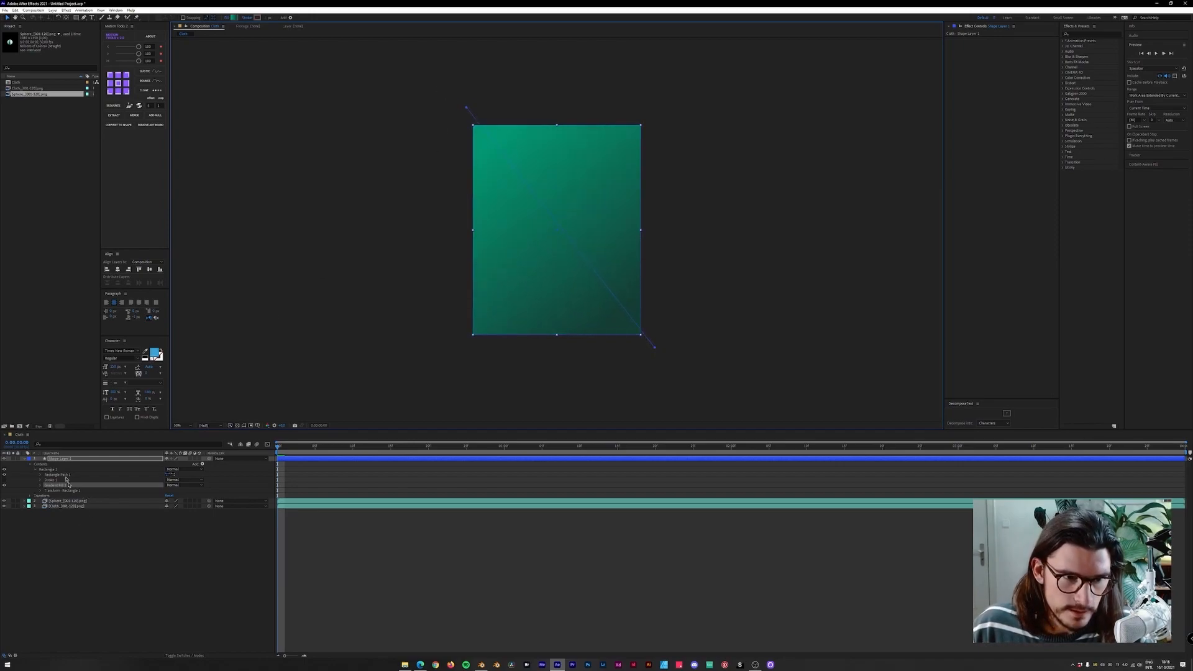
# Move the gradient shape layer beneath the Cloth and Sphere layers and preview the animation.
pyautogui.moveTo(57, 462); pyautogui.dragTo(74, 505)
pyautogui.press('space')
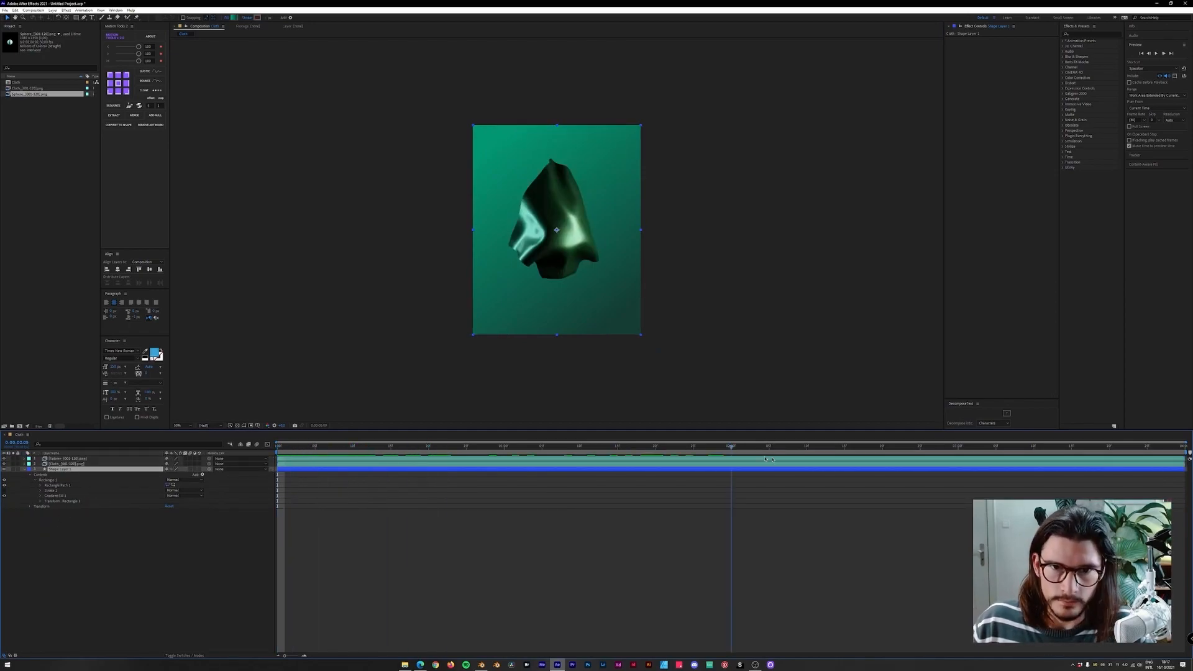
pyautogui.moveTo(924, 457); pyautogui.dragTo(267, 447)
pyautogui.click(198, 535)
pyautogui.click(89, 460)
# Add a new adjustment layer to the composition.
pyautogui.click(53, 10)
pyautogui.moveTo(60, 17)
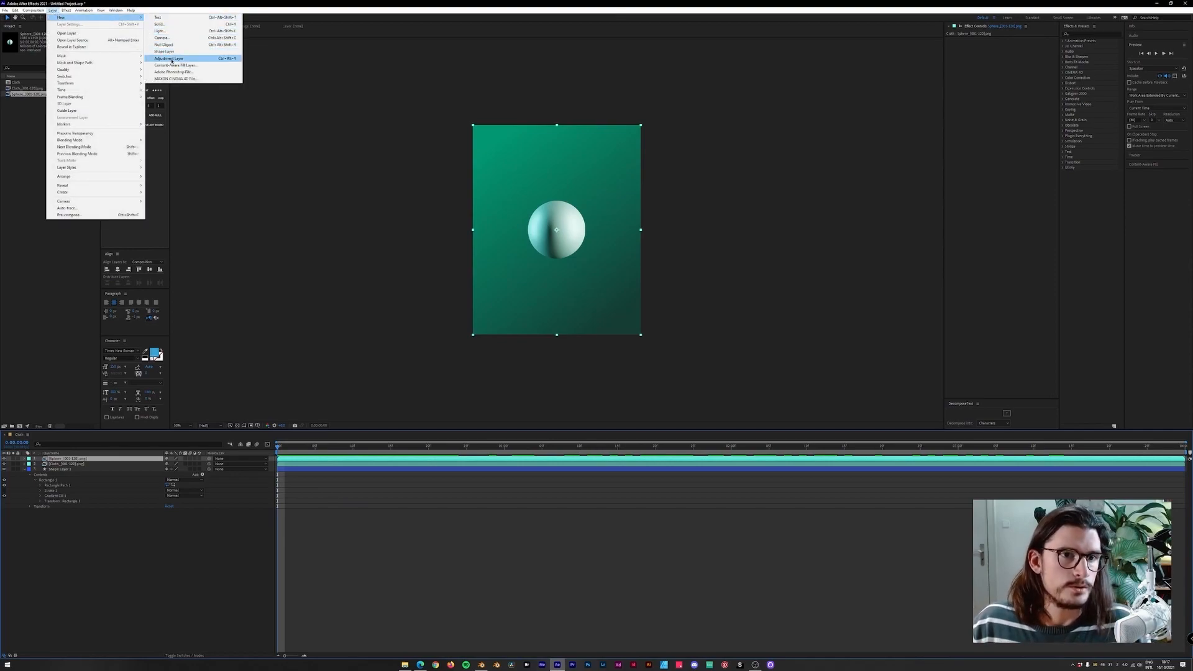
pyautogui.click(171, 58)
# Search effects for "pro", apply Color Profile Converter to the adjustment layer, and change its profile setting.
pyautogui.click(1079, 33)
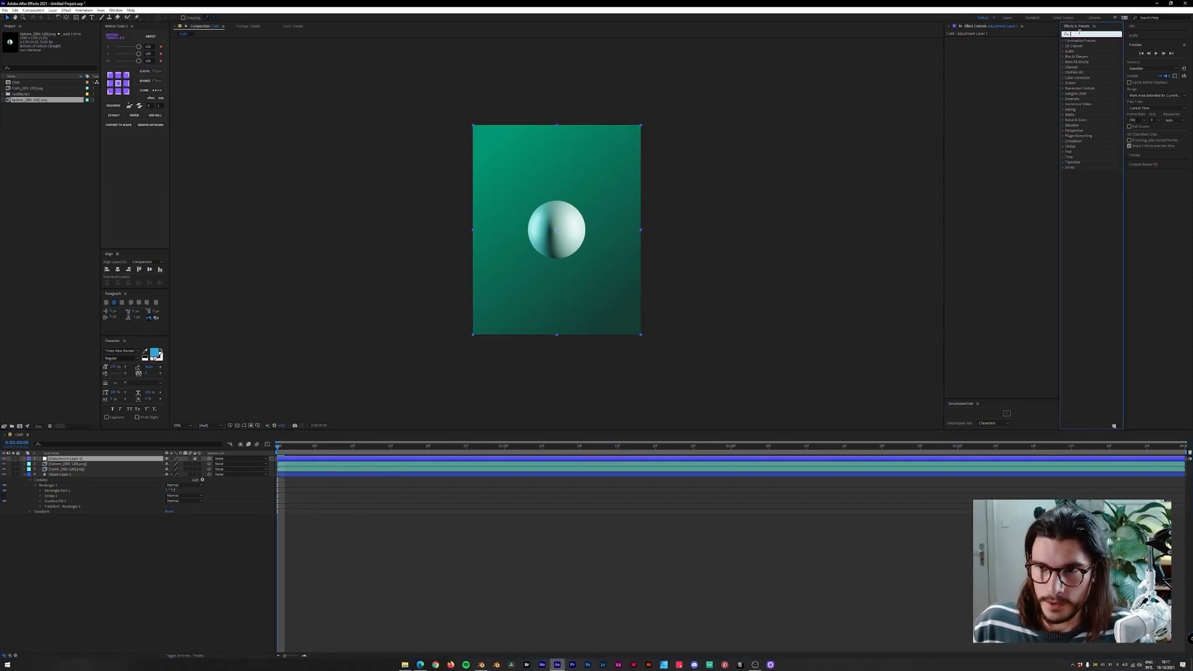
pyautogui.write('pro')
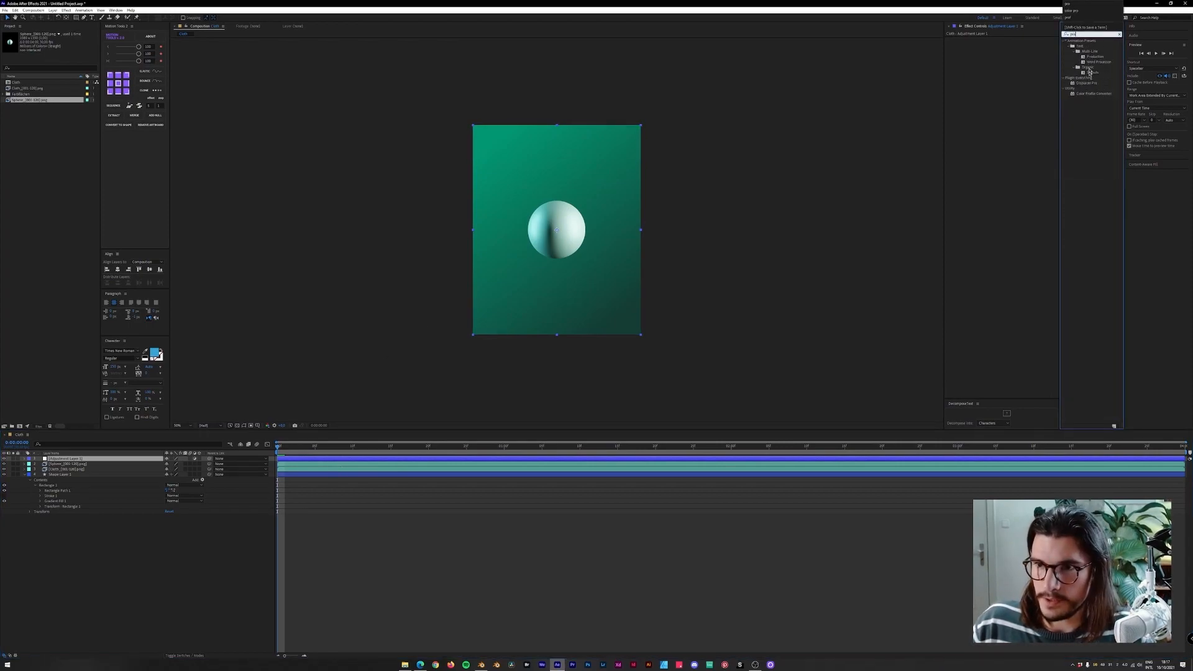
pyautogui.moveTo(1092, 96); pyautogui.dragTo(973, 53)
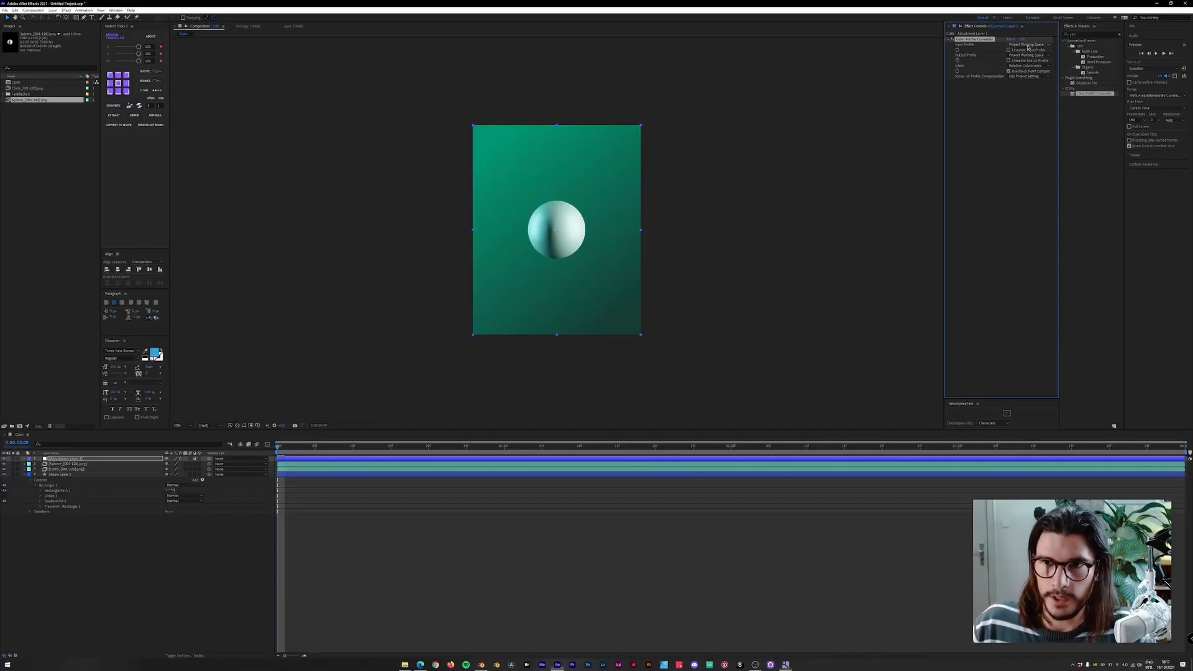
pyautogui.click(1026, 44)
pyautogui.click(1040, 38)
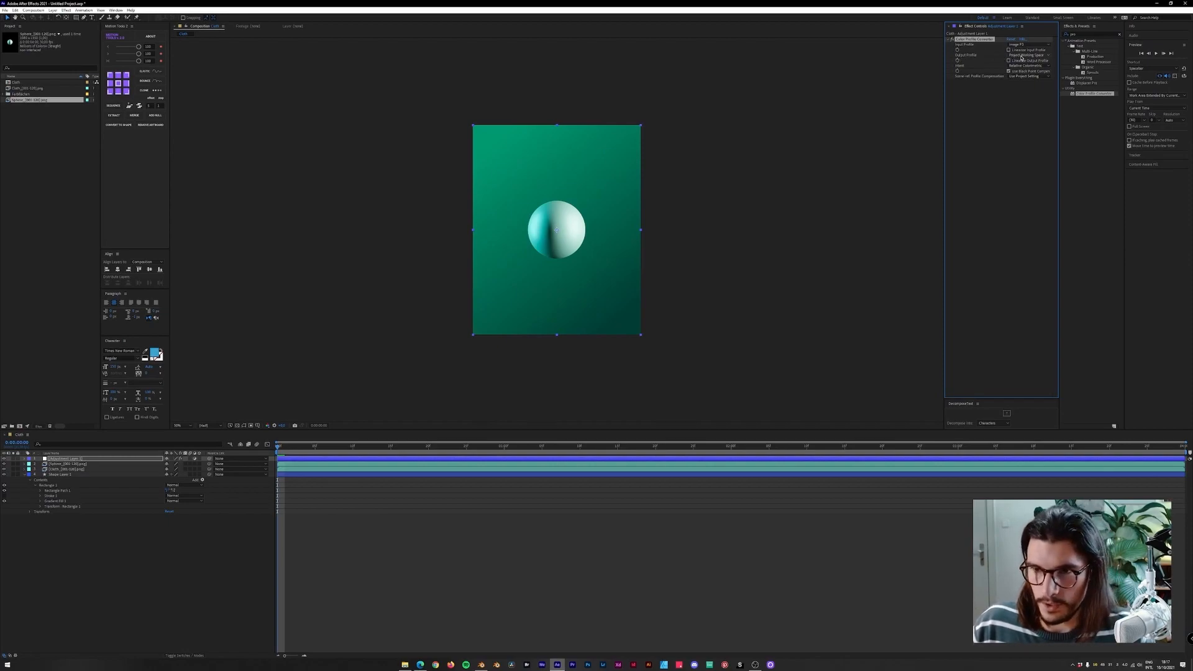
# Toggle the adjustment layer on and off to compare its effect on the render.
pyautogui.click(4, 460)
pyautogui.click(4, 460)
pyautogui.scroll(2, 521, 277)
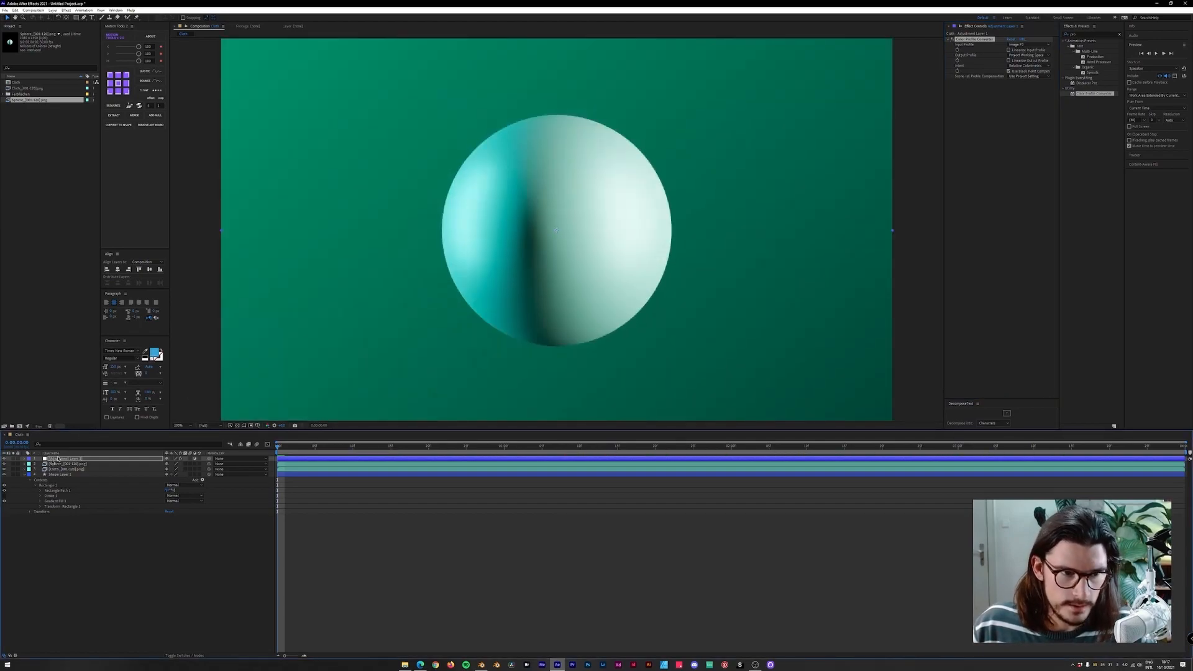
pyautogui.click(3, 459)
pyautogui.click(4, 458)
pyautogui.click(4, 458)
pyautogui.click(4, 459)
pyautogui.click(4, 459)
pyautogui.click(3, 458)
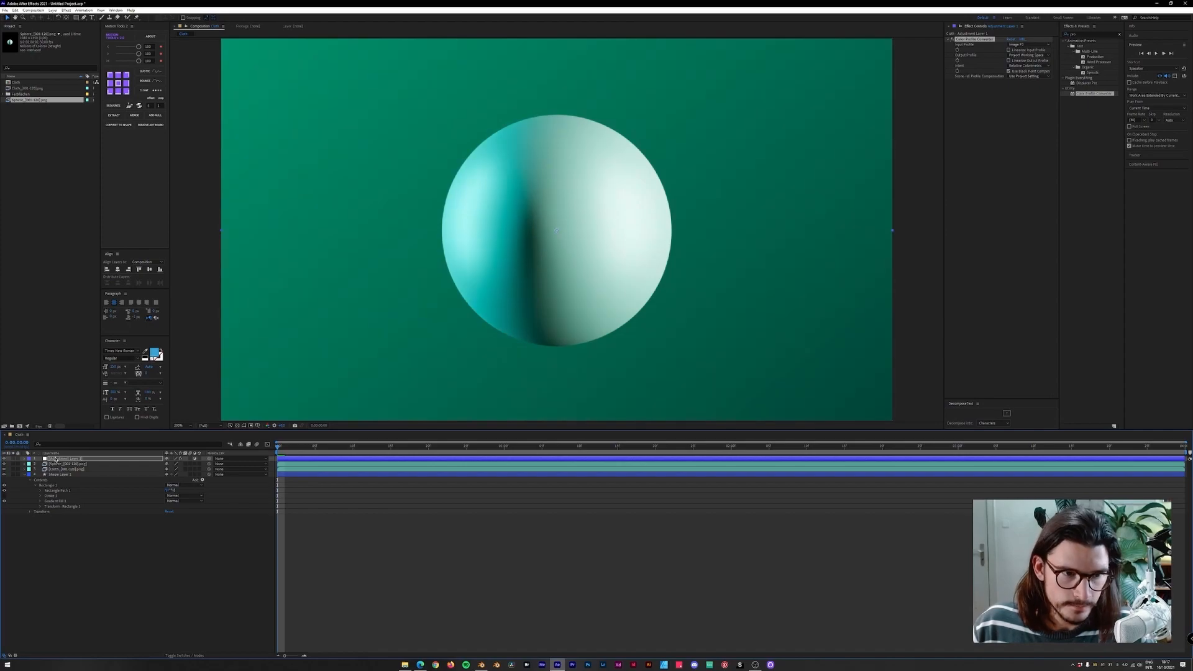
pyautogui.scroll(-2, 466, 261)
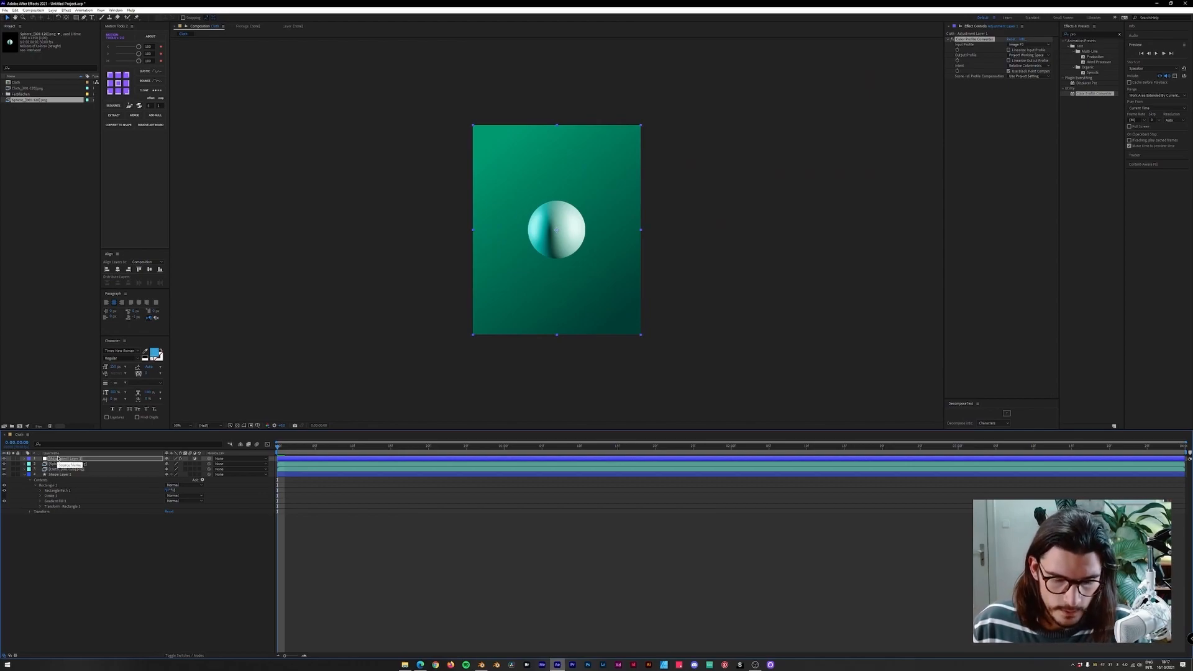
# Set the adjustment layer's opacity to 50%.
pyautogui.press('t')
pyautogui.click(137, 465)
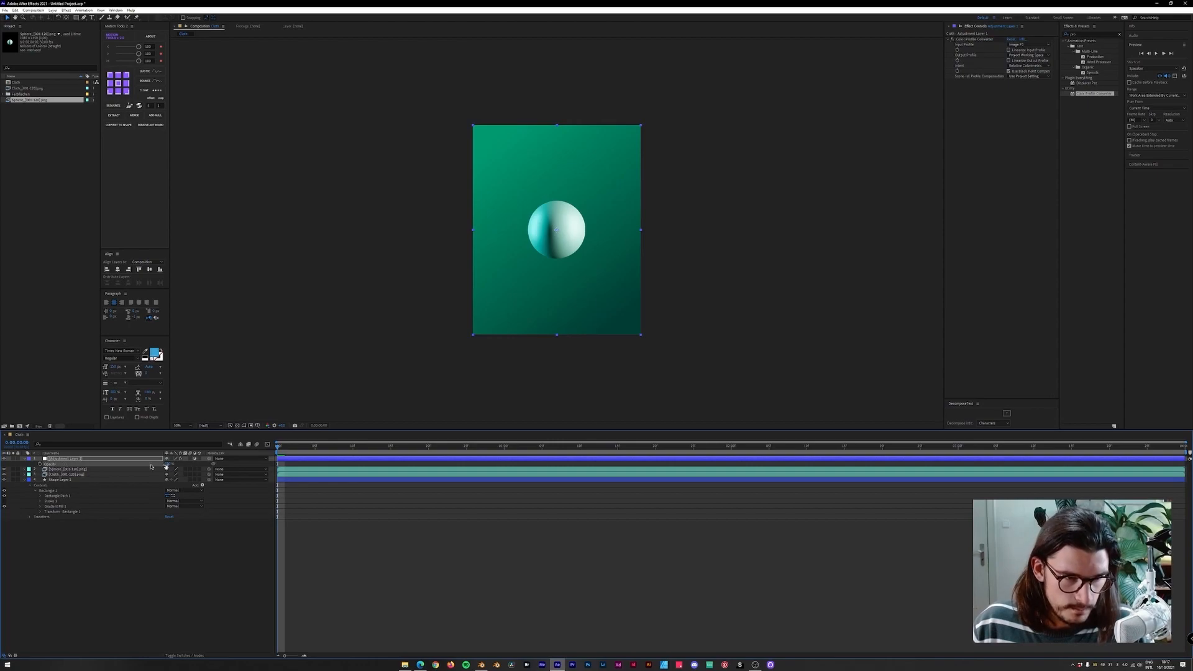
pyautogui.click(171, 464)
pyautogui.write('50')
pyautogui.press('Return')
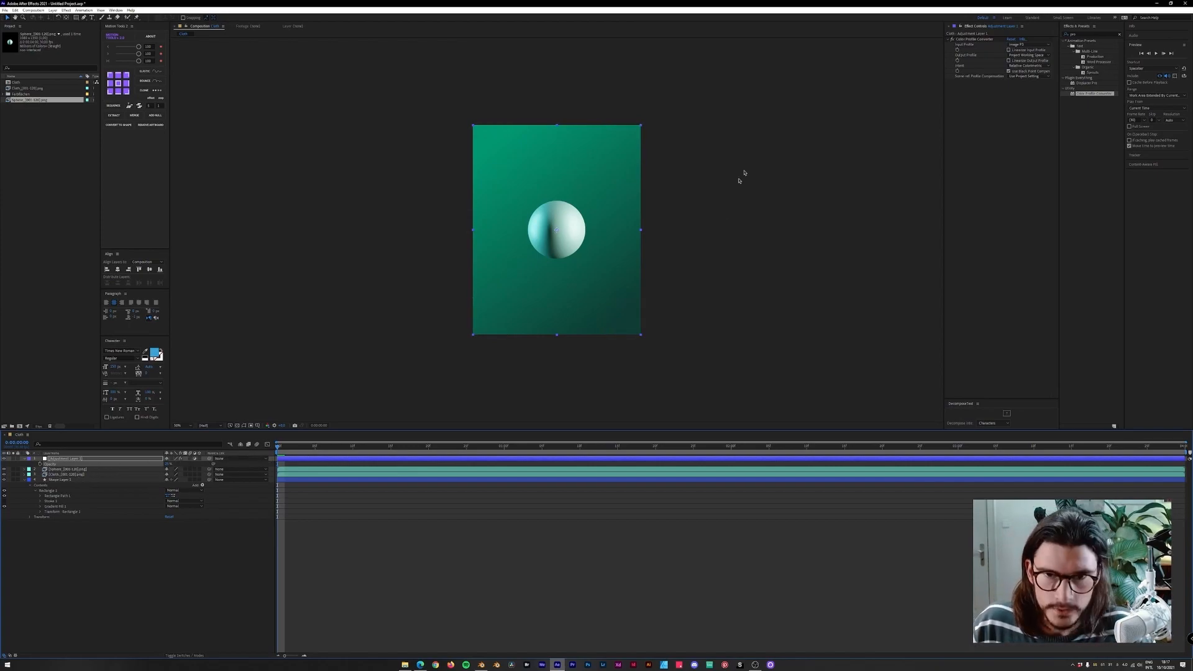
# Apply Levels to the adjustment layer, setting Gamma to 0.95 and Input White to 172.
pyautogui.click(1073, 35)
pyautogui.write('levels')
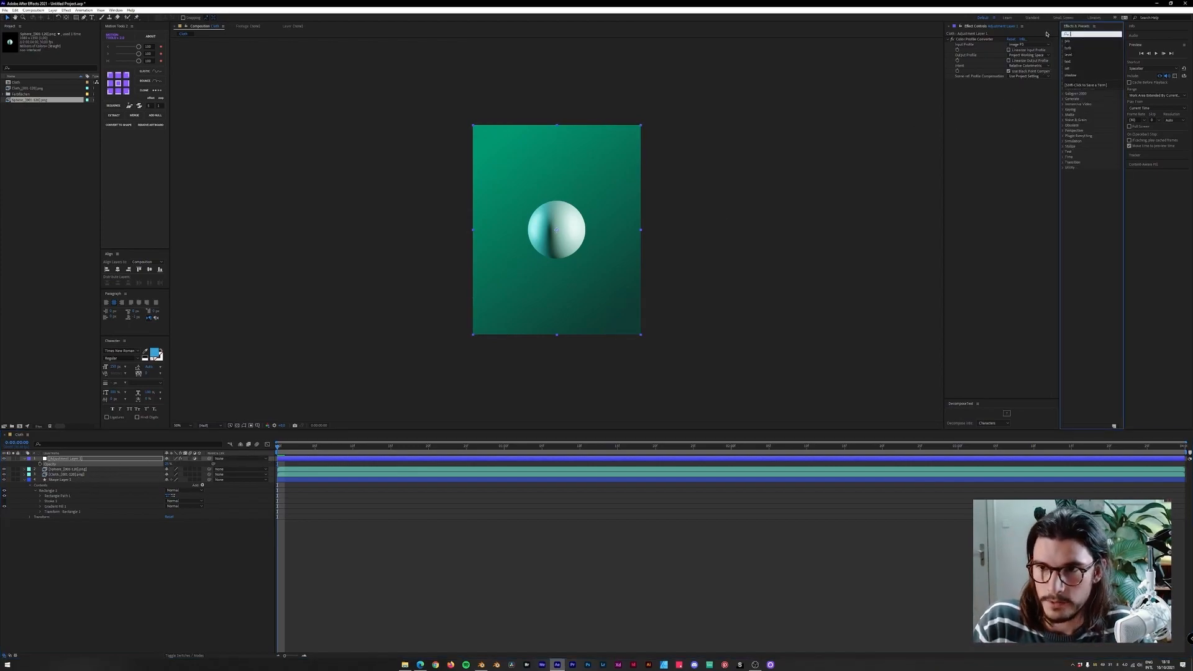
pyautogui.moveTo(1087, 72); pyautogui.dragTo(1018, 120)
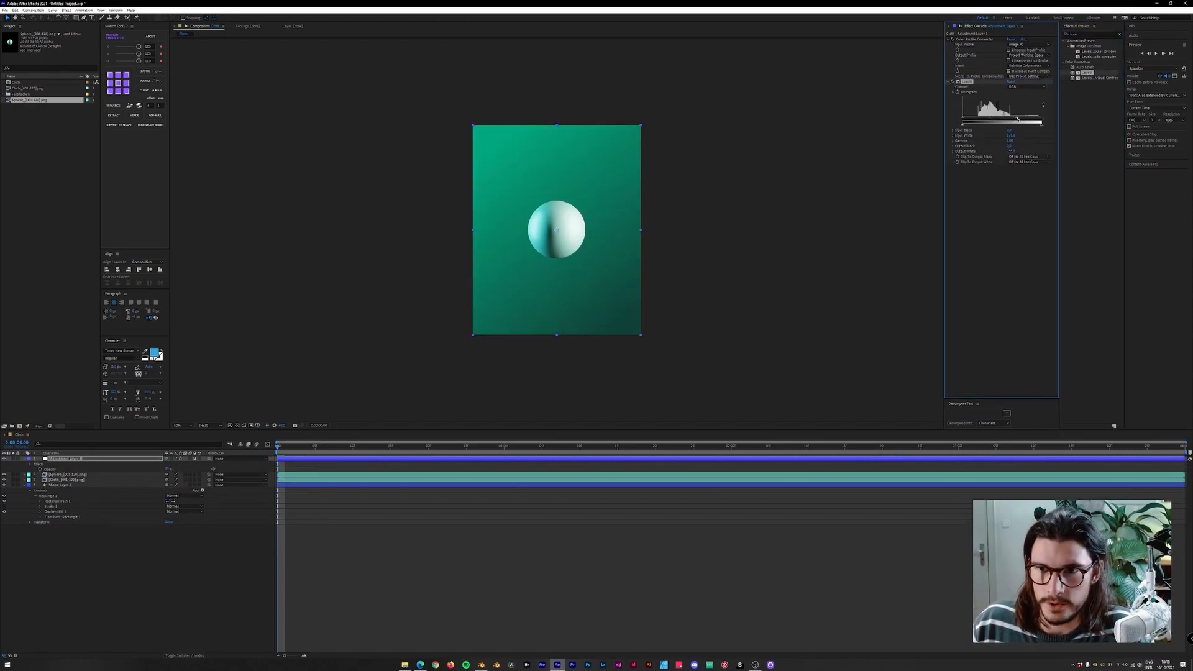
pyautogui.click(1012, 140)
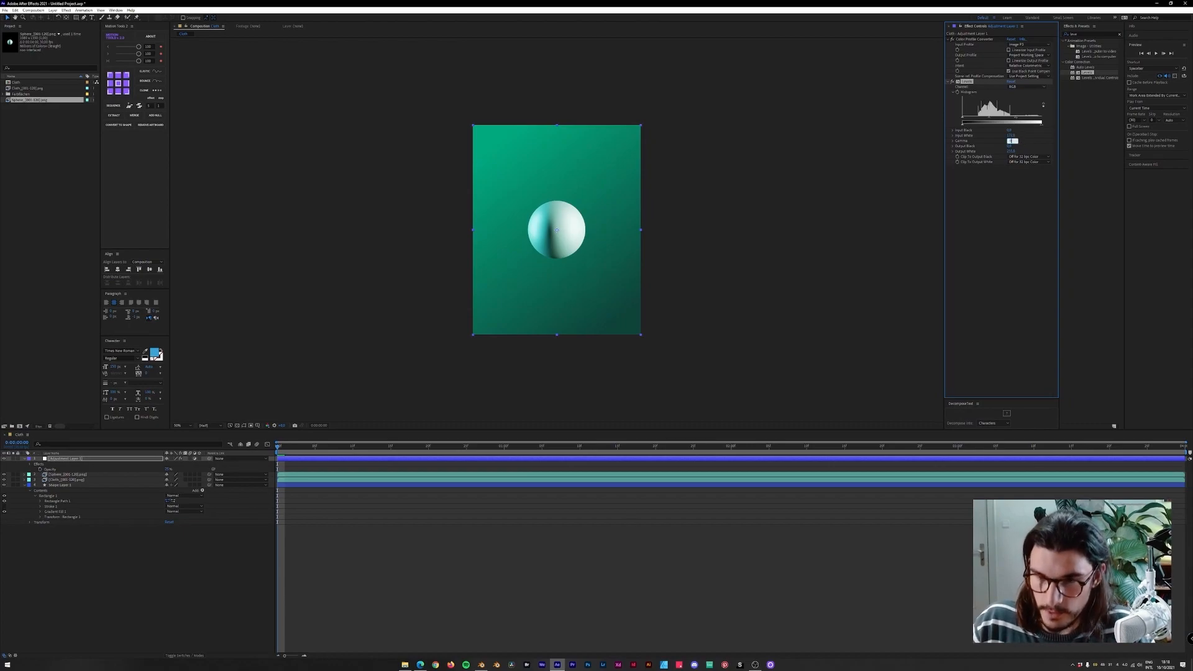
pyautogui.press('Return')
pyautogui.click(1011, 135)
pyautogui.write('172')
pyautogui.press('Return')
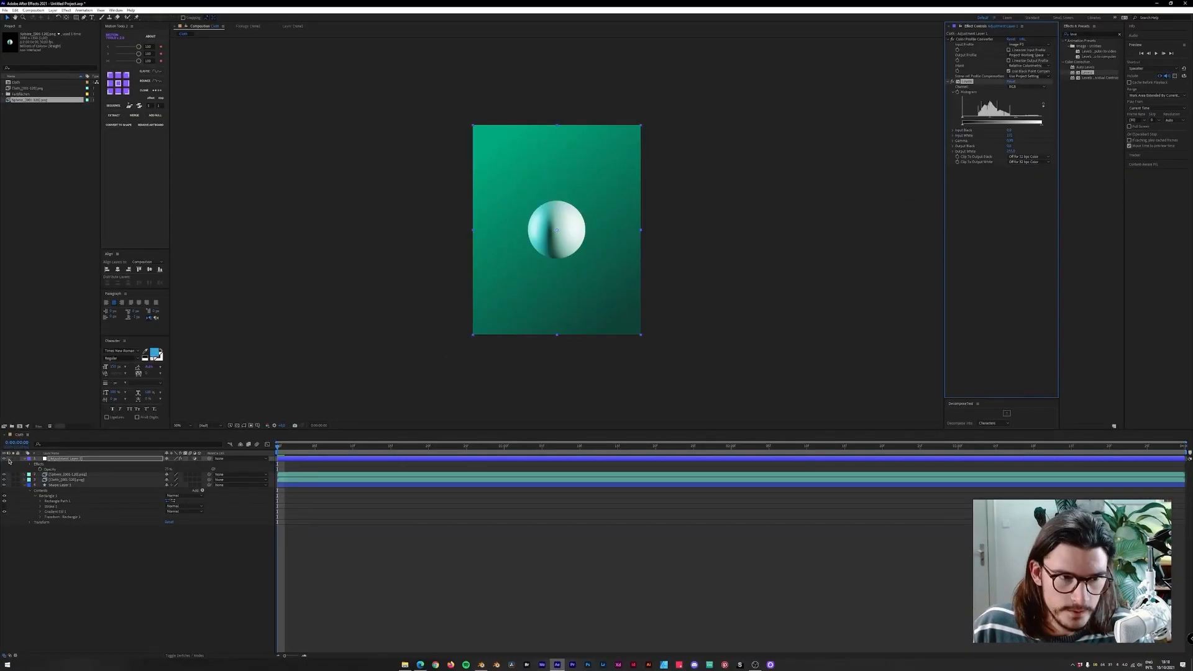
# Toggle the adjustment layer's visibility during playback to compare the graded and ungraded result.
pyautogui.click(5, 459)
pyautogui.click(5, 459)
pyautogui.click(6, 459)
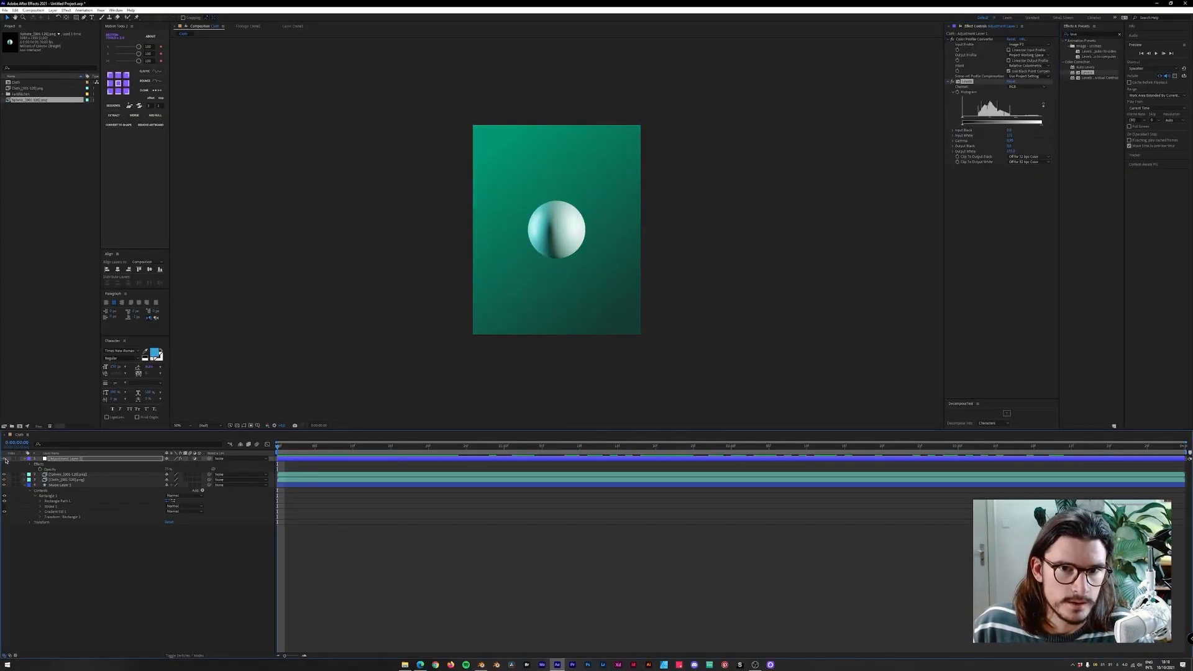
pyautogui.click(6, 459)
pyautogui.click(5, 459)
pyautogui.click(5, 459)
pyautogui.click(6, 459)
pyautogui.click(6, 459)
pyautogui.press('space')
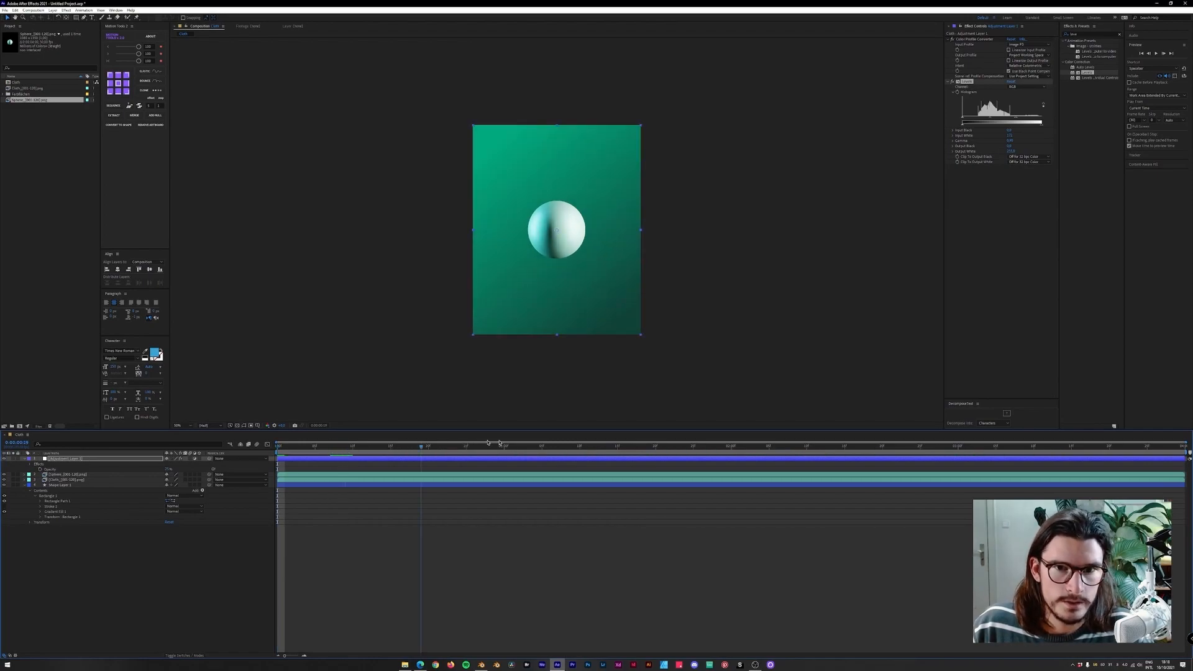
pyautogui.click(6, 459)
pyautogui.click(6, 459)
pyautogui.click(6, 459)
pyautogui.click(5, 459)
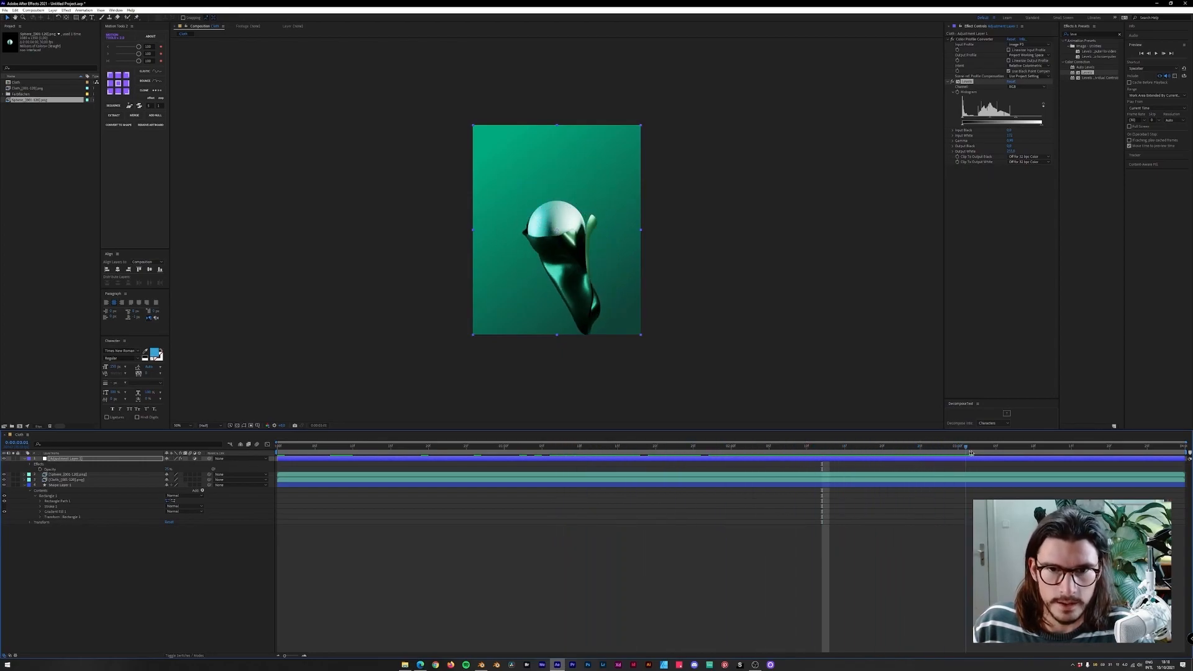
# Zoom into the render to inspect details and play the animation from an earlier frame.
pyautogui.scroll(6, 671, 267)
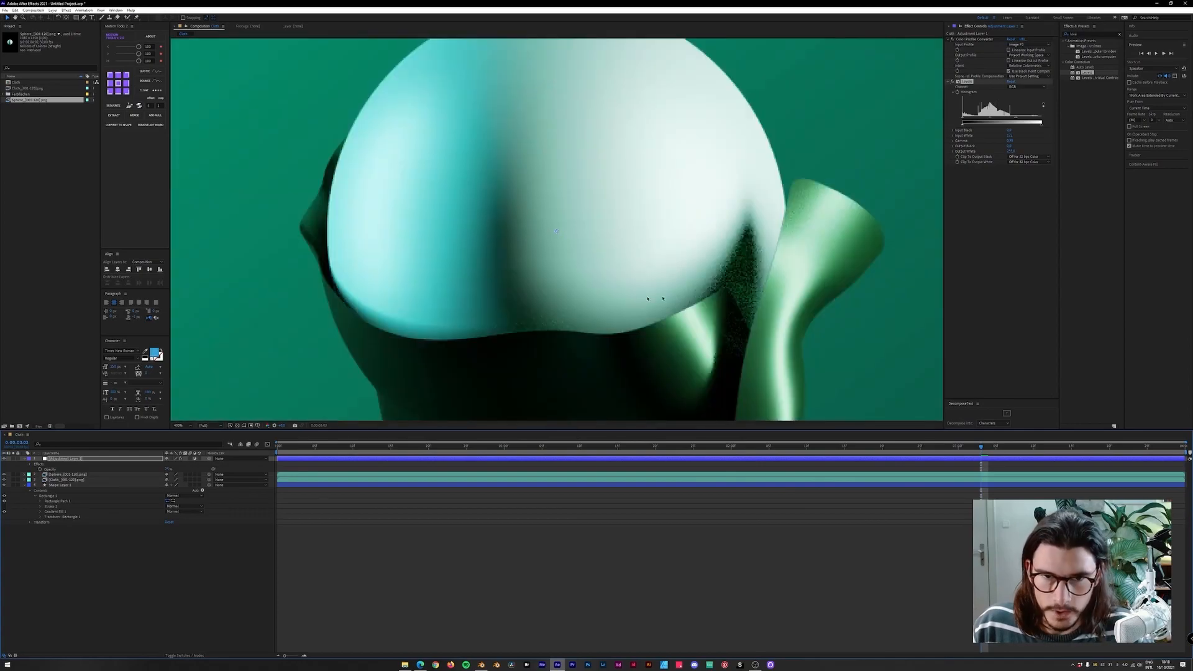
pyautogui.scroll(-6, 679, 273)
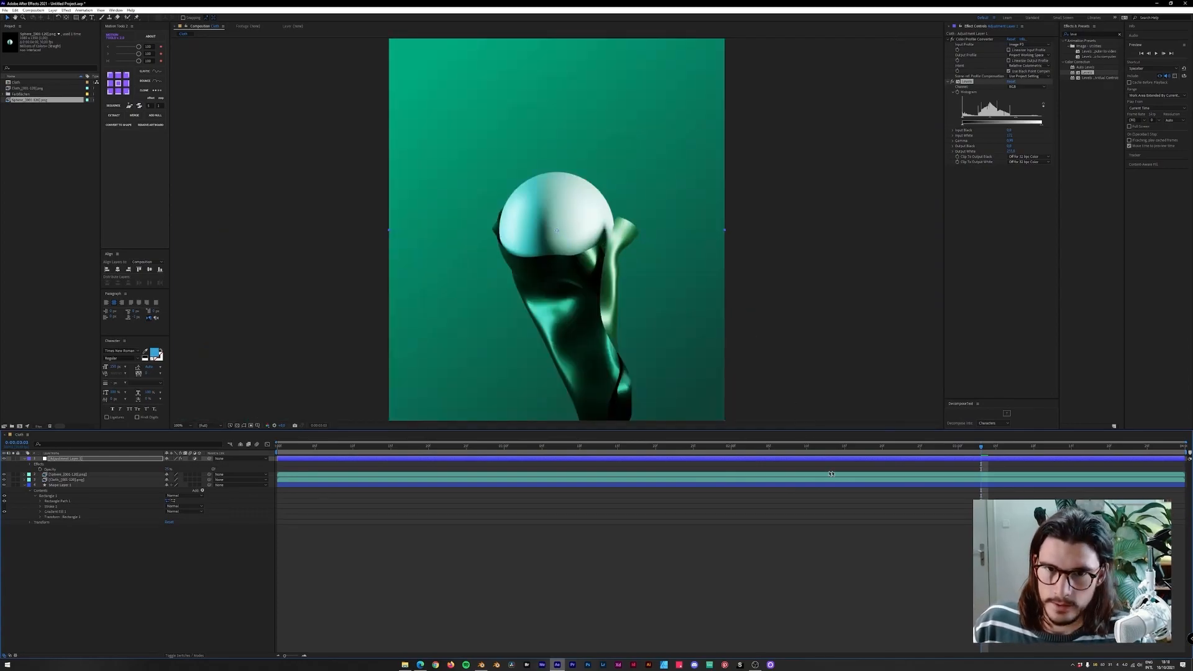
pyautogui.moveTo(913, 451); pyautogui.dragTo(556, 434)
pyautogui.press(',')
pyautogui.scroll(1, 557, 400)
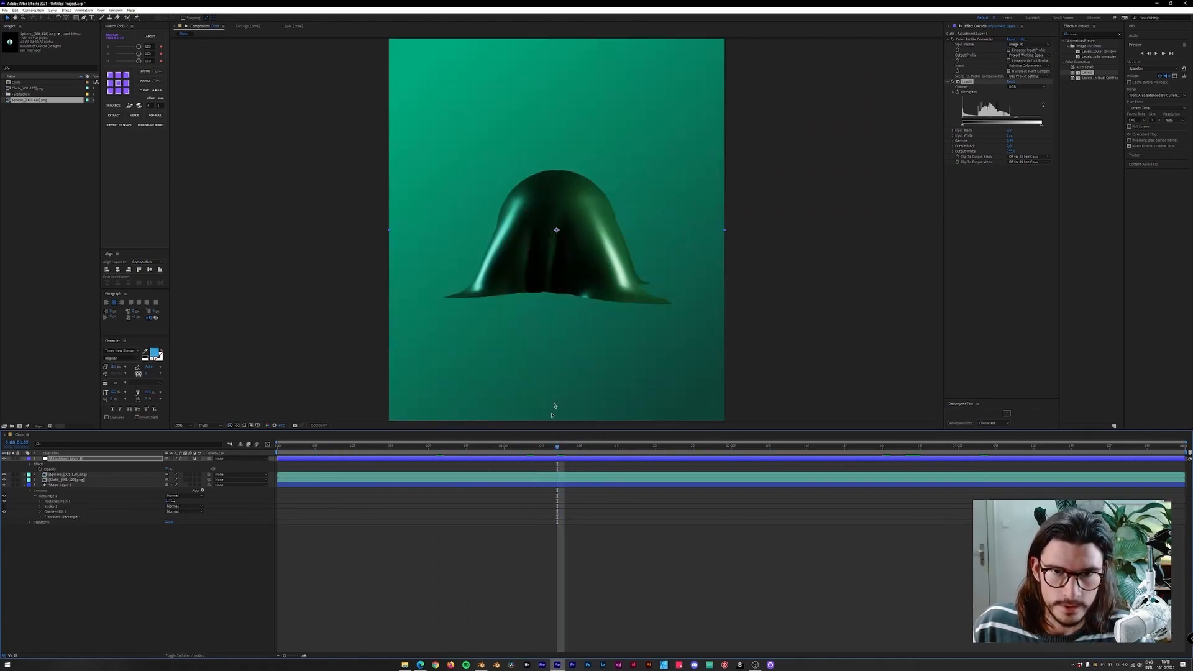
pyautogui.press('space')
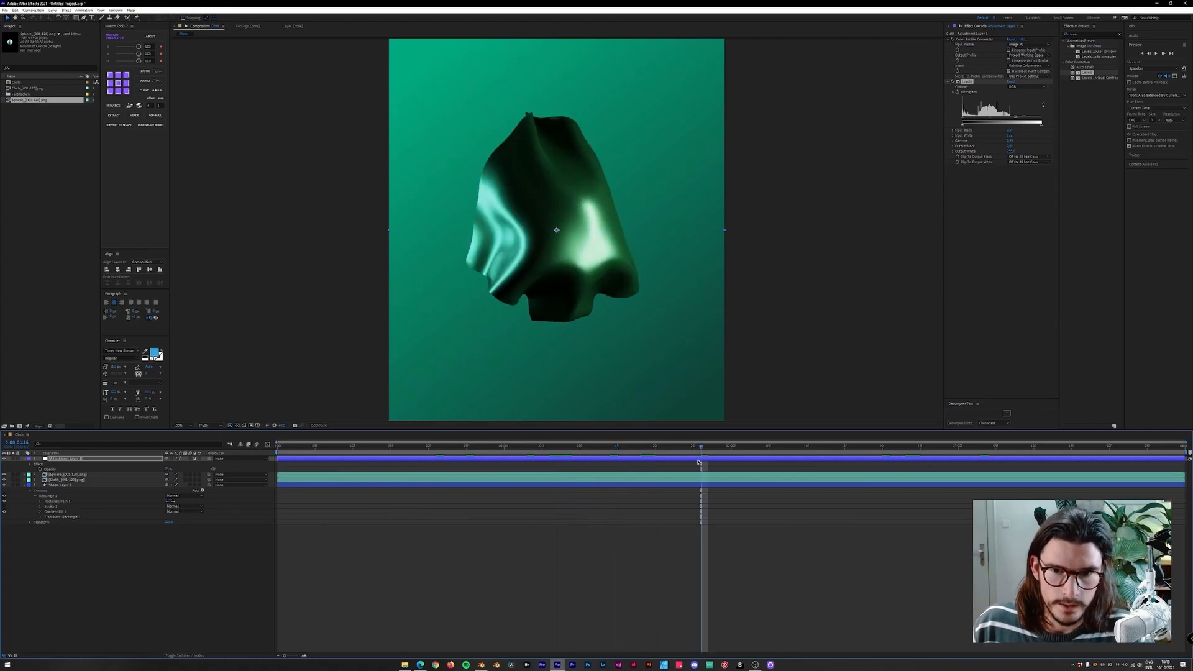
# Lengthen the composition's duration and stretch the gradient shape layer to the new end of the timeline.
pyautogui.hotkey('ctrl', 'k')
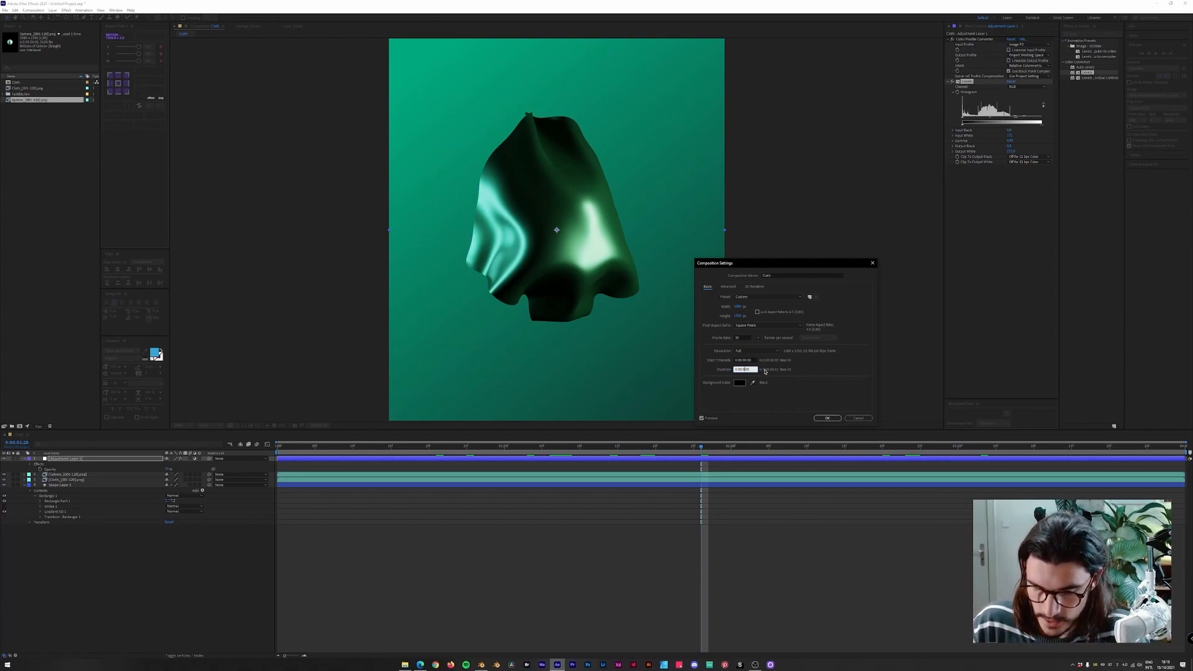
pyautogui.press('Return')
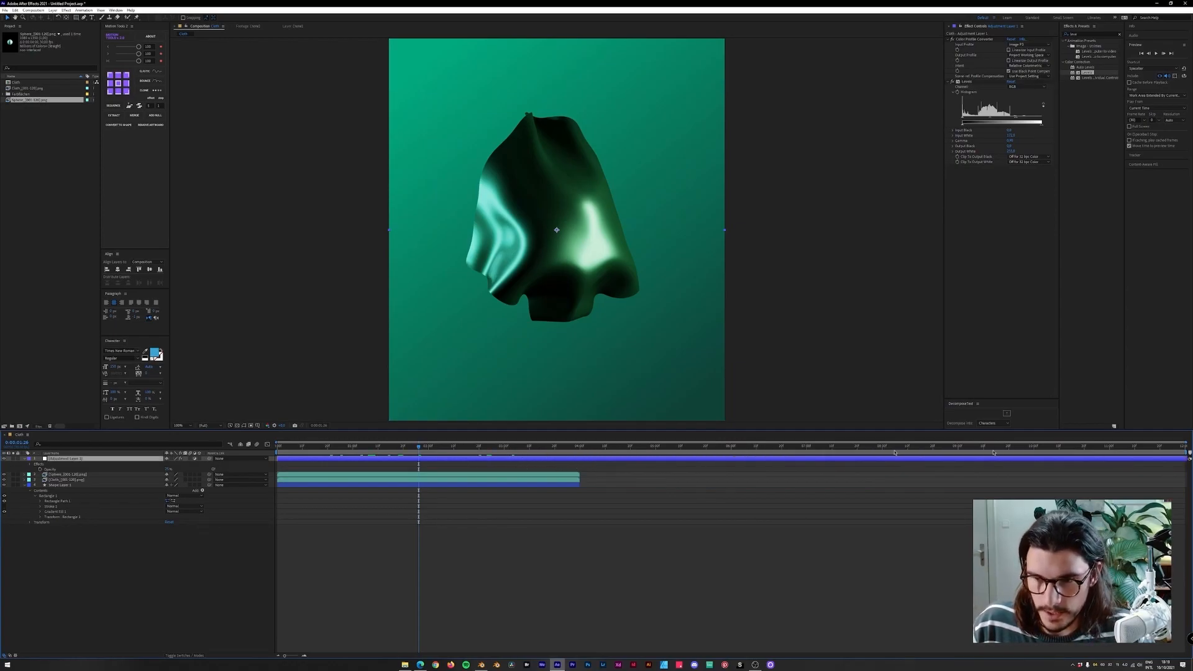
pyautogui.moveTo(581, 483); pyautogui.dragTo(1162, 484)
pyautogui.moveTo(413, 455); pyautogui.dragTo(271, 453)
pyautogui.moveTo(350, 458); pyautogui.dragTo(410, 462)
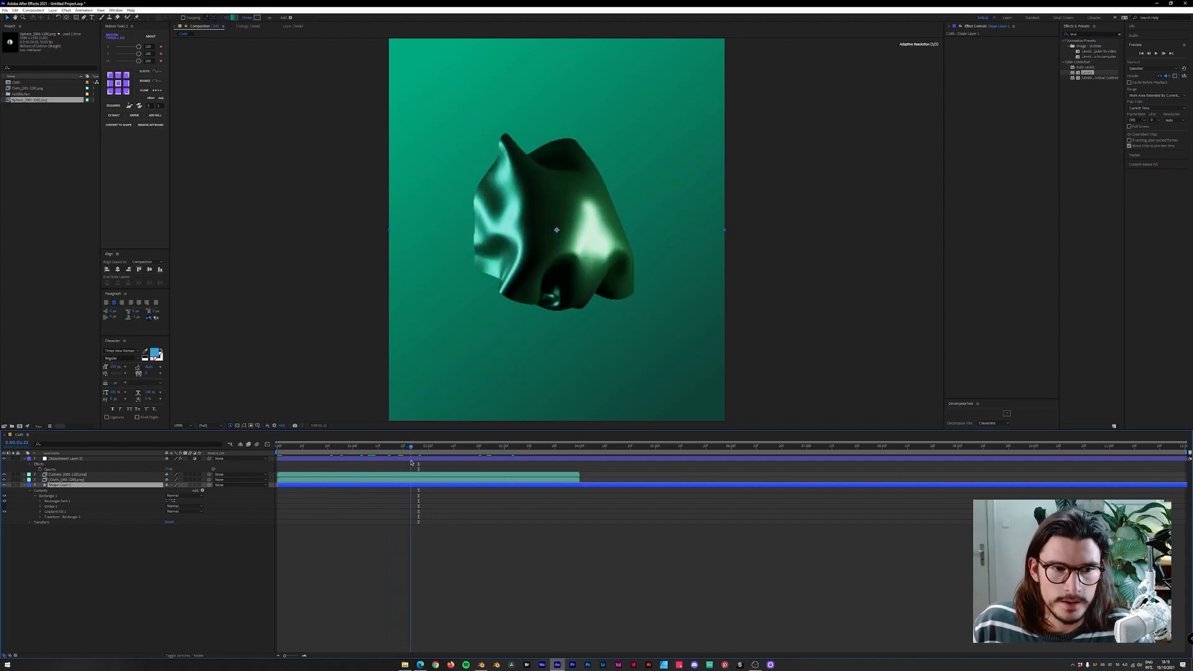
pyautogui.click(422, 477)
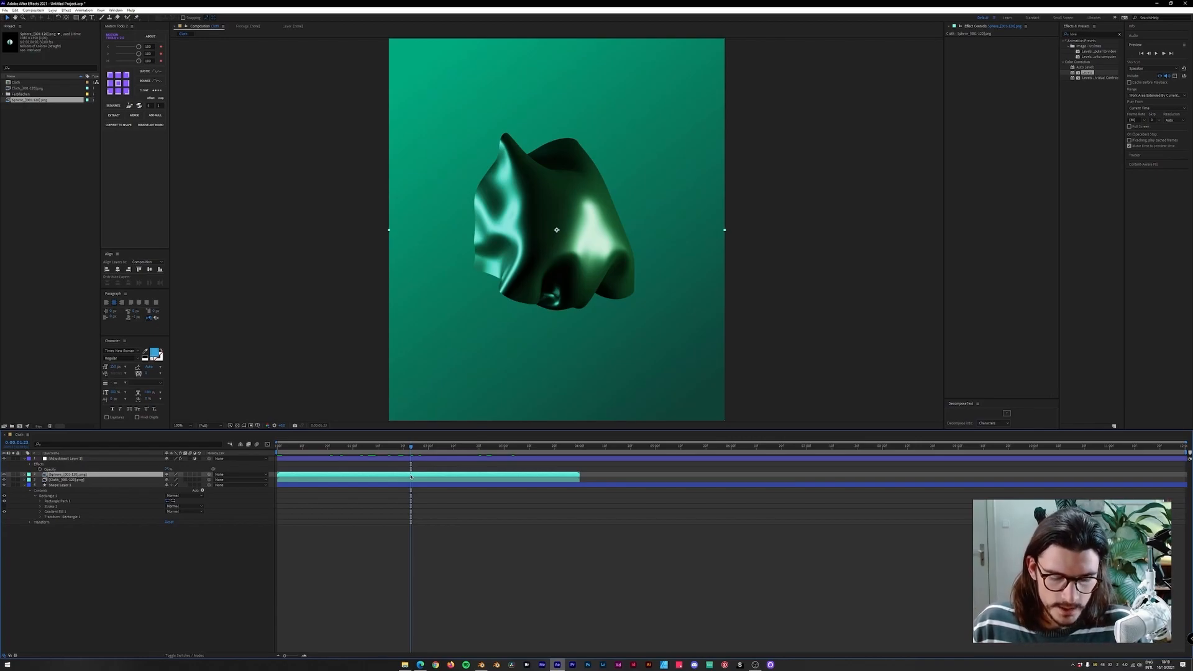
# Split the Sphere layer at the playhead and slide its second part later in the timeline.
pyautogui.hotkey('ctrl', 'shift', 'd')
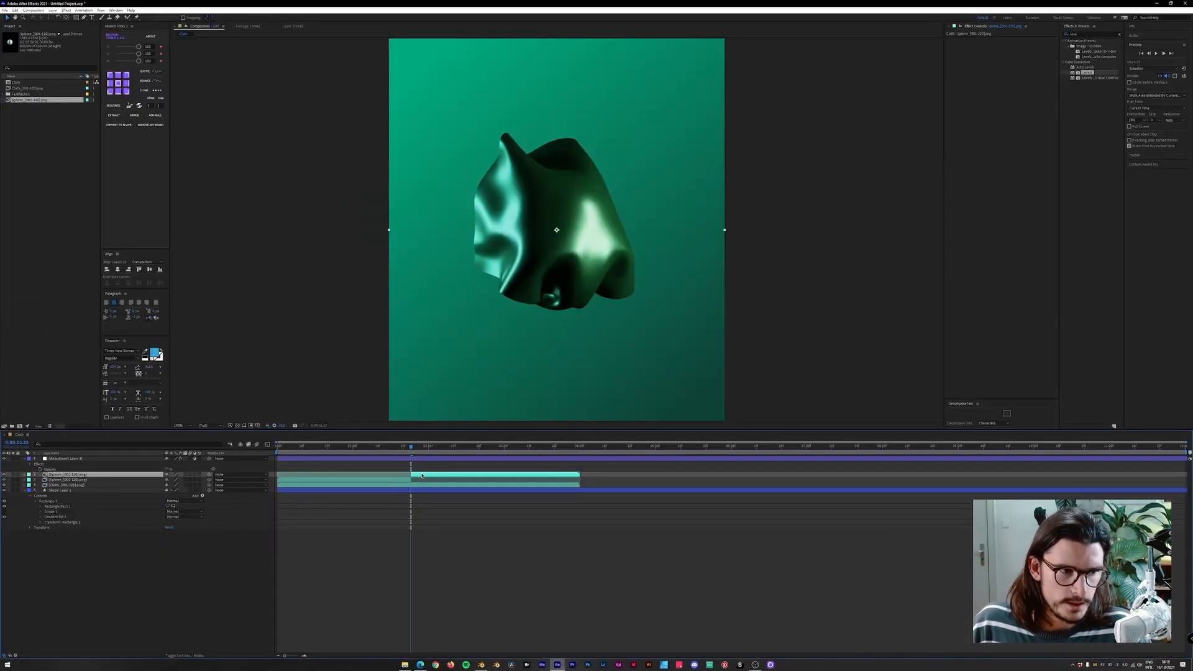
pyautogui.moveTo(585, 474); pyautogui.dragTo(748, 474)
pyautogui.press('space')
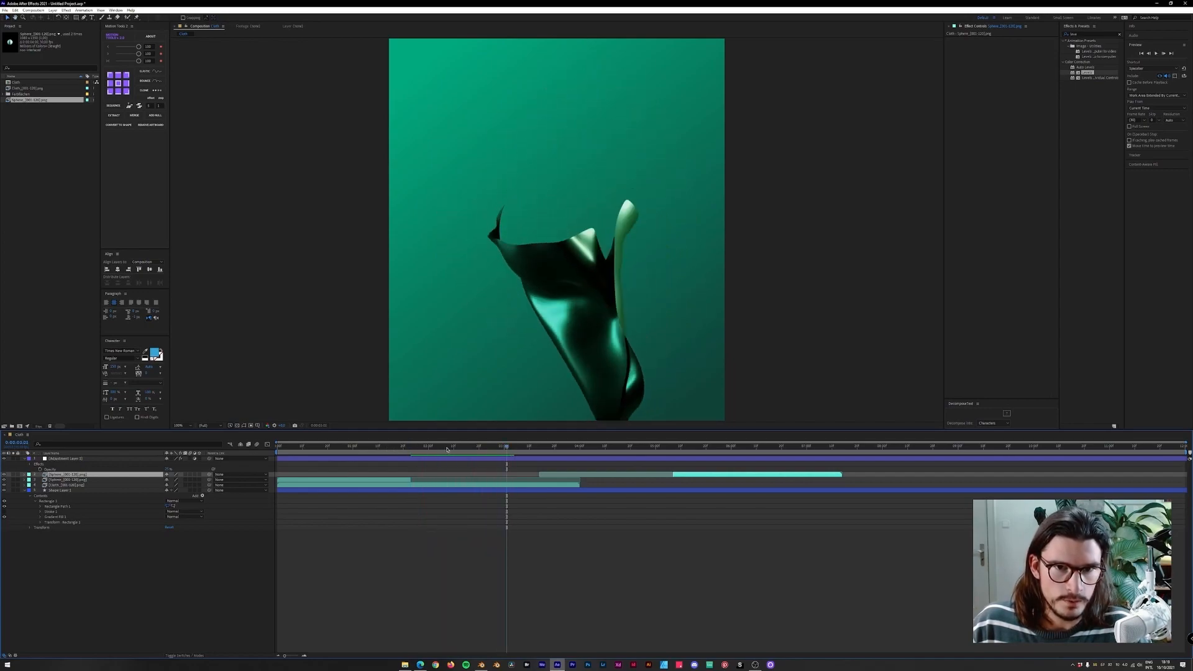
pyautogui.moveTo(335, 447); pyautogui.dragTo(608, 448)
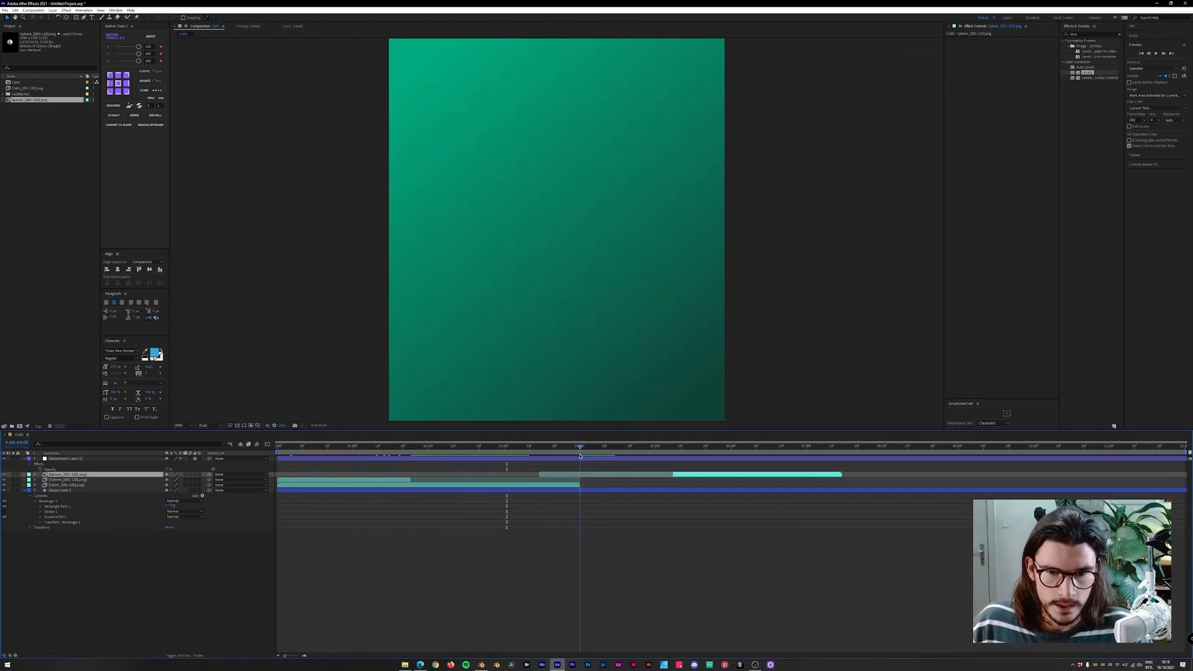
# Duplicate the Cloth layer and slide the copy so it starts where the original ends.
pyautogui.click(556, 486)
pyautogui.hotkey('ctrl', 'd')
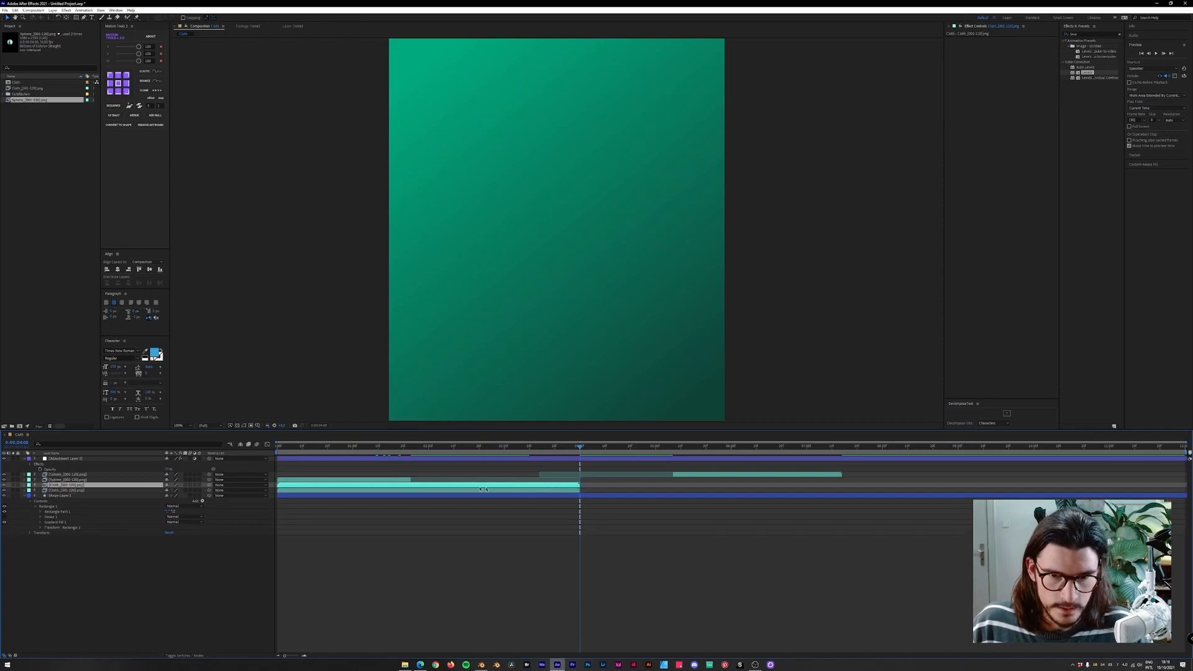
pyautogui.moveTo(453, 488); pyautogui.dragTo(791, 477)
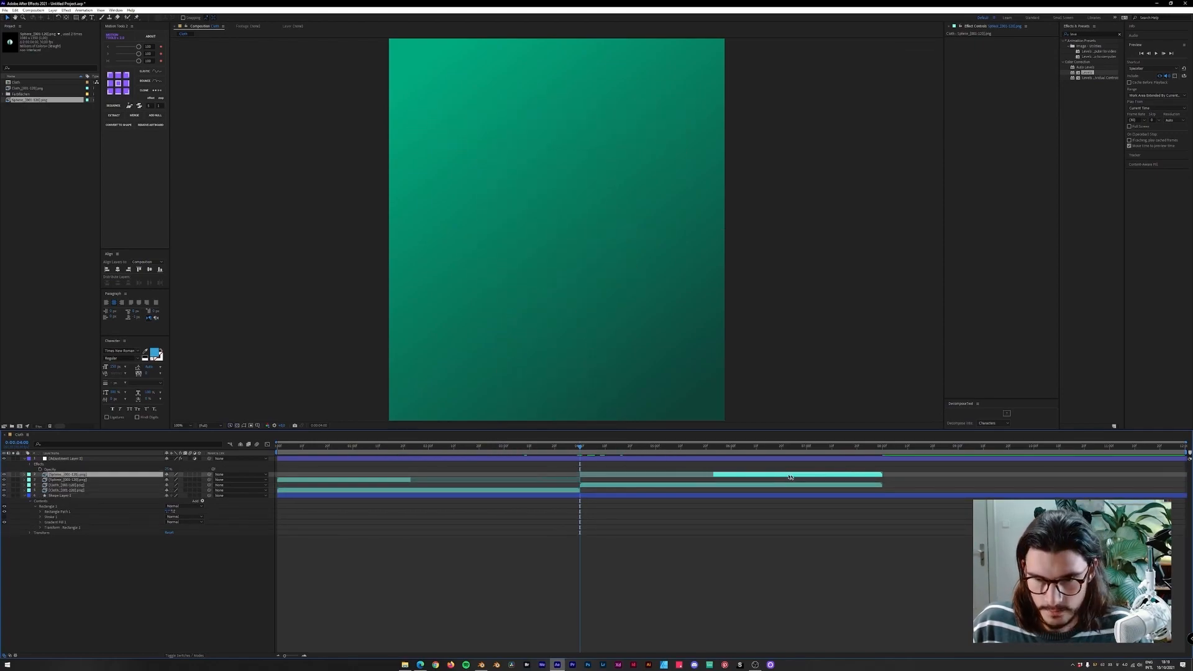
# Duplicate the shifted Cloth layer and slide the new copy further along the timeline.
pyautogui.moveTo(676, 448); pyautogui.dragTo(600, 448)
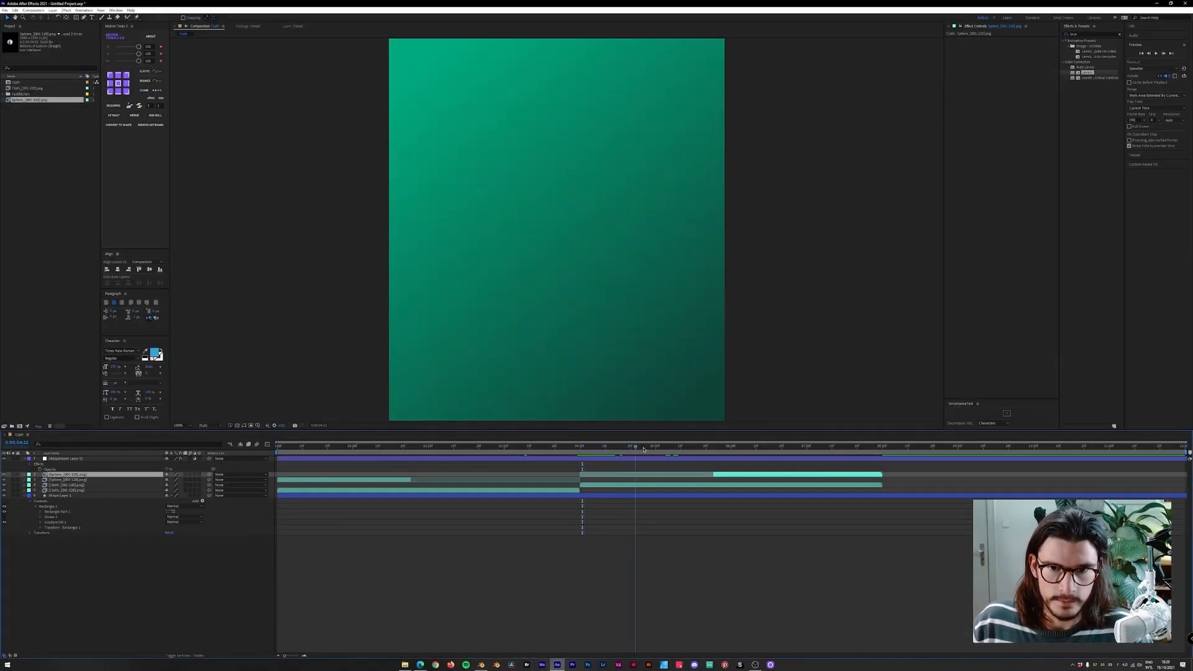
pyautogui.moveTo(644, 449); pyautogui.dragTo(883, 465)
pyautogui.keyDown('shift'); pyautogui.click(755, 485); pyautogui.keyUp('shift')
pyautogui.hotkey('ctrl', 'd')
pyautogui.moveTo(756, 476); pyautogui.dragTo(1043, 477)
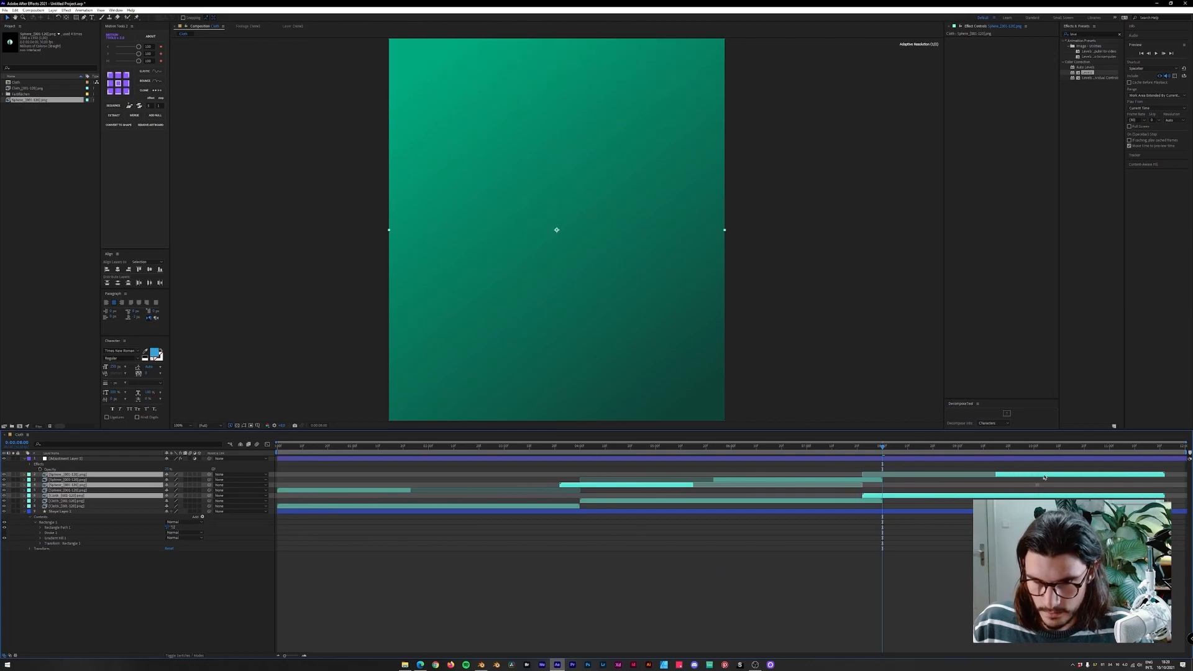
# Delete the extra duplicated layer segment in the middle of the timeline.
pyautogui.click(793, 519)
pyautogui.click(694, 485)
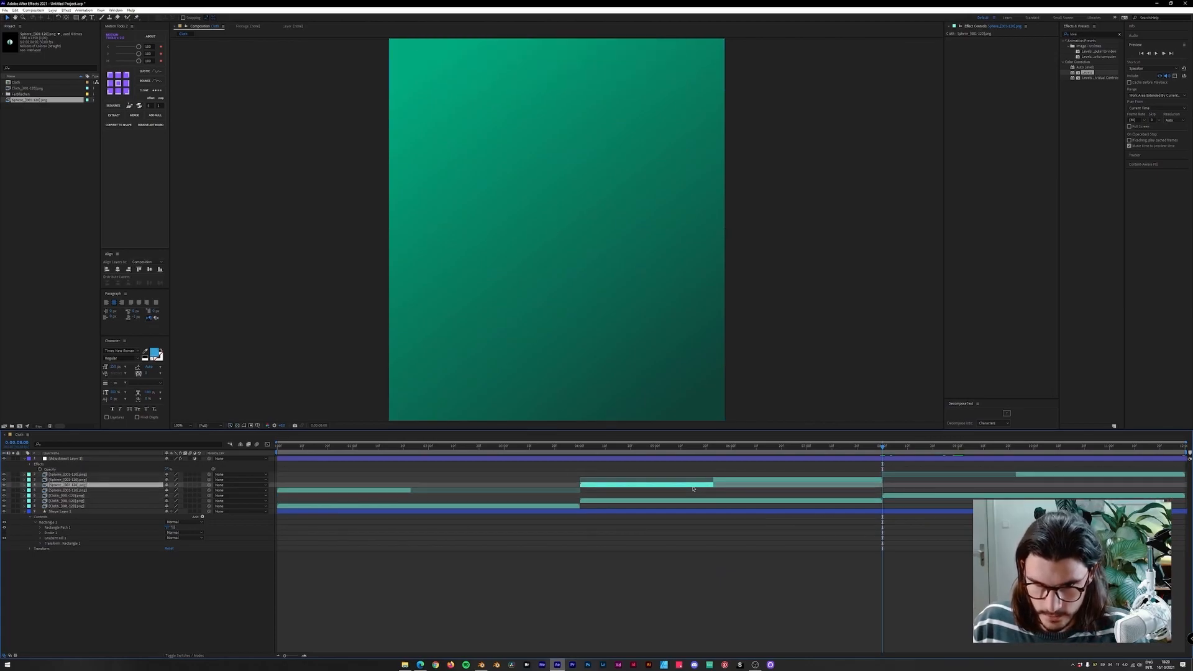
pyautogui.press('Delete')
# Time-reverse the last Cloth layer copy at the end of the timeline.
pyautogui.moveTo(905, 450); pyautogui.dragTo(1103, 457)
pyautogui.click(890, 474)
pyautogui.moveTo(888, 452); pyautogui.dragTo(1169, 462)
pyautogui.press('space')
pyautogui.moveTo(1081, 454); pyautogui.dragTo(964, 452)
pyautogui.click(954, 490)
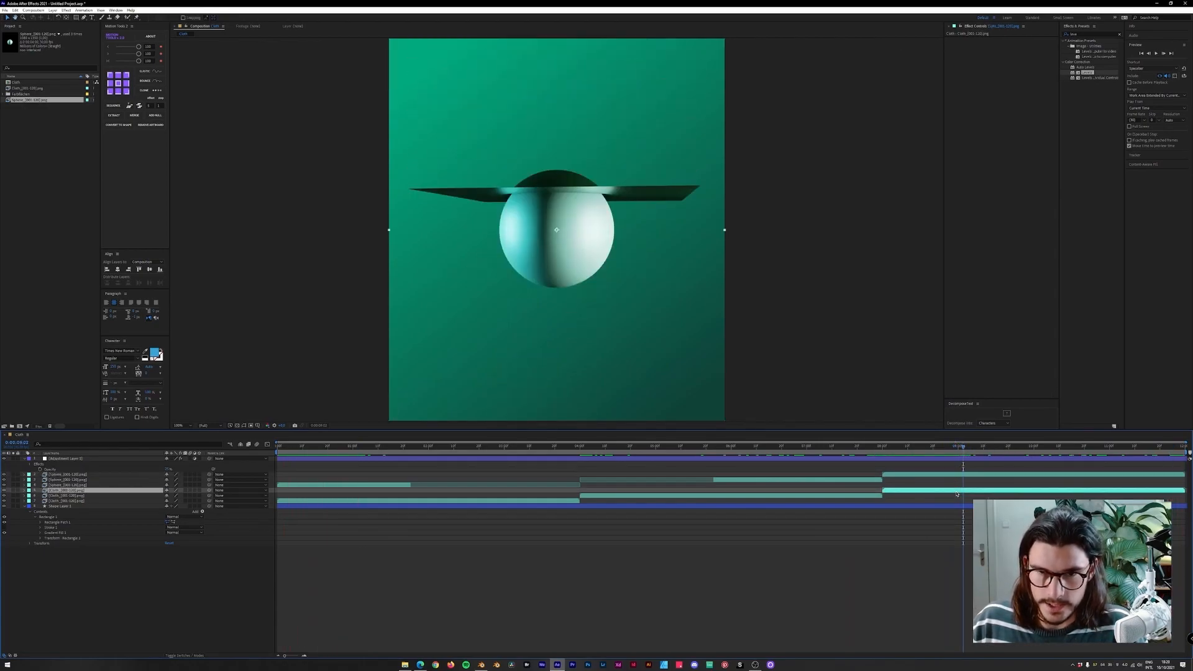
pyautogui.press('space')
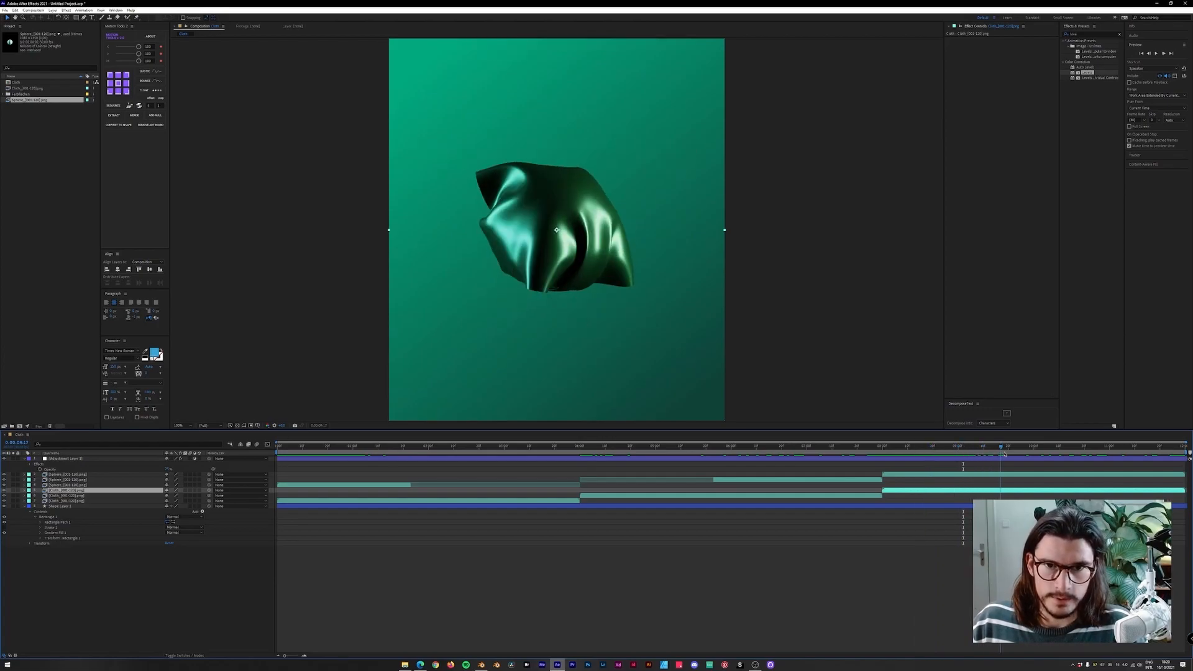
pyautogui.rightClick(927, 494)
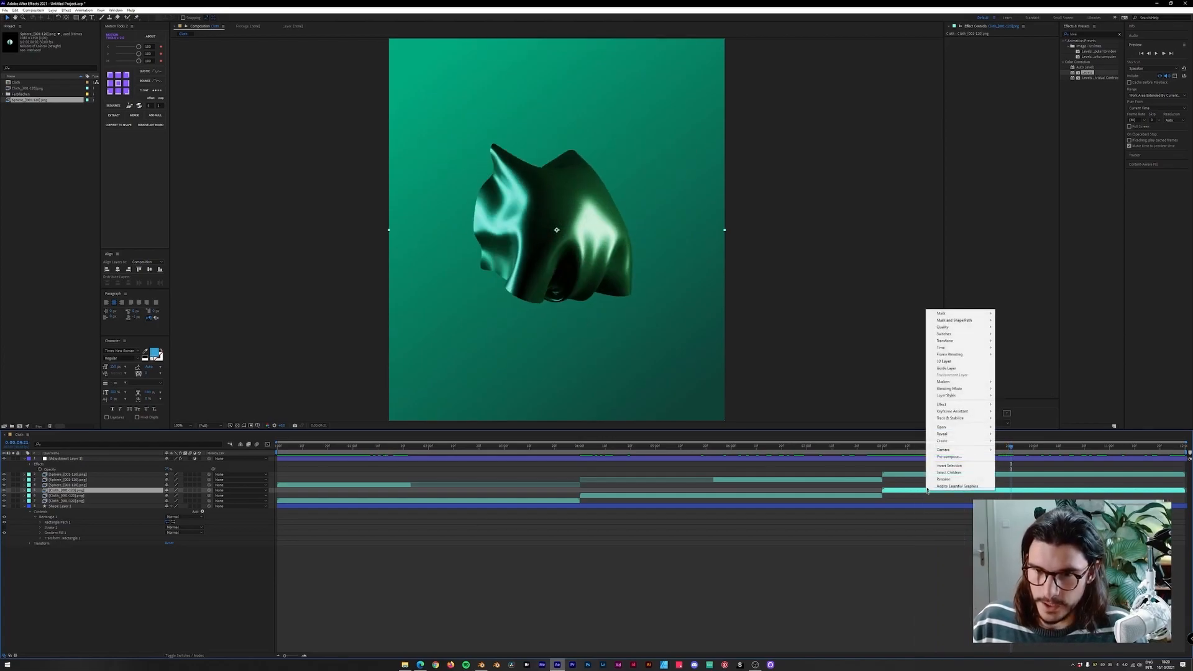
pyautogui.moveTo(956, 348)
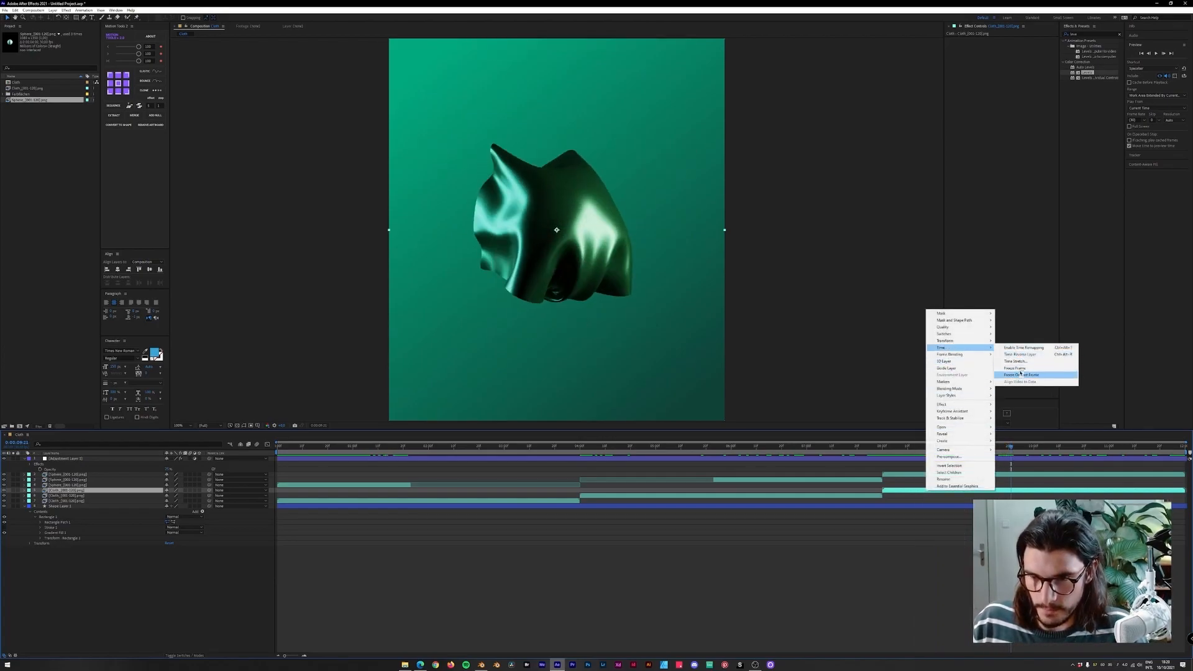
pyautogui.click(1021, 355)
# Play back the end of the timeline to review the reversed section.
pyautogui.moveTo(897, 446); pyautogui.dragTo(887, 451)
pyautogui.press('space')
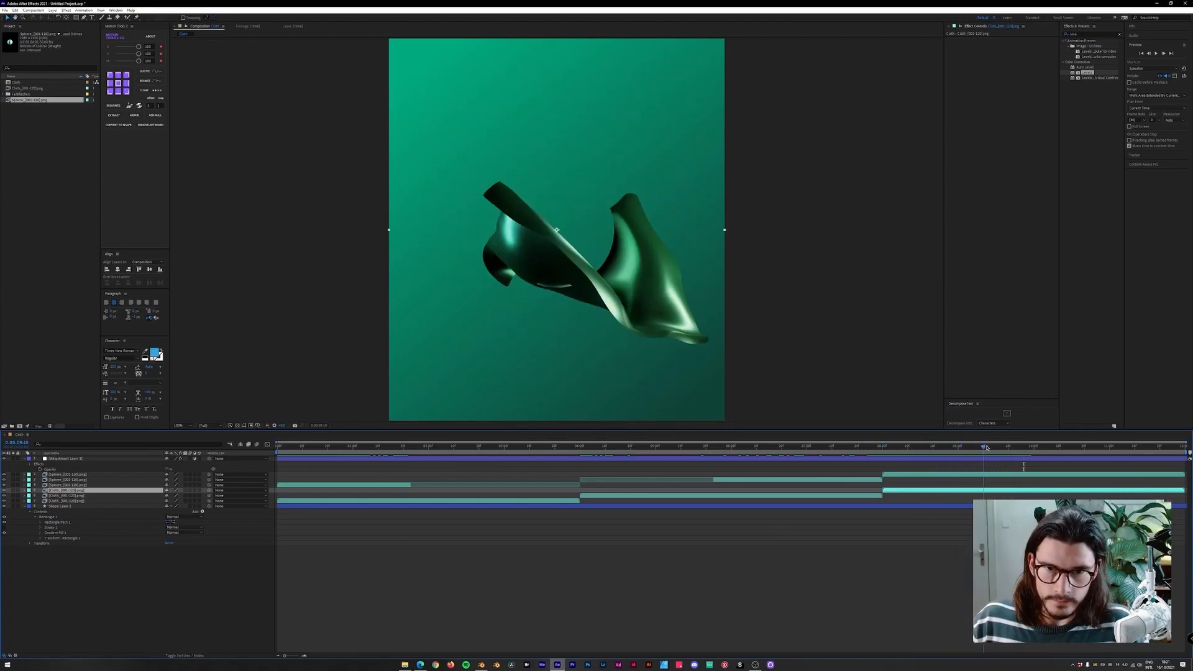
pyautogui.press('space')
pyautogui.press('space')
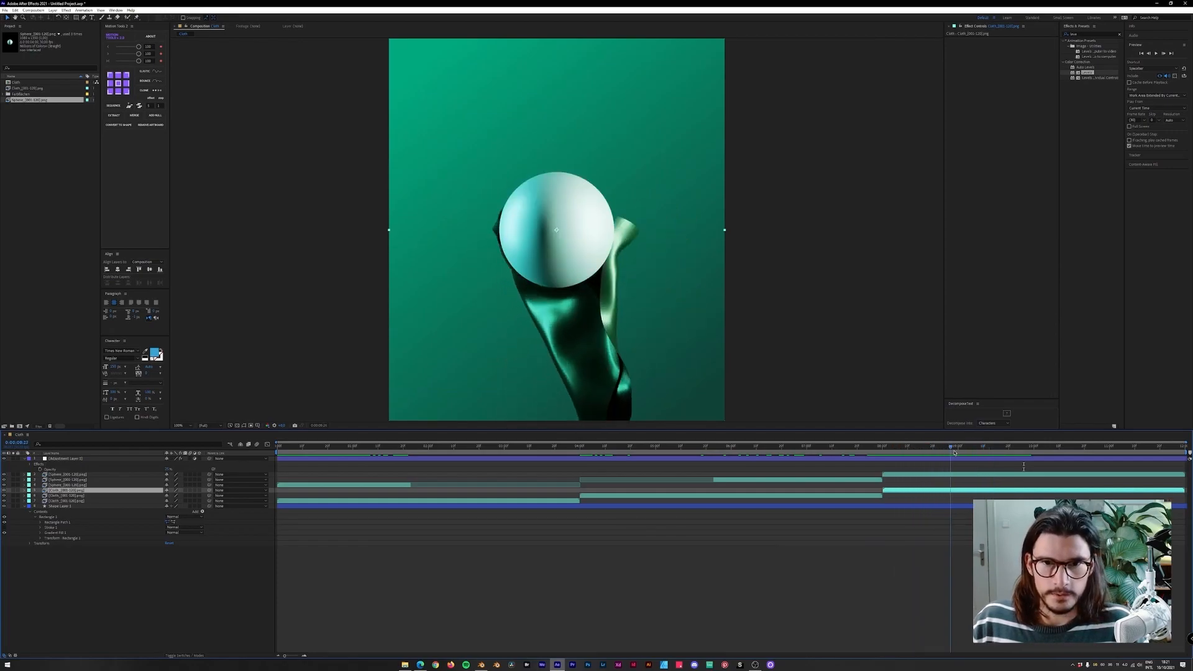
pyautogui.moveTo(997, 451); pyautogui.dragTo(876, 455)
pyautogui.press('space')
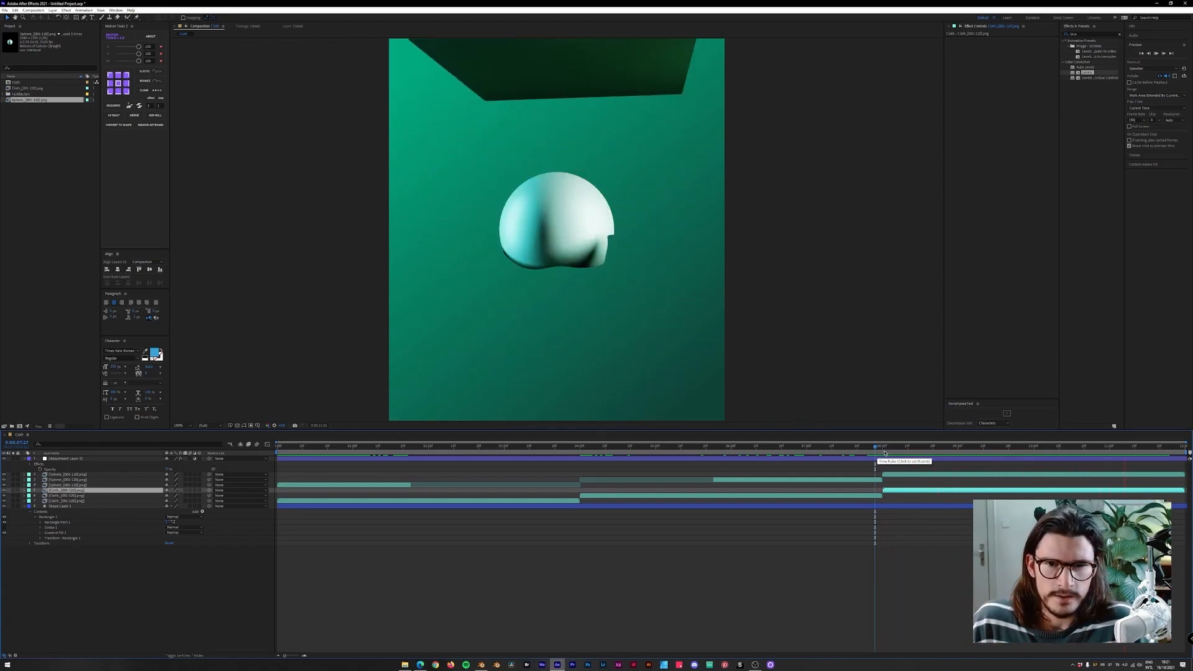
pyautogui.click(973, 451)
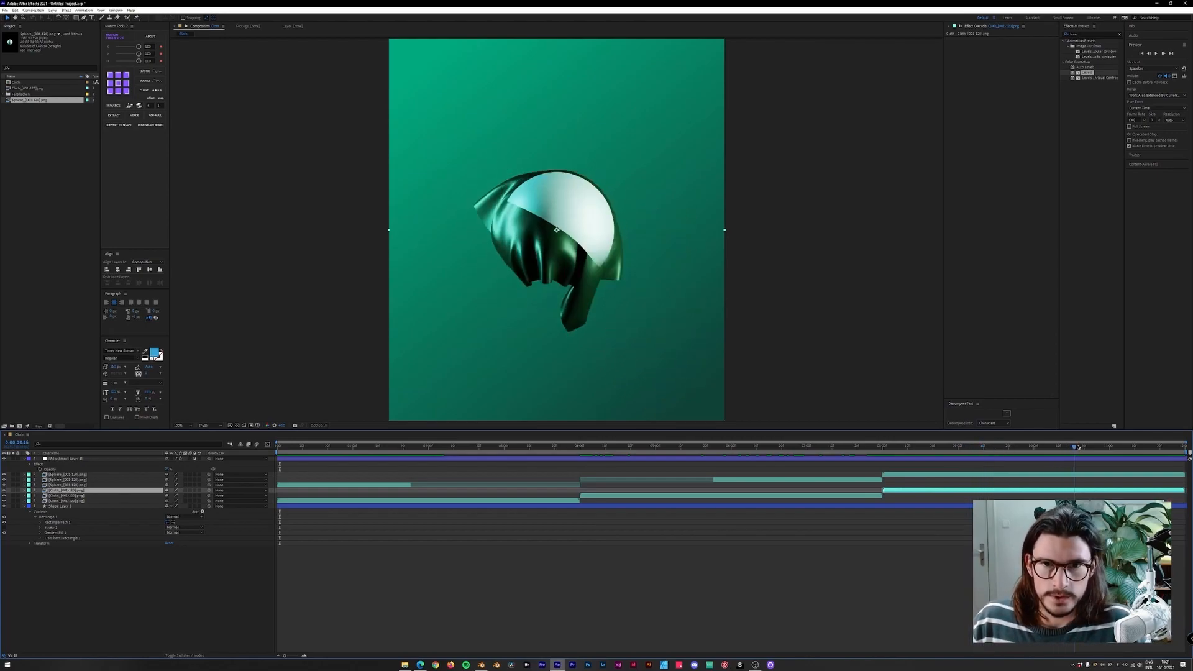
pyautogui.moveTo(1042, 446); pyautogui.dragTo(925, 448)
pyautogui.press('space')
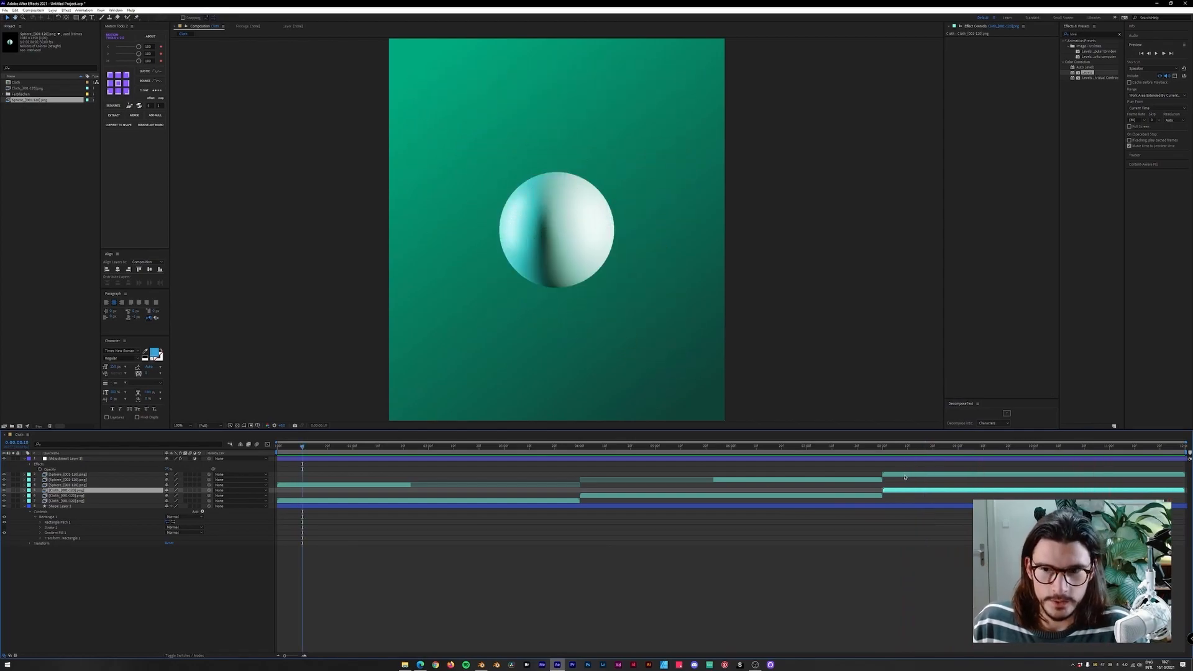
# Time-reverse the last Sphere layer copy at the end of the timeline.
pyautogui.rightClick(905, 475)
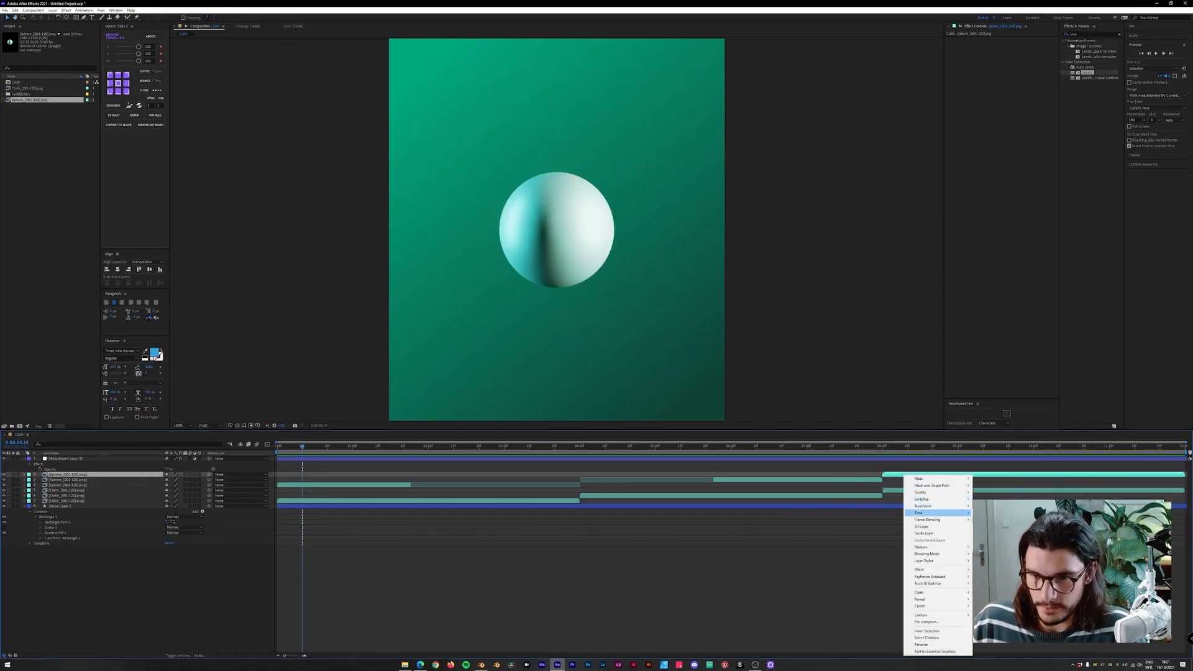
pyautogui.click(994, 519)
pyautogui.moveTo(893, 447); pyautogui.dragTo(802, 452)
pyautogui.press('space')
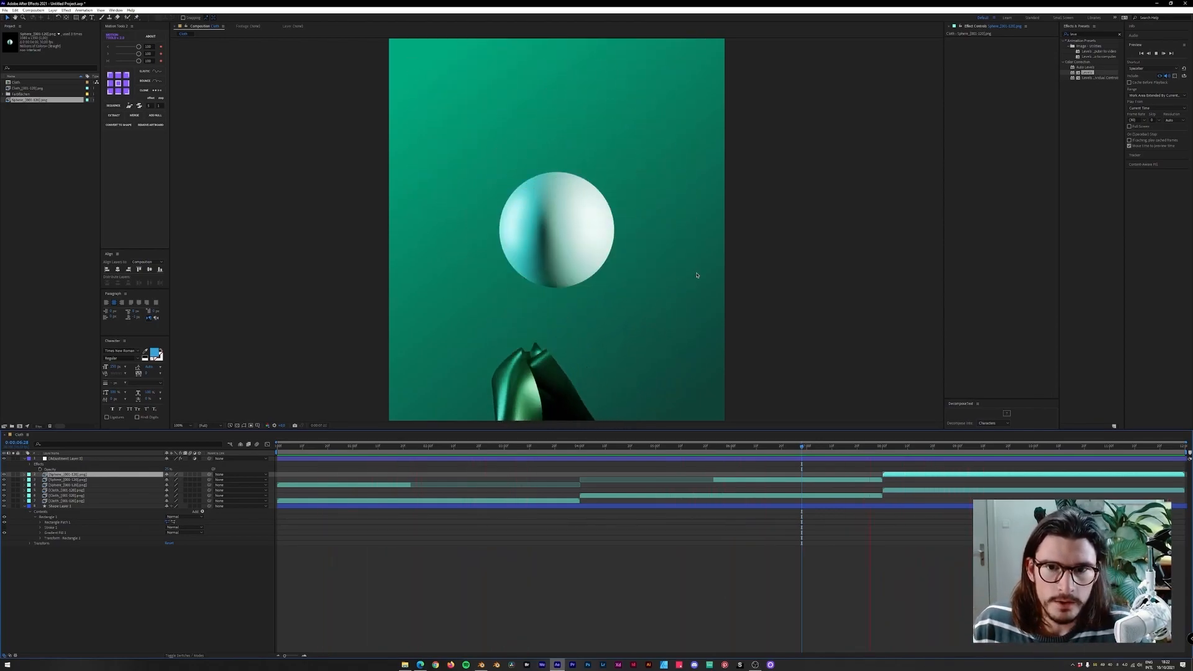
# Select the gradient shape layer and zoom around the composition to examine the background.
pyautogui.click(62, 506)
pyautogui.scroll(-1, 686, 259)
pyautogui.scroll(2, 703, 294)
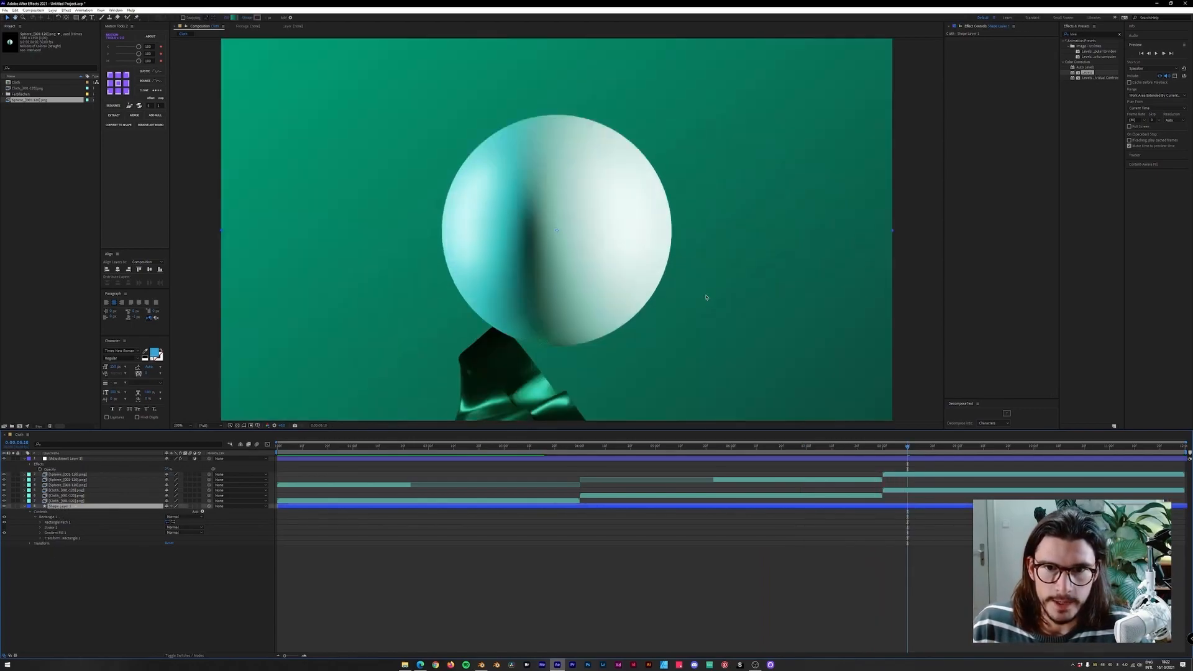
pyautogui.moveTo(837, 355); pyautogui.dragTo(693, 193)
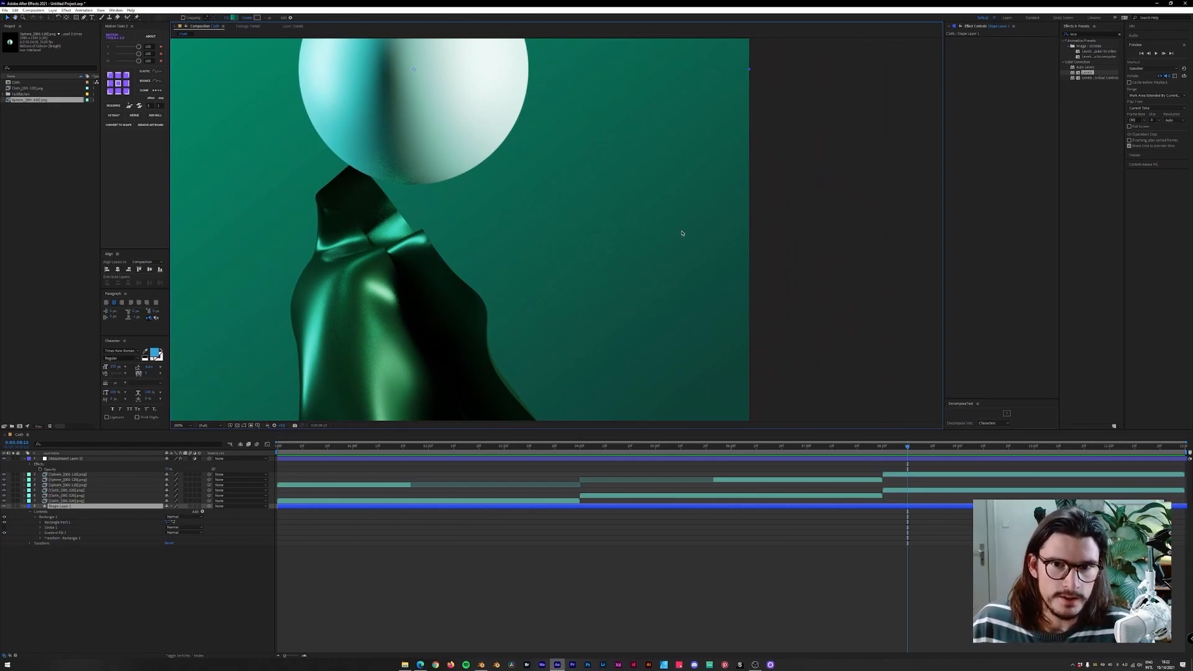
pyautogui.scroll(3, 699, 241)
pyautogui.moveTo(842, 331); pyautogui.dragTo(805, 287, button='middle')
pyautogui.press('v')
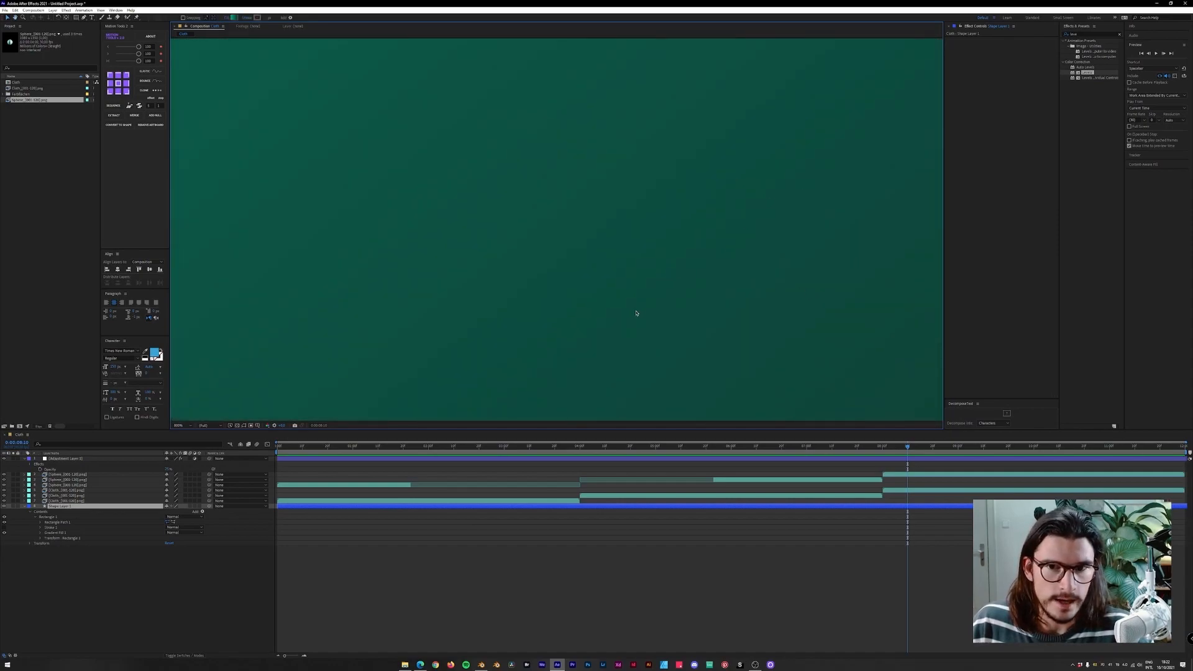
pyautogui.scroll(-8, 636, 295)
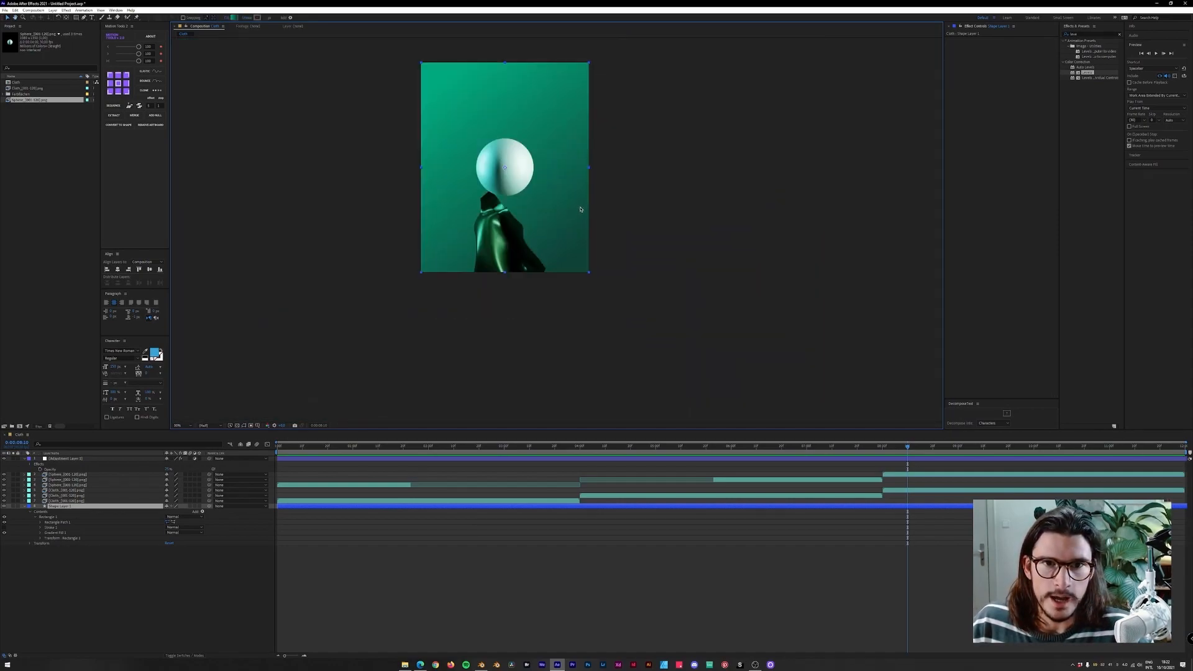
pyautogui.moveTo(563, 158); pyautogui.dragTo(644, 489)
pyautogui.moveTo(602, 189); pyautogui.dragTo(215, 122)
pyautogui.scroll(1, 704, 224)
pyautogui.press(',')
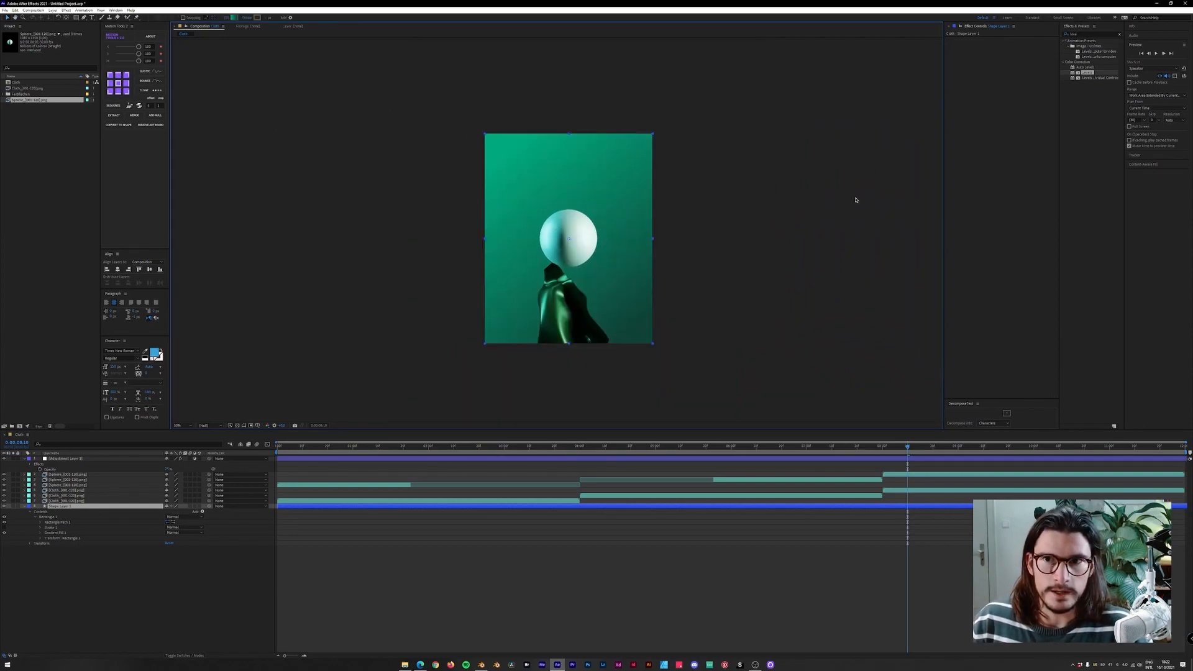
# Apply the Turbulent Displace effect to the gradient shape layer.
pyautogui.click(1073, 35)
pyautogui.write('turb')
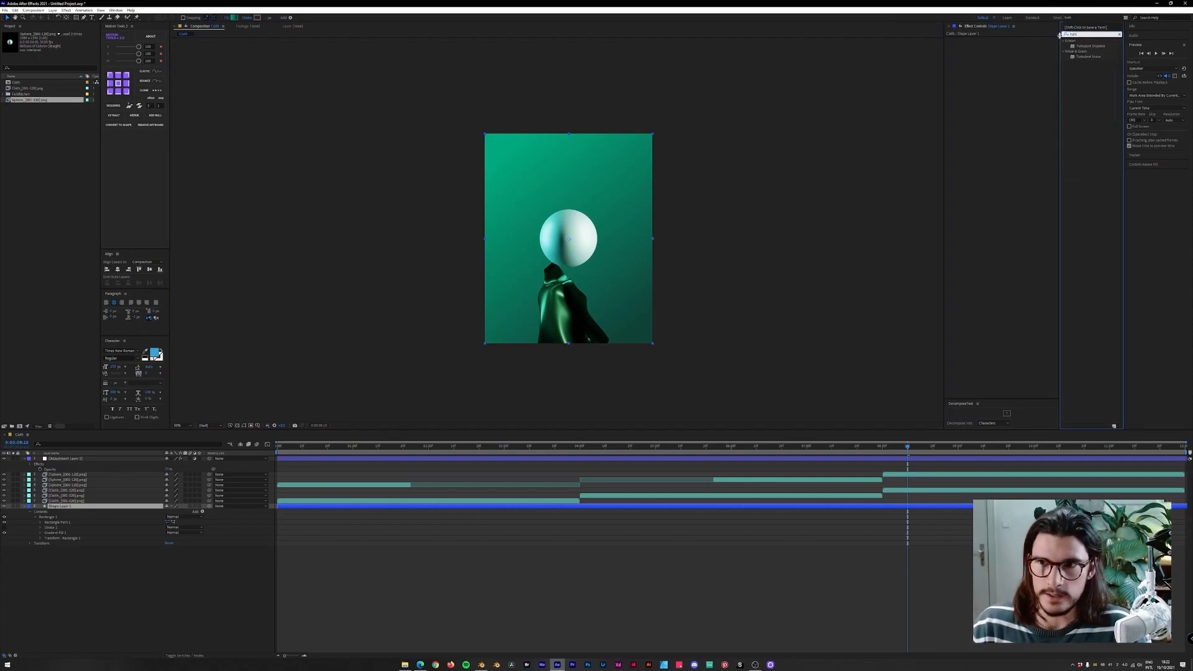
pyautogui.moveTo(1091, 46); pyautogui.dragTo(358, 506)
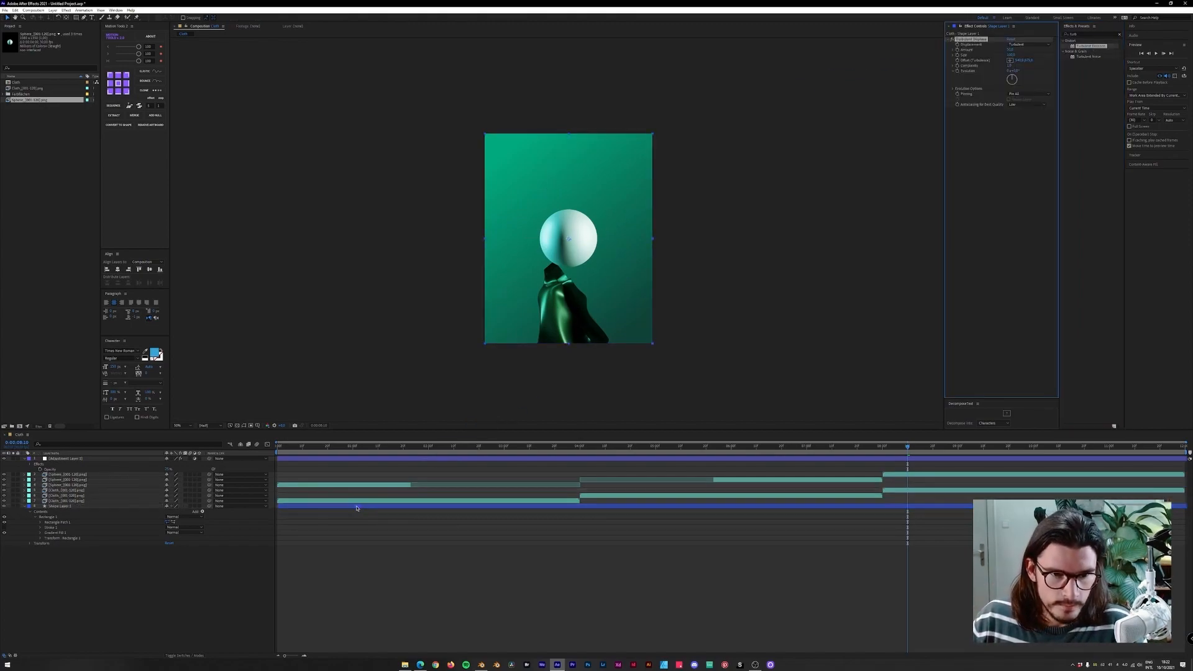
pyautogui.press('/')
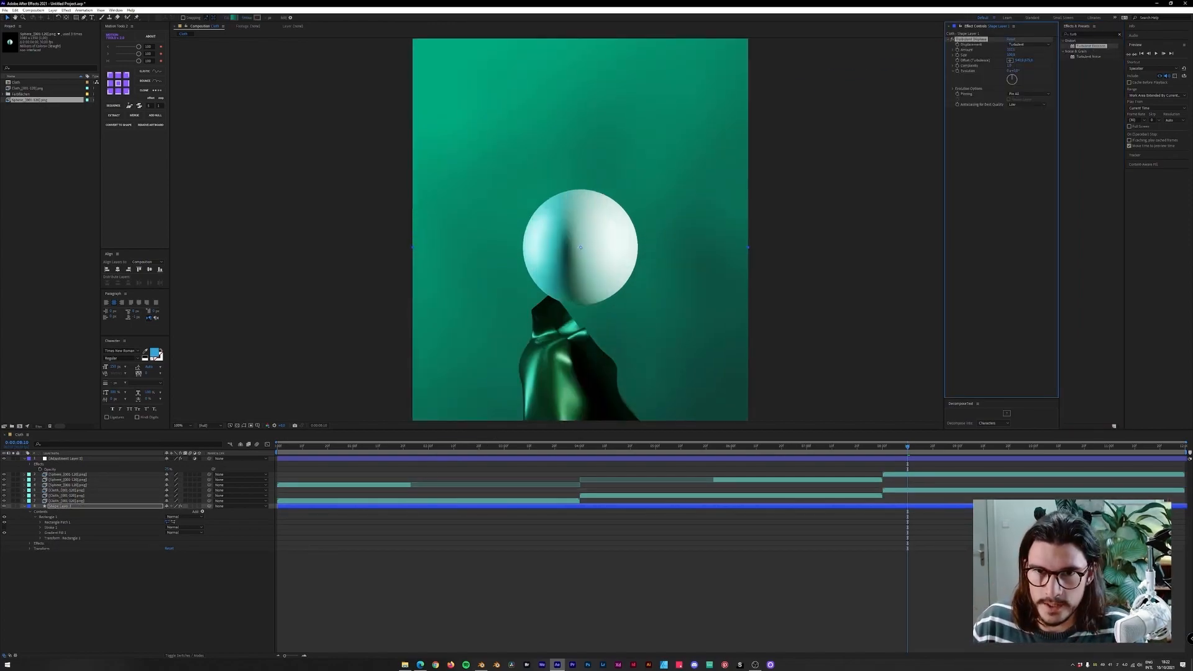
# Adjust the Turbulent Displace Size and toggle the effect to compare the result.
pyautogui.moveTo(1140, 54); pyautogui.dragTo(1093, 54)
pyautogui.moveTo(1009, 55); pyautogui.dragTo(982, 60)
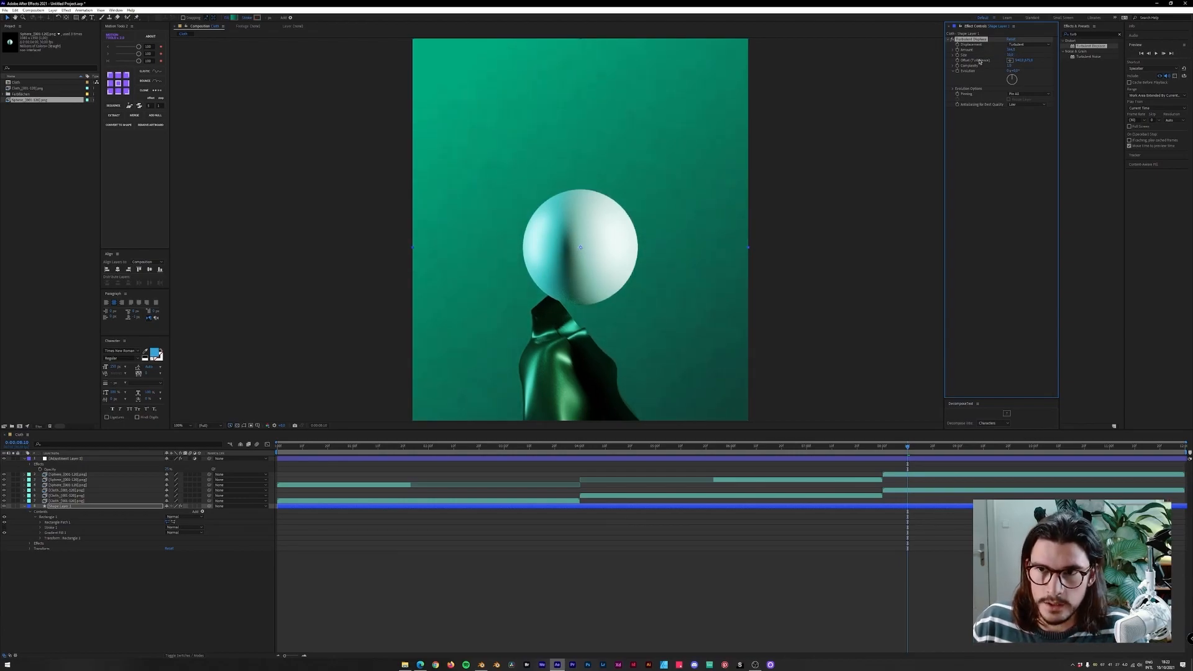
pyautogui.click(1011, 55)
pyautogui.press('Return')
pyautogui.click(1009, 55)
pyautogui.scroll(1, 632, 116)
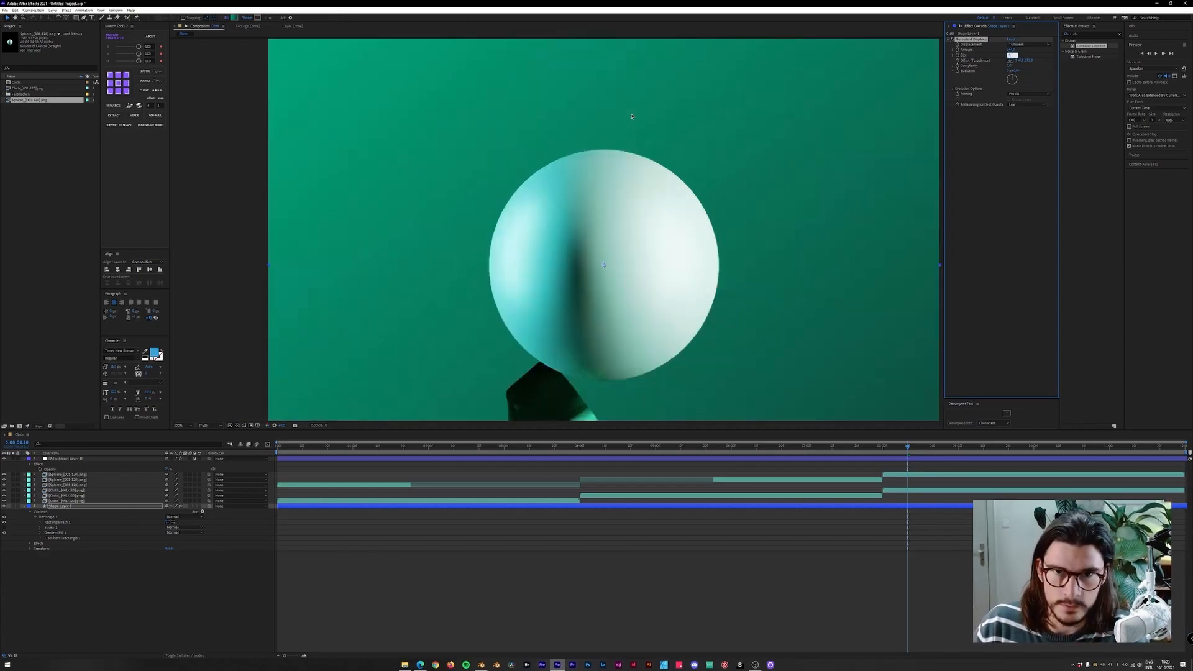
pyautogui.scroll(-1, 555, 101)
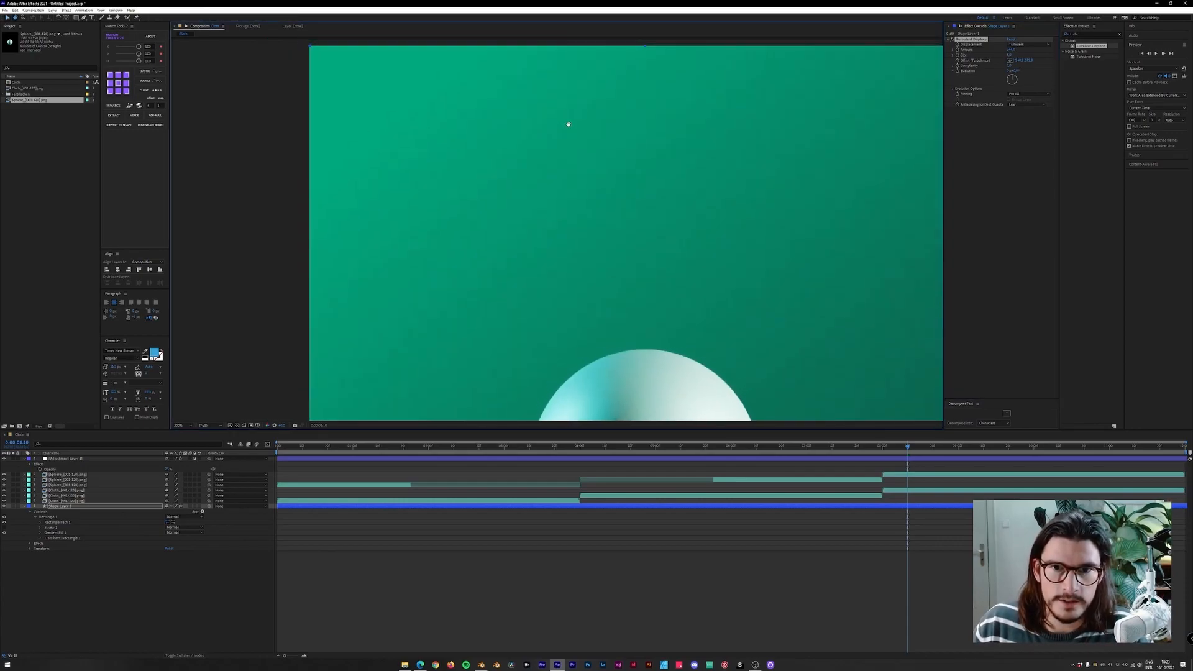
pyautogui.click(953, 40)
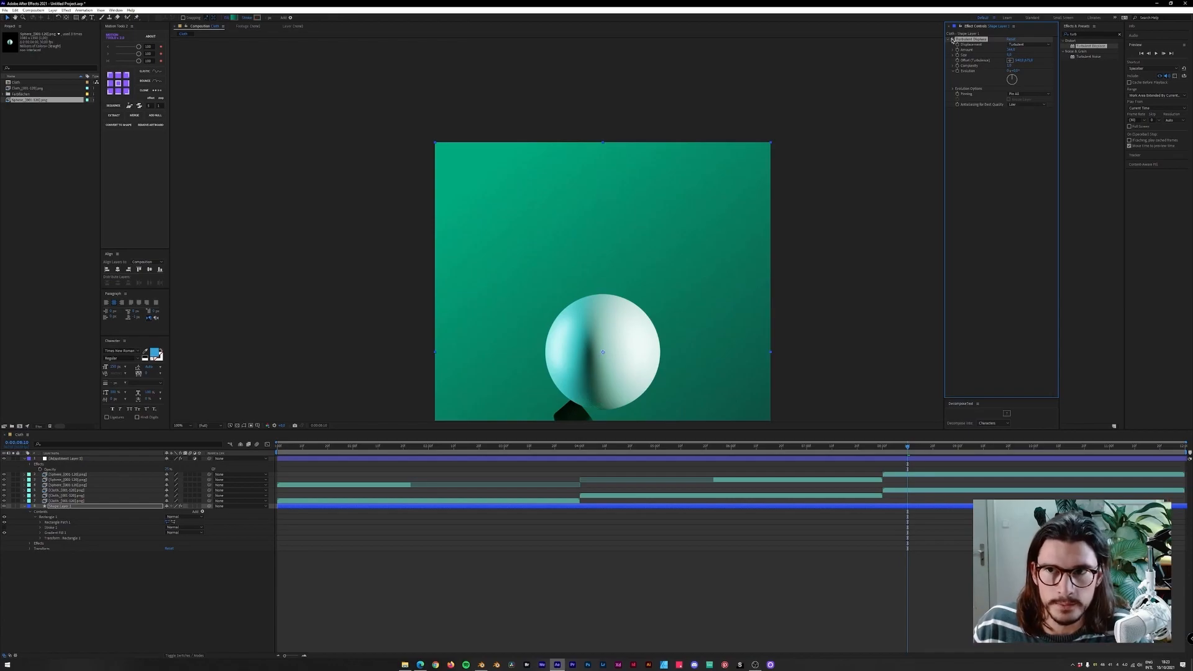
# Zoom in and out on the composition to inspect the displaced gradient.
pyautogui.press('.')
pyautogui.press('.')
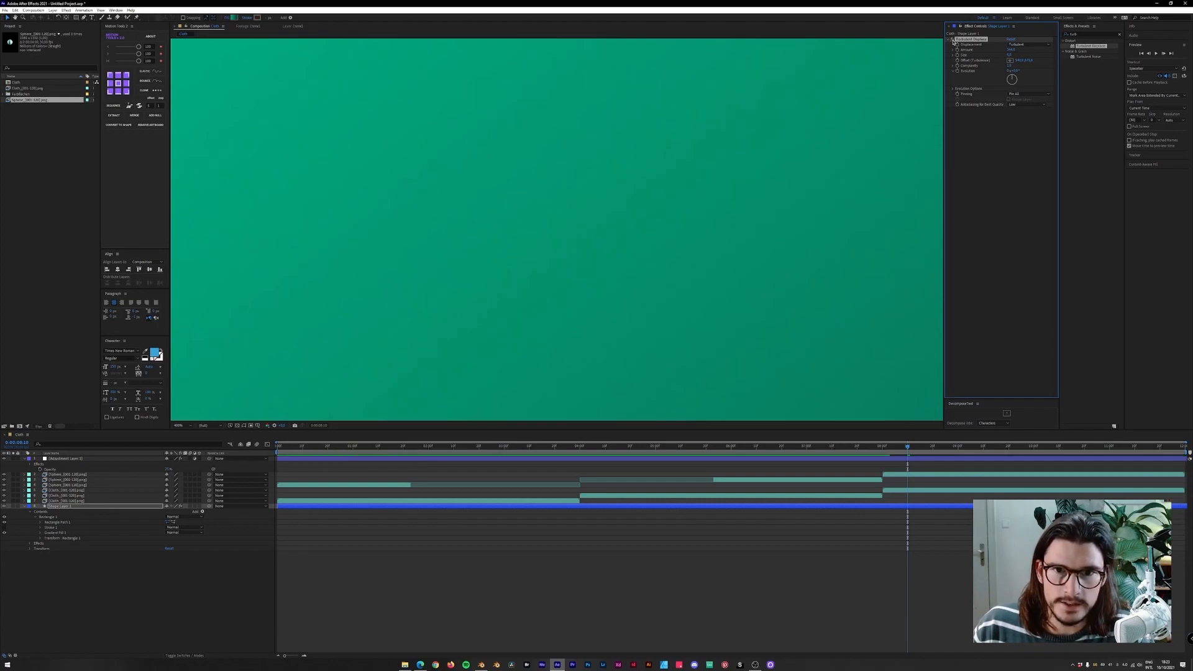
pyautogui.press(',')
pyautogui.press(',')
pyautogui.press(',')
pyautogui.press(',')
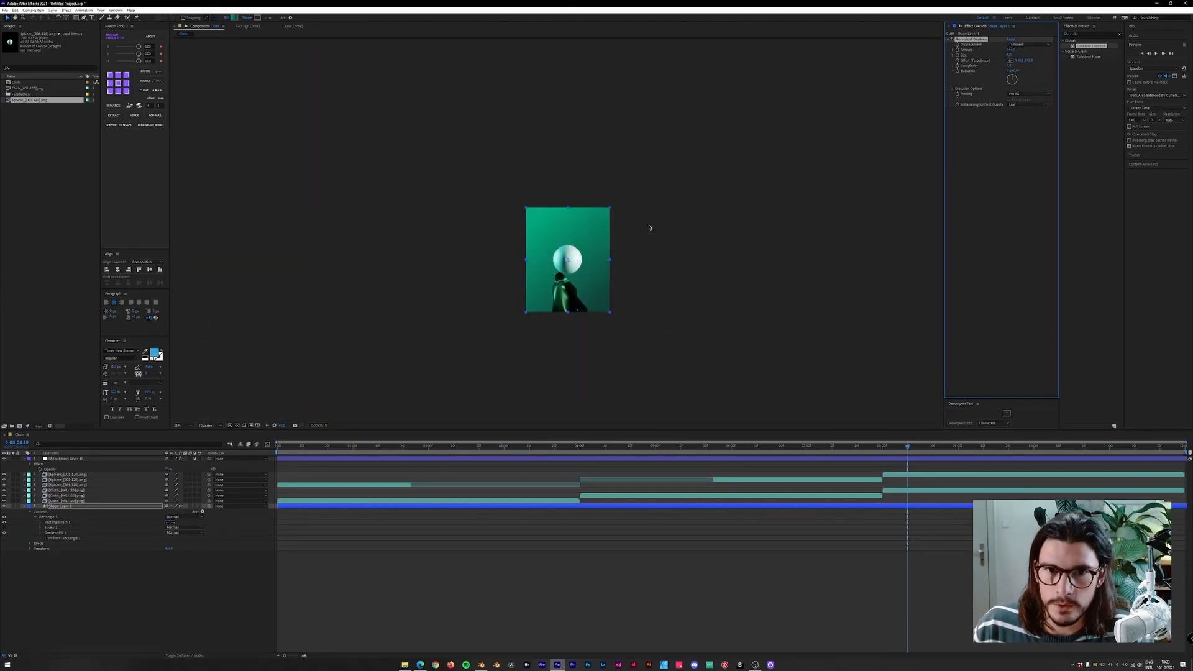
pyautogui.press('.')
pyautogui.press('.')
pyautogui.press('.')
pyautogui.press('.')
pyautogui.scroll(1, 631, 224)
pyautogui.scroll(-1, 631, 224)
pyautogui.scroll(-1, 673, 203)
pyautogui.scroll(1, 697, 152)
# Set the Turbulent Displace Amount to 900.
pyautogui.click(1011, 49)
pyautogui.write('900')
pyautogui.press('Return')
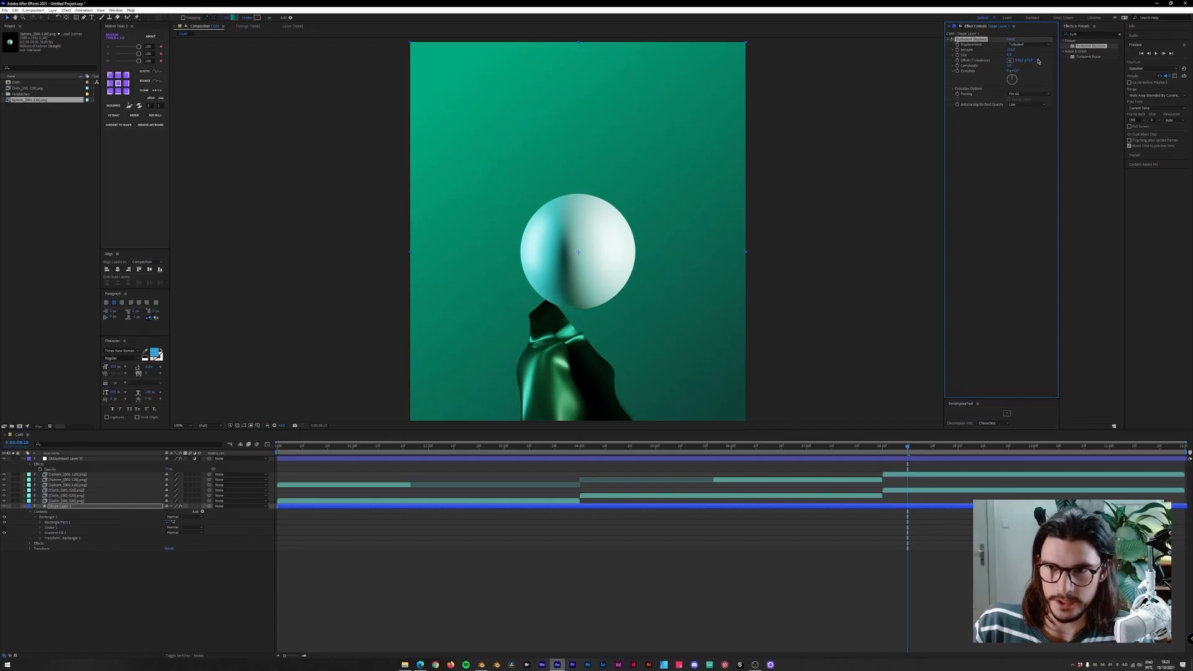
pyautogui.click(1010, 50)
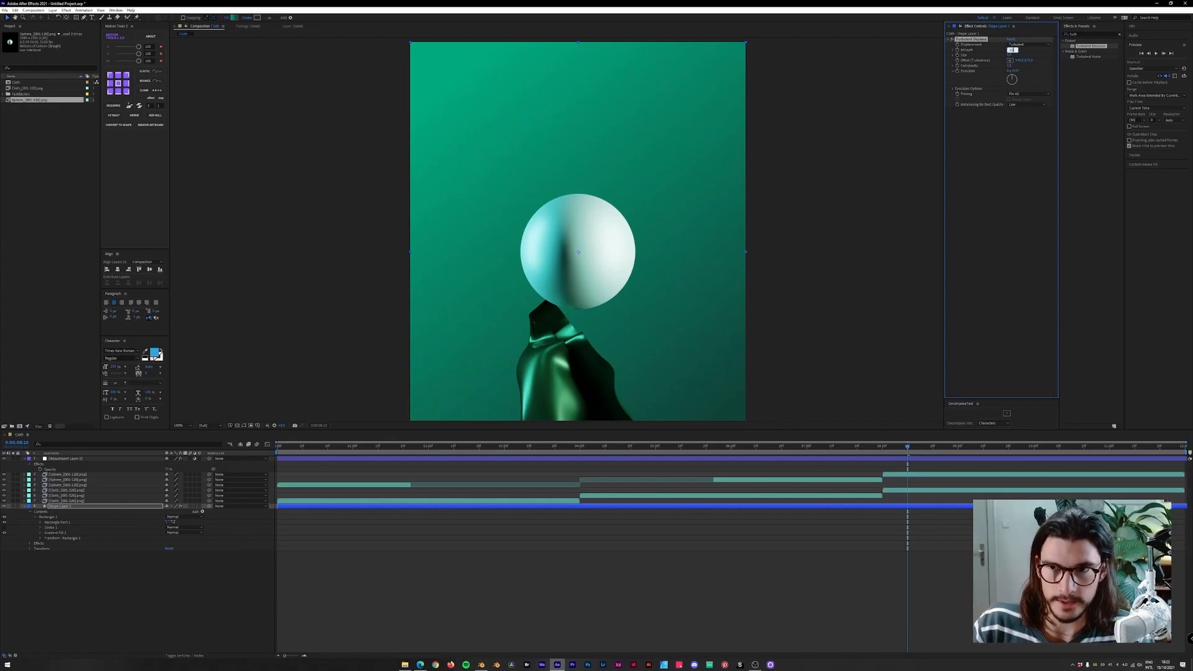
pyautogui.press('Return')
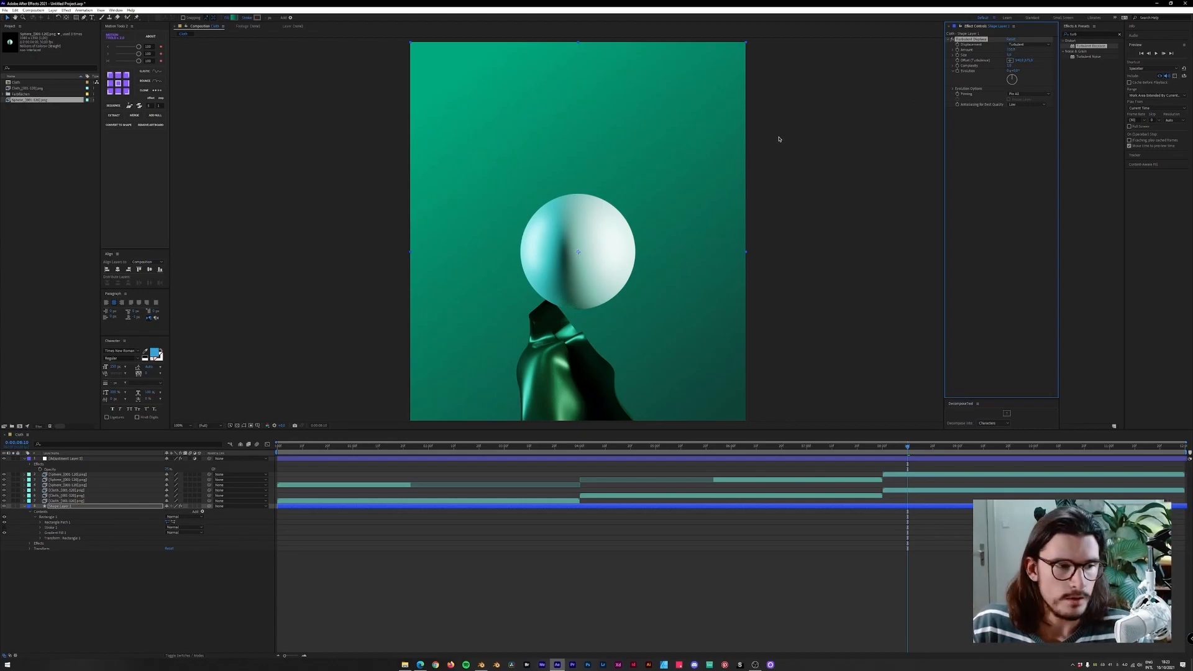
pyautogui.press(',')
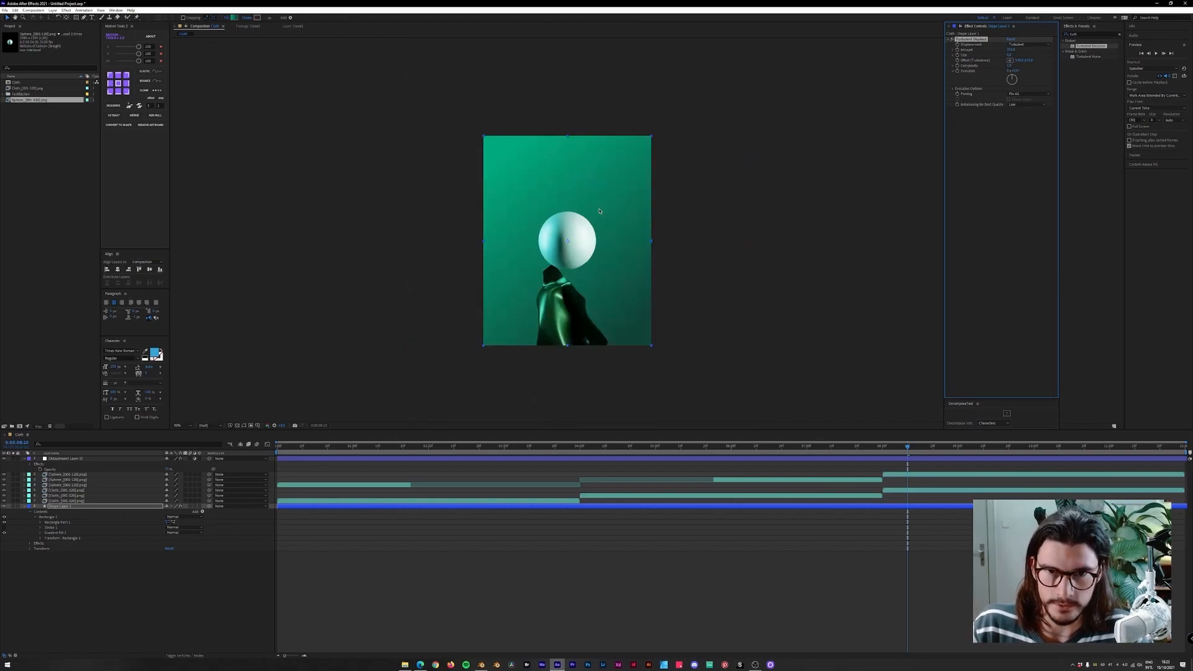
pyautogui.moveTo(889, 446); pyautogui.dragTo(789, 466)
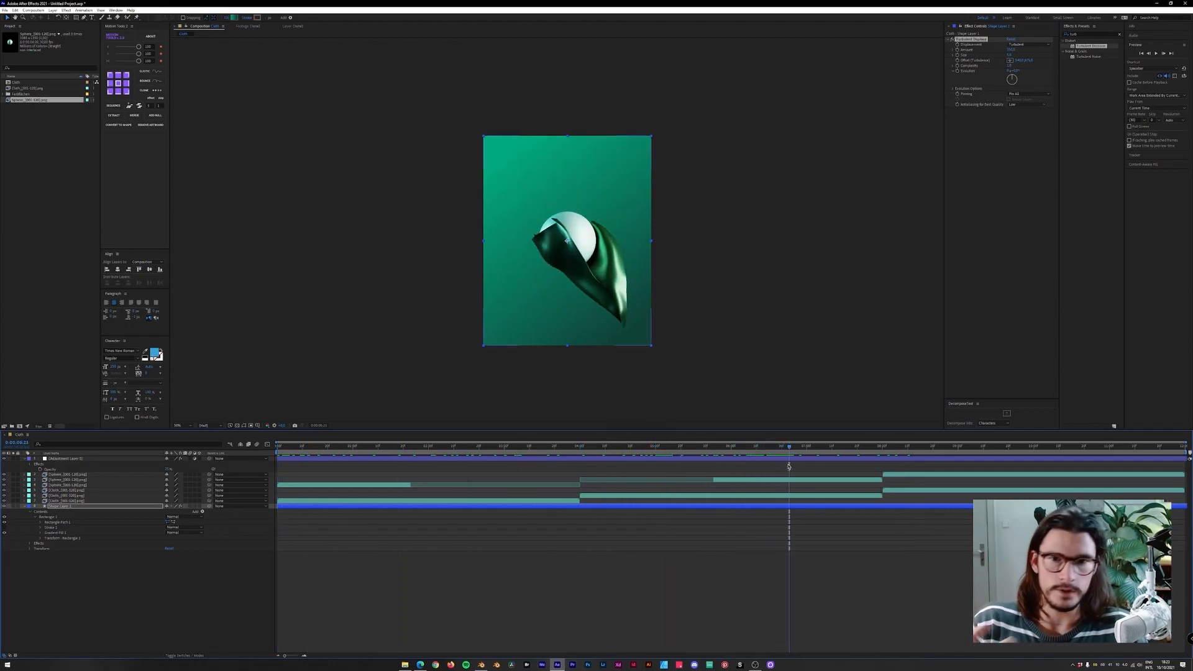